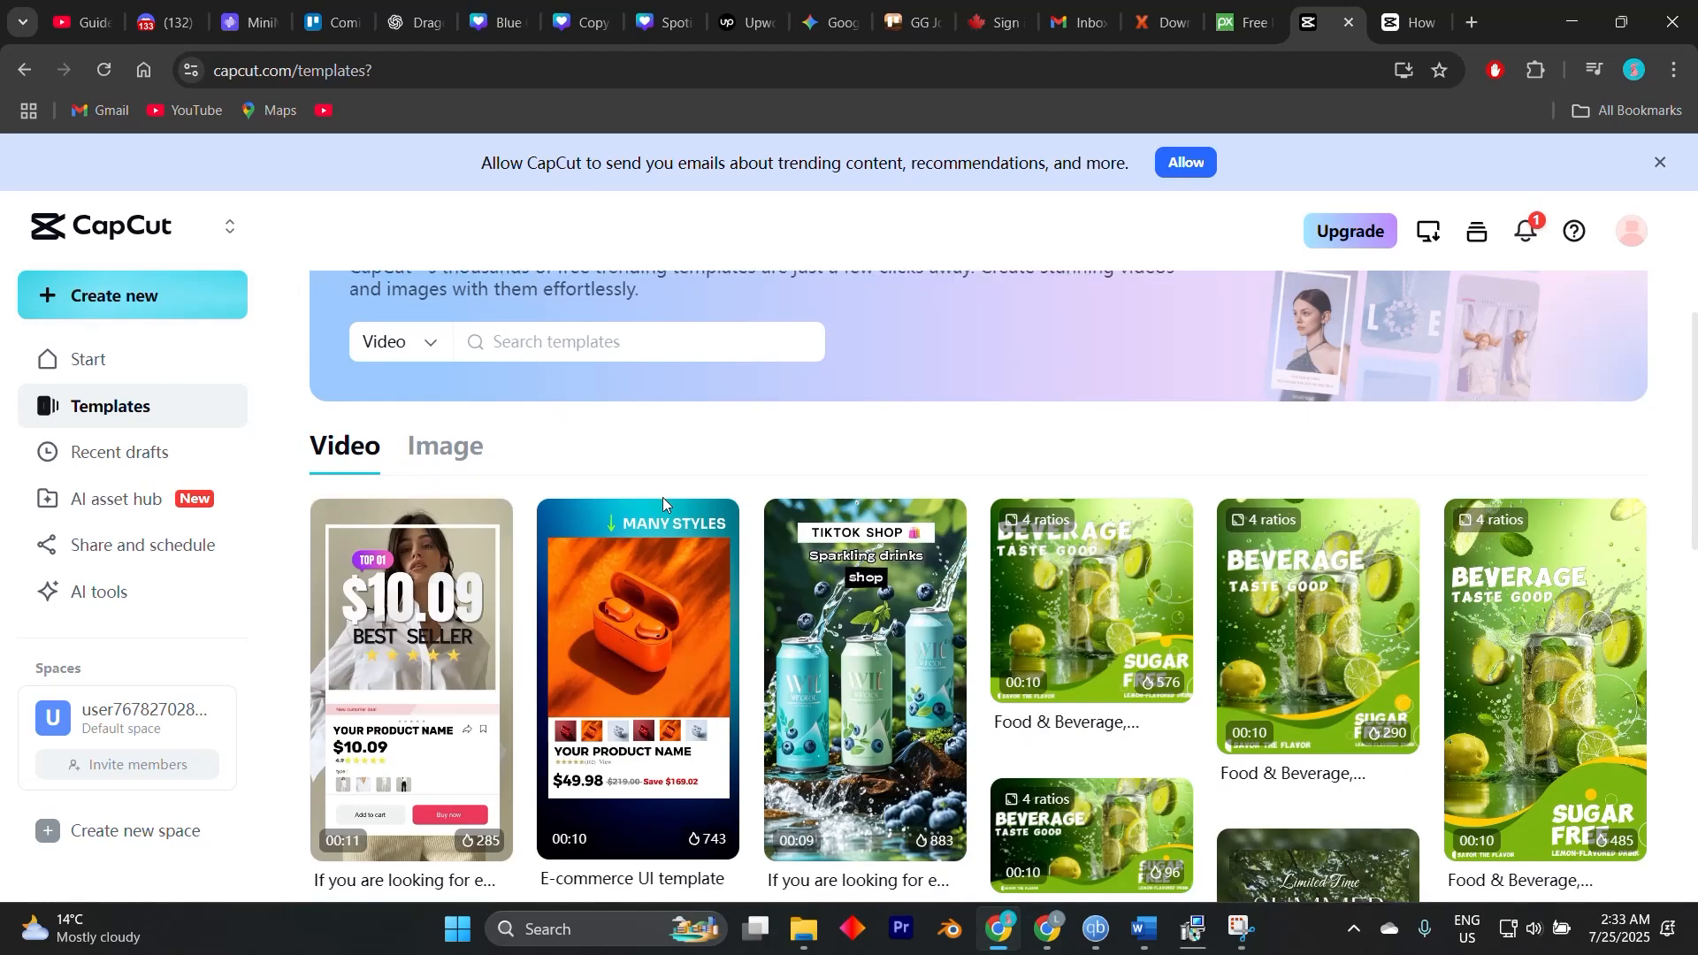
Browse the video templates offered on the CapCut templates page.
scroll(662, 497, "down", 2)
scroll(665, 502, "down", 4)
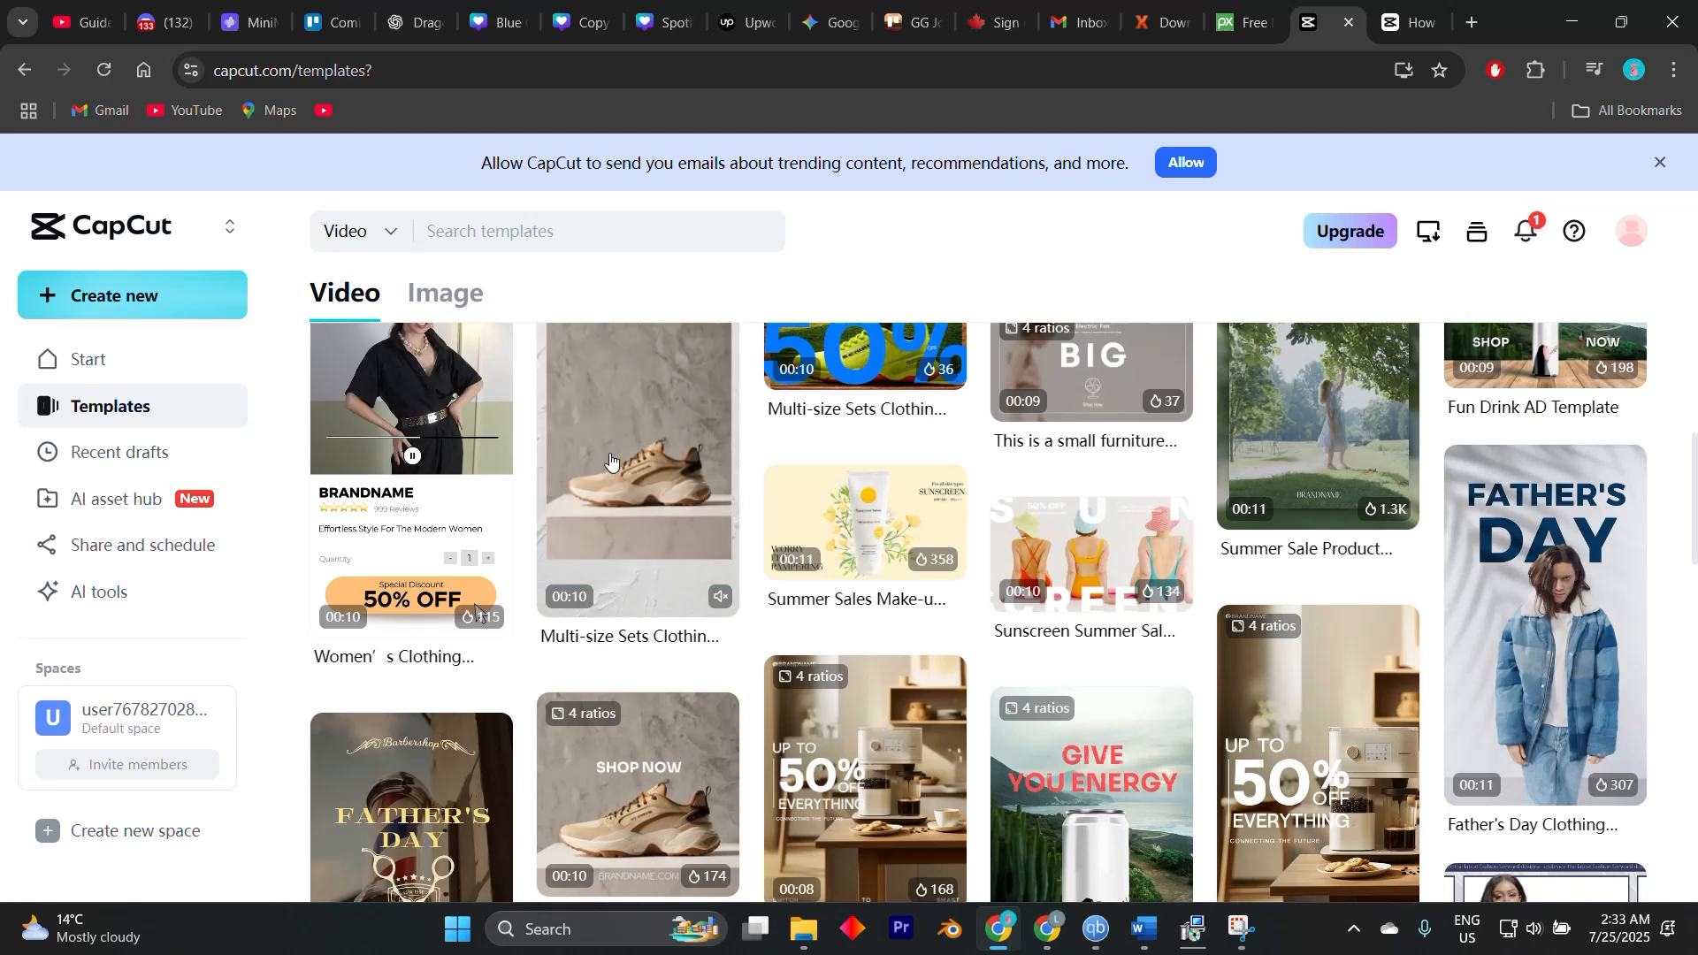
scroll(612, 464, "up", 10)
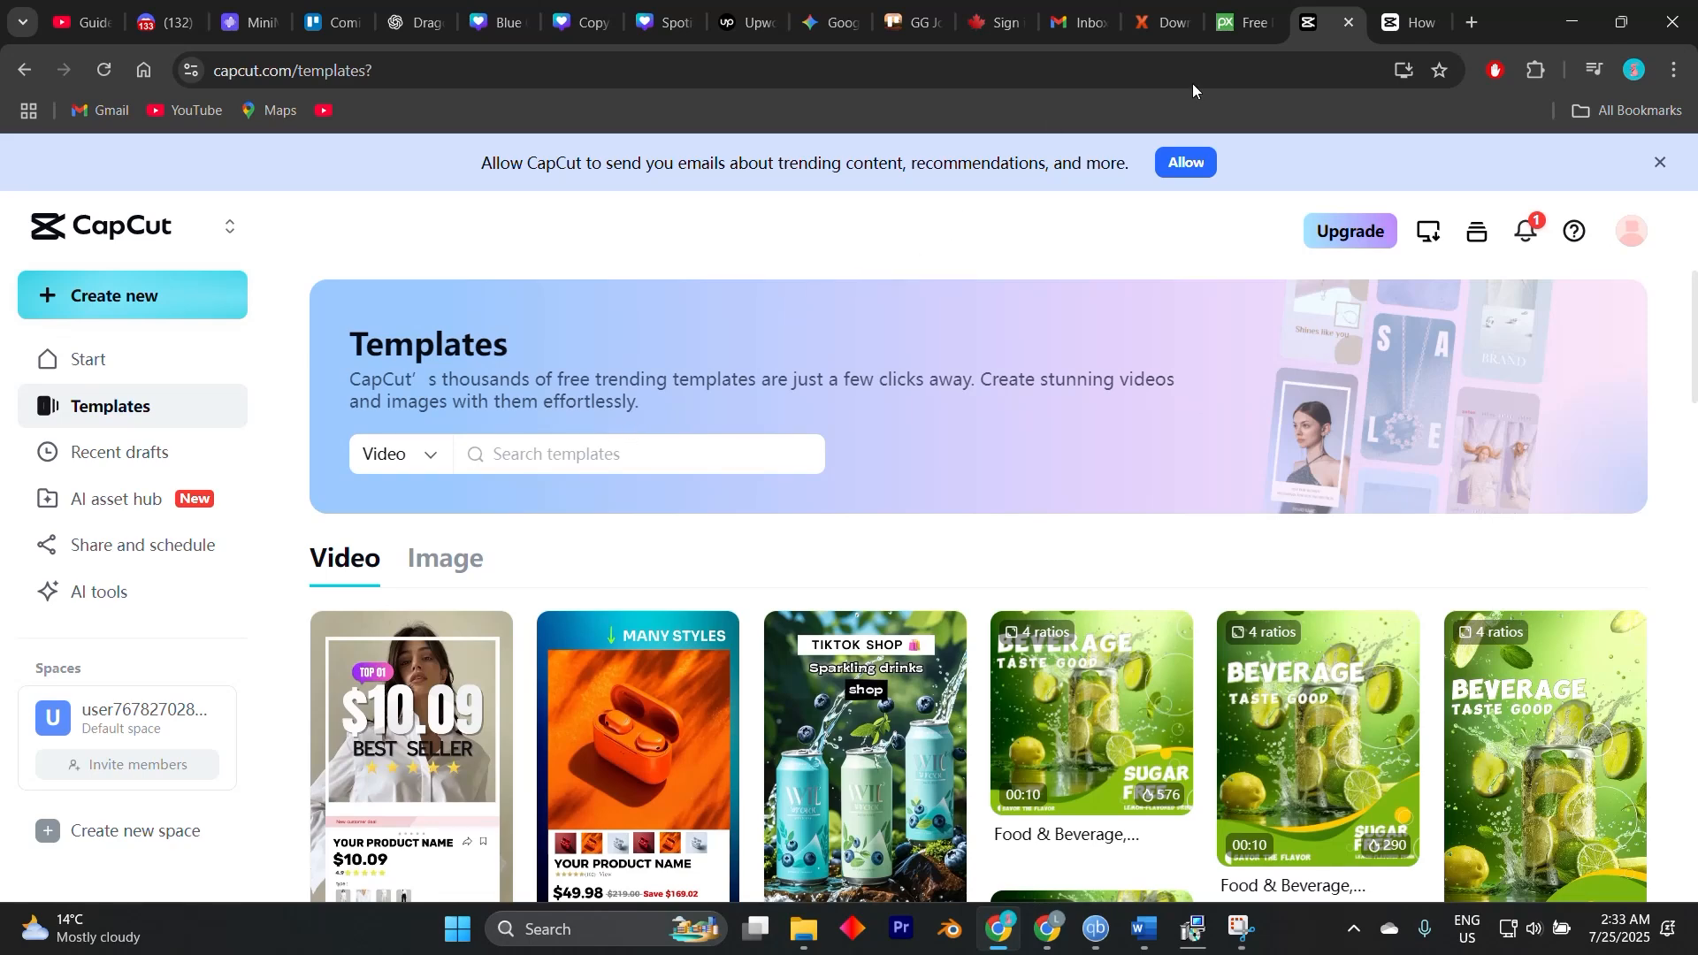
left_click(1417, 26)
left_click(1333, 29)
scroll(788, 493, "down", 1)
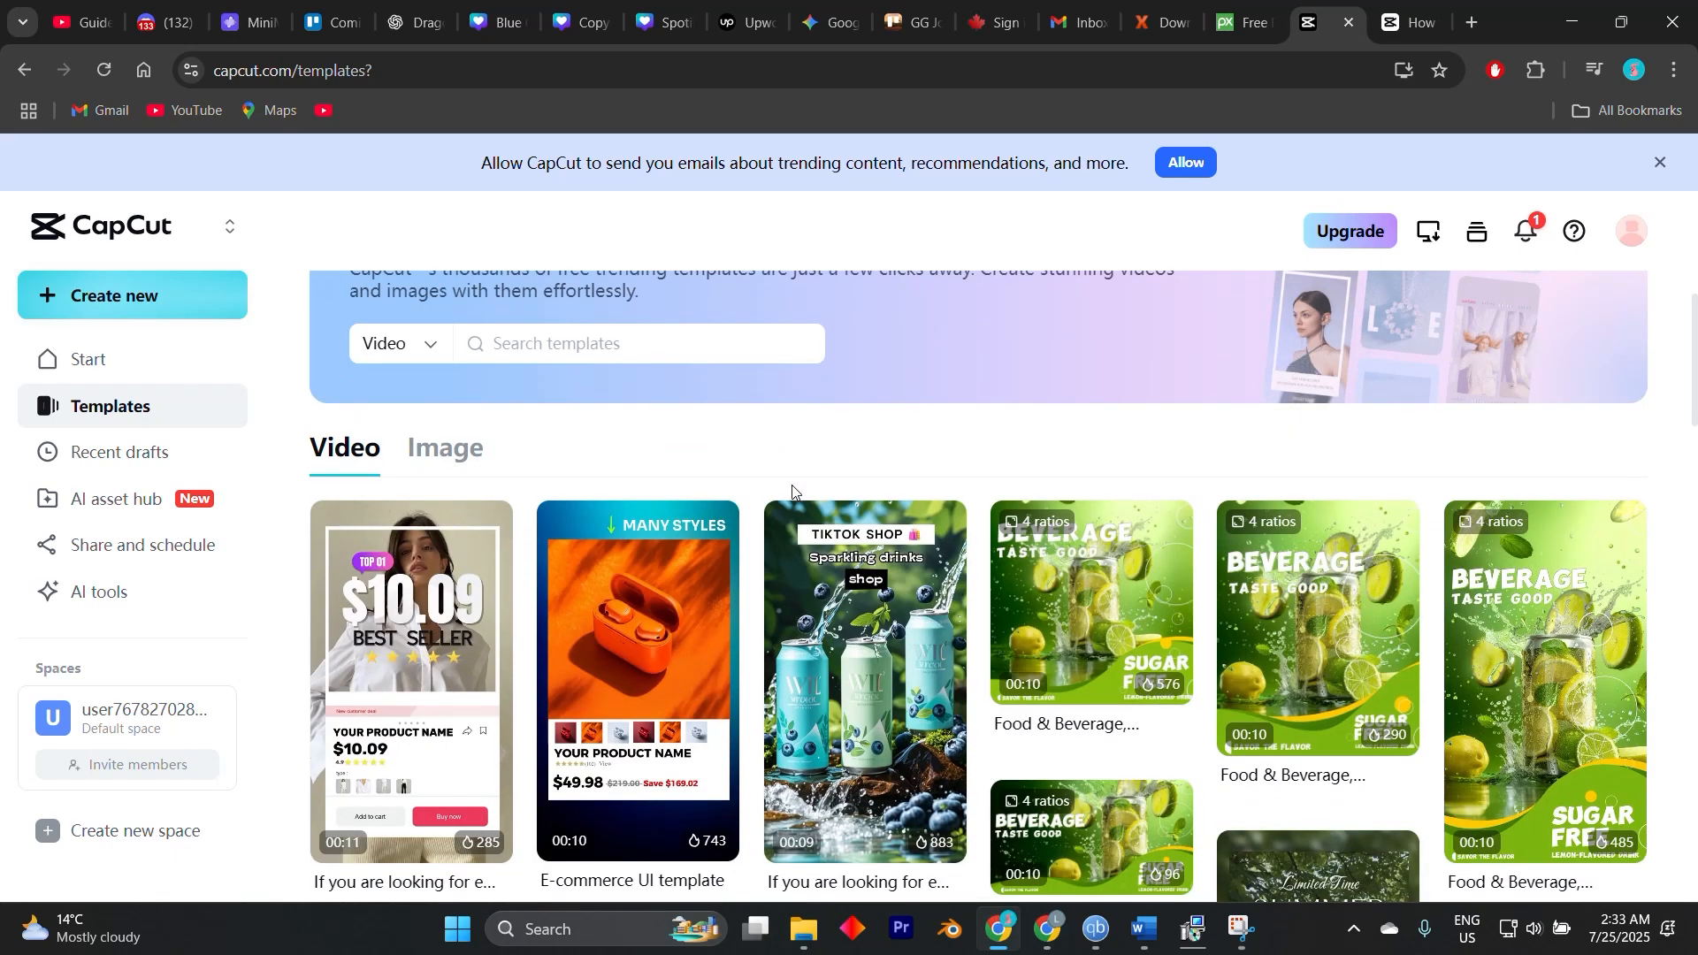
scroll(793, 493, "down", 2)
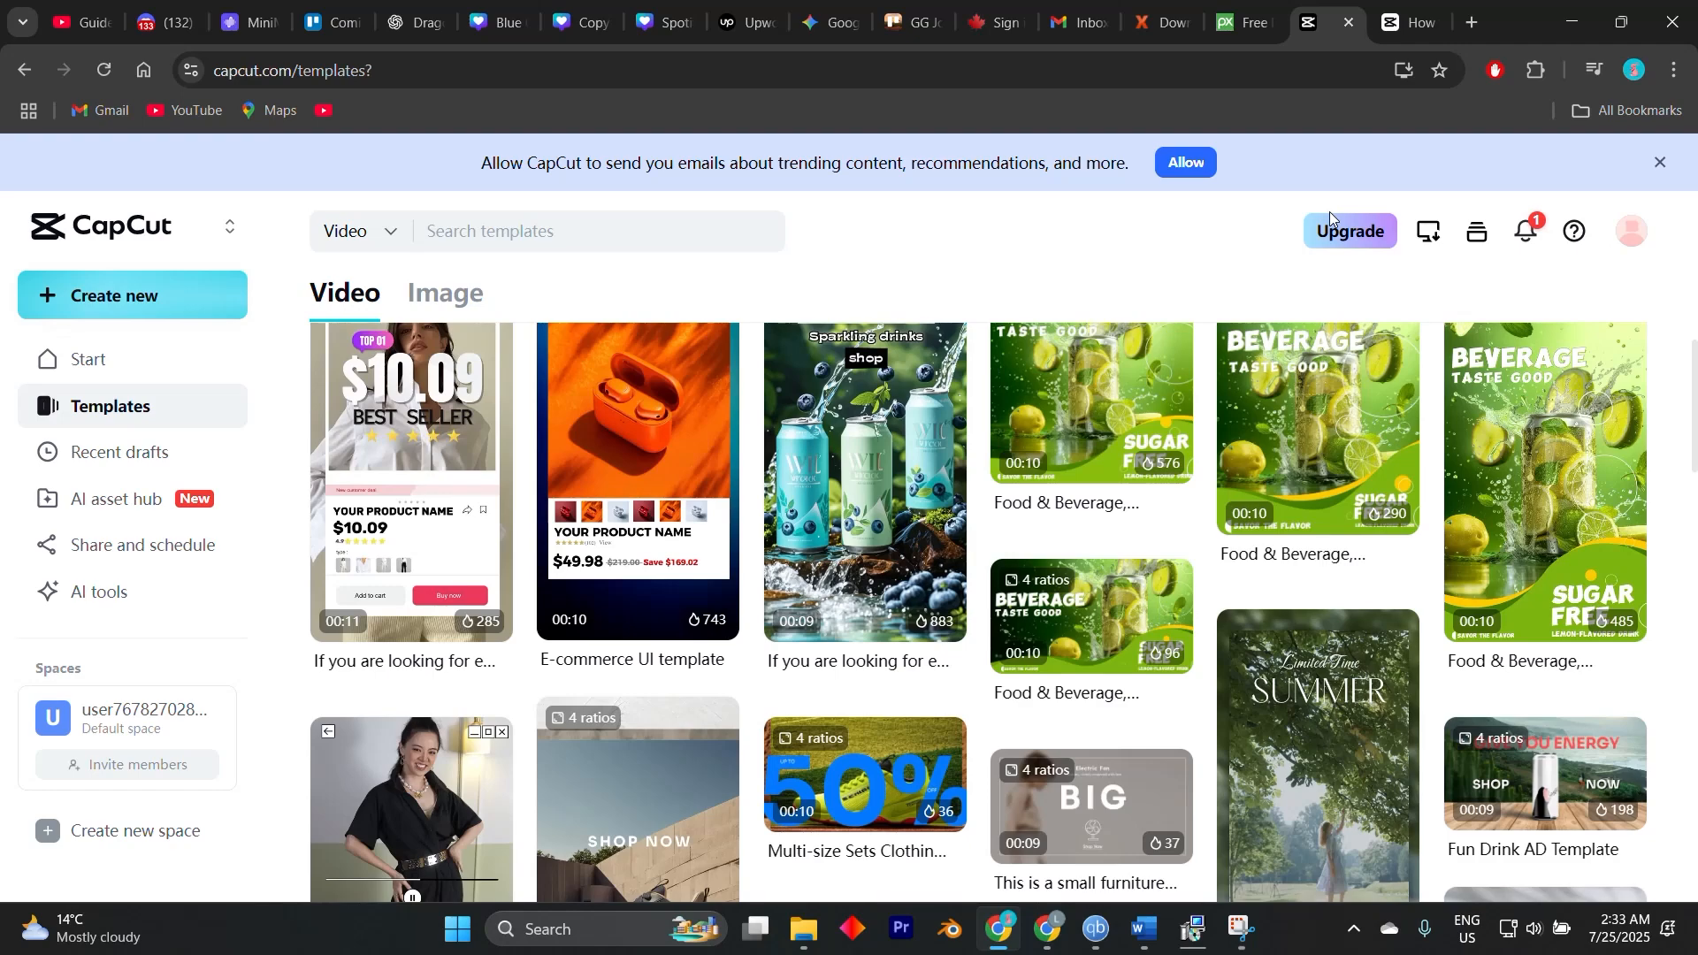
Read the guide on how to make a CapCut template, through to the steps for applying to the CapCut Creator program.
left_click(1420, 19)
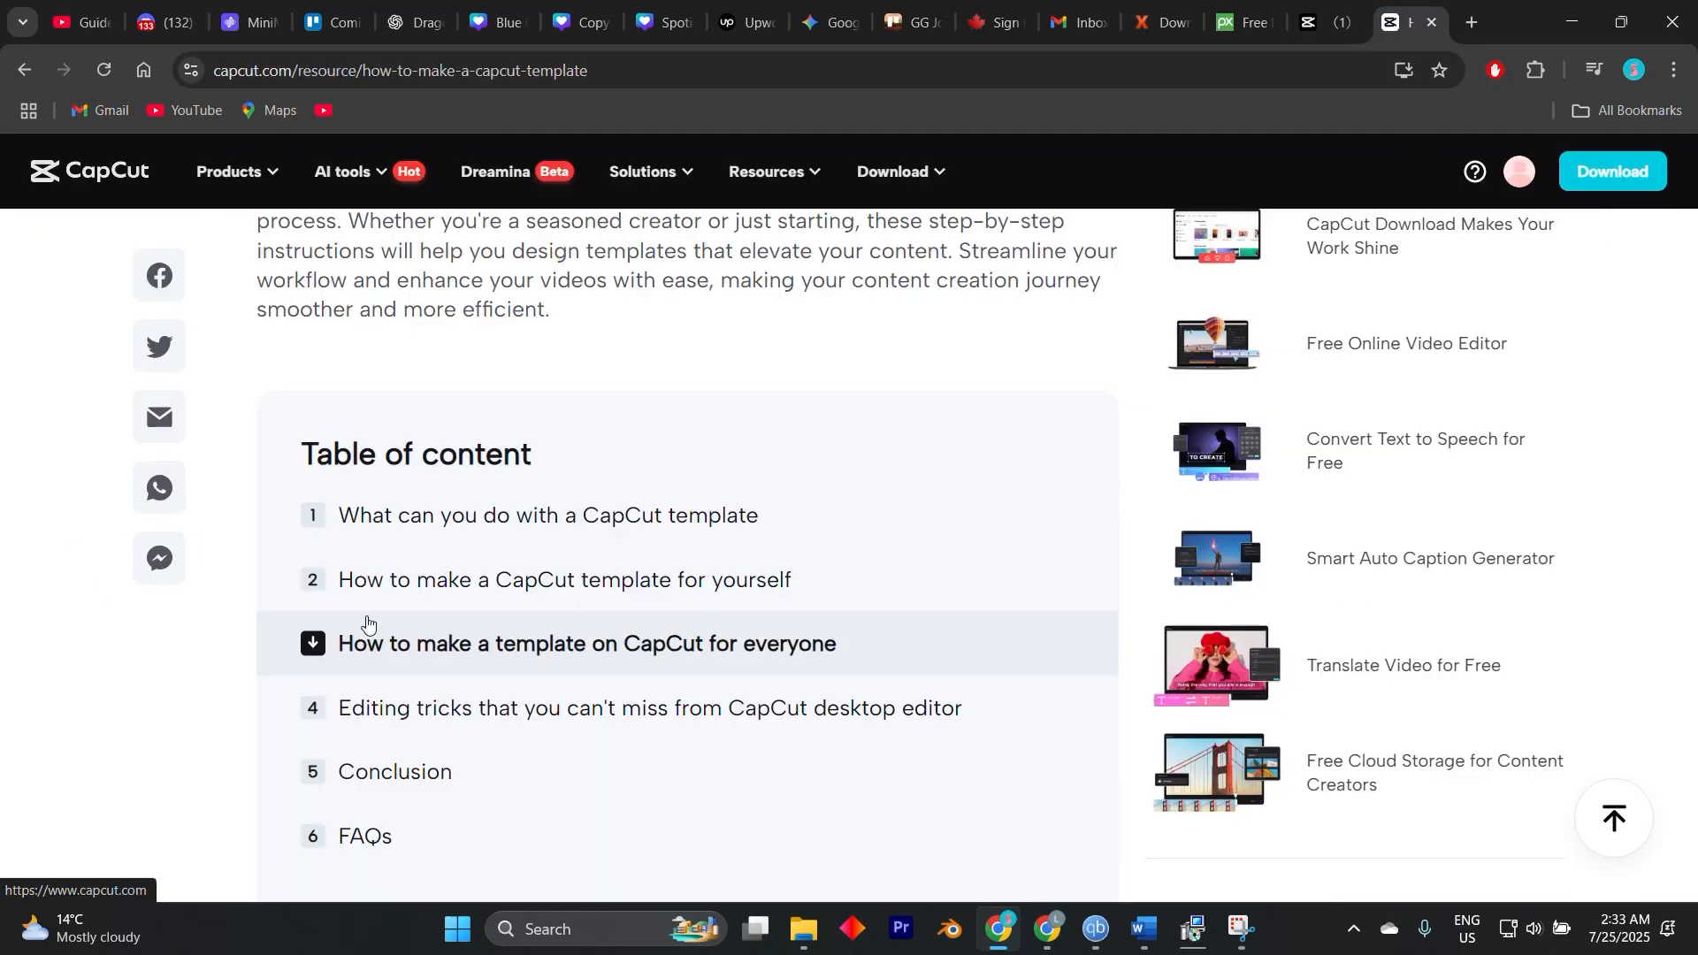
scroll(373, 625, "up", 10)
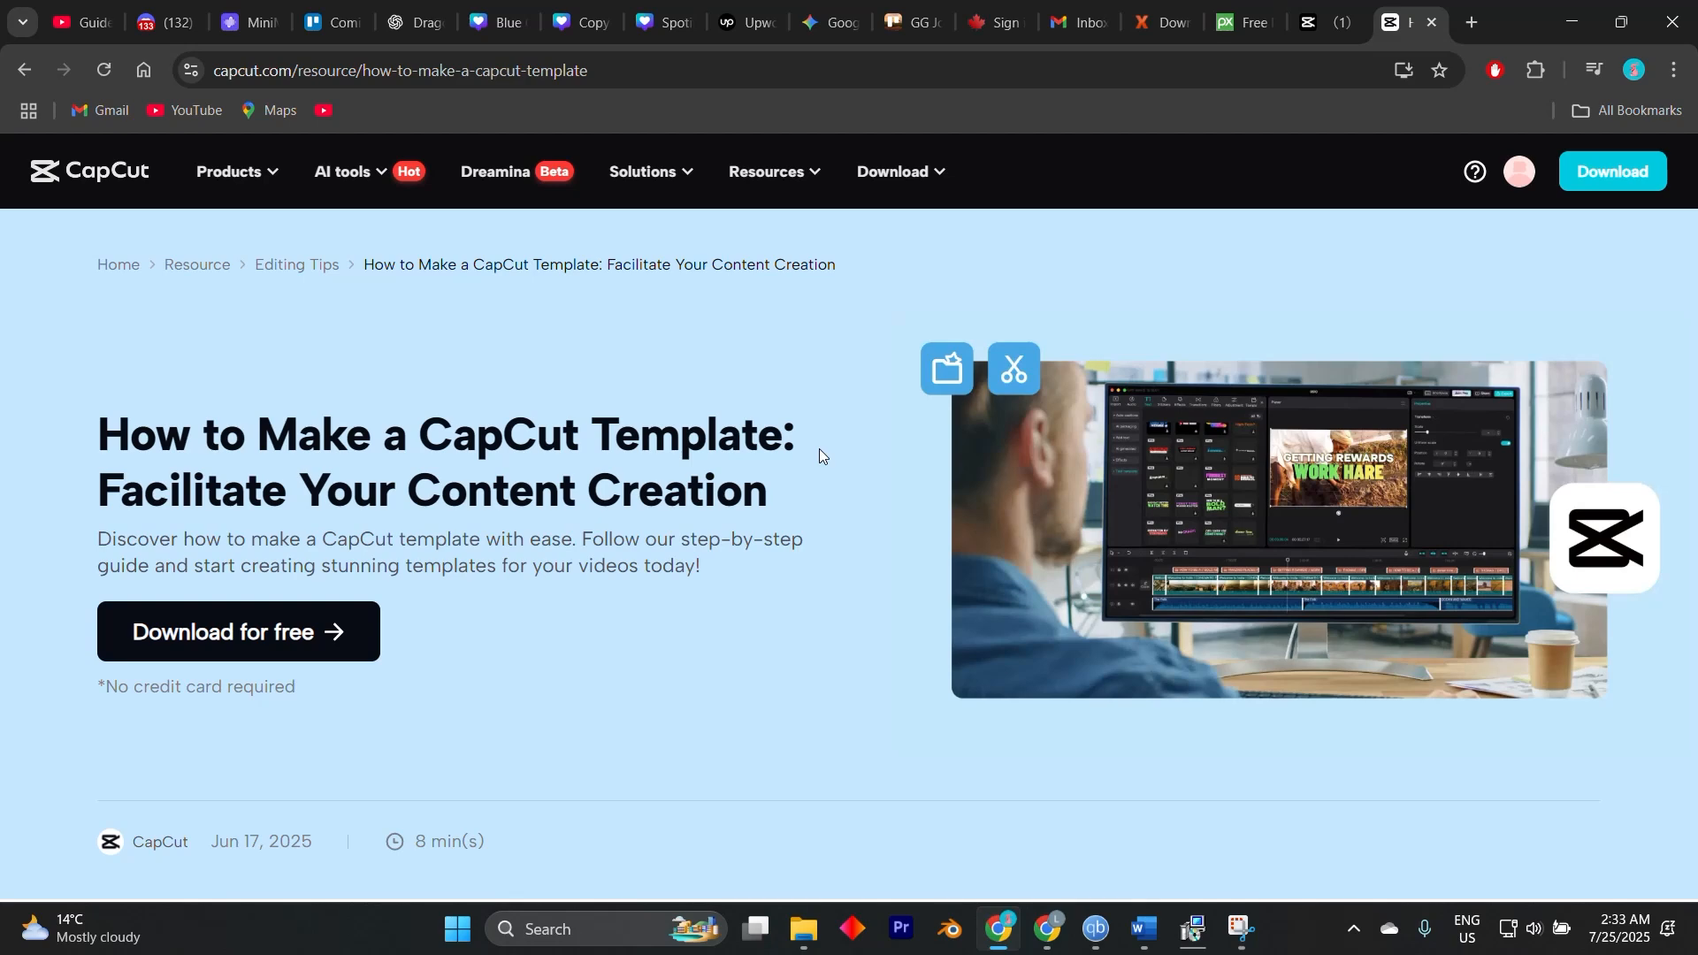
scroll(822, 457, "down", 3)
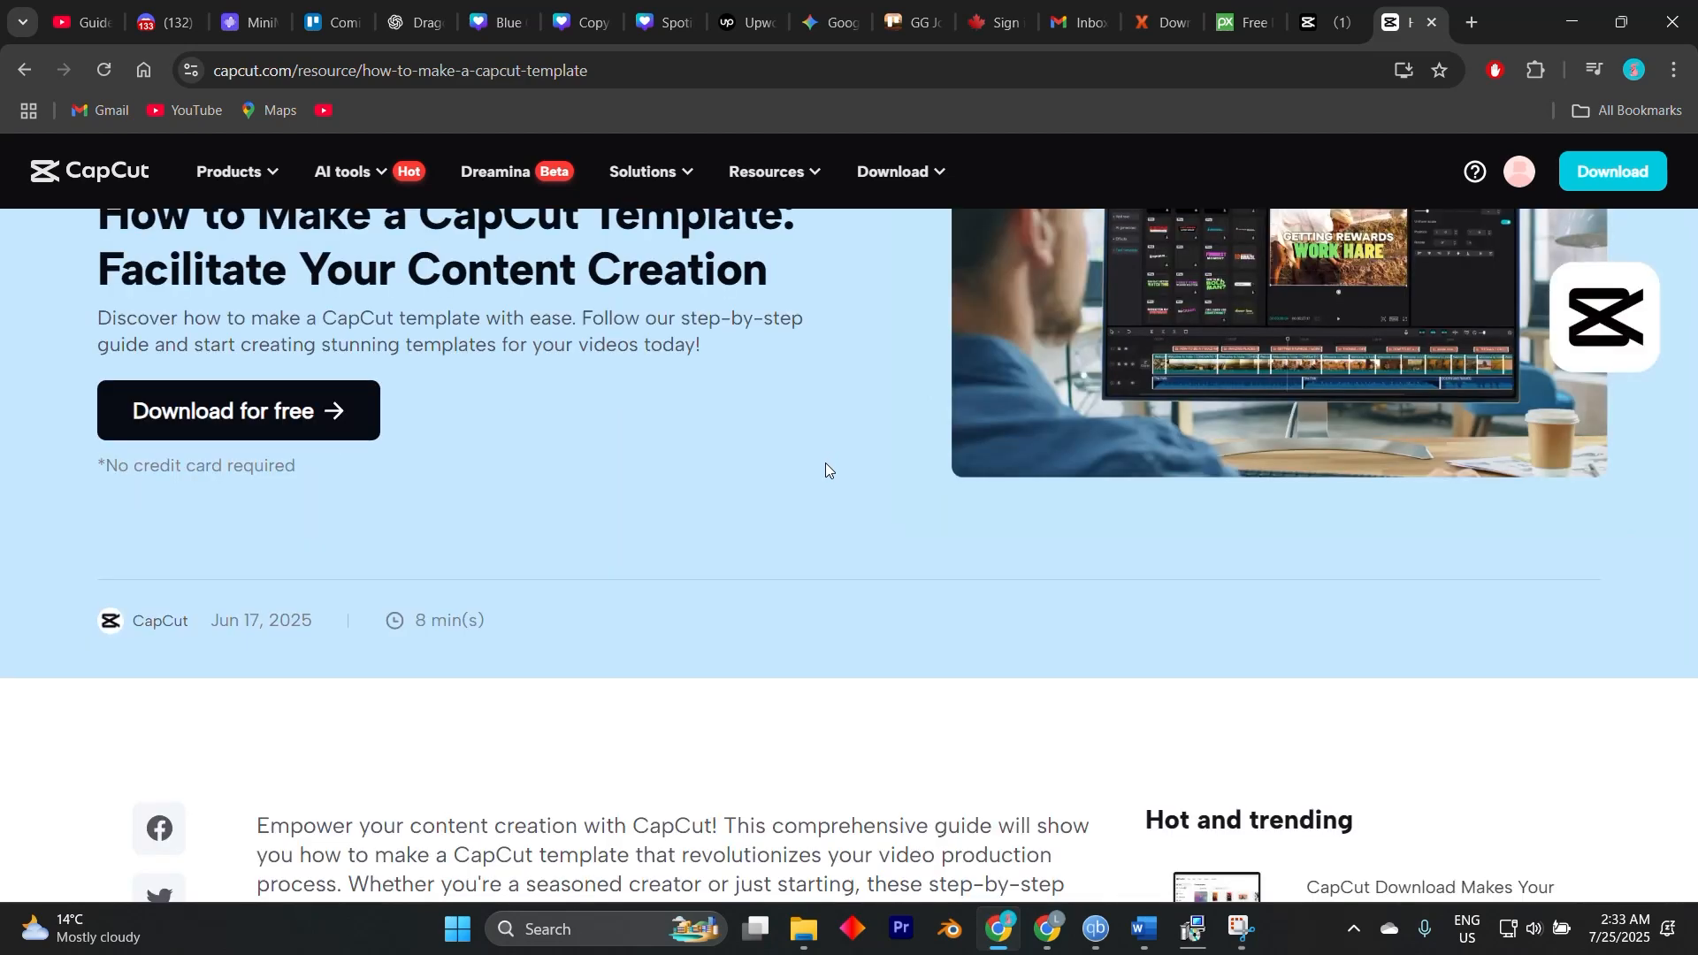
scroll(825, 463, "down", 2)
scroll(825, 460, "down", 3)
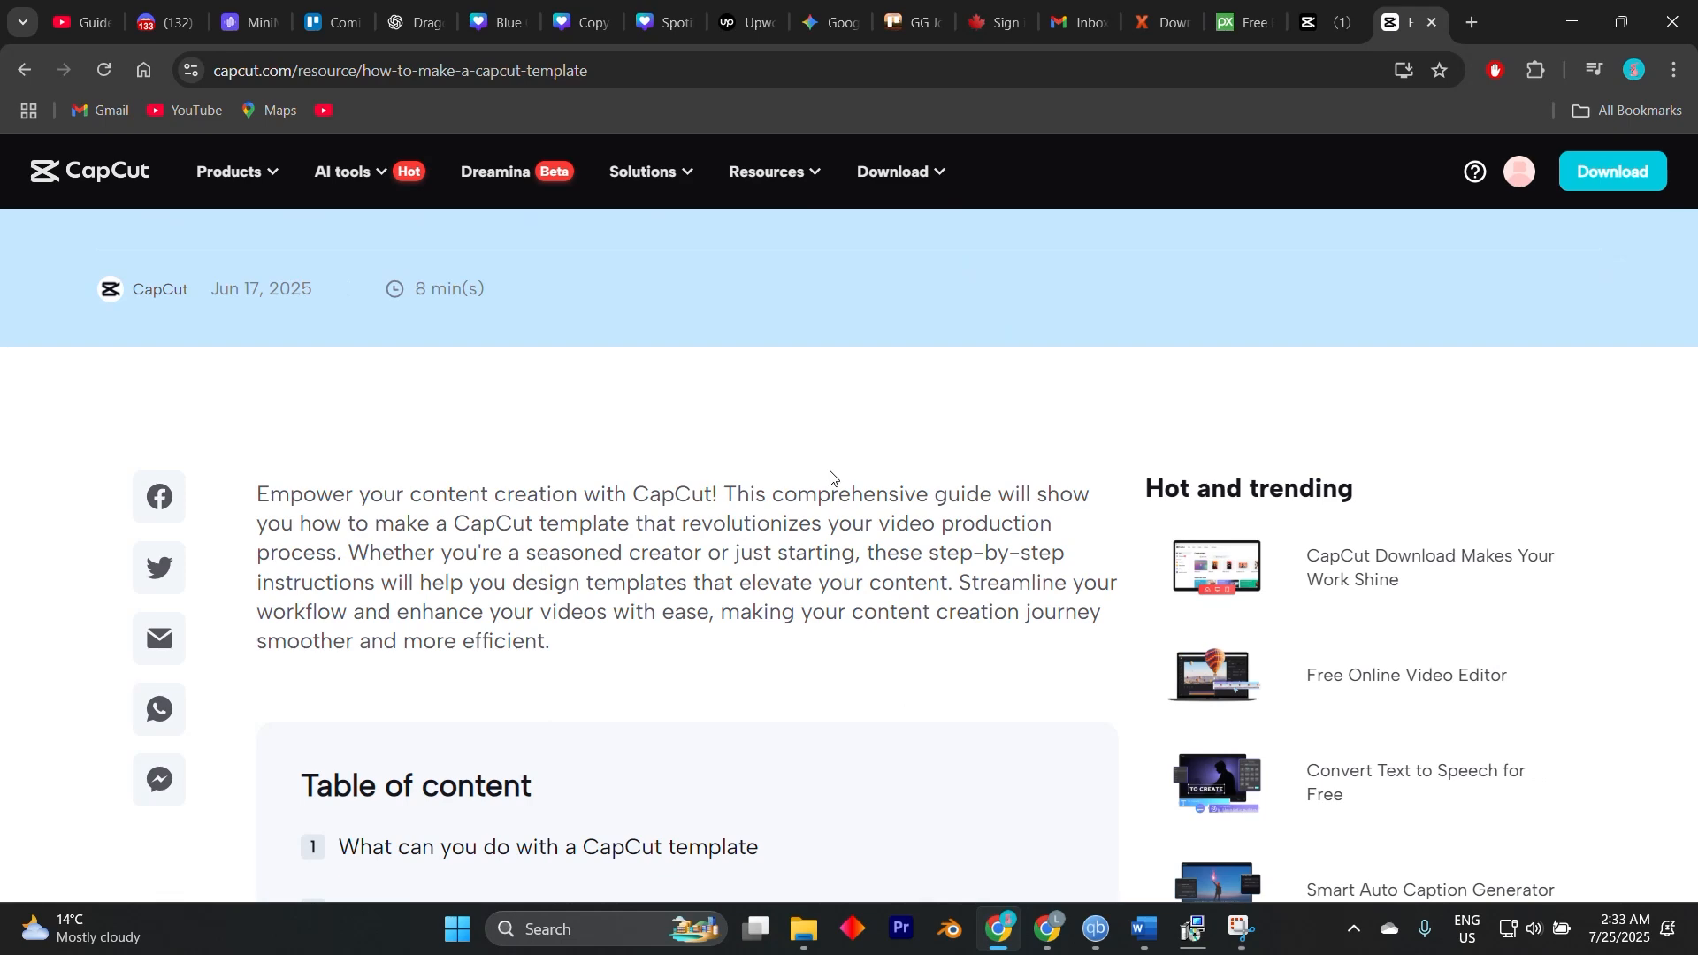
scroll(830, 478, "down", 3)
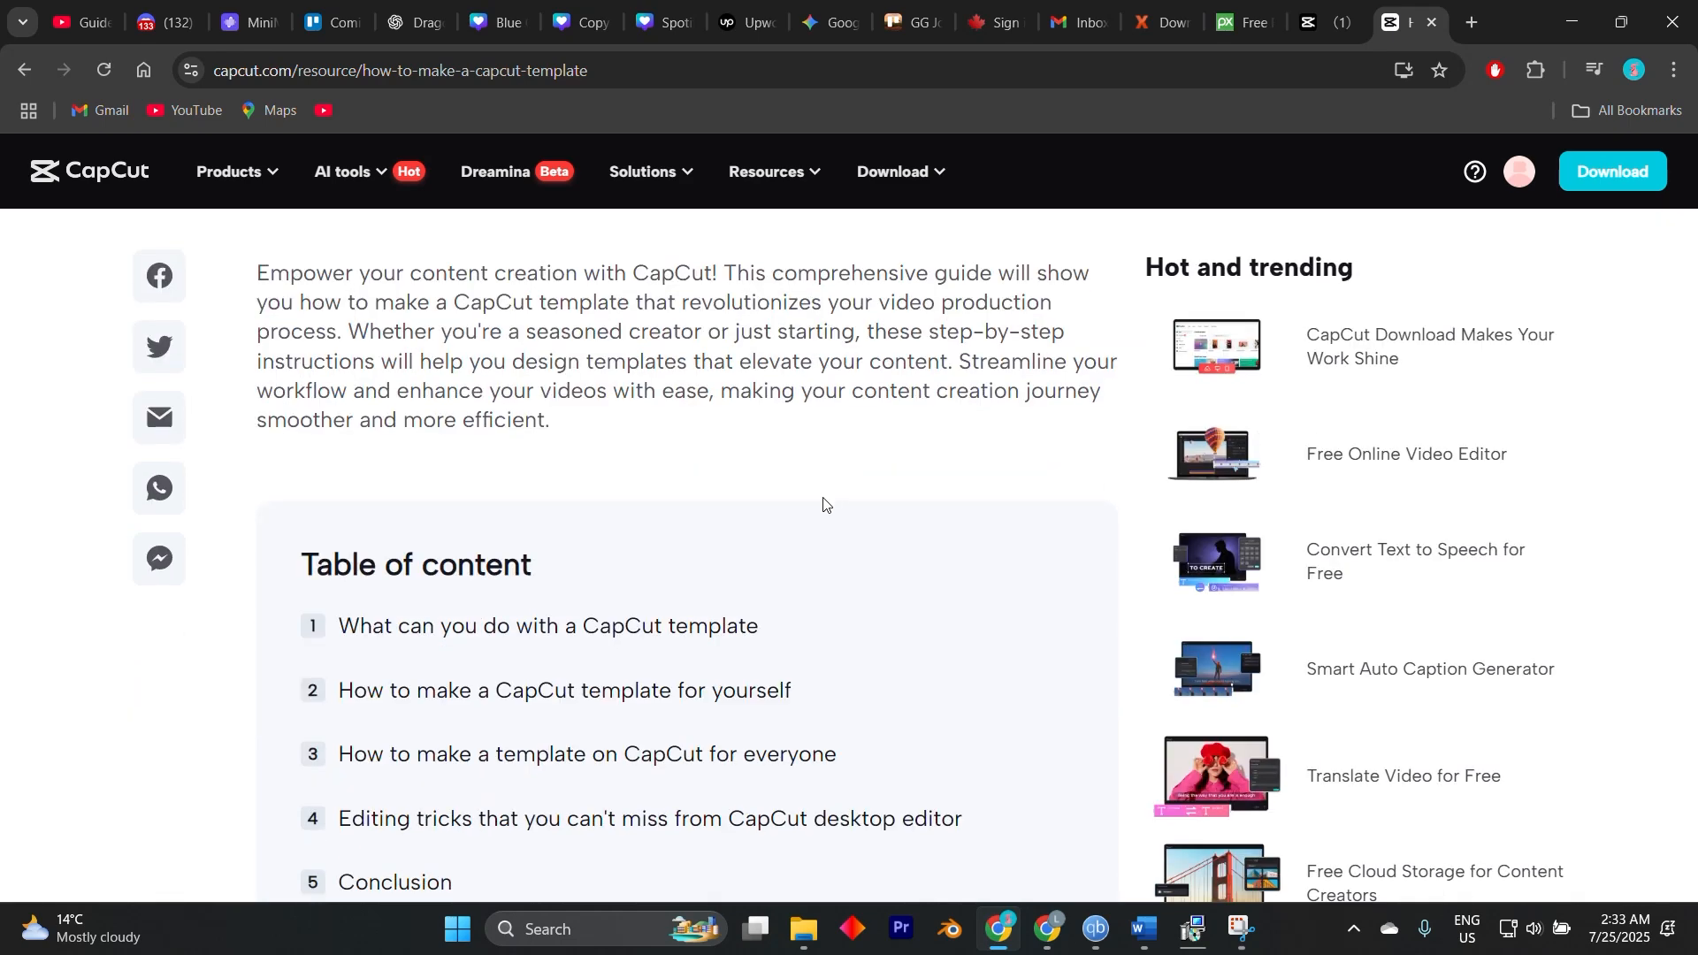
scroll(820, 513, "down", 9)
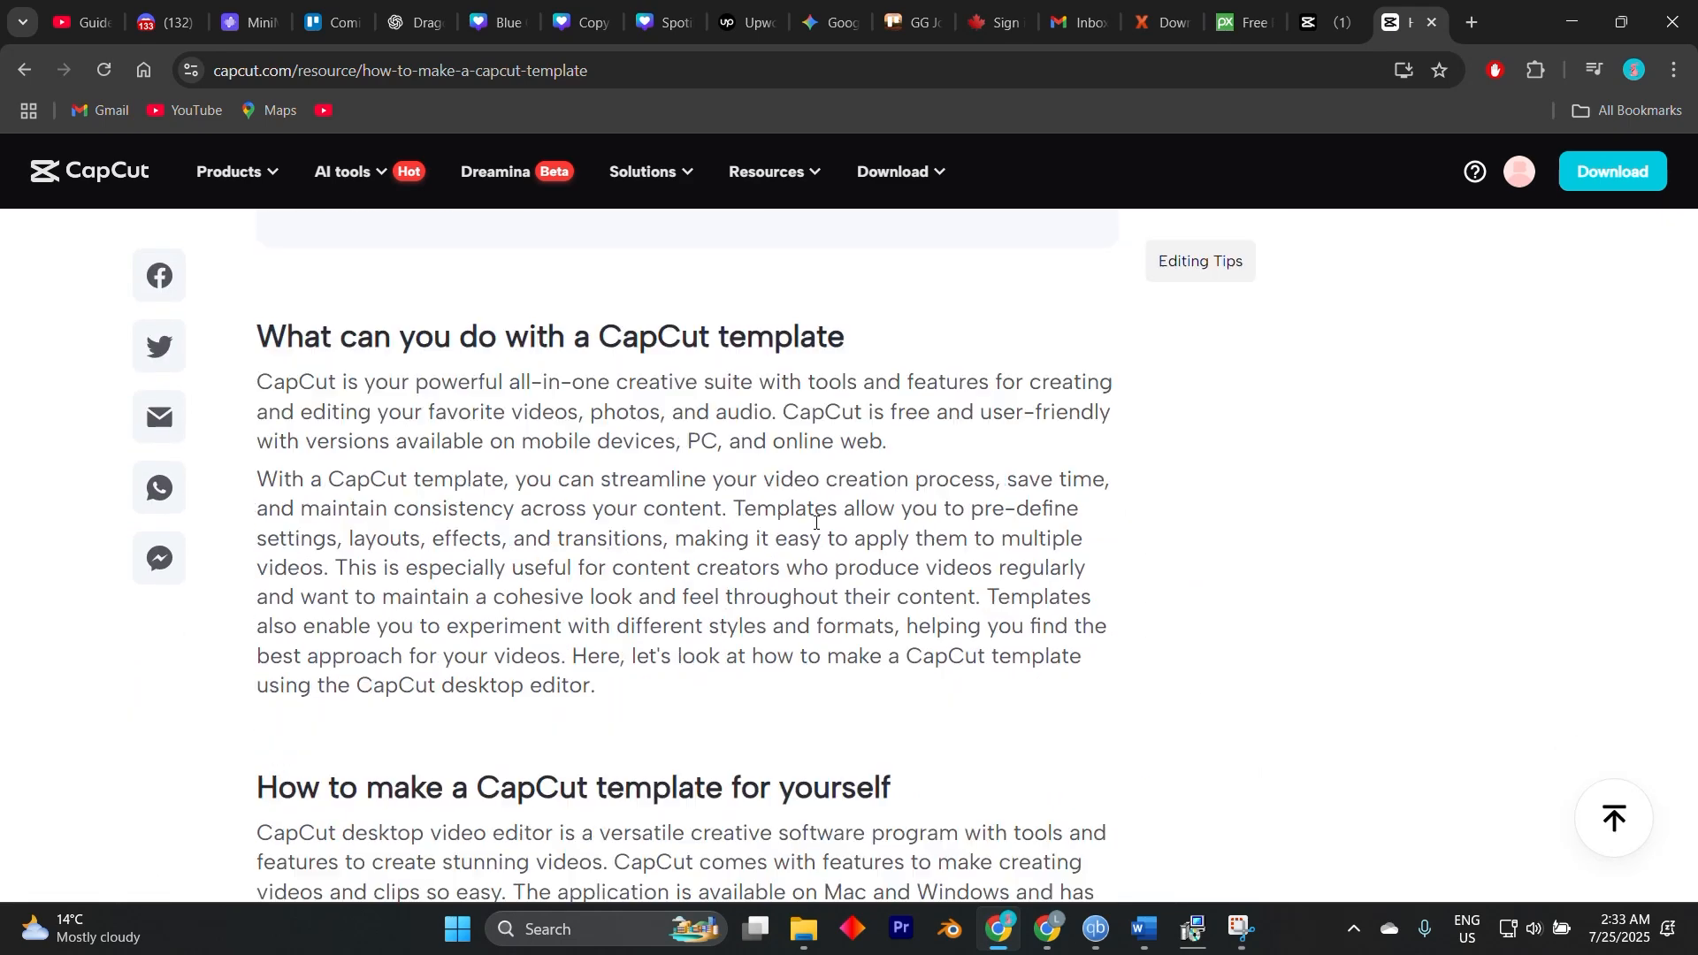
scroll(818, 526, "down", 7)
scroll(821, 536, "down", 4)
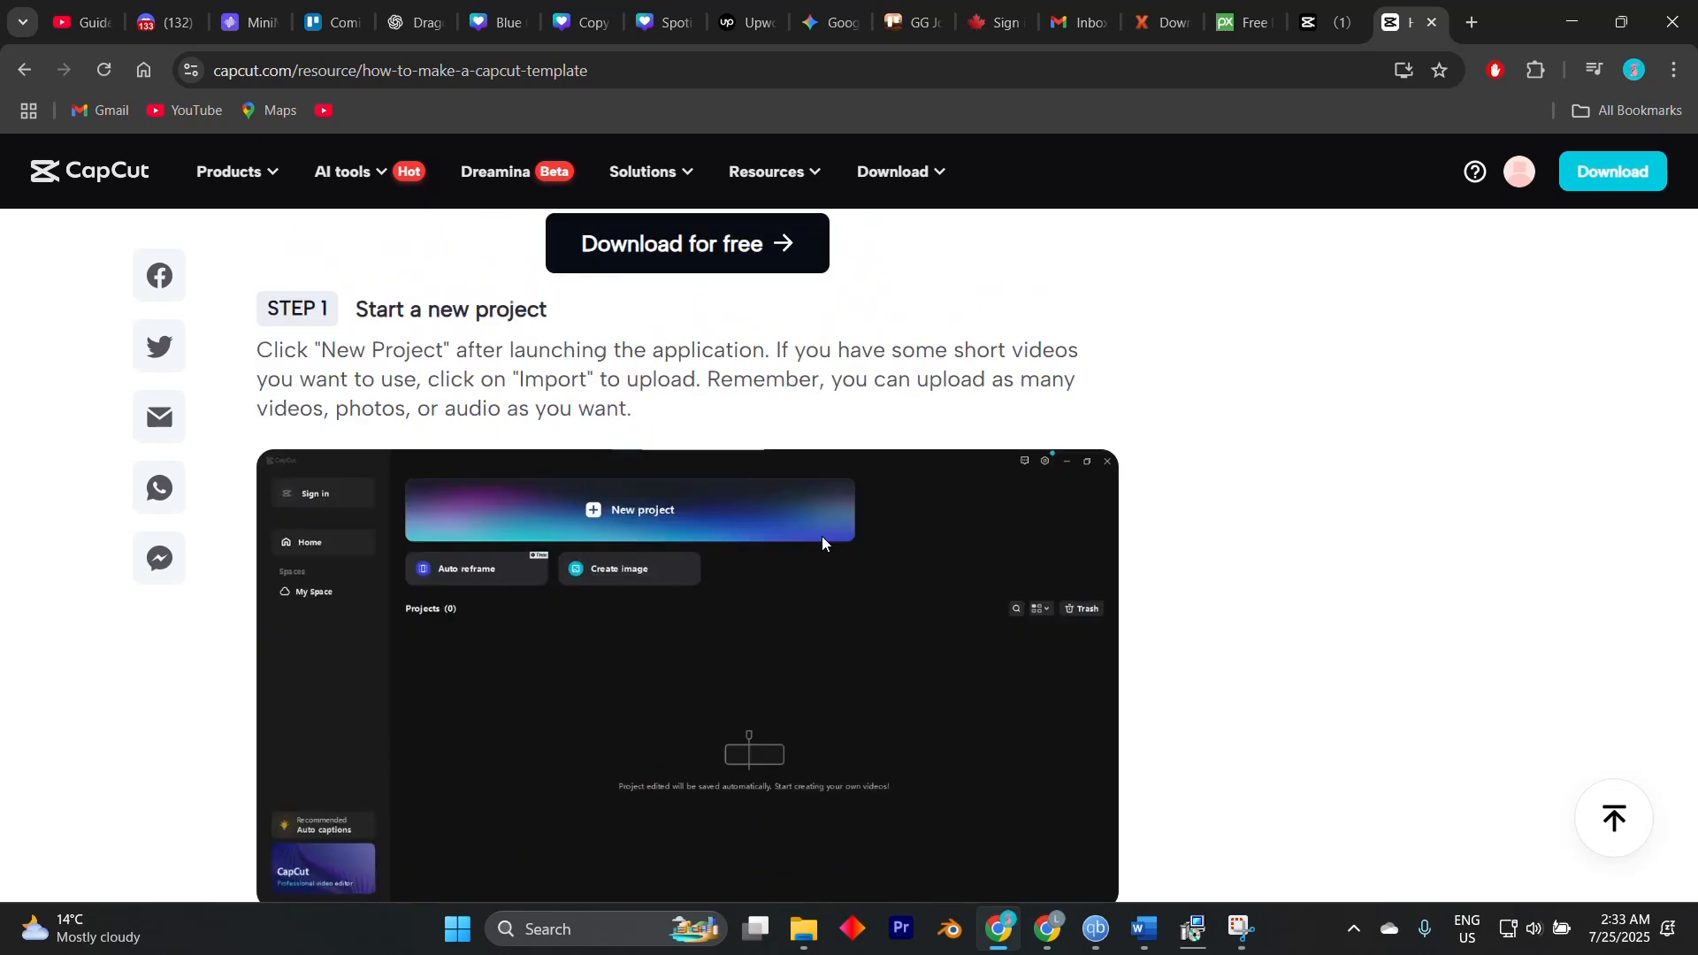
scroll(823, 536, "down", 20)
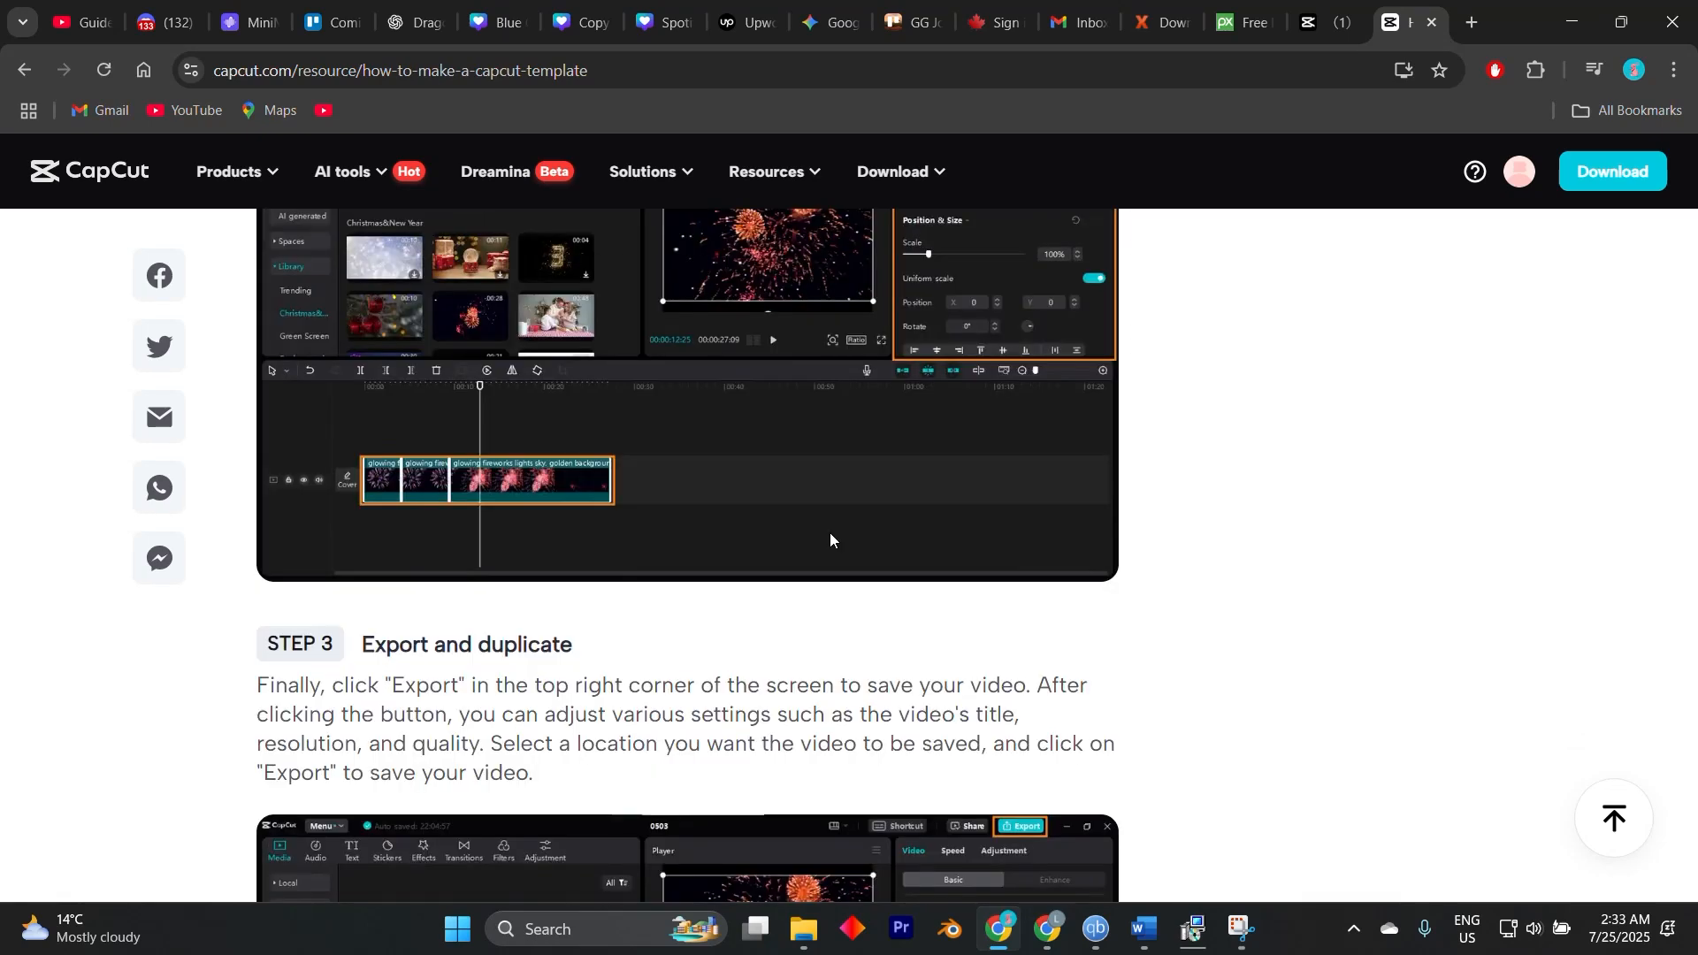
scroll(830, 533, "down", 20)
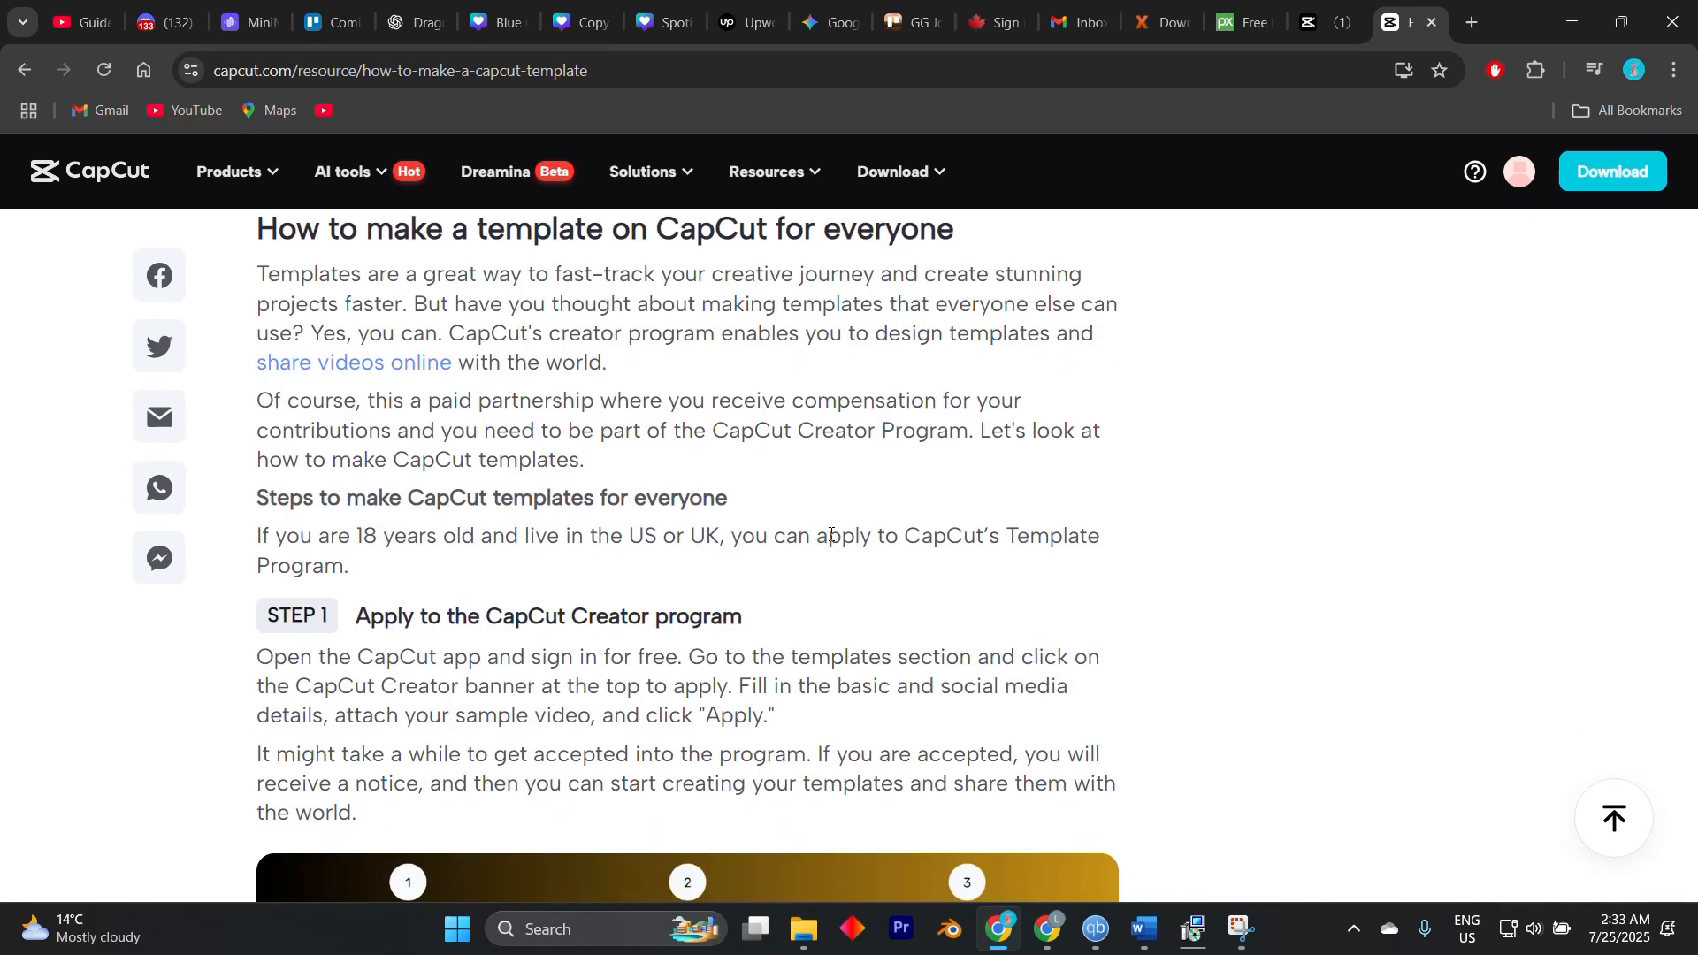
scroll(831, 534, "down", 1)
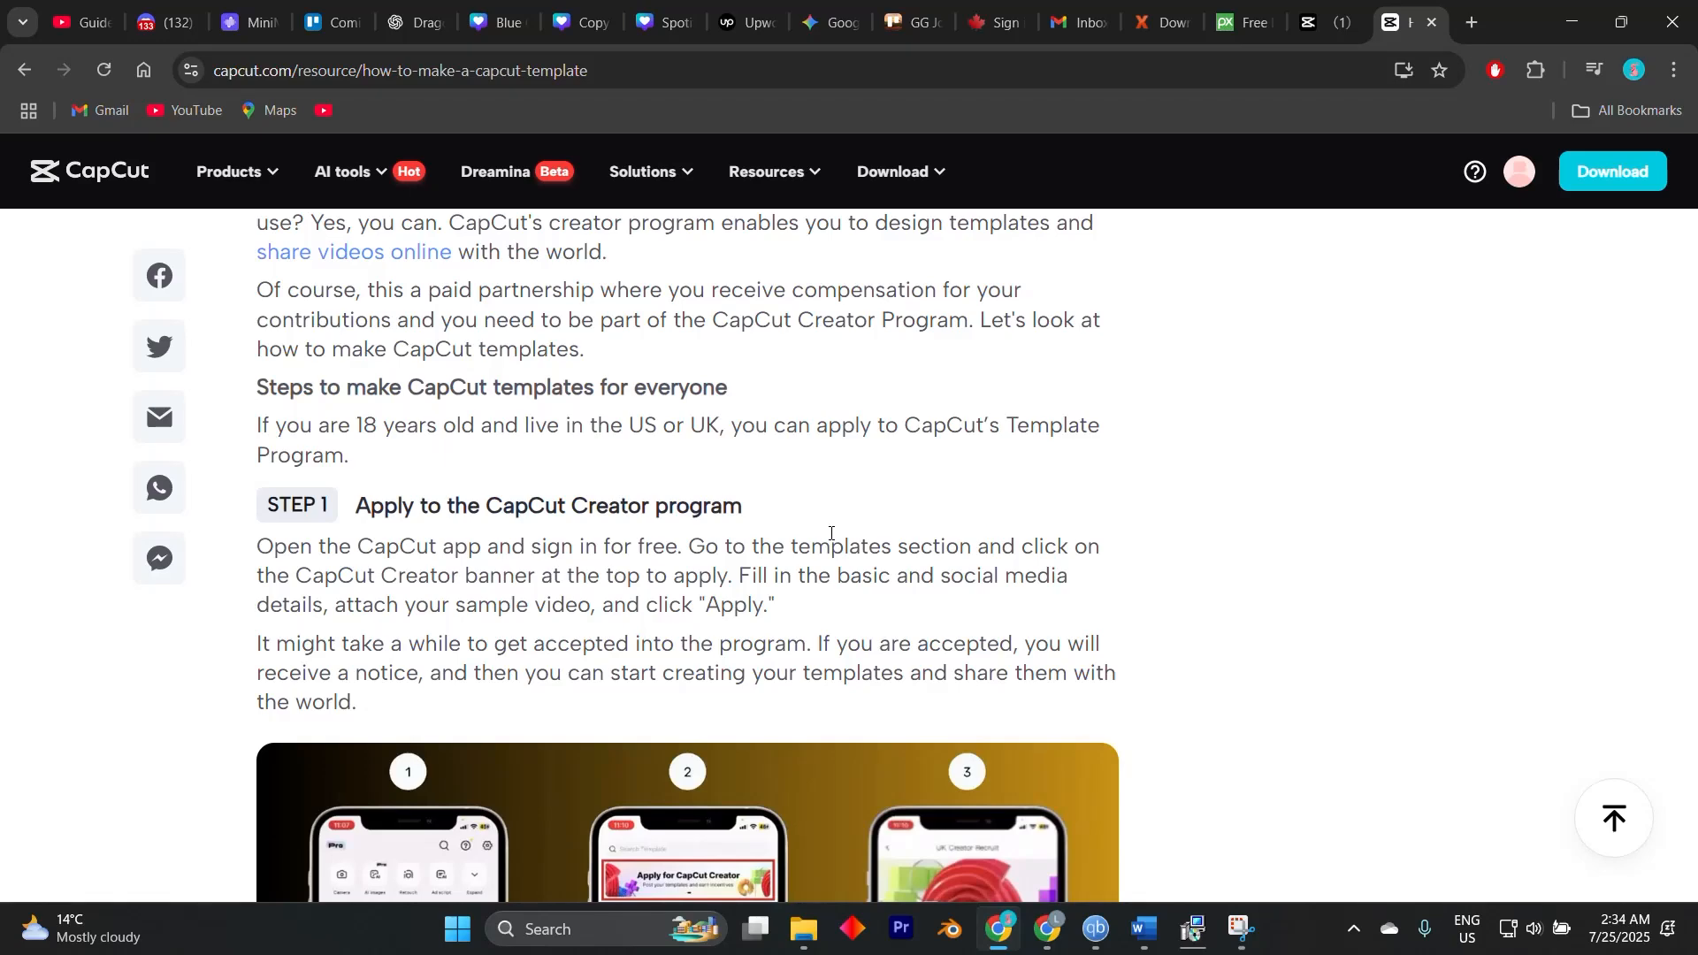
scroll(830, 533, "down", 2)
scroll(830, 533, "down", 2)
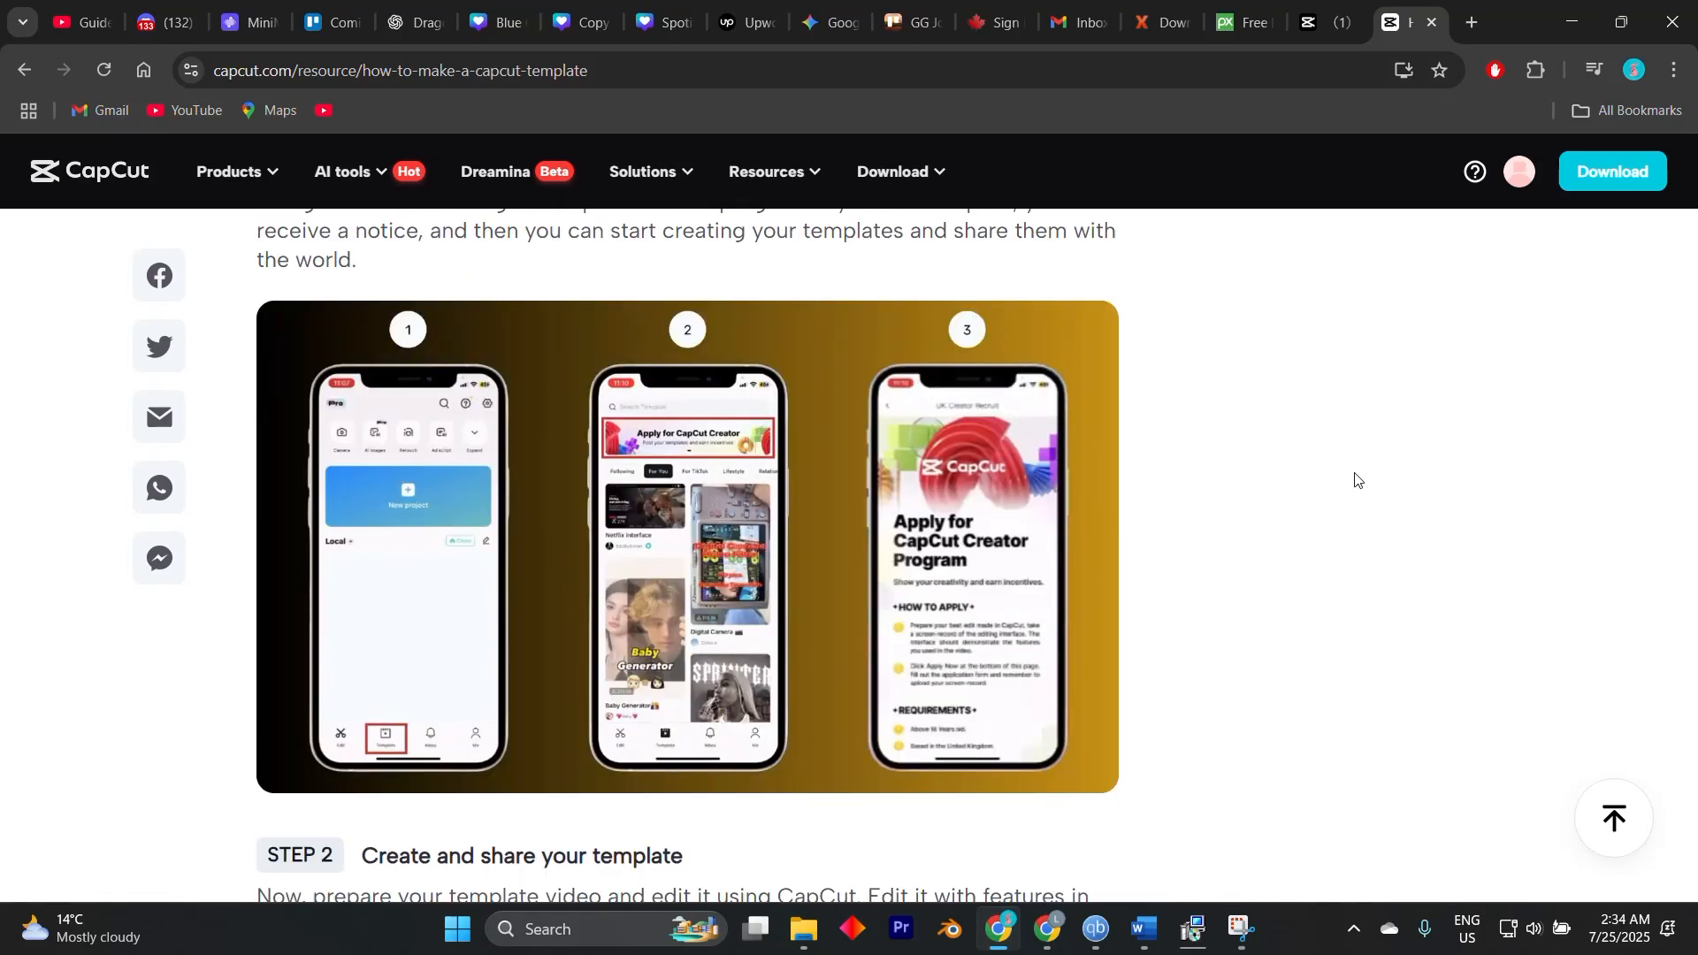
Return to the CapCut templates page and examine the product, clothing and sale video templates as examples.
left_click(1327, 23)
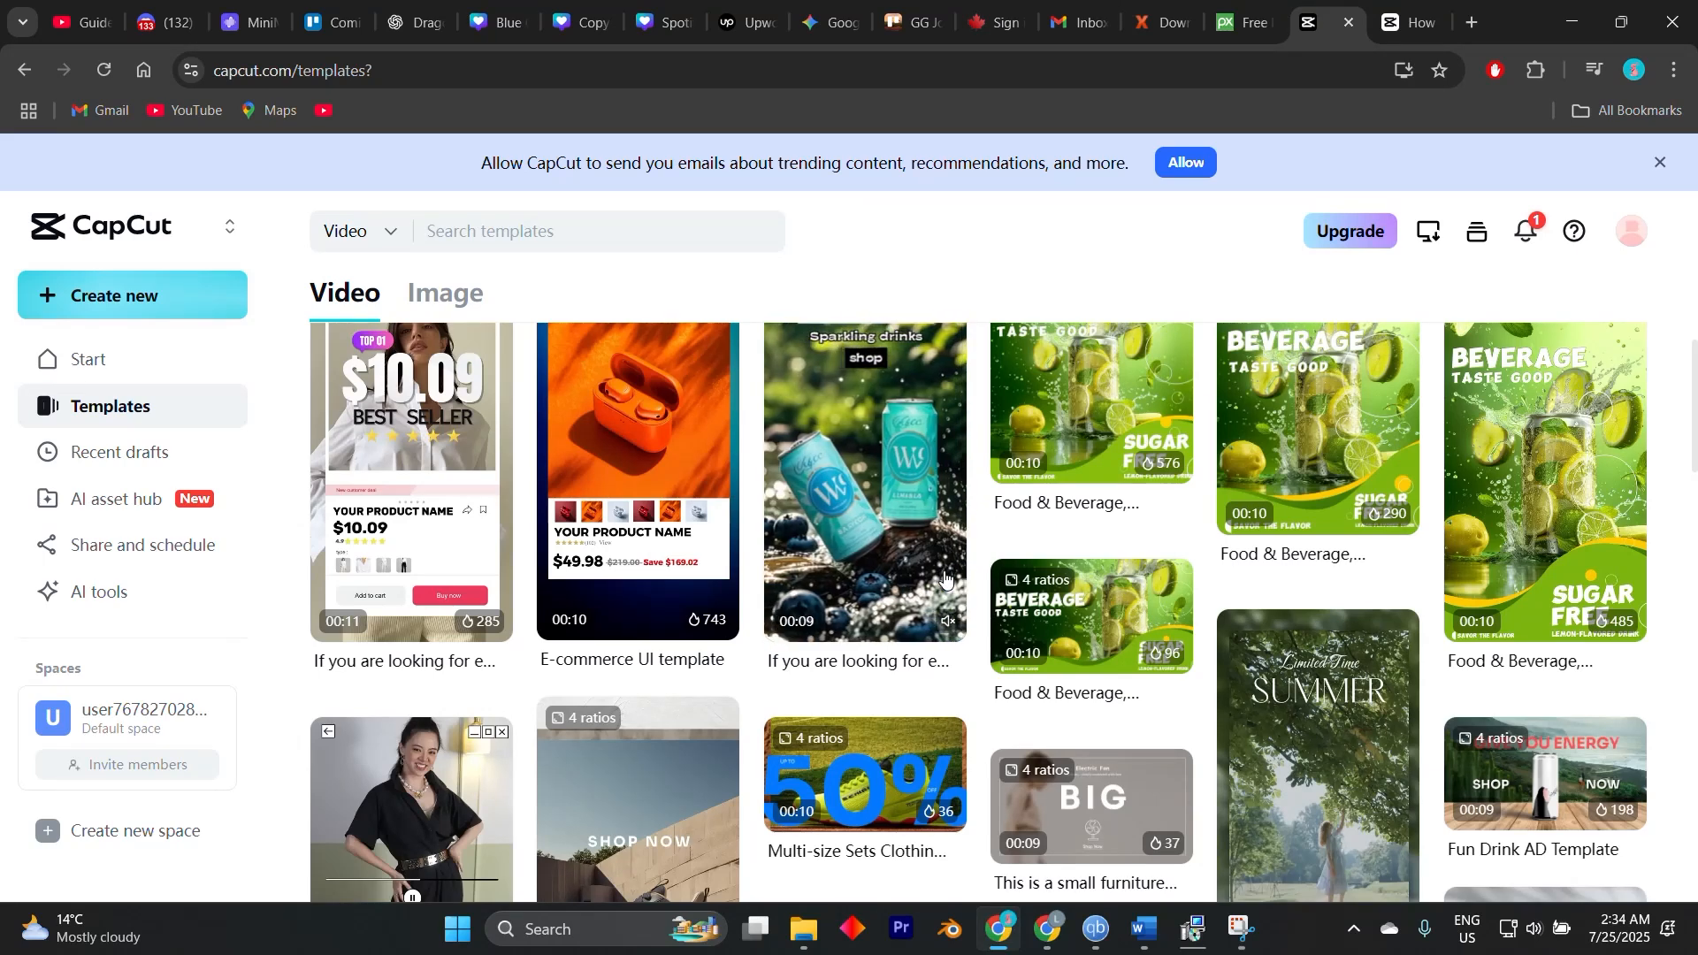
scroll(953, 609, "down", 1)
scroll(953, 609, "down", 1)
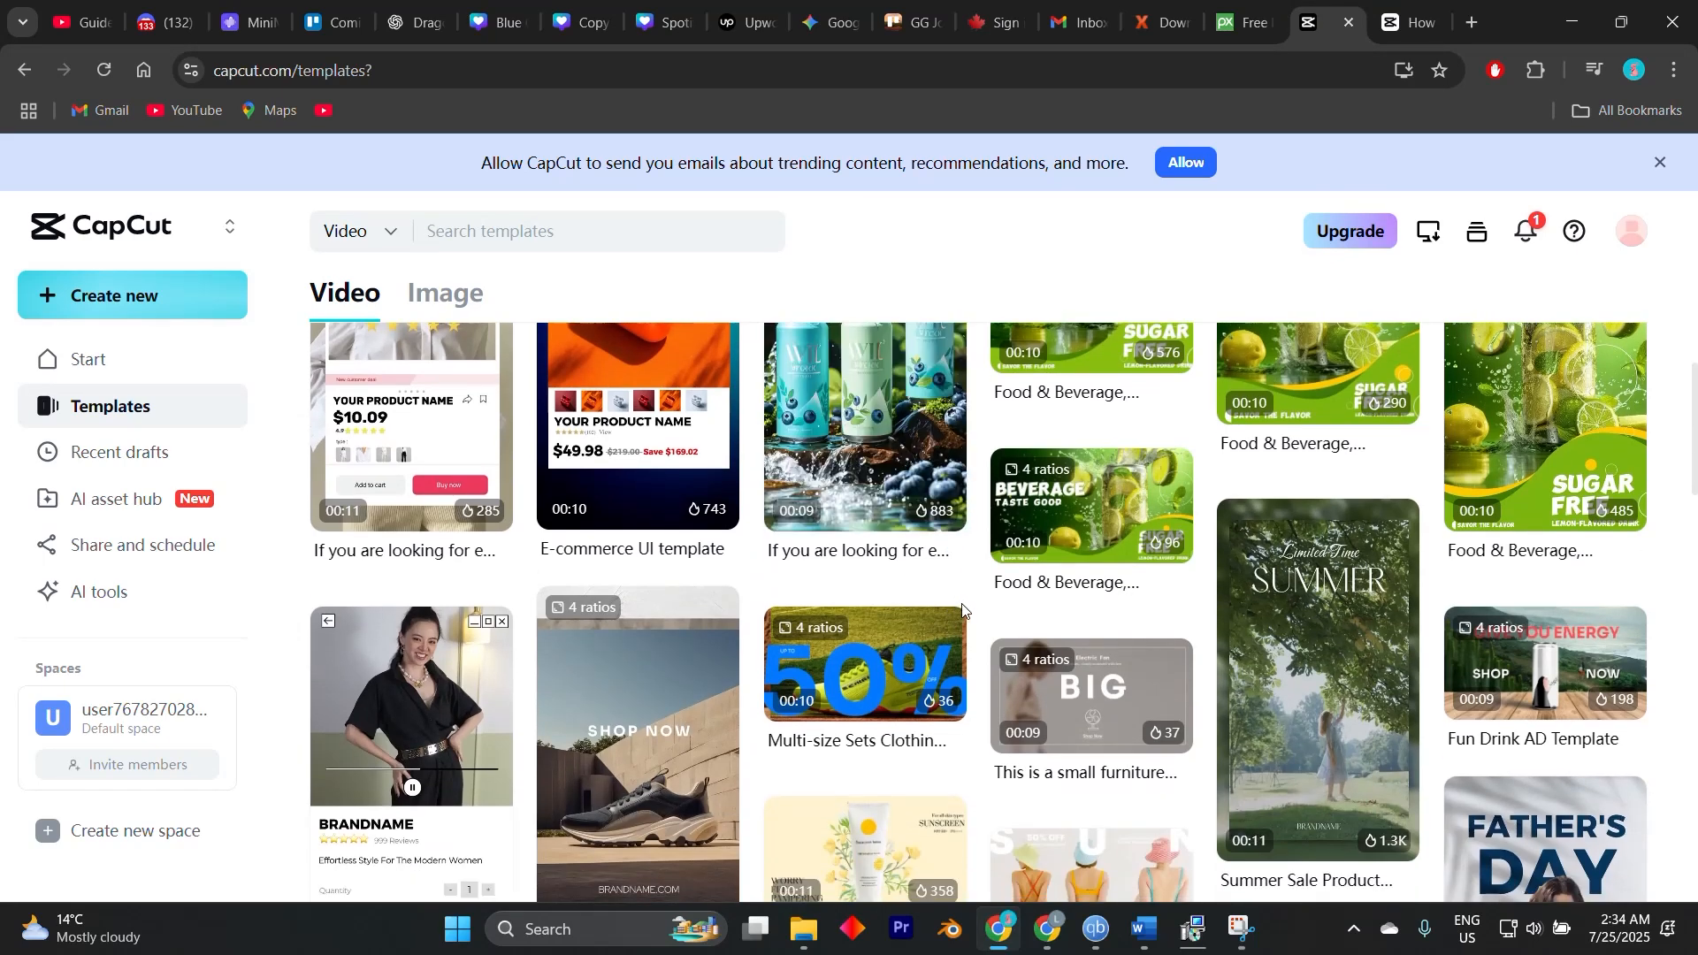
scroll(969, 612, "up", 5)
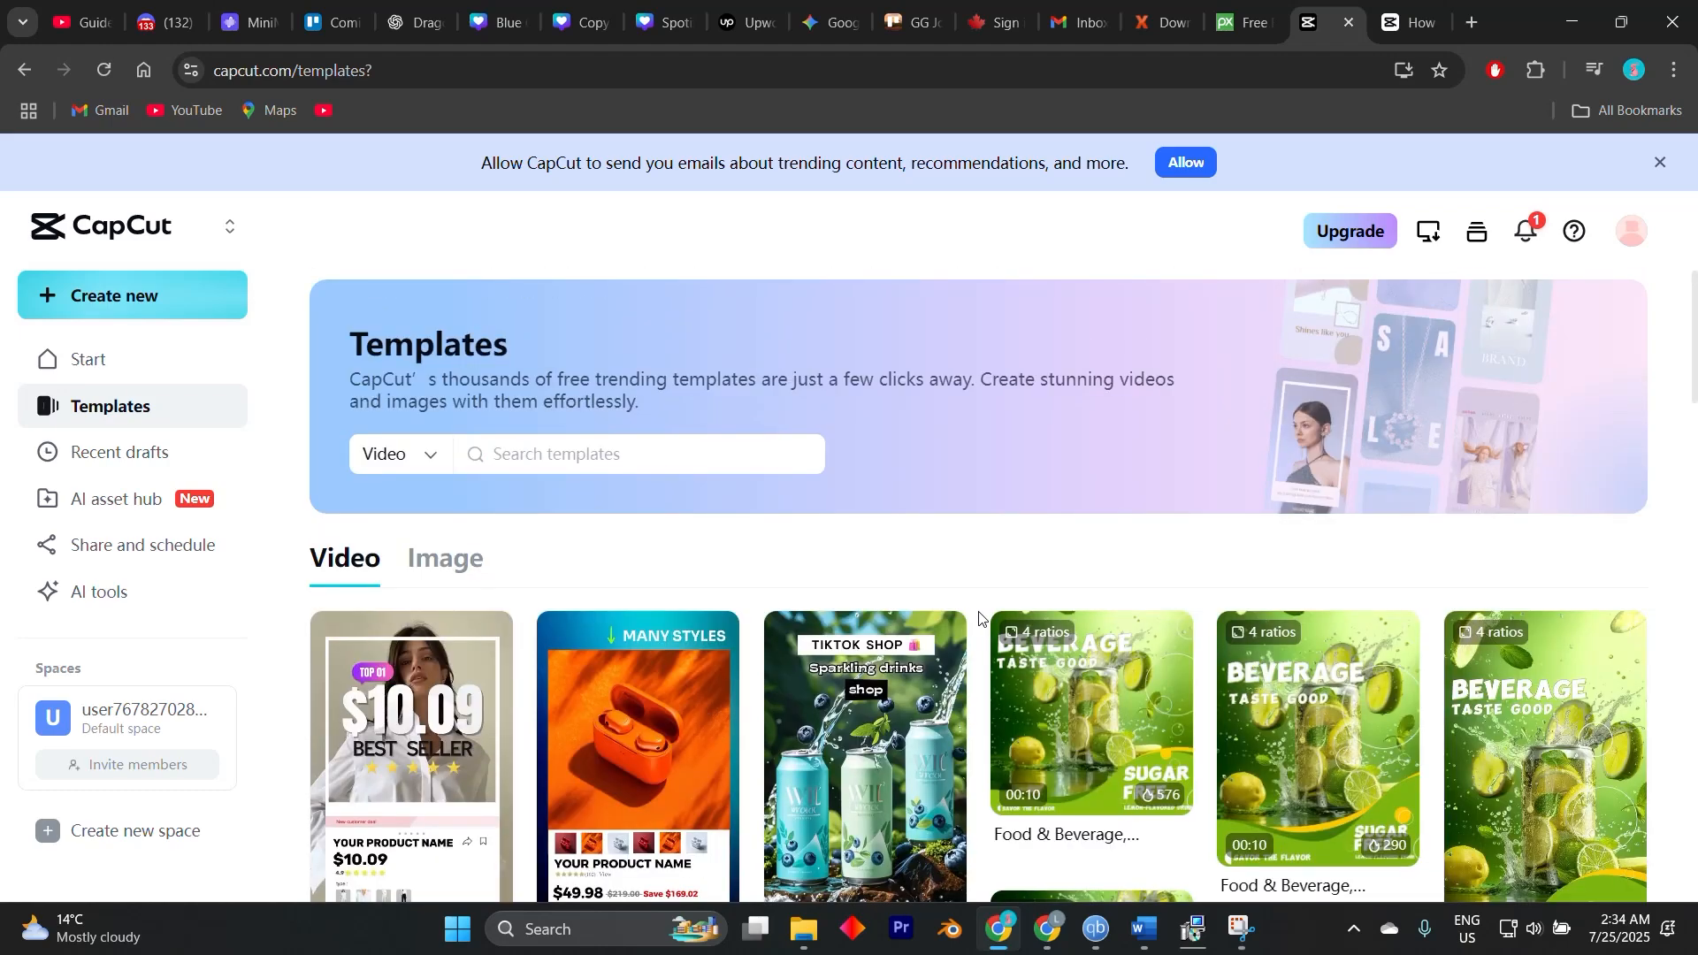
scroll(979, 619, "down", 1)
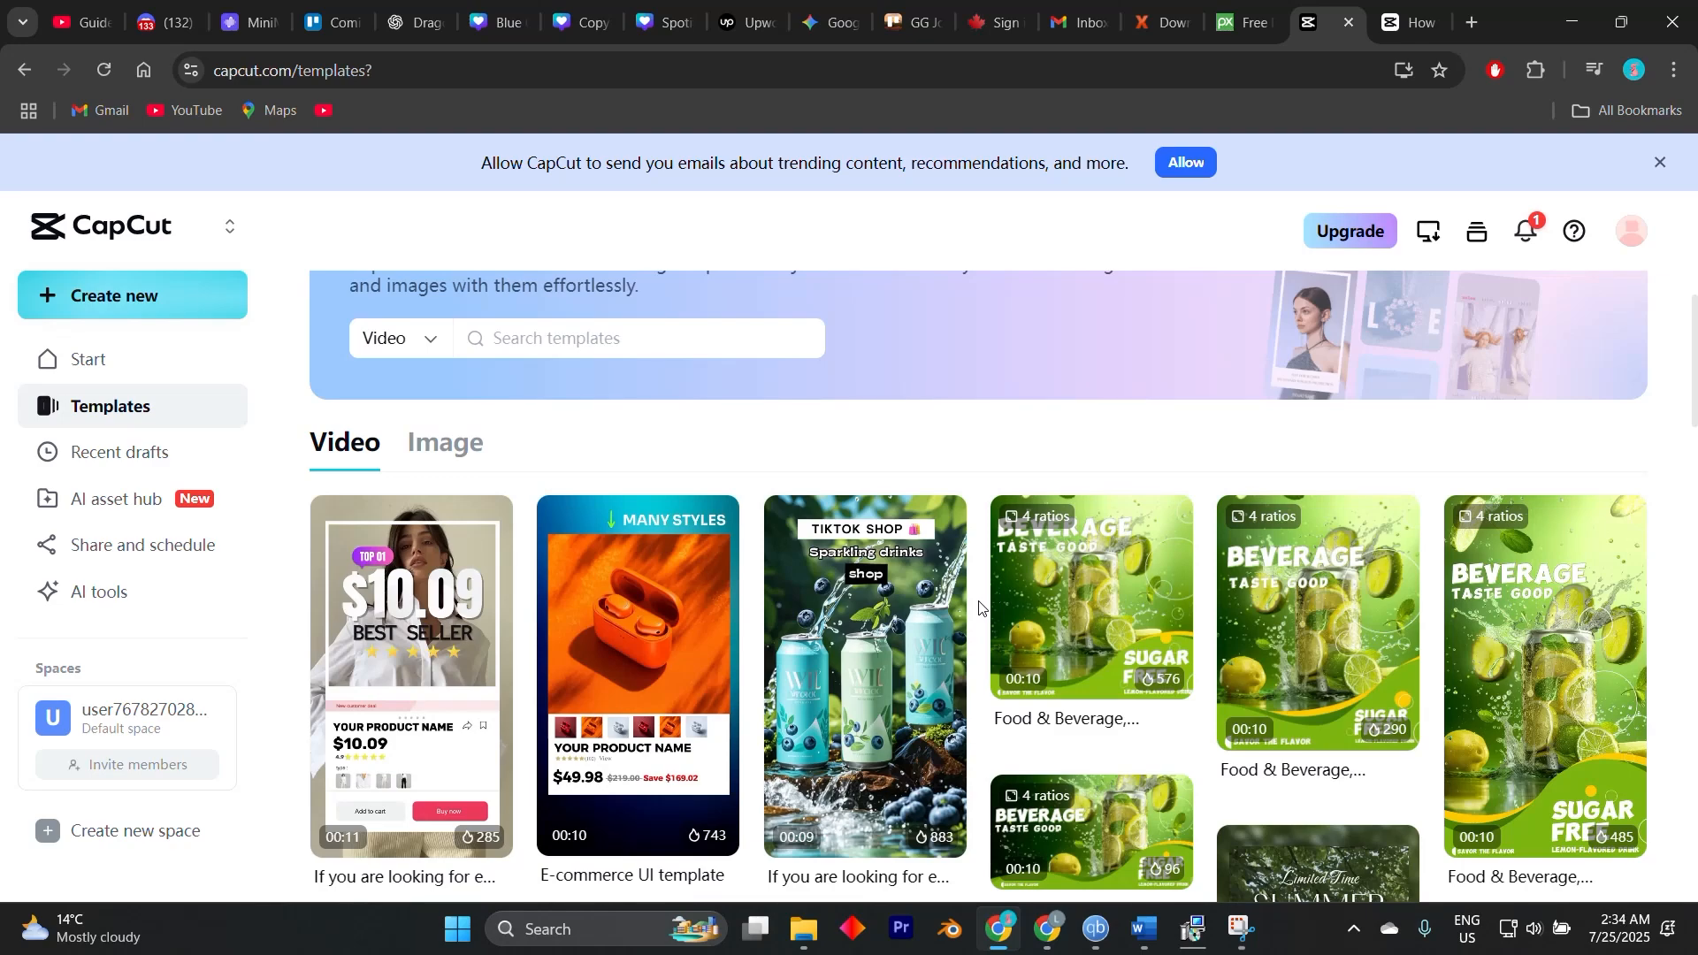
scroll(979, 607, "down", 2)
scroll(980, 607, "down", 3)
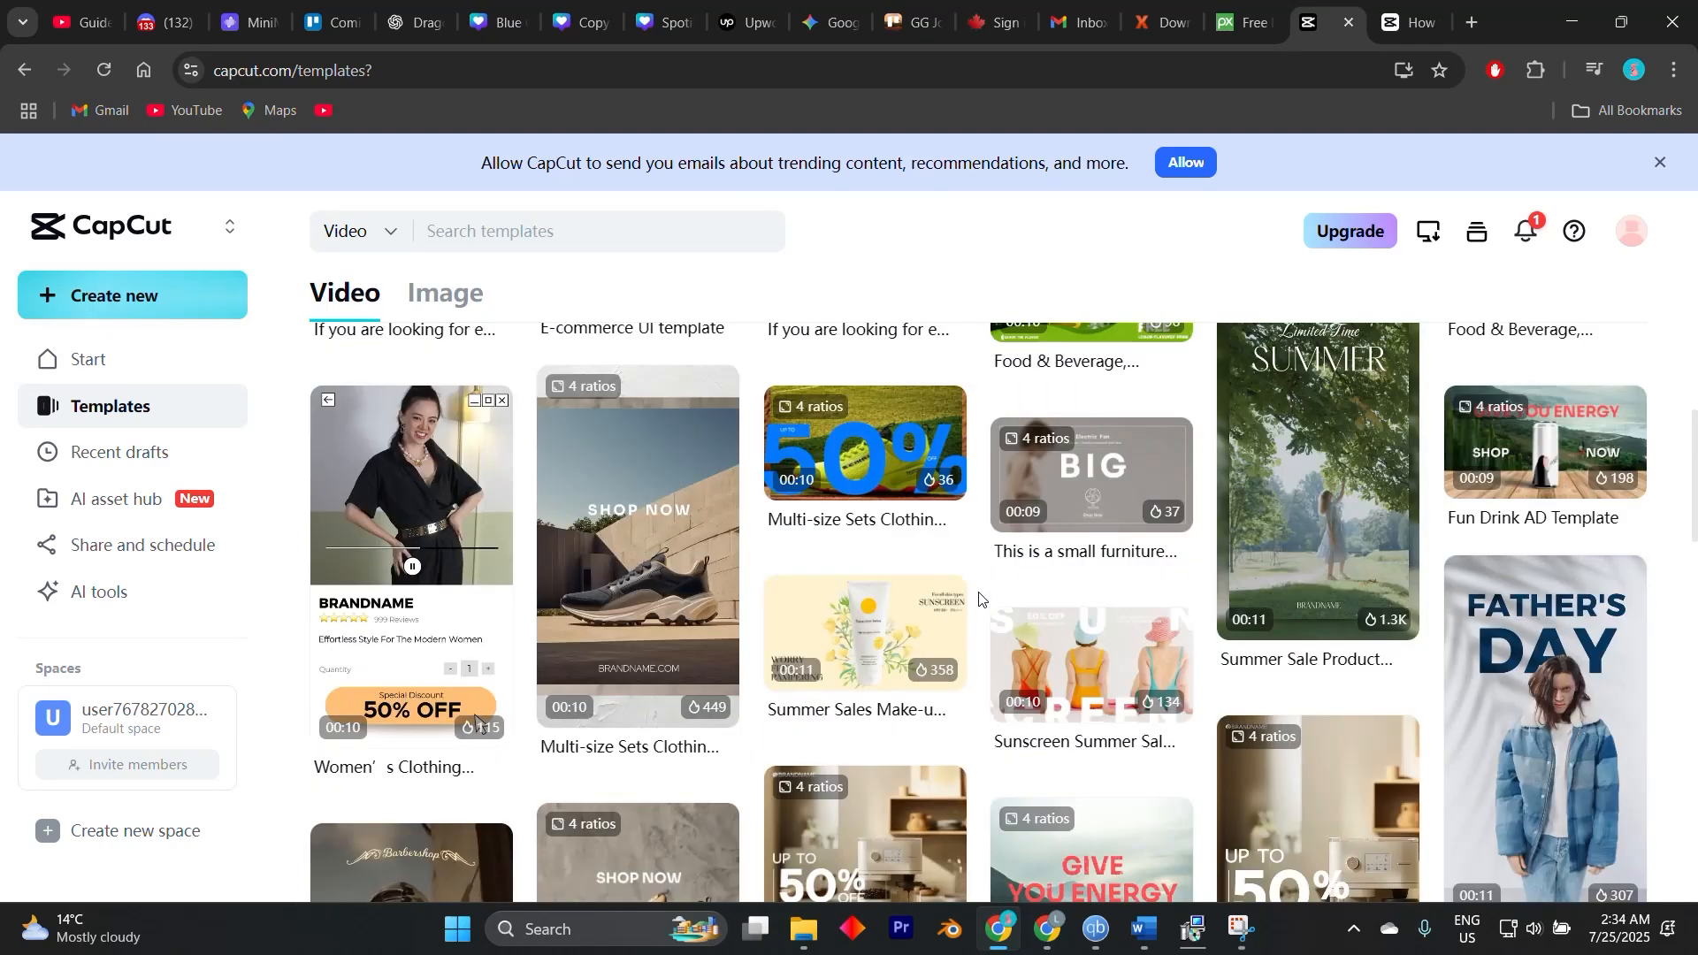
scroll(979, 595, "down", 2)
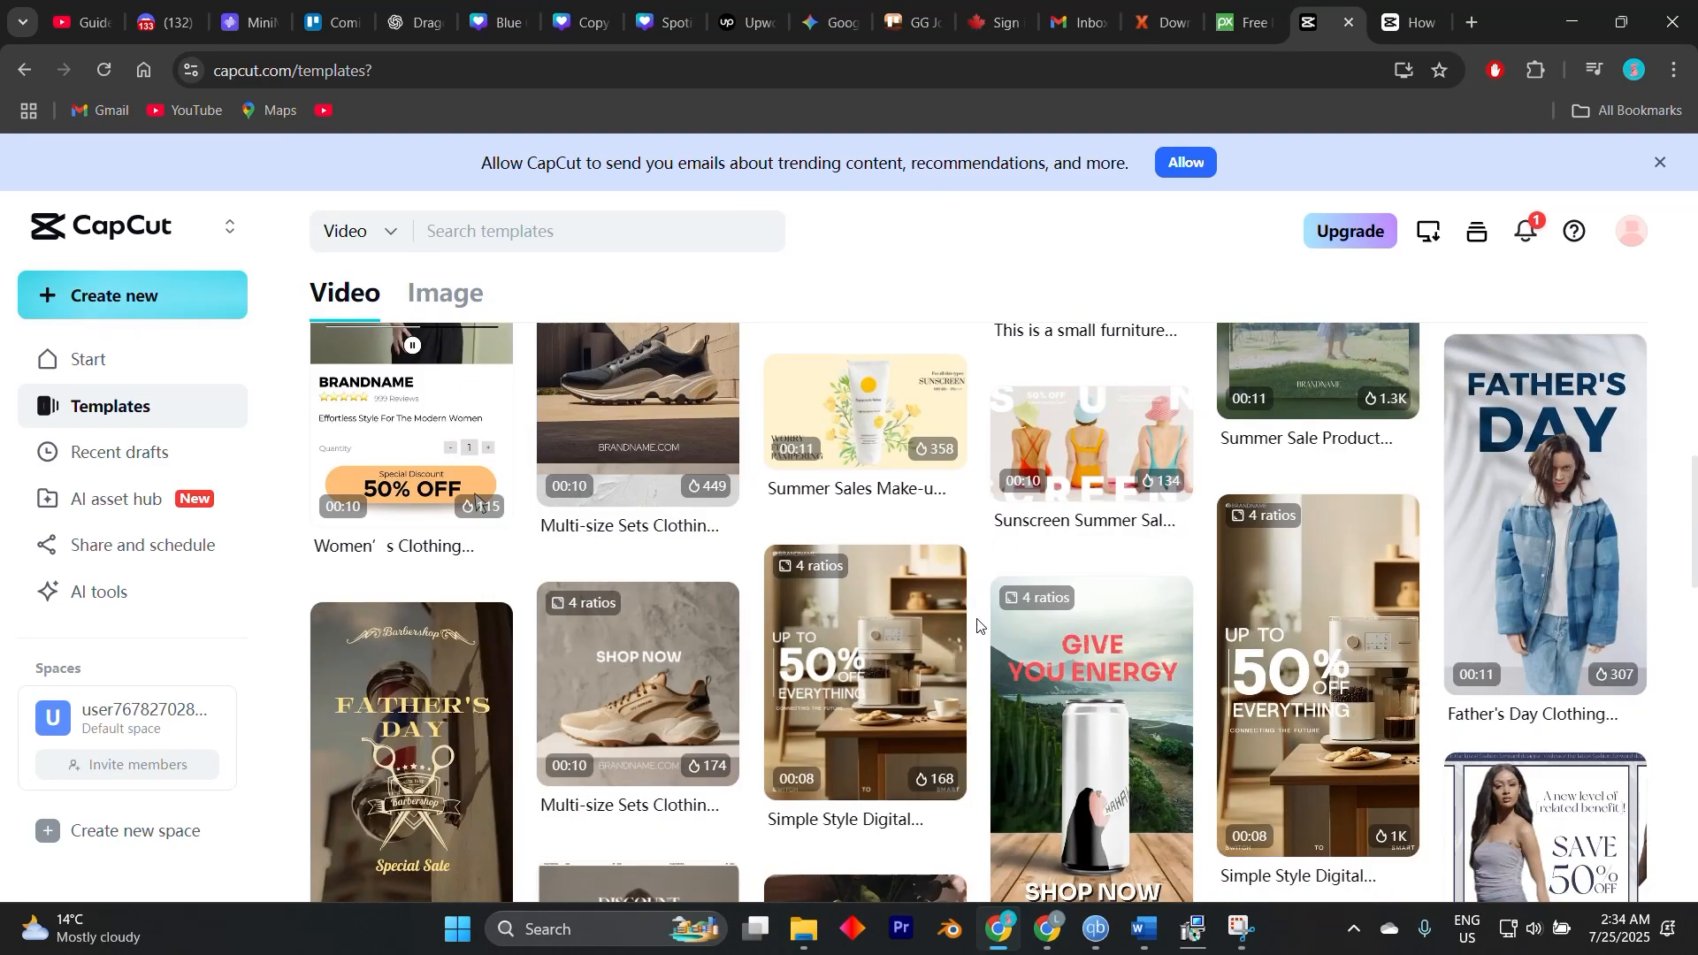
scroll(981, 641, "up", 2)
scroll(981, 648, "up", 5)
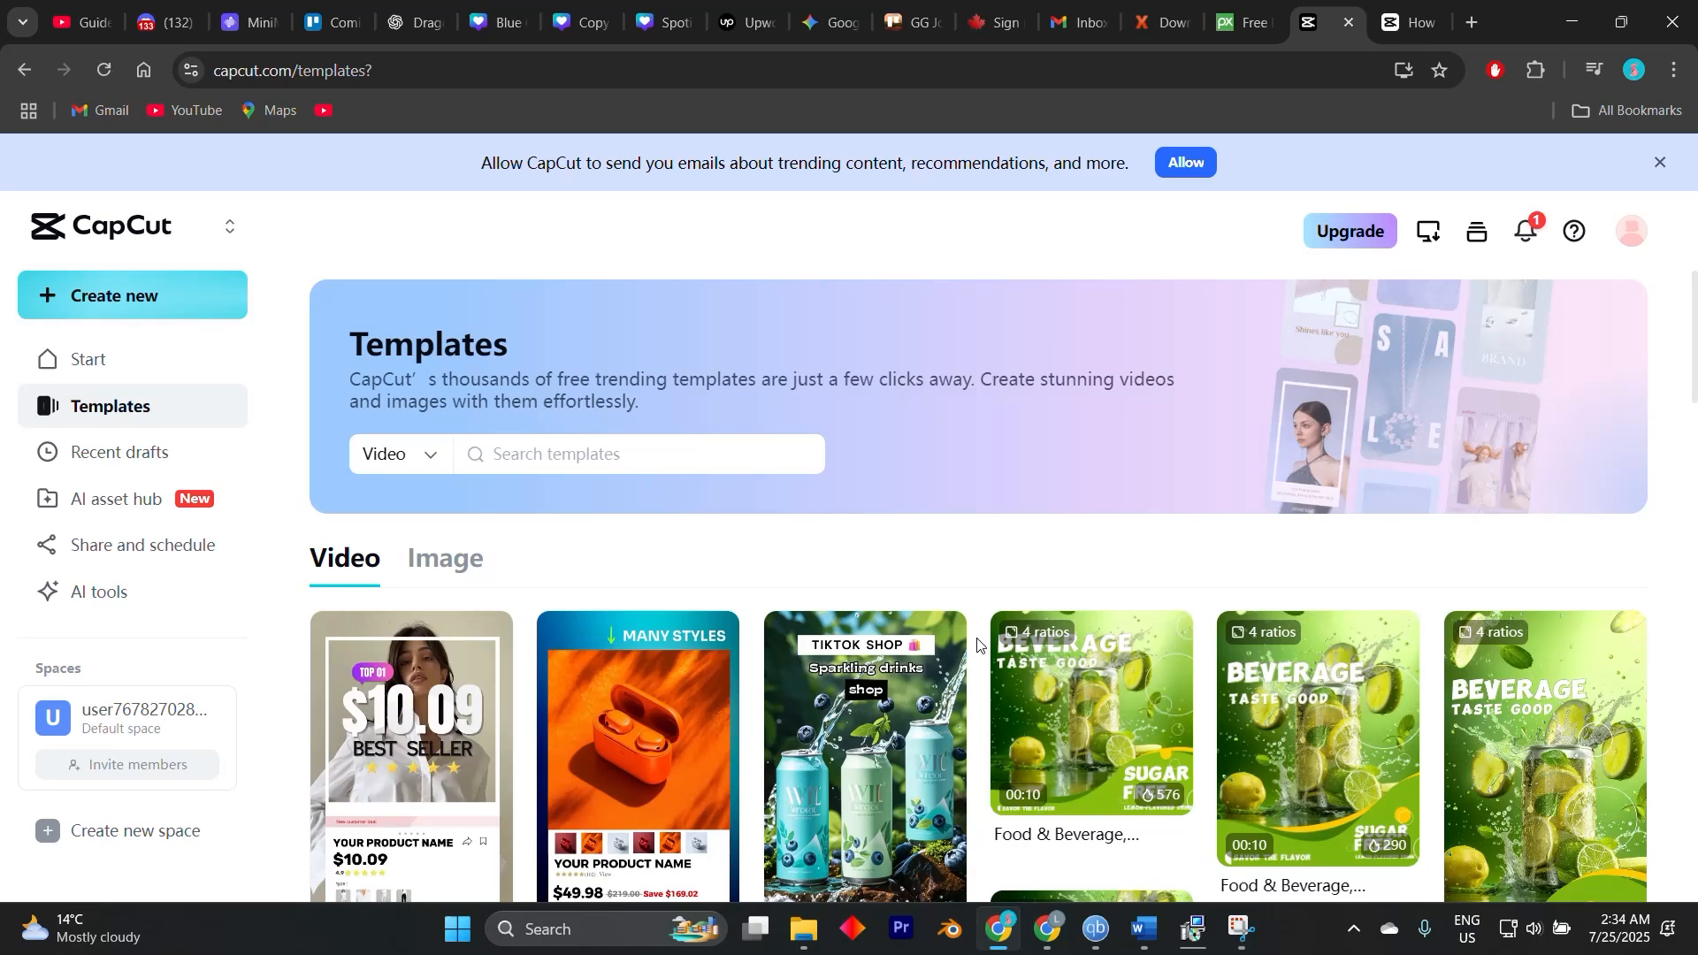
Switch to the CapCut desktop editor and create a new project.
left_click(667, 933)
type("capcut")
left_click(947, 421)
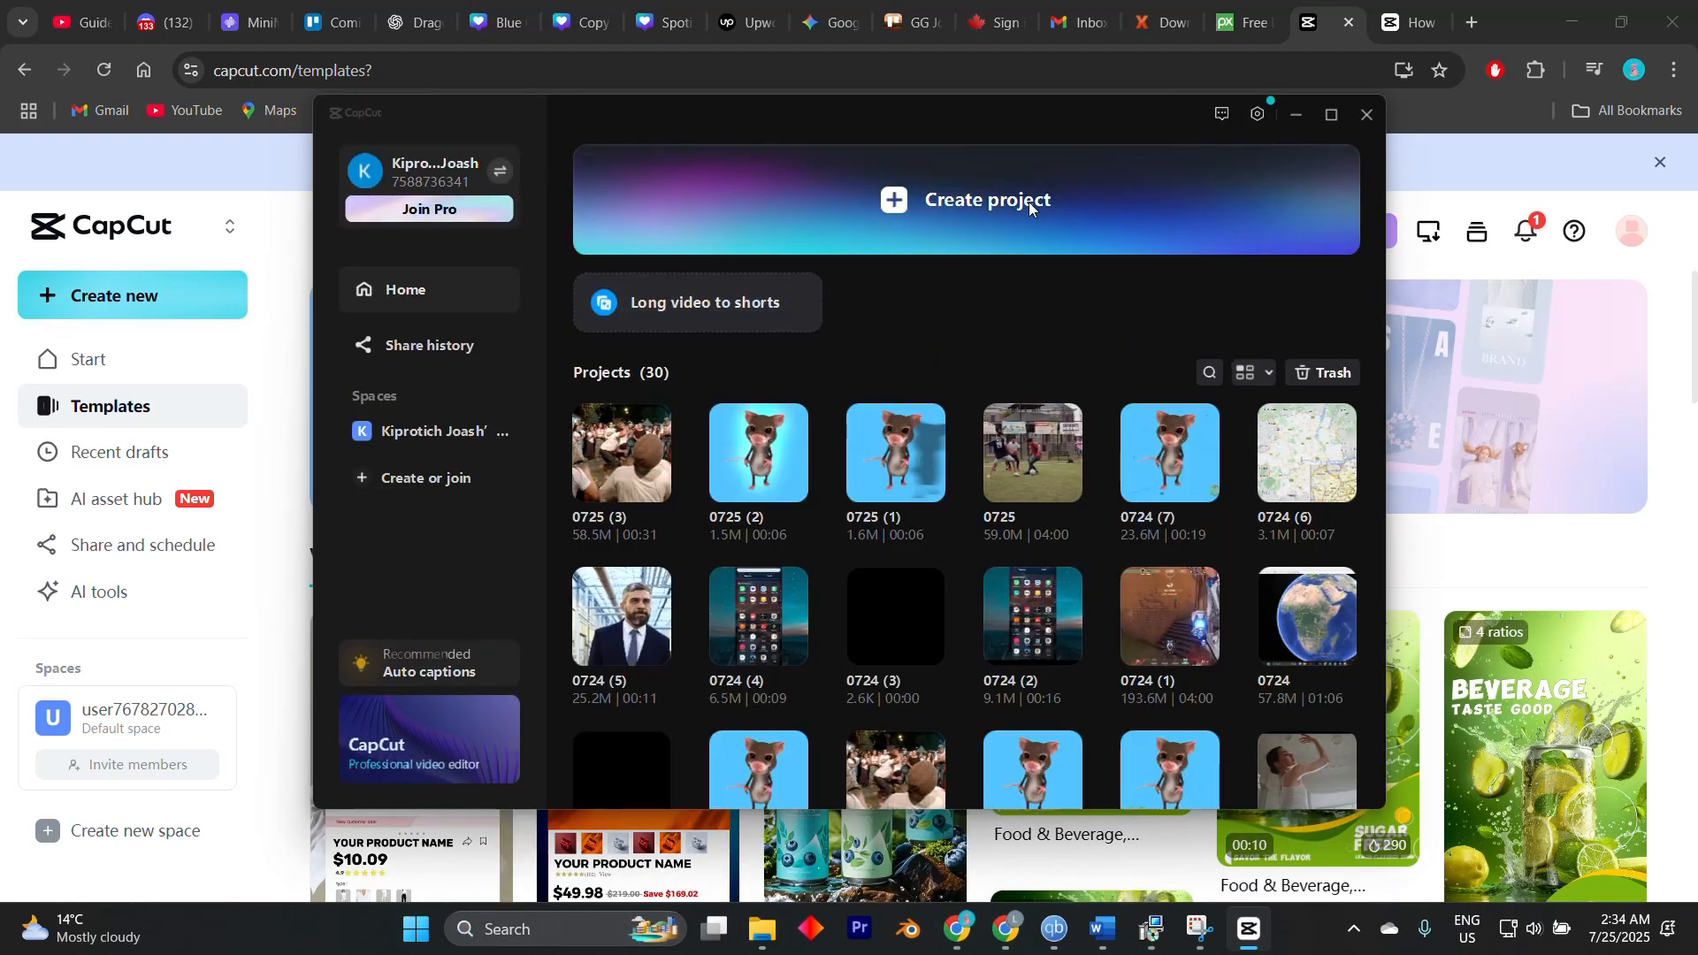
left_click(1030, 207)
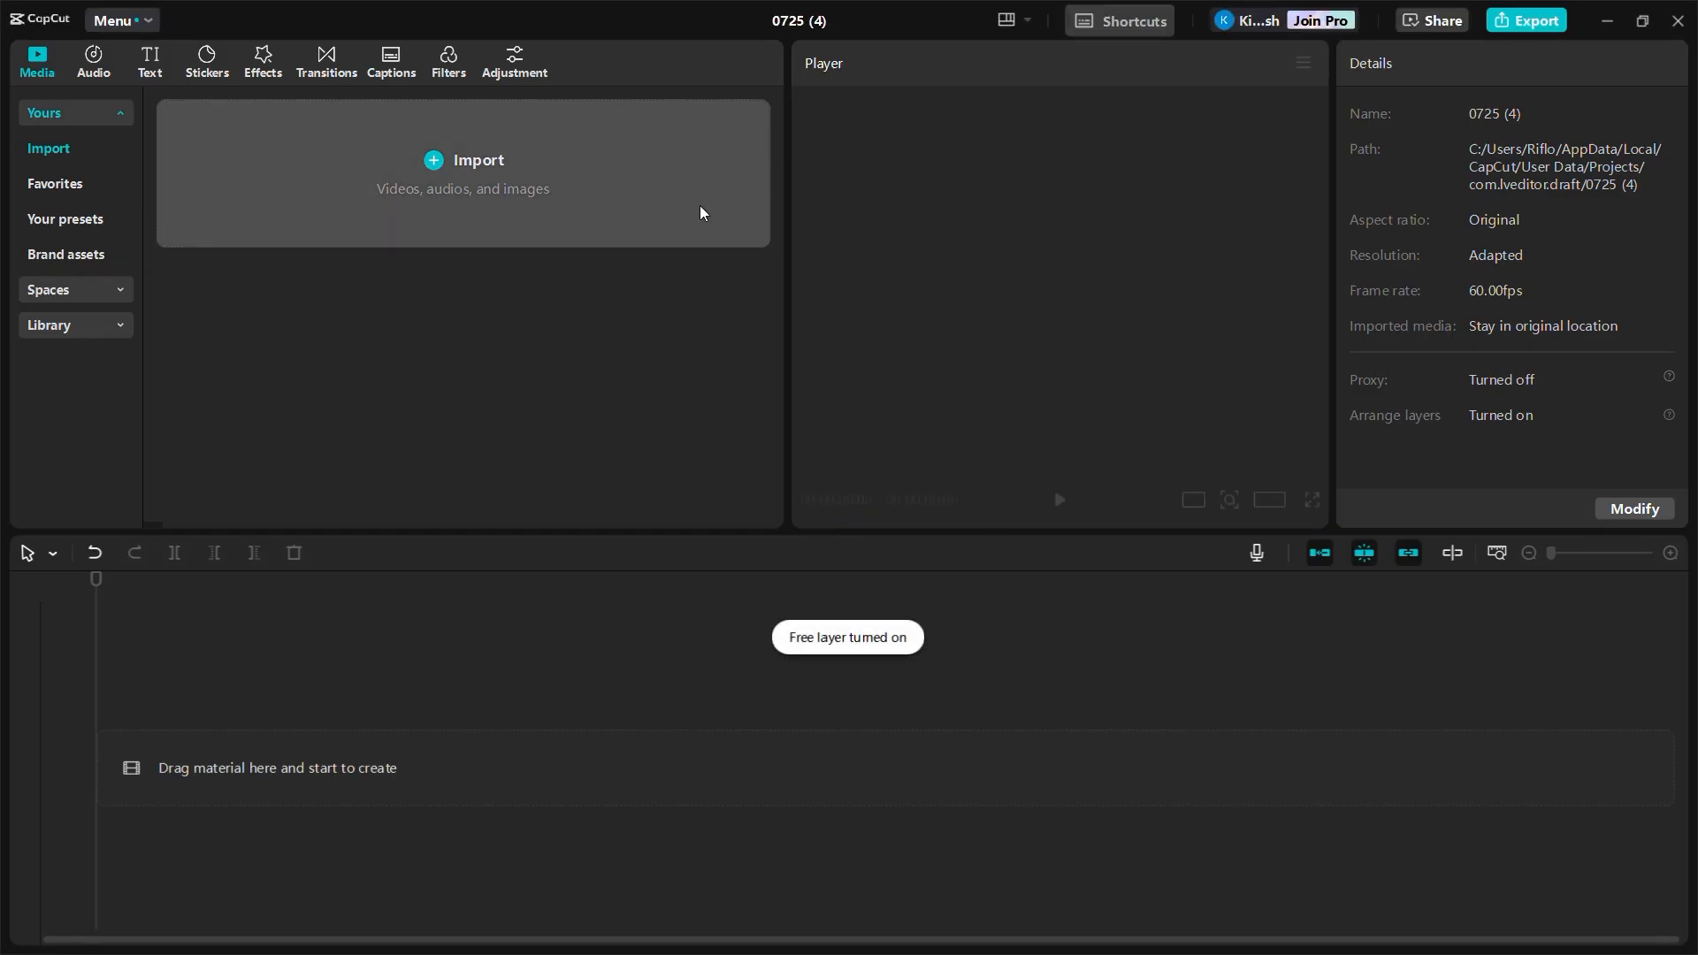
Import the video 203636-921832562.mp4 and place it at the start of the timeline.
left_click(265, 222)
left_click(263, 221)
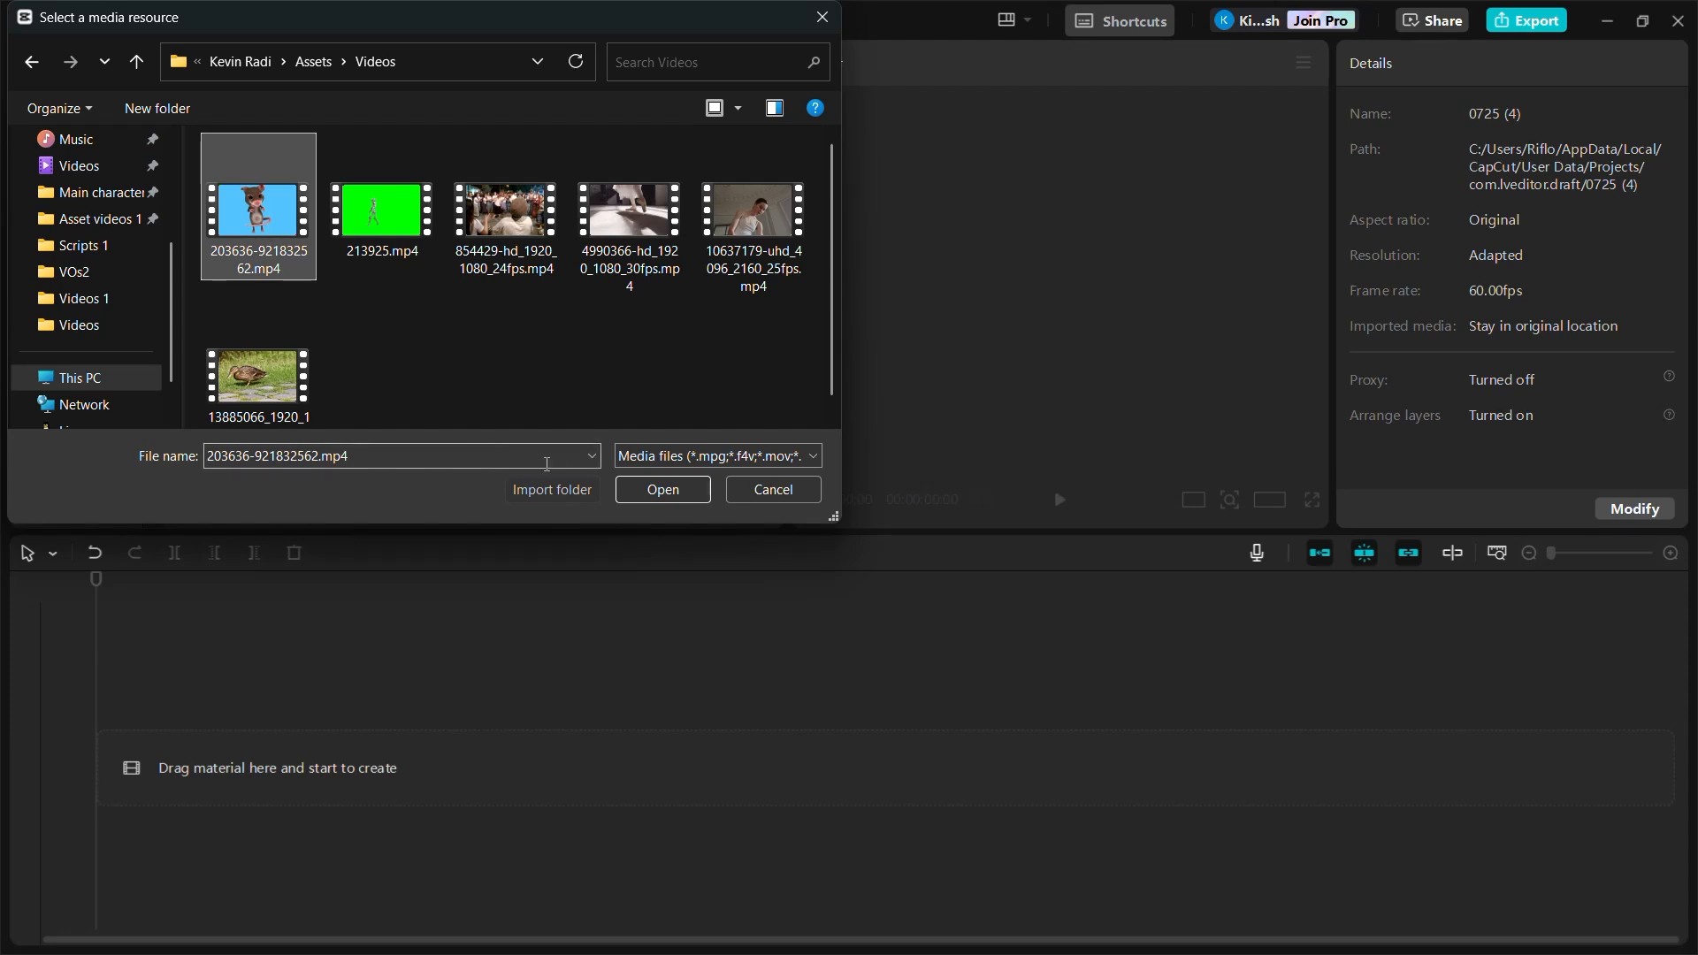
left_click(645, 495)
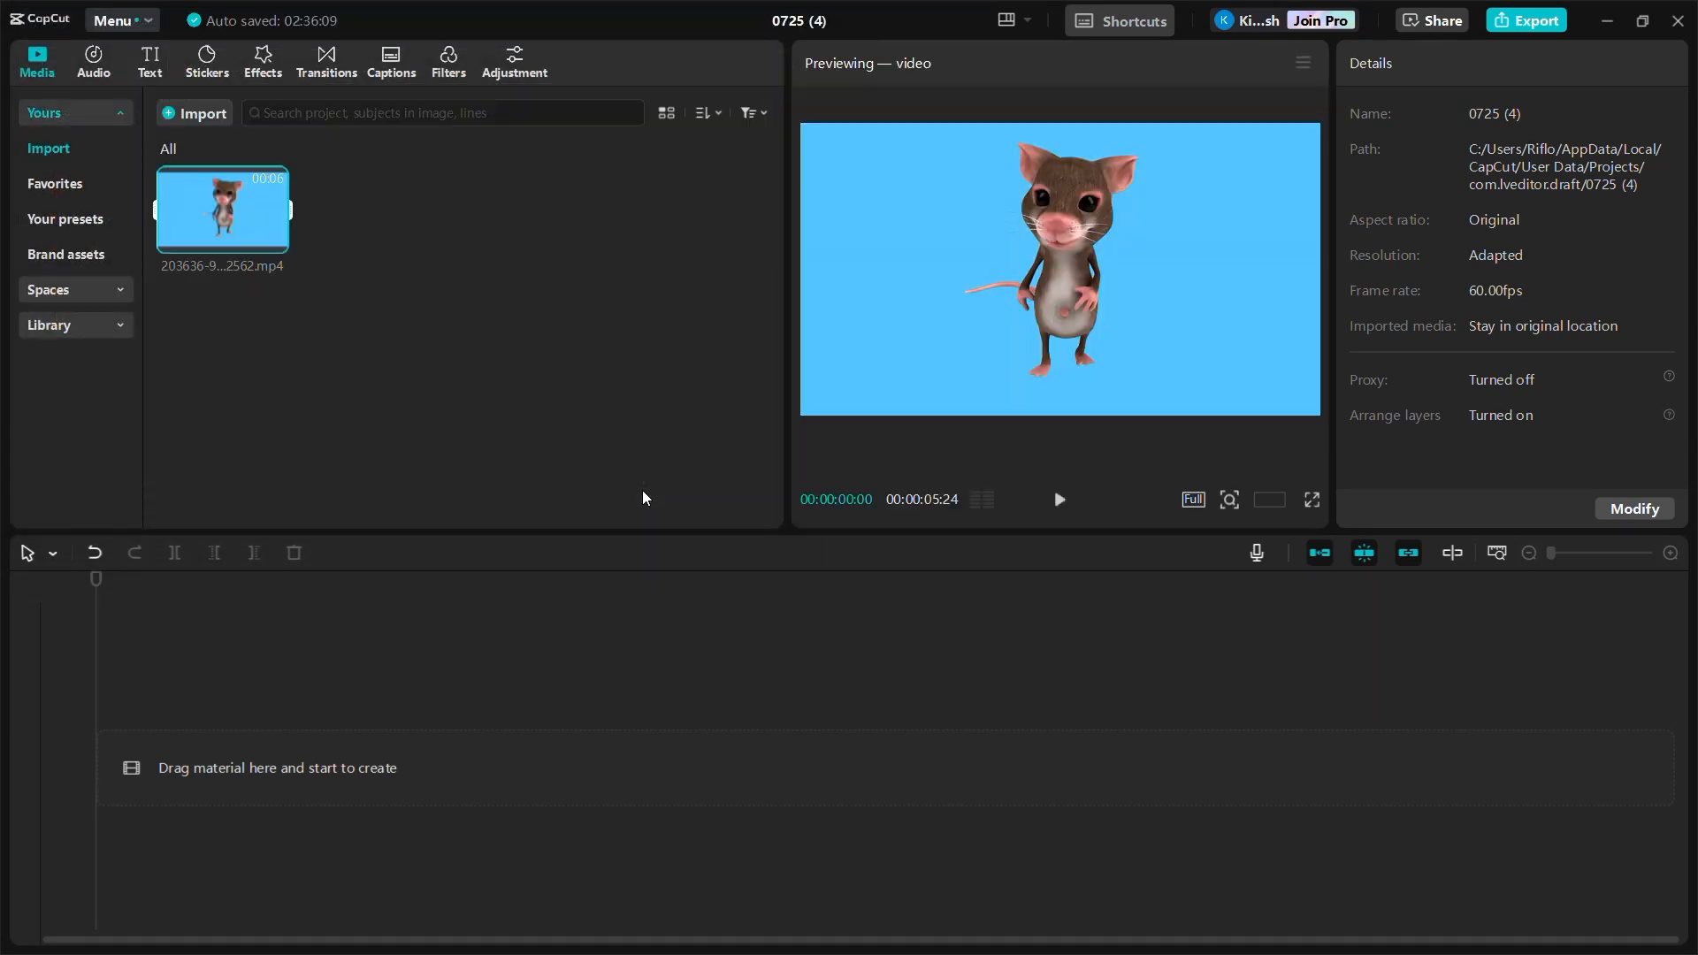
left_click_drag(234, 205, 244, 772)
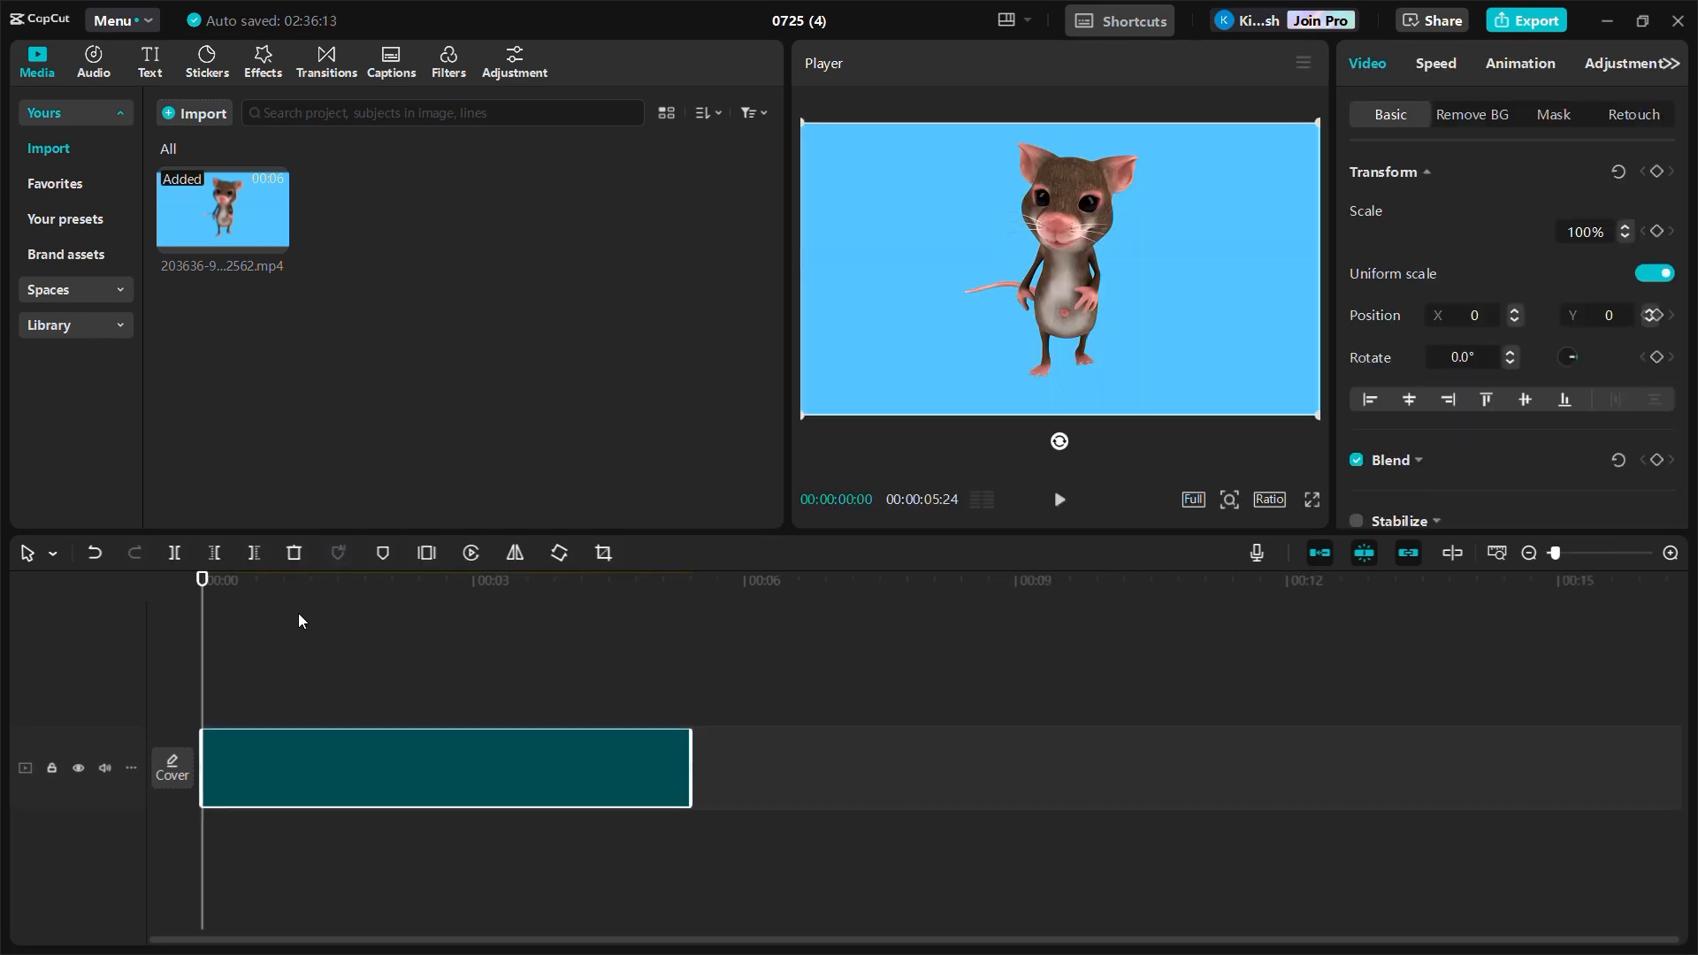
Move the "Guide Glimpse How tos" title from the middle of the video frame to its lower edge.
left_click_drag(200, 601, 253, 610)
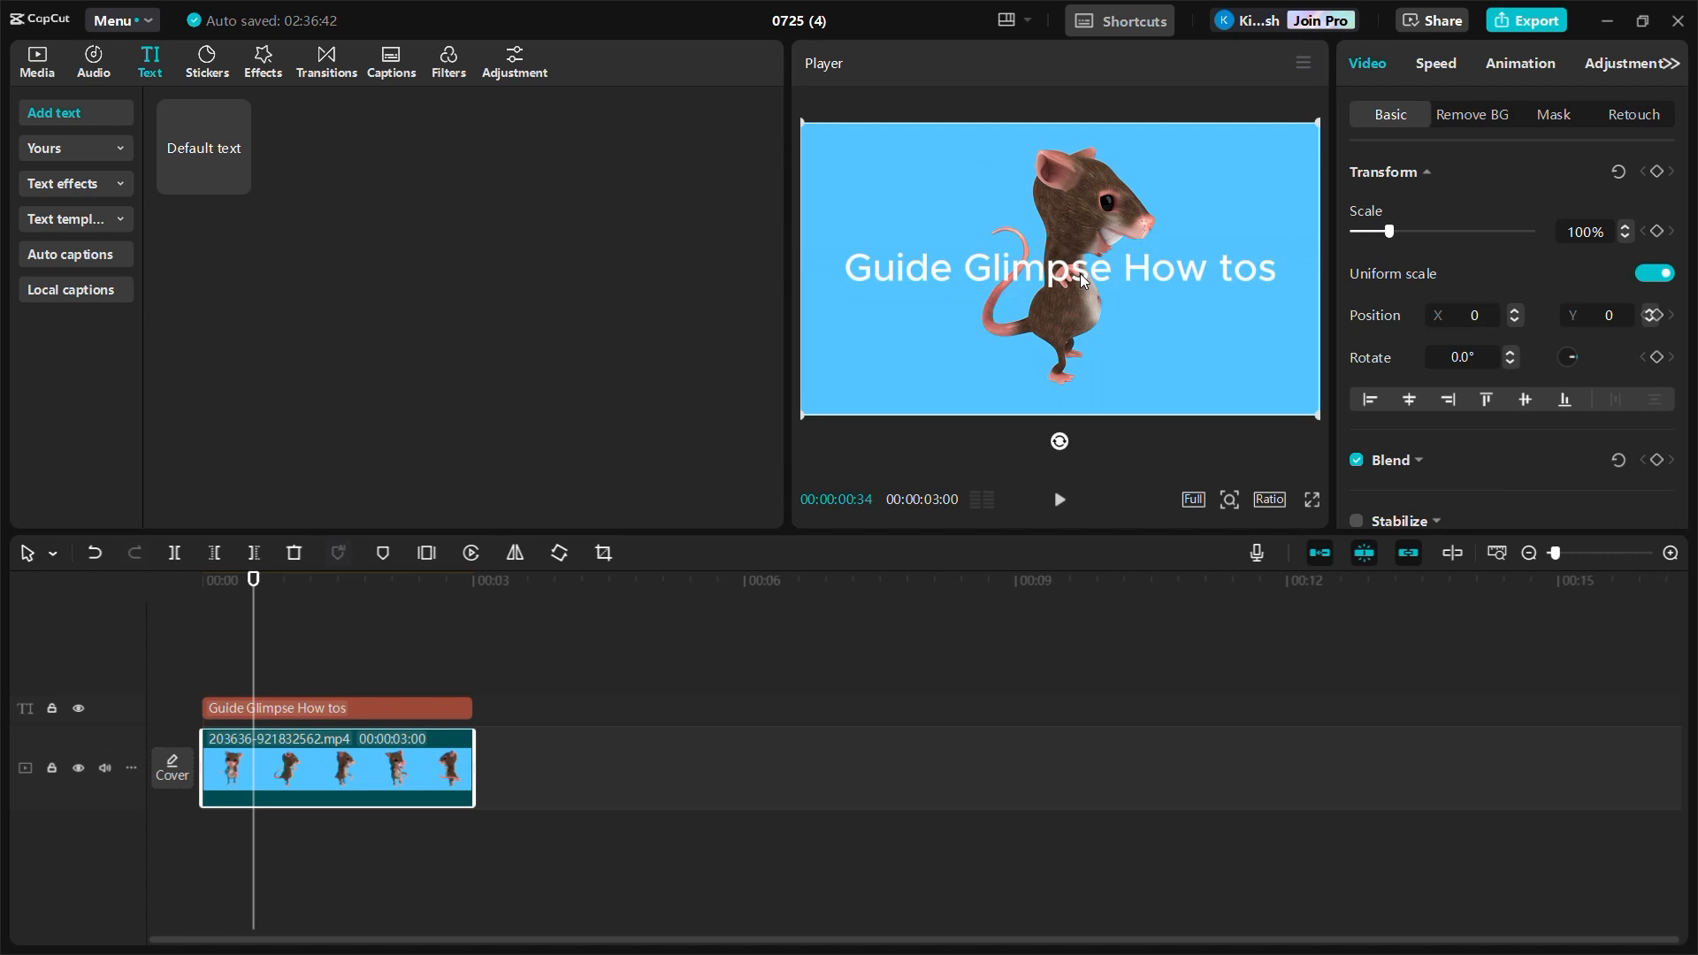
left_click_drag(1083, 281, 1075, 399)
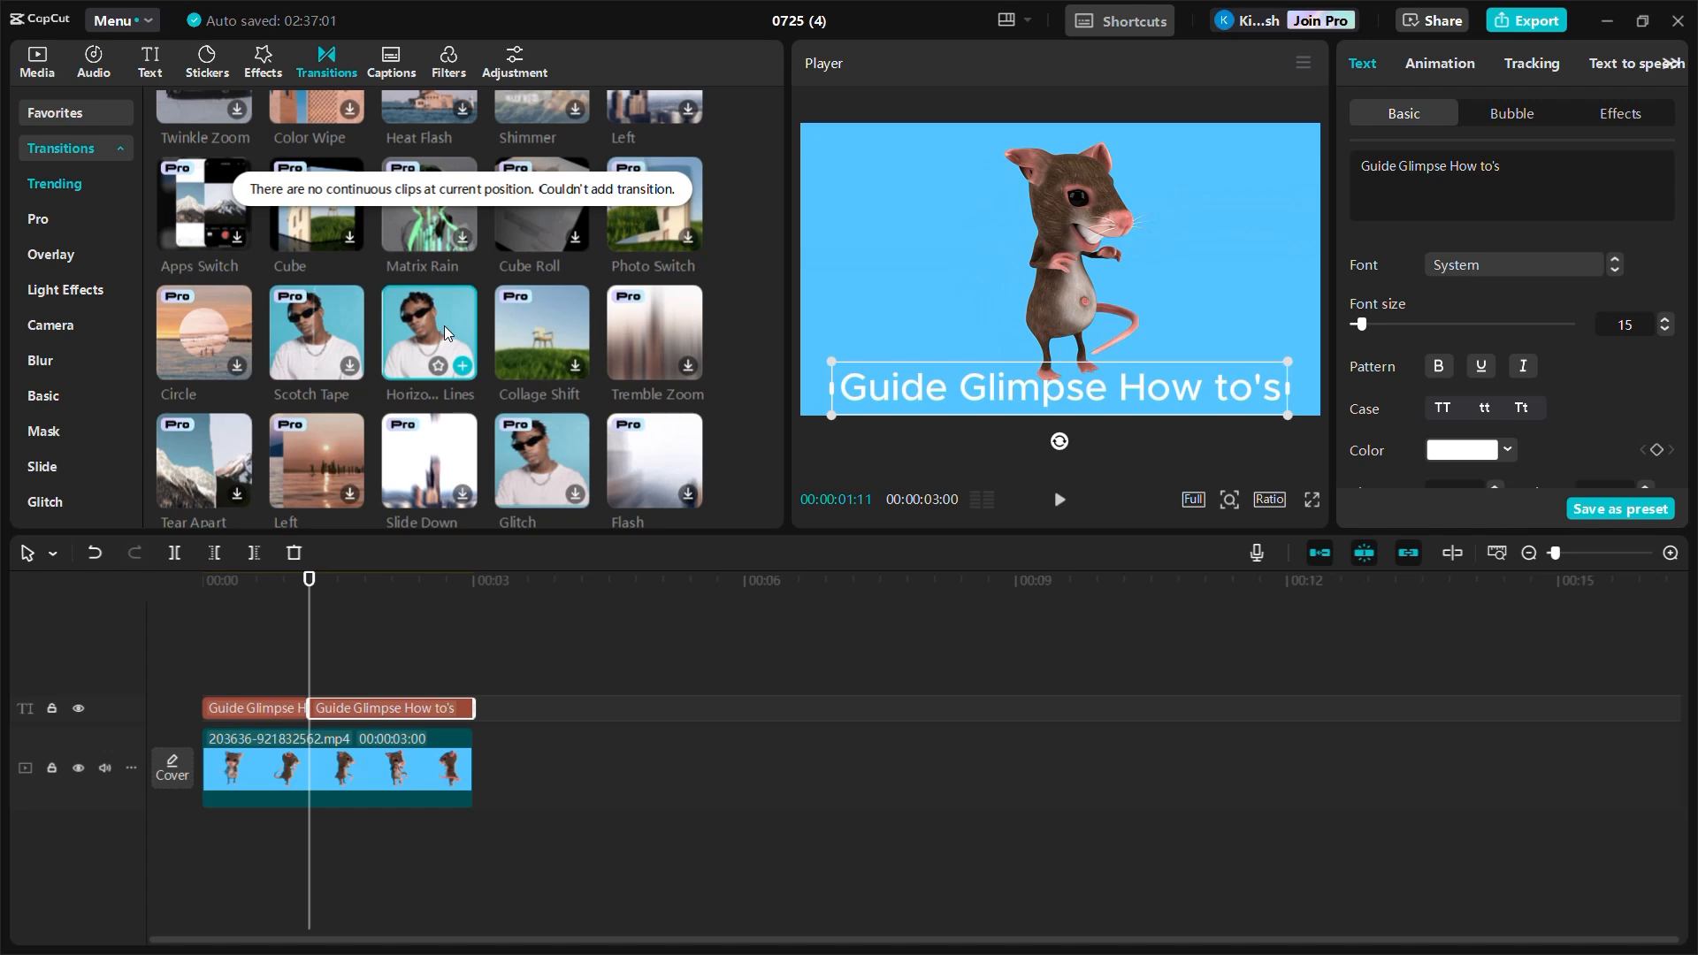
Apply the Horizontal Lines transition at the cut between the two mouse video clips and review it from just before the cut.
left_click_drag(445, 332, 309, 768)
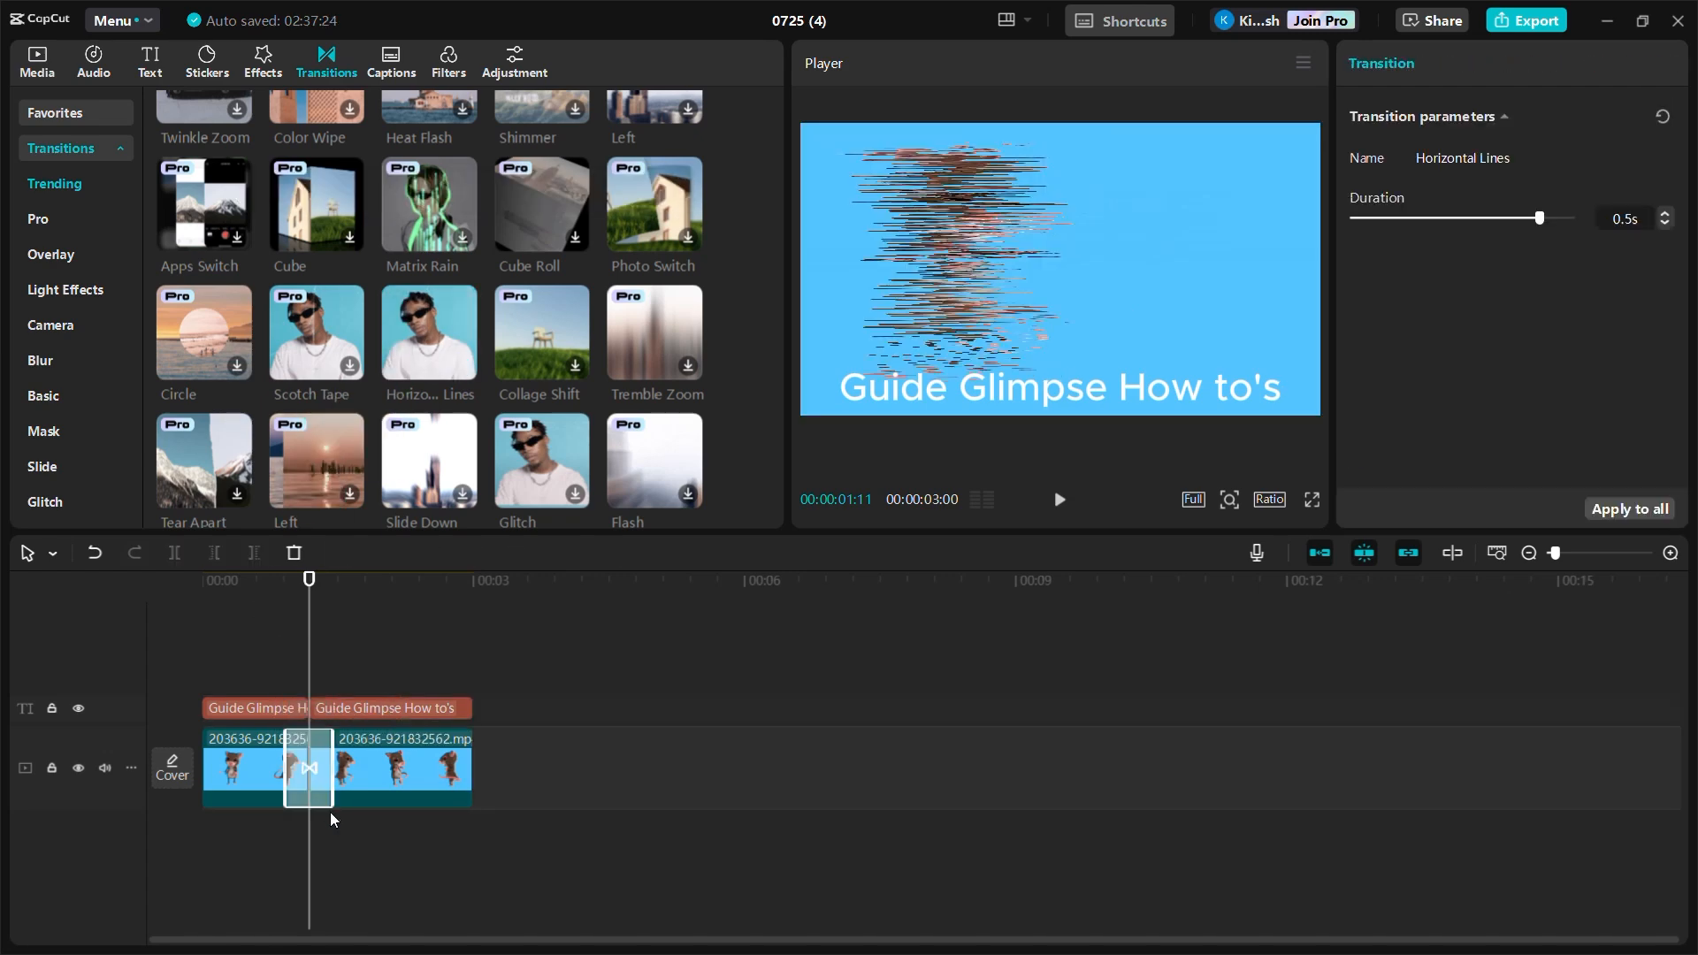
left_click_drag(311, 588, 278, 592)
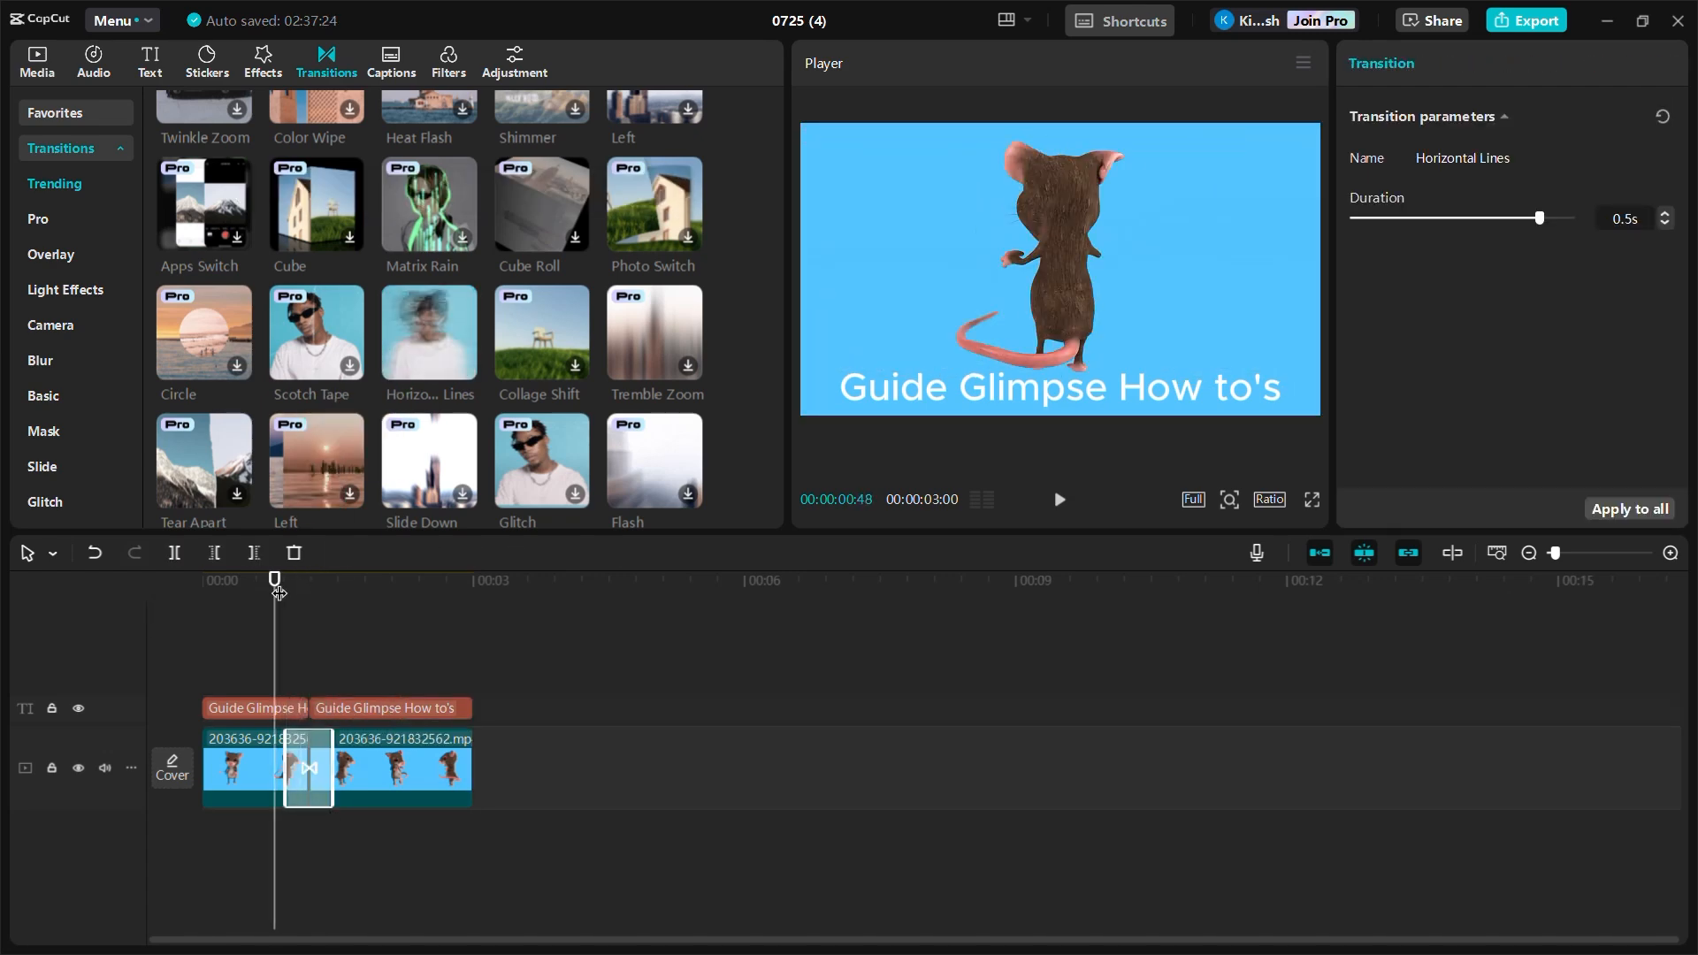
Add the track "Aggressive, tense acid techno(1328508)" at the timeline's start and cut away everything after 00:00:01:56.
left_click(755, 325)
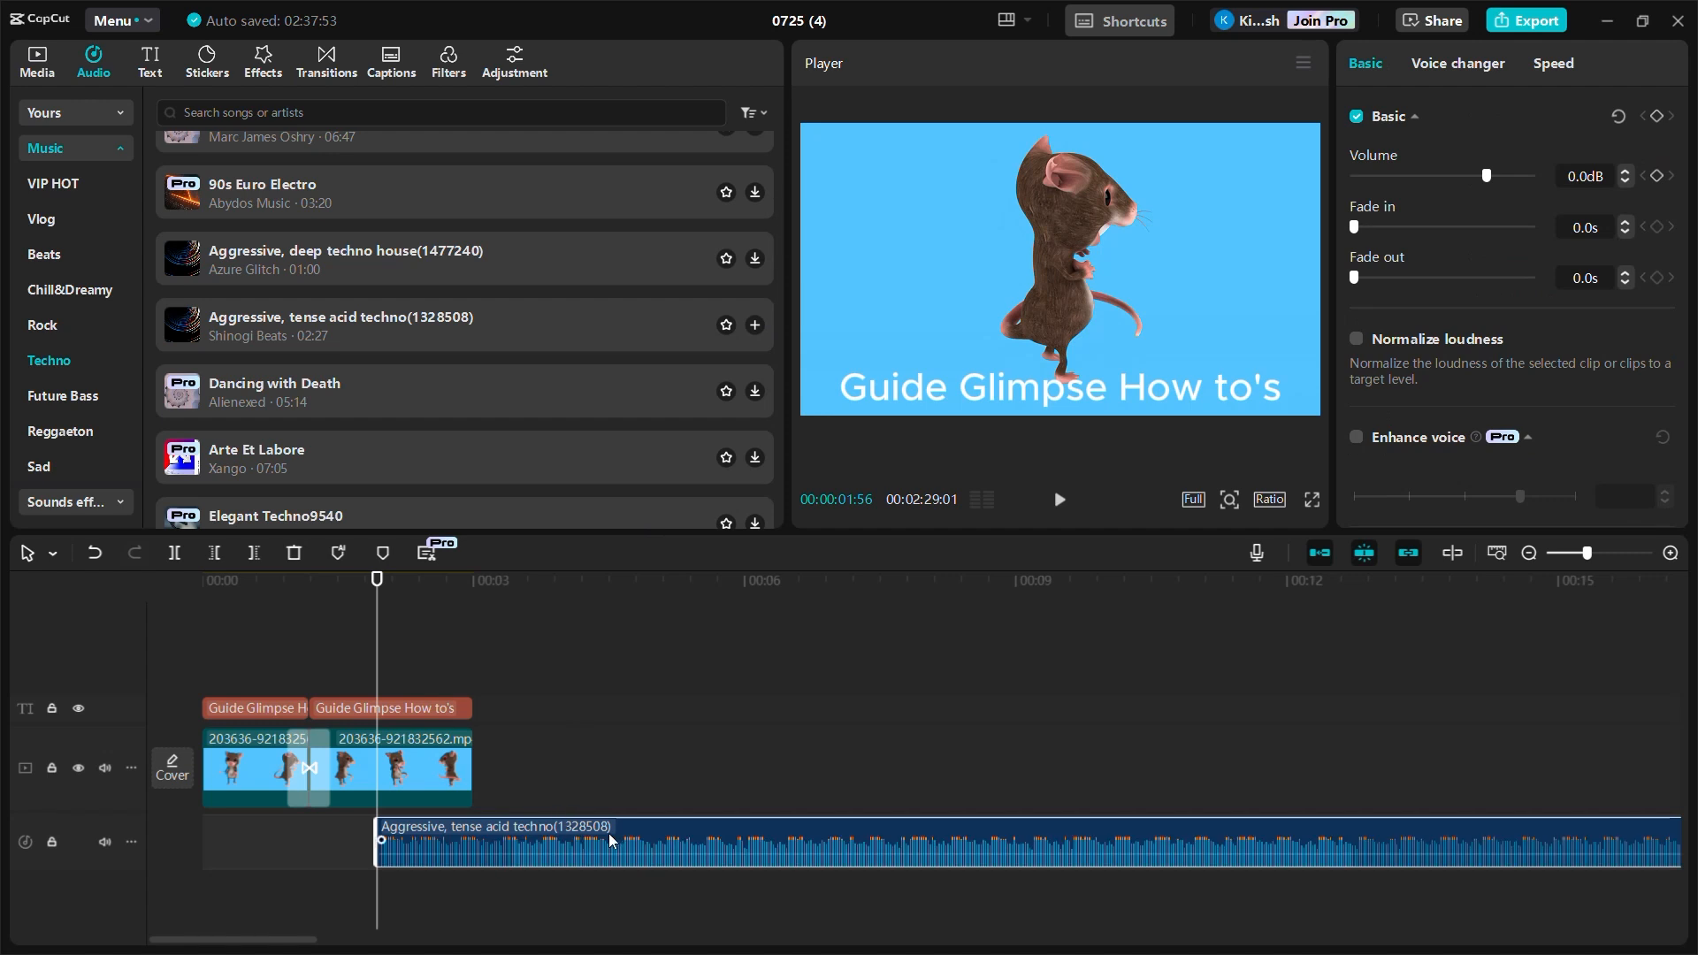
left_click_drag(589, 855, 406, 843)
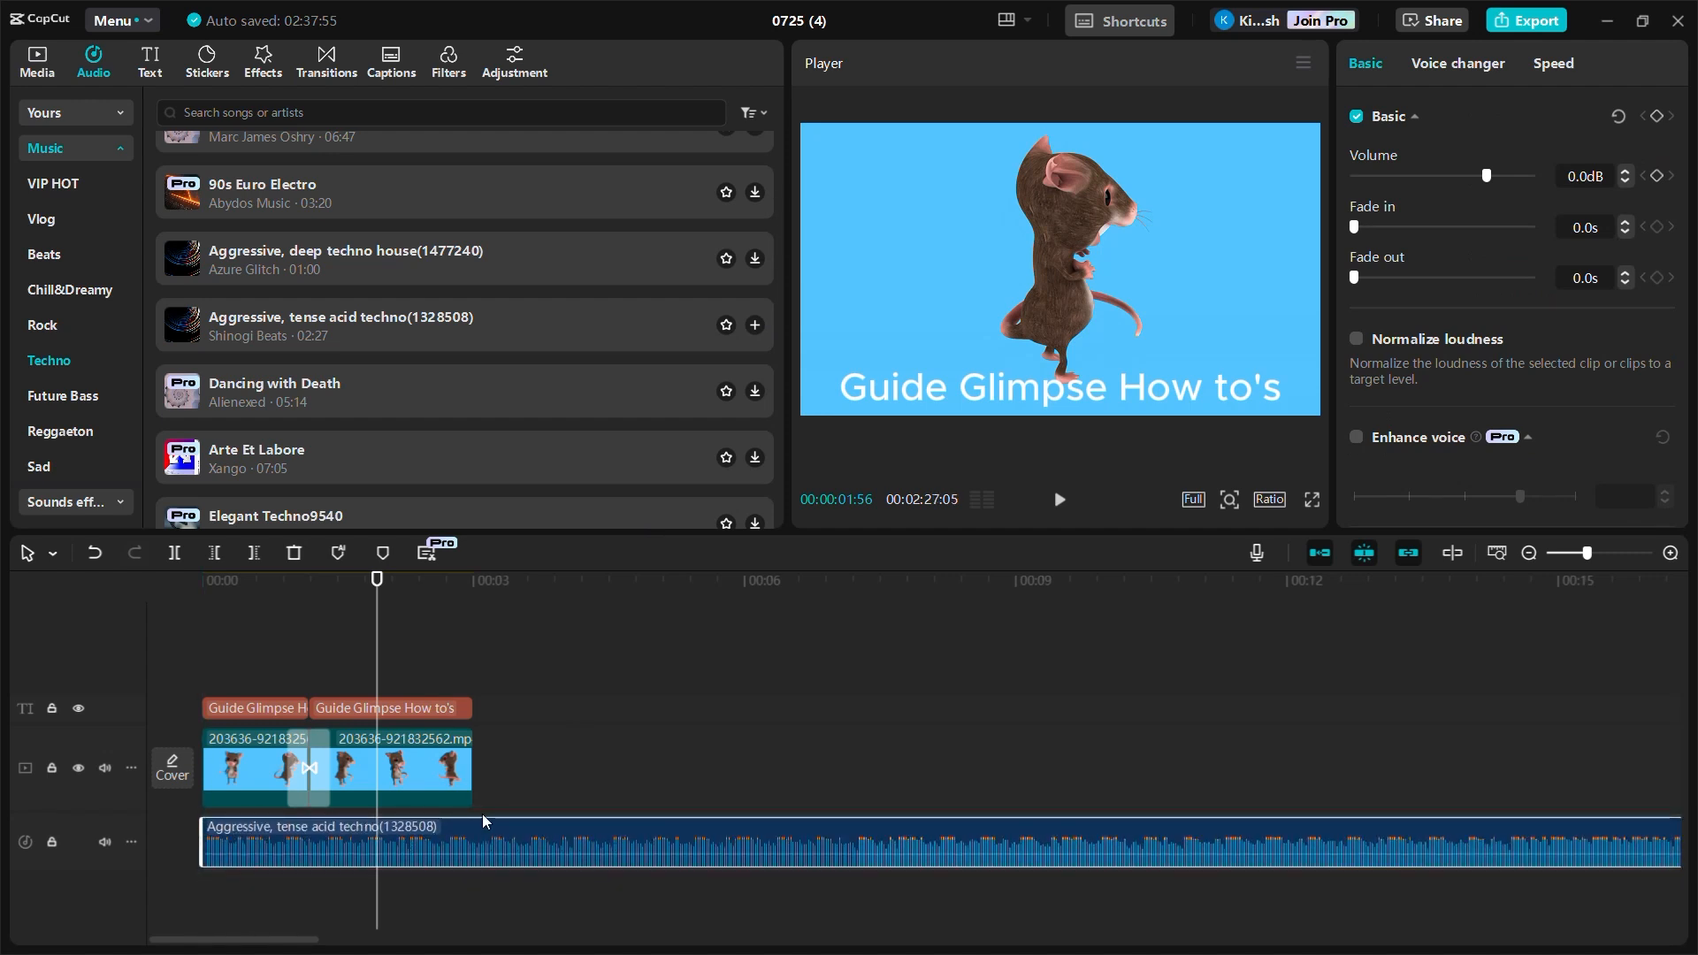
left_click(174, 553)
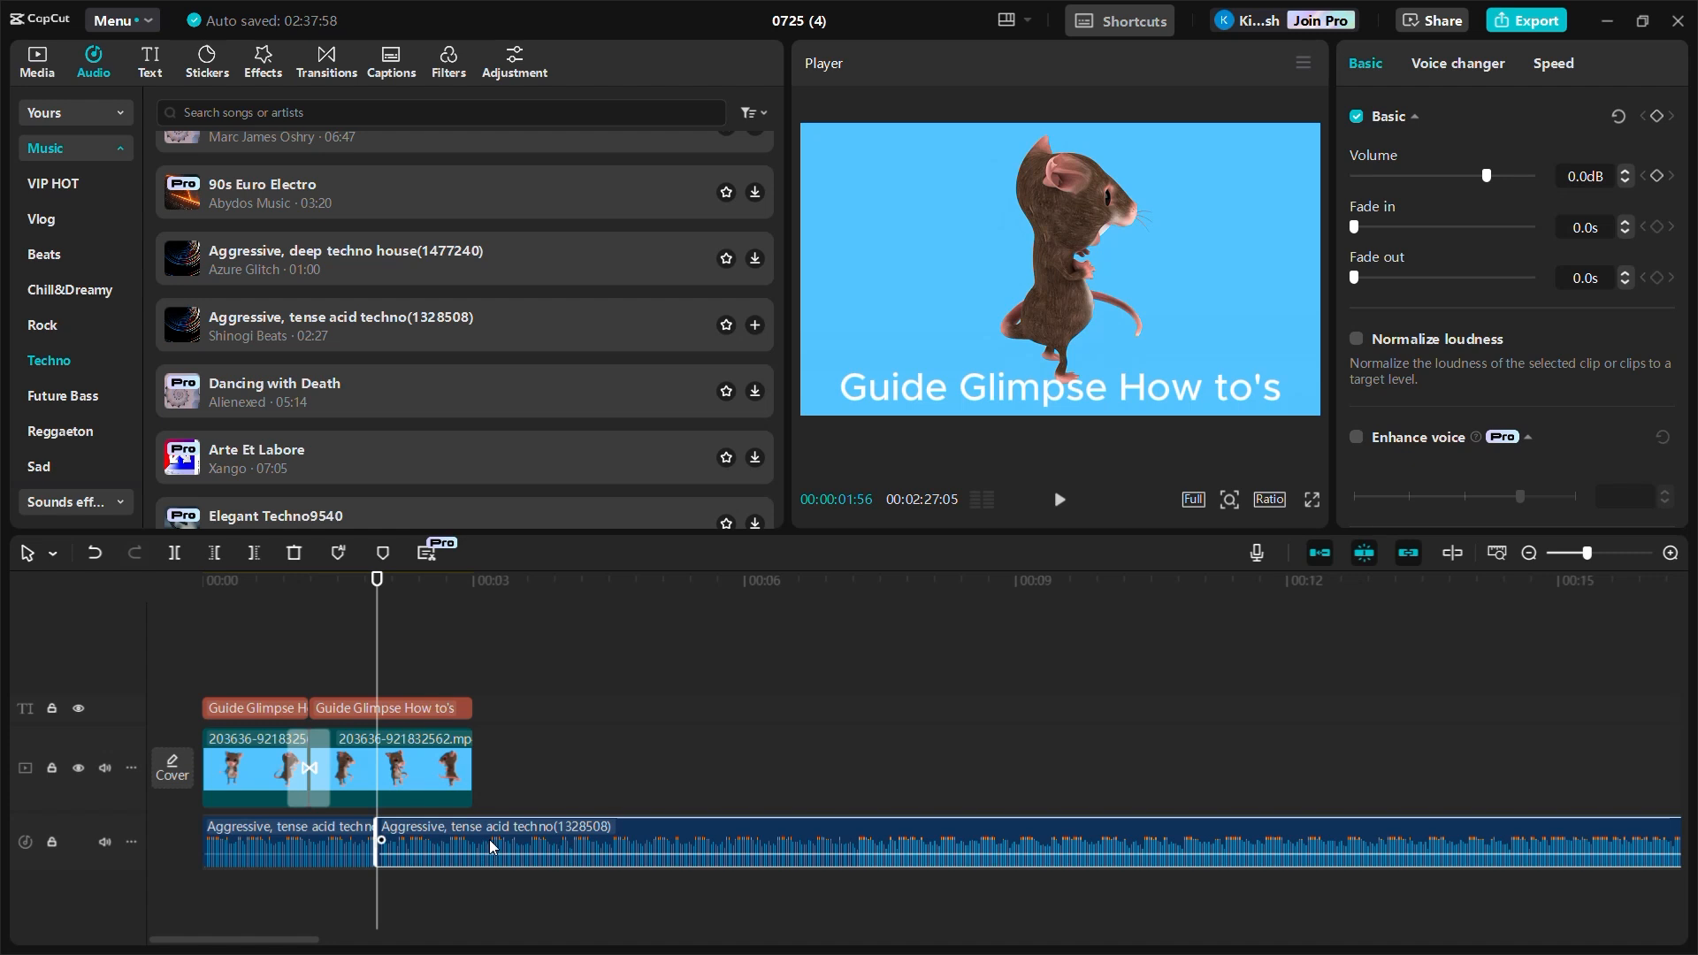
key("Delete")
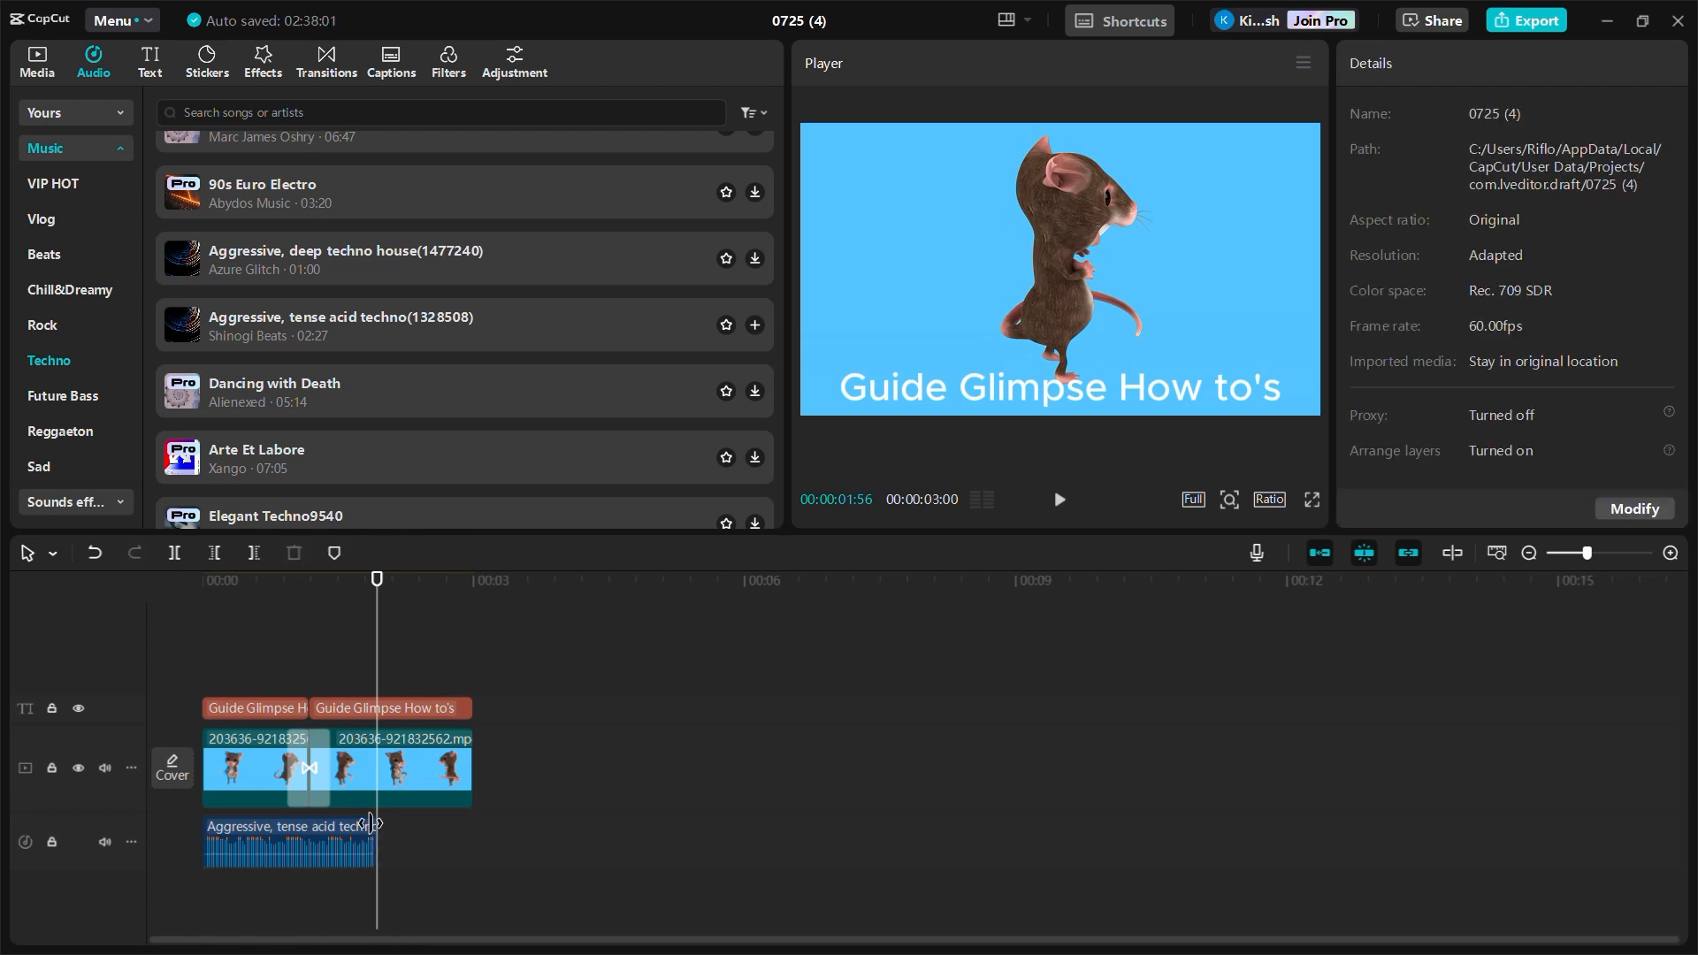
Extend the techno music clip to the end of the second mouse video at 3 seconds and check the frames along the timeline.
left_click_drag(422, 837, 473, 836)
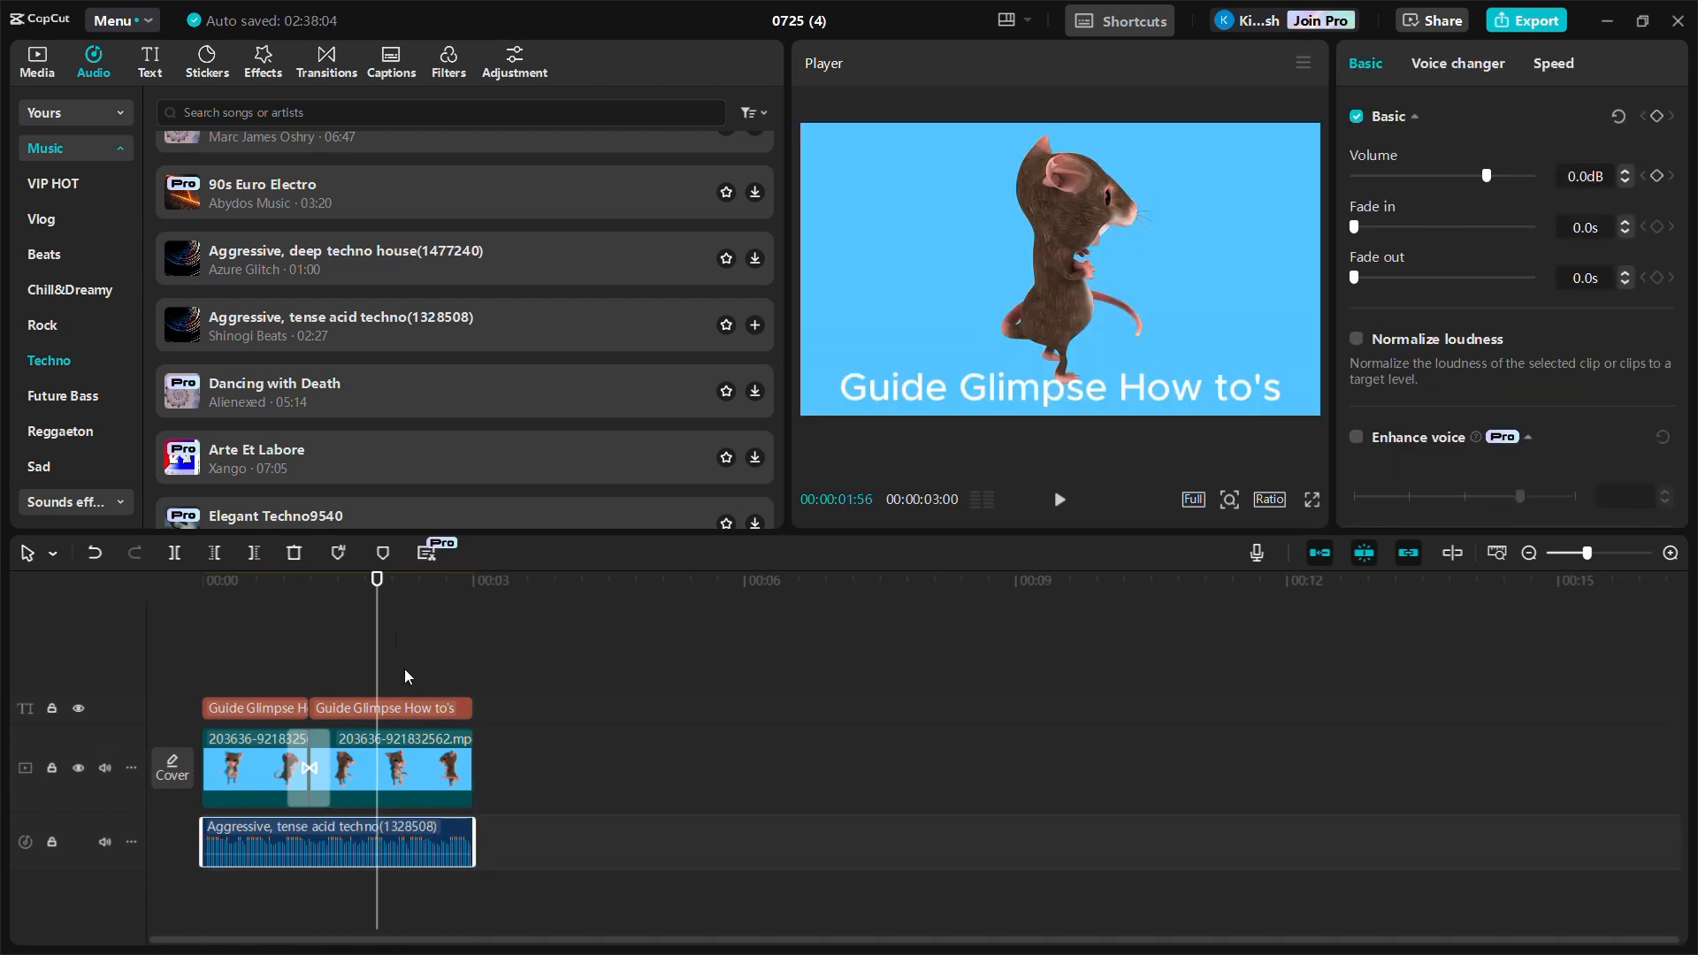
left_click_drag(376, 586, 414, 636)
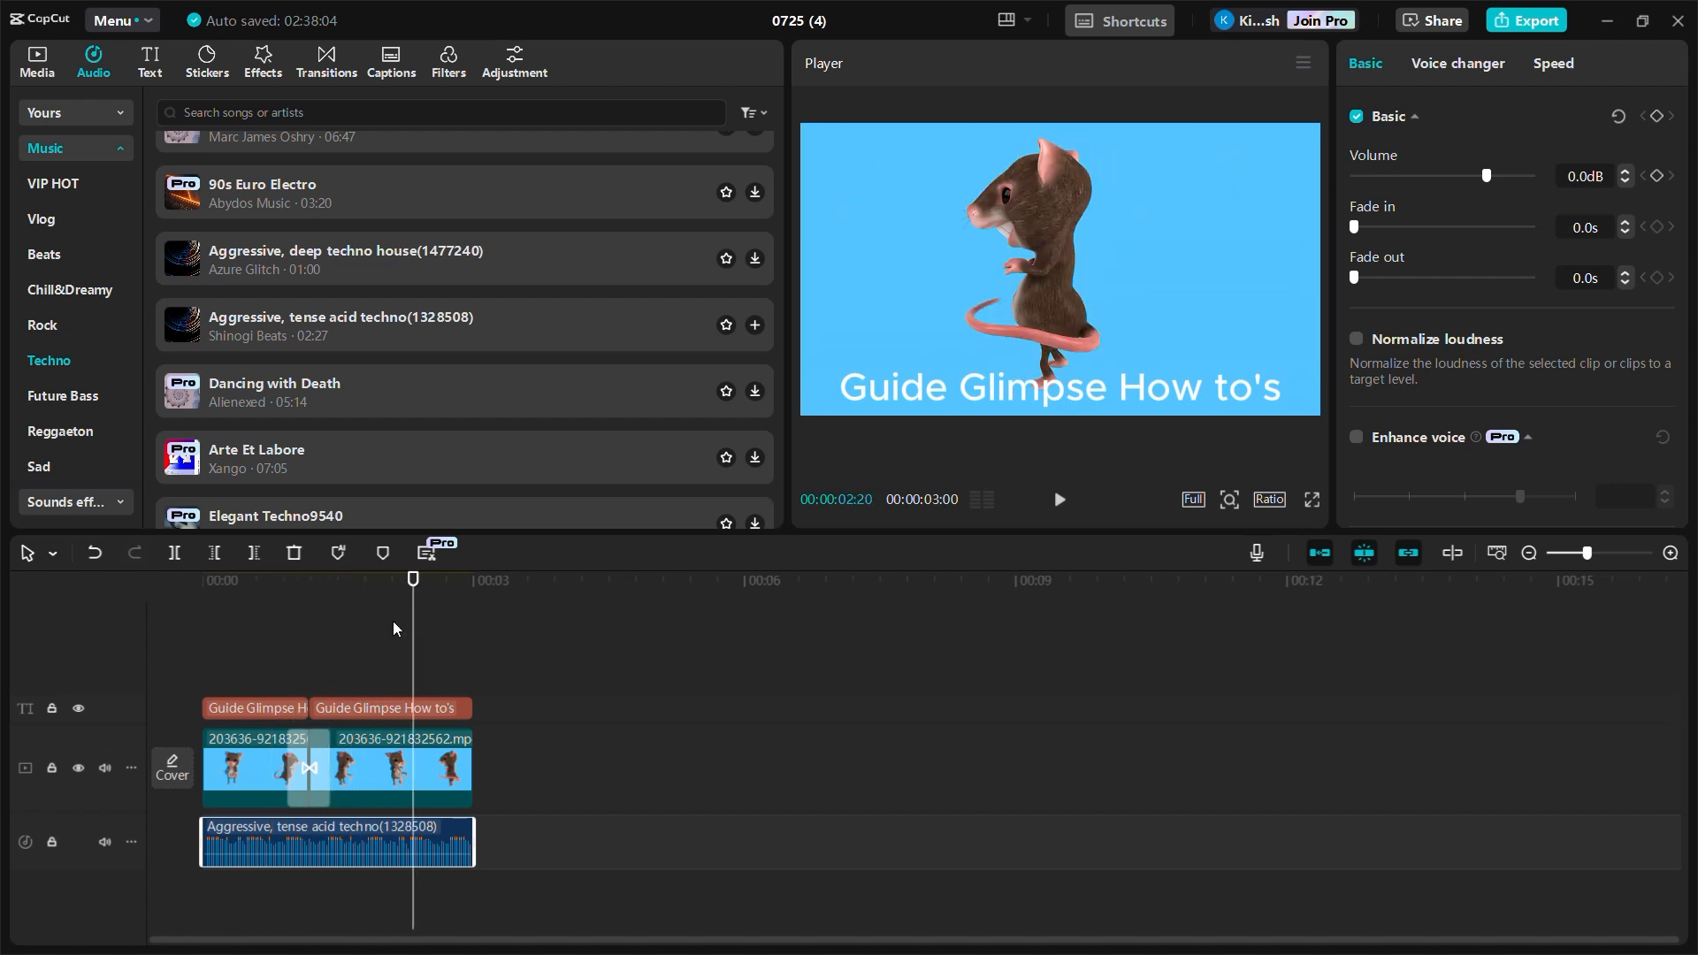
left_click_drag(416, 591, 268, 635)
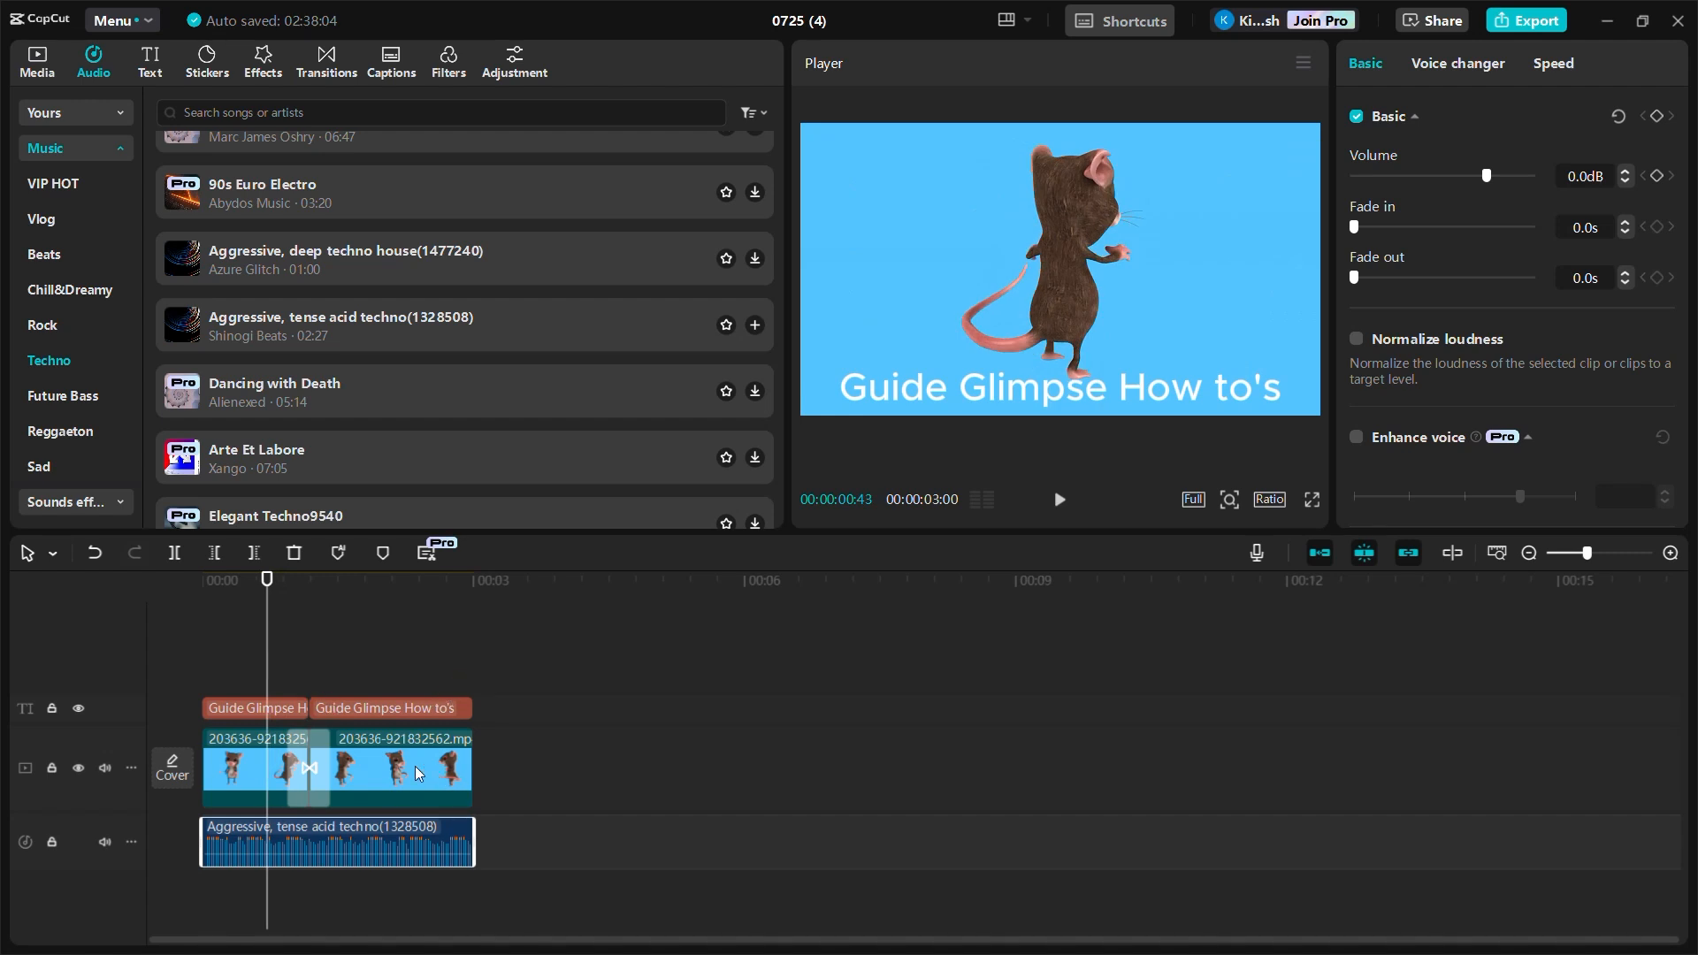
Close the edited project and duplicate project 0725 (4) in the project list.
left_click(1678, 21)
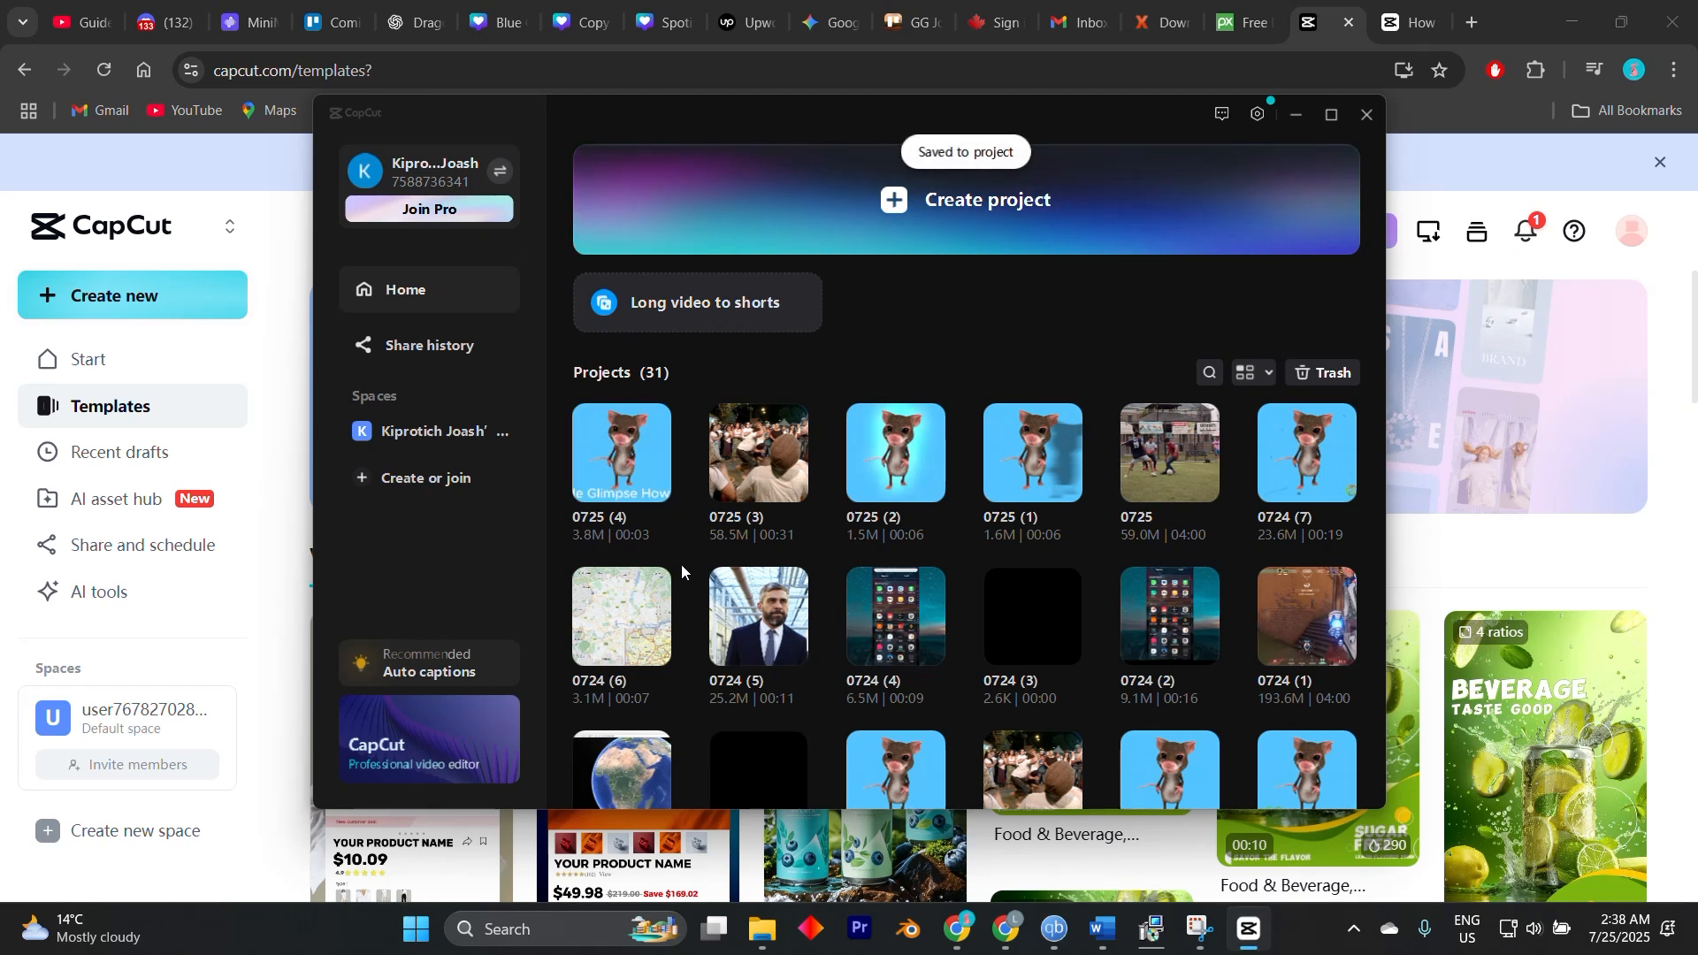
right_click(618, 455)
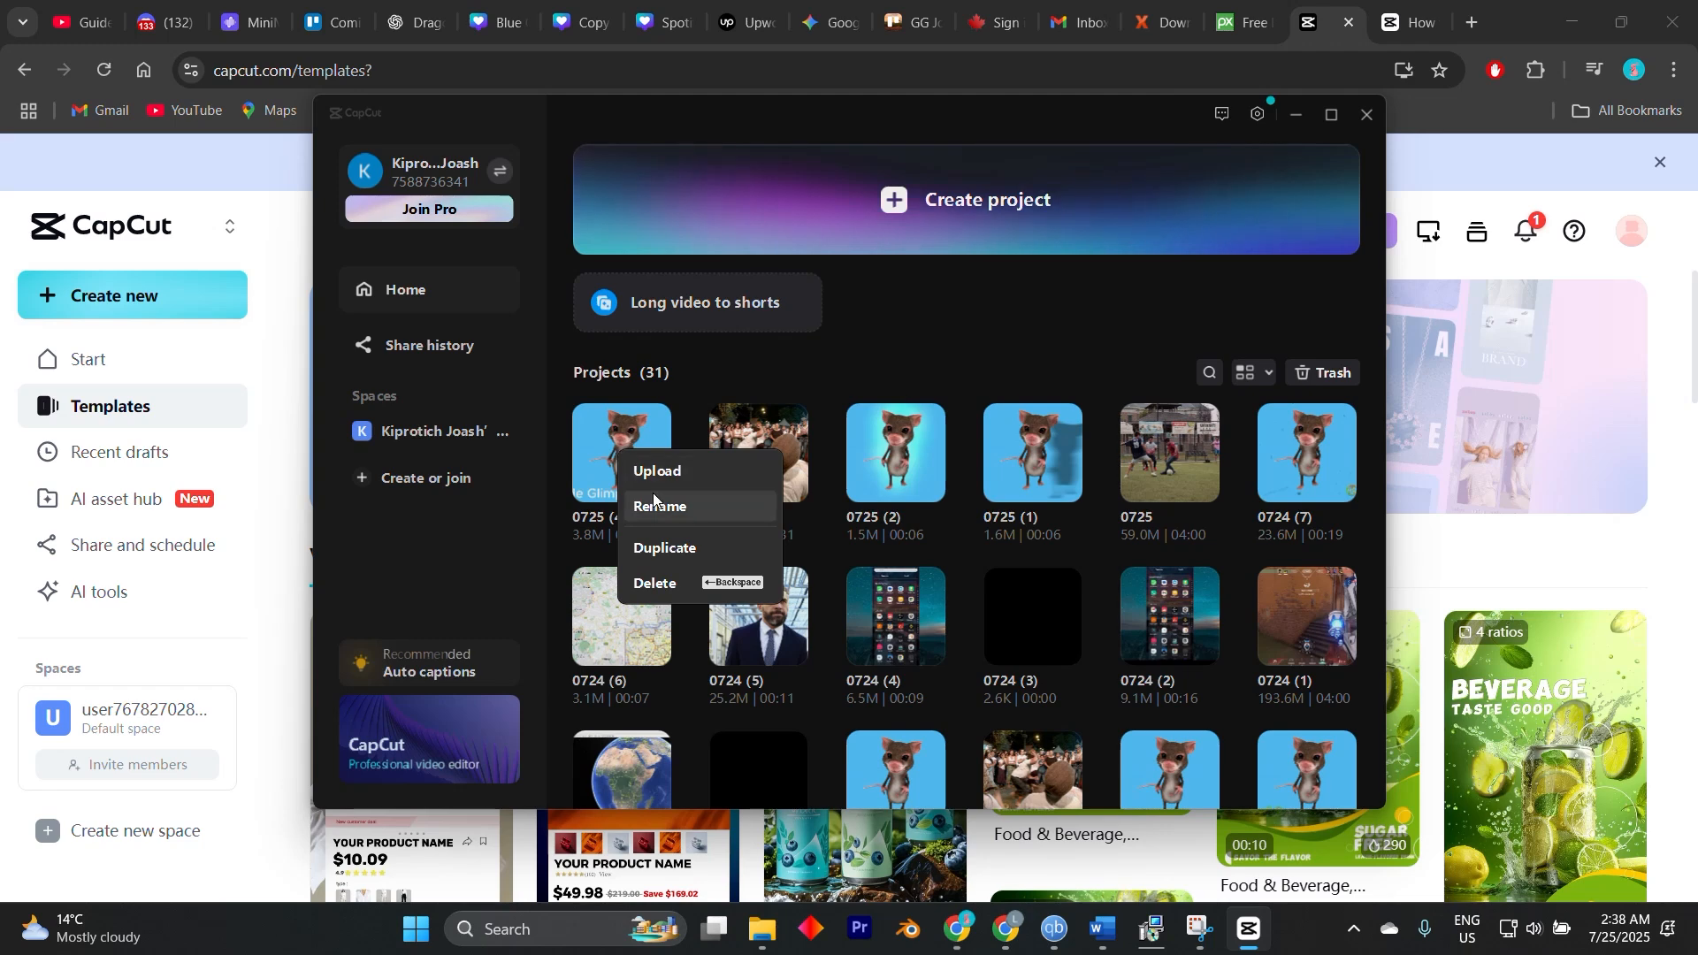
left_click(671, 548)
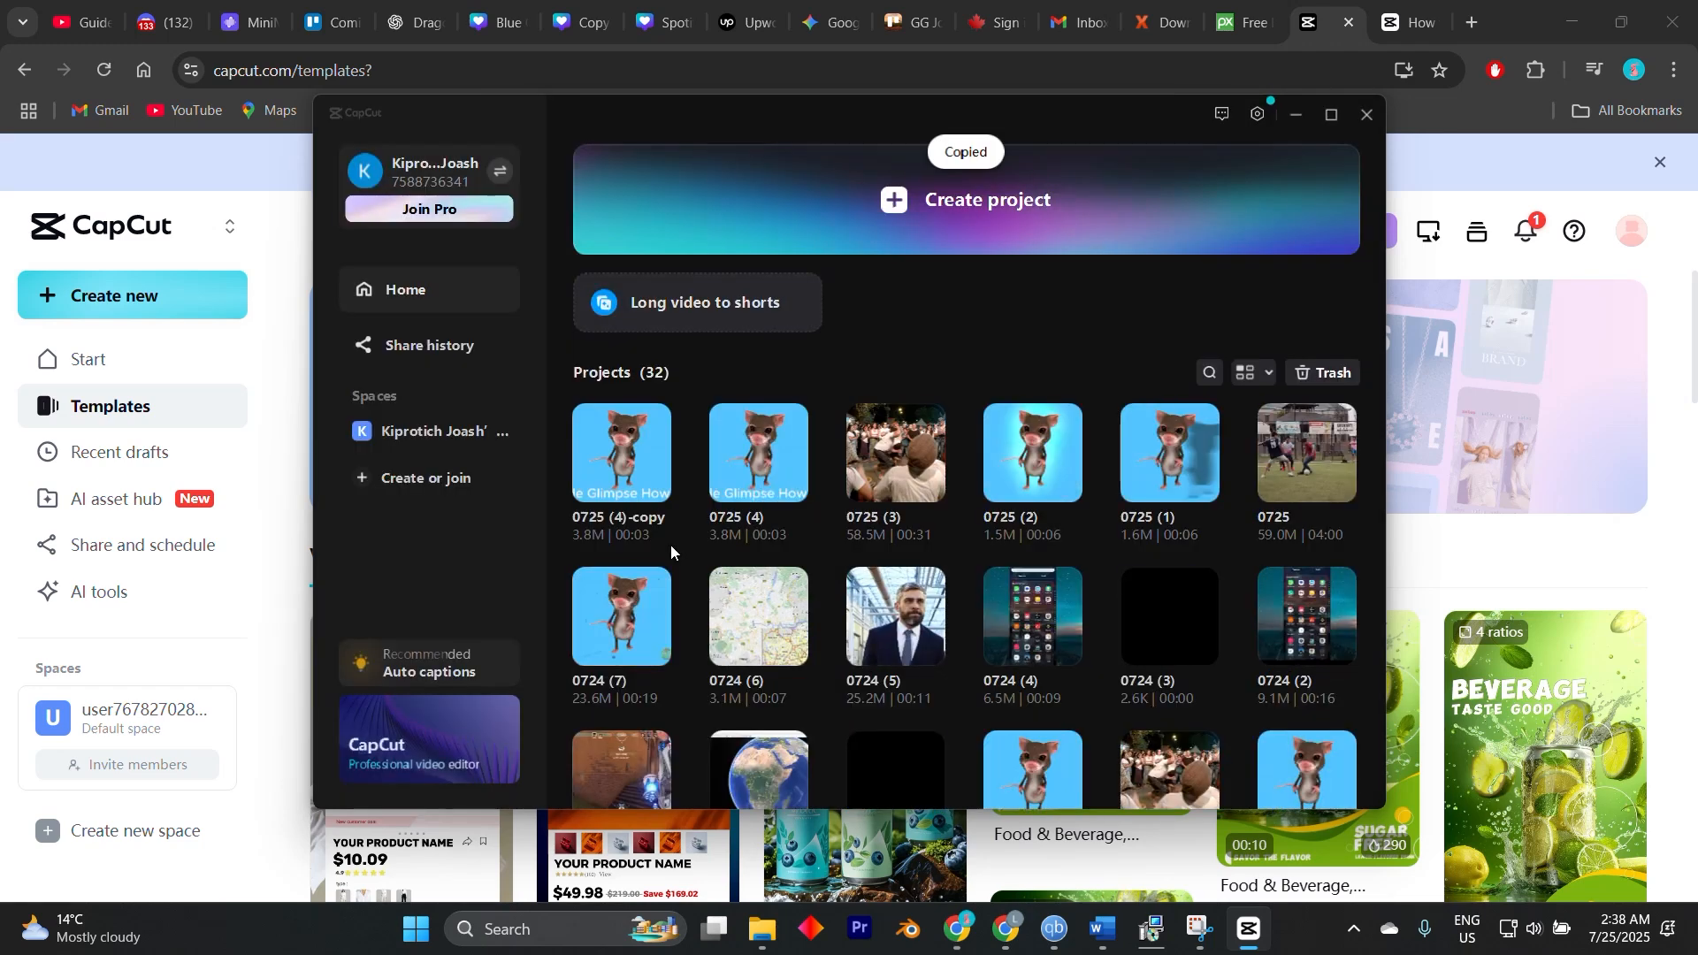
Rename the duplicated project as "Template copy".
right_click(665, 493)
left_click(704, 549)
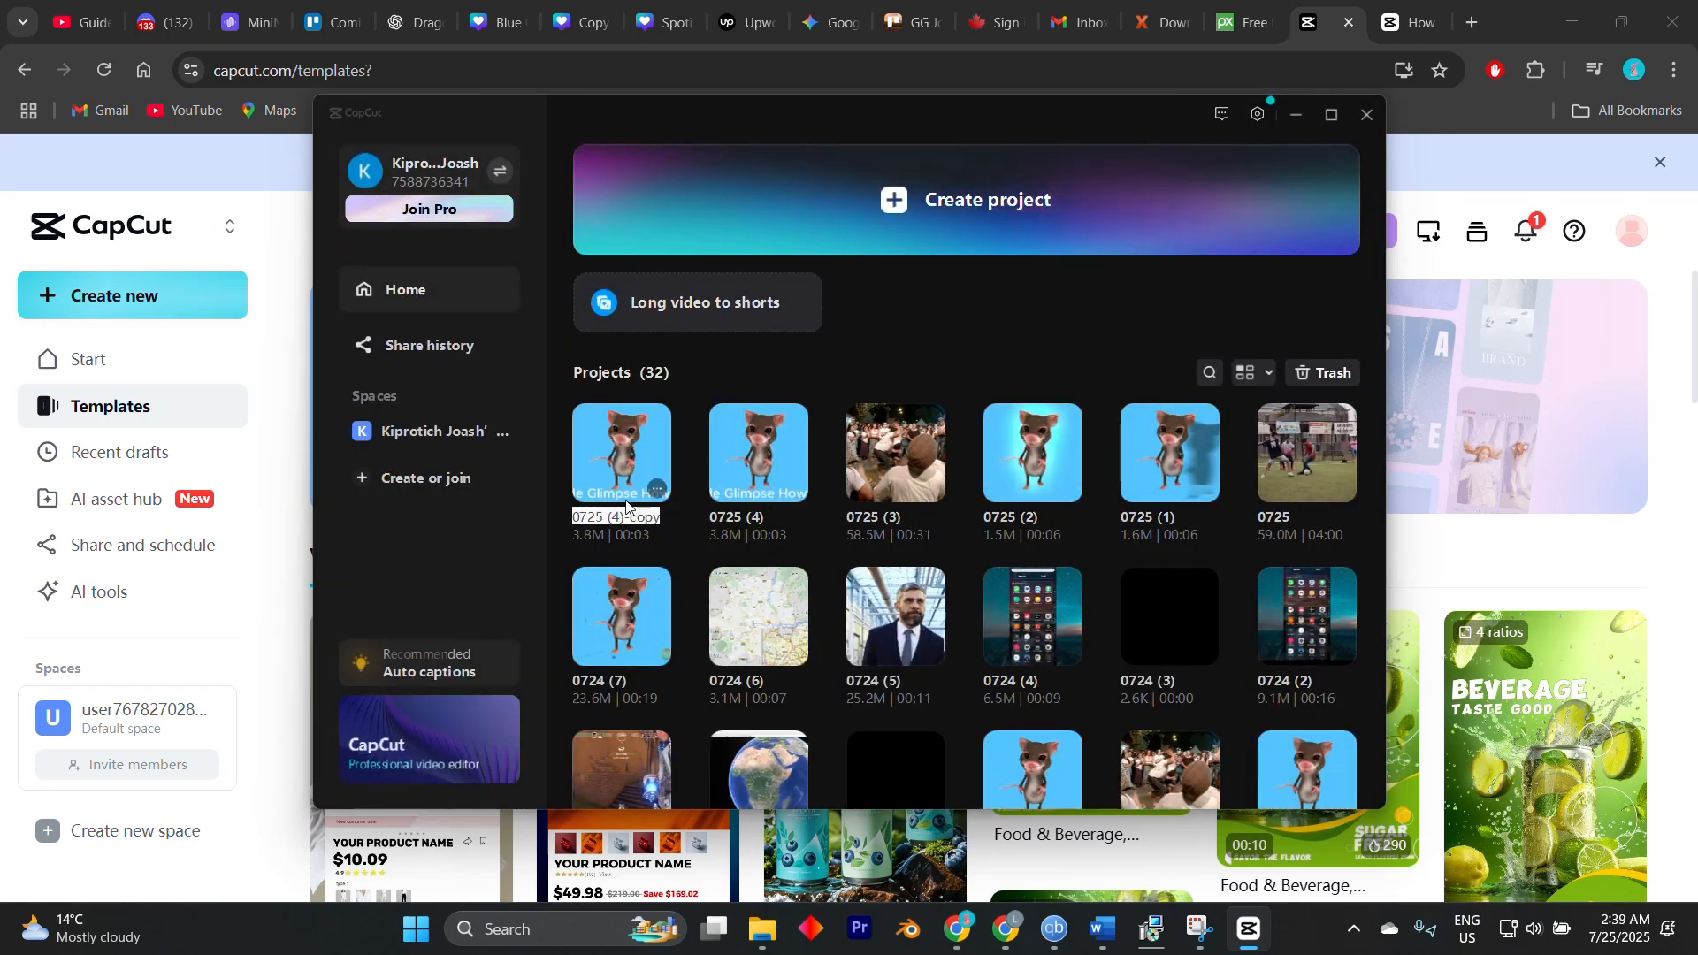
type("Template copy")
key("Return")
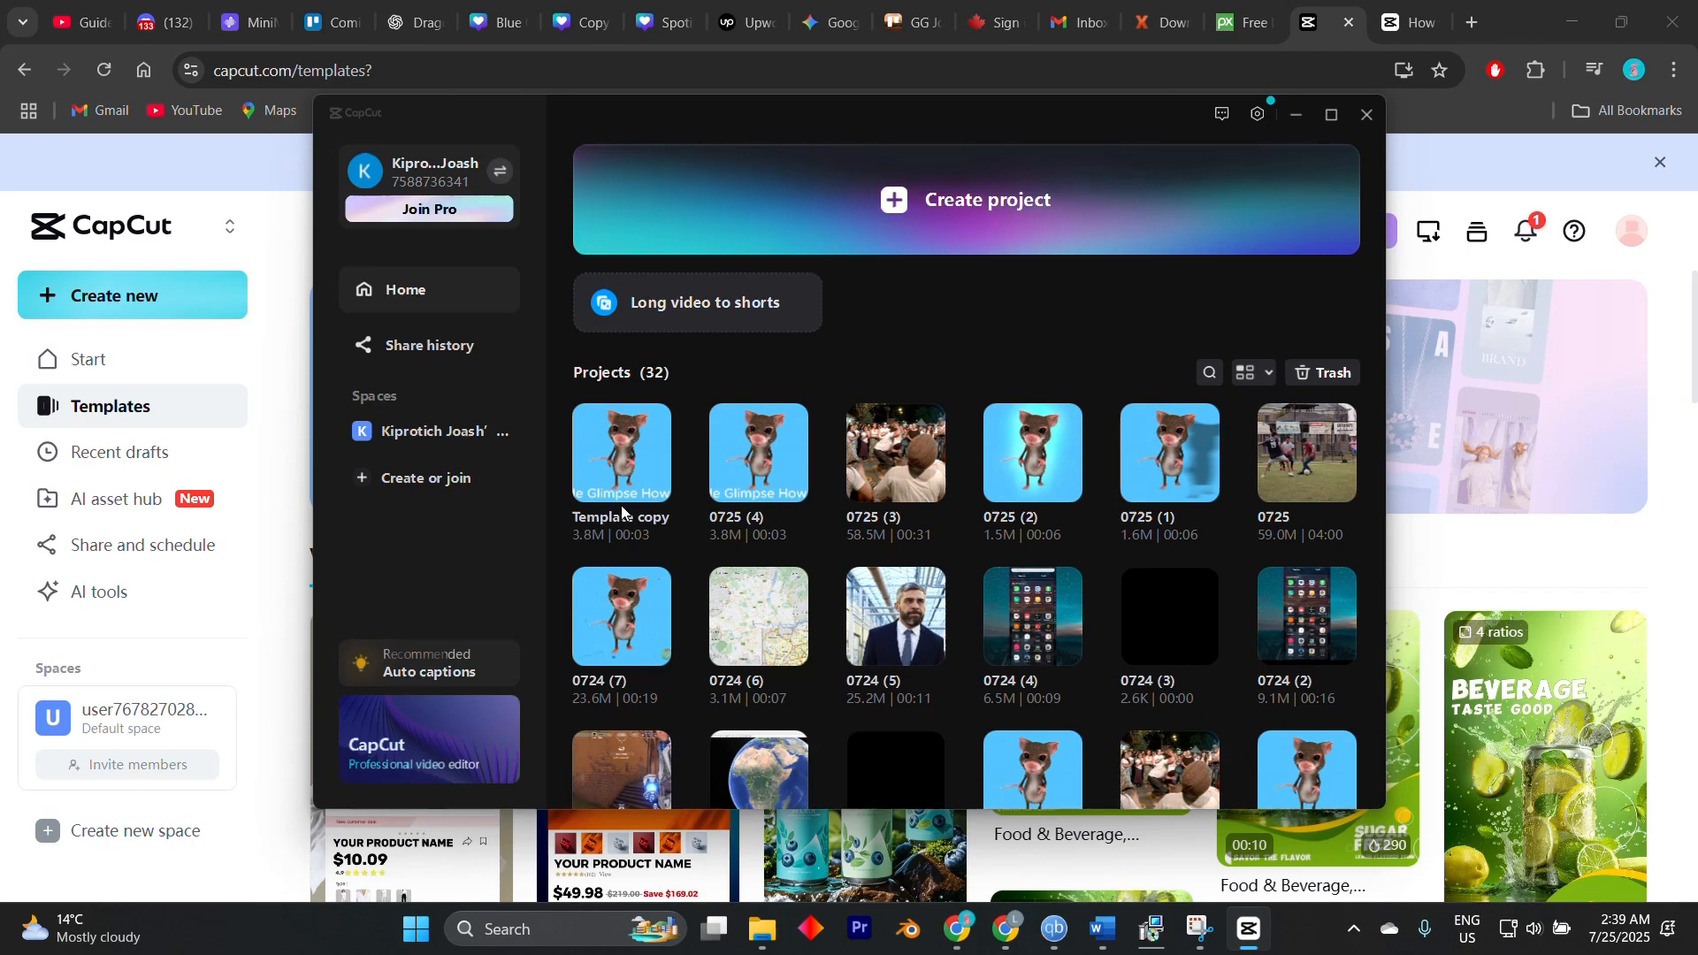
Open the "Template copy" project, import 854429-hd_1920_1080_24fps.mp4 and place it on its own track at the start of the timeline.
left_click(622, 469)
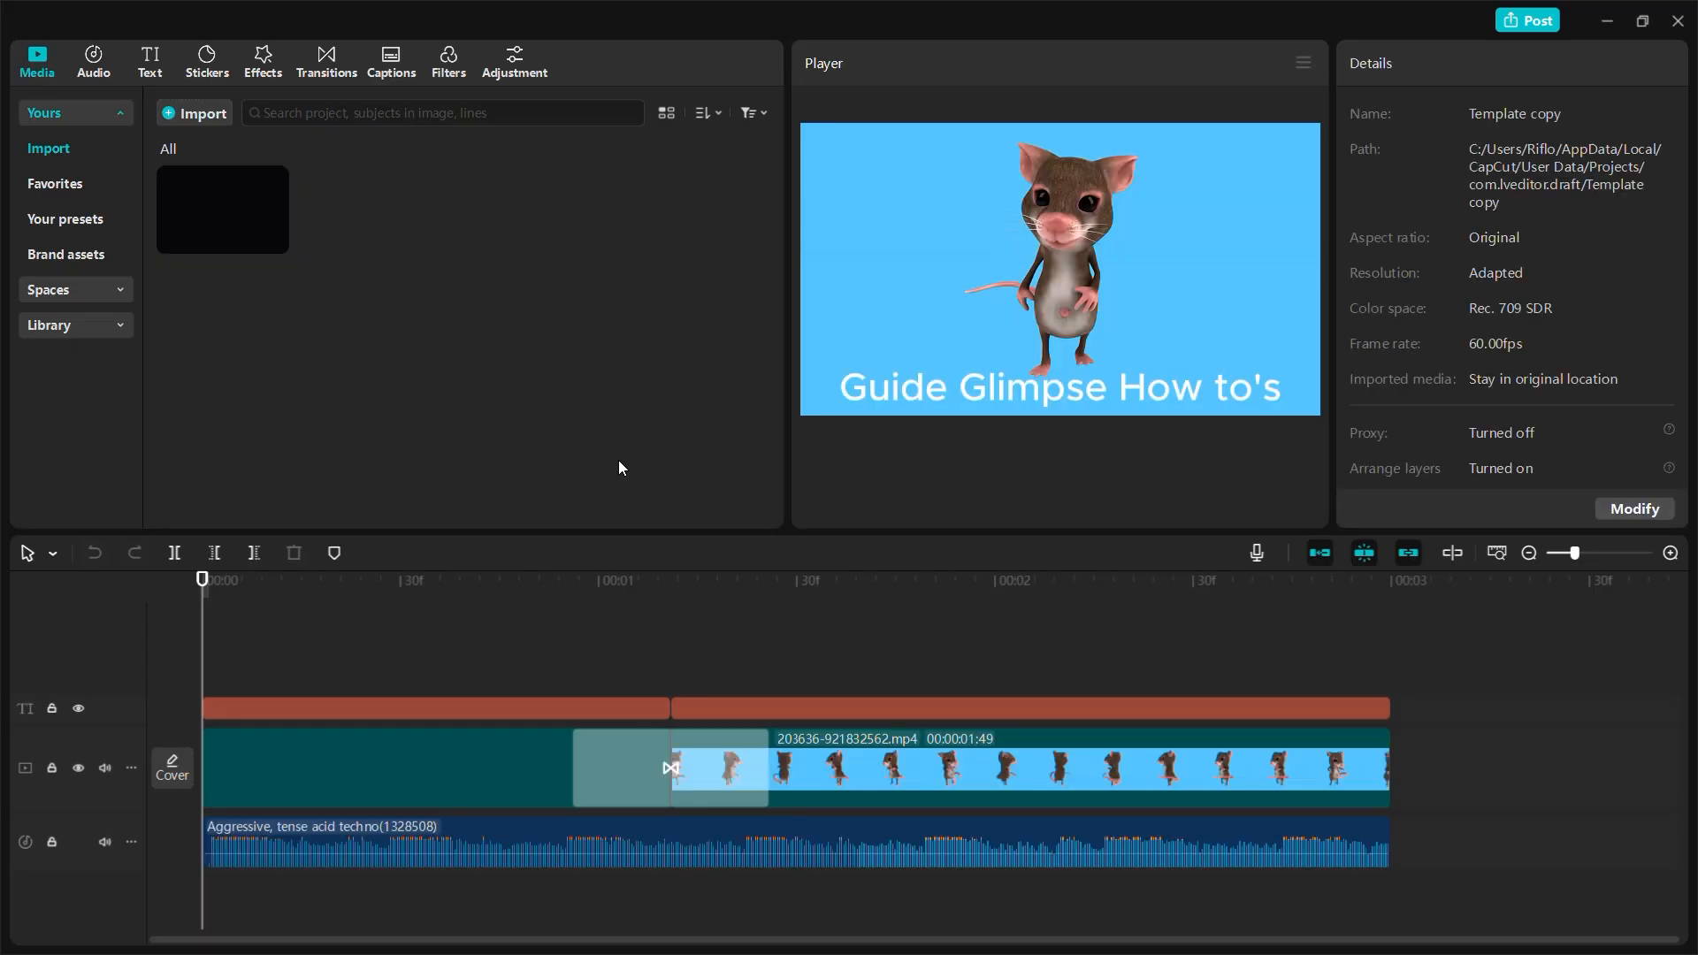
left_click(195, 113)
left_click(508, 206)
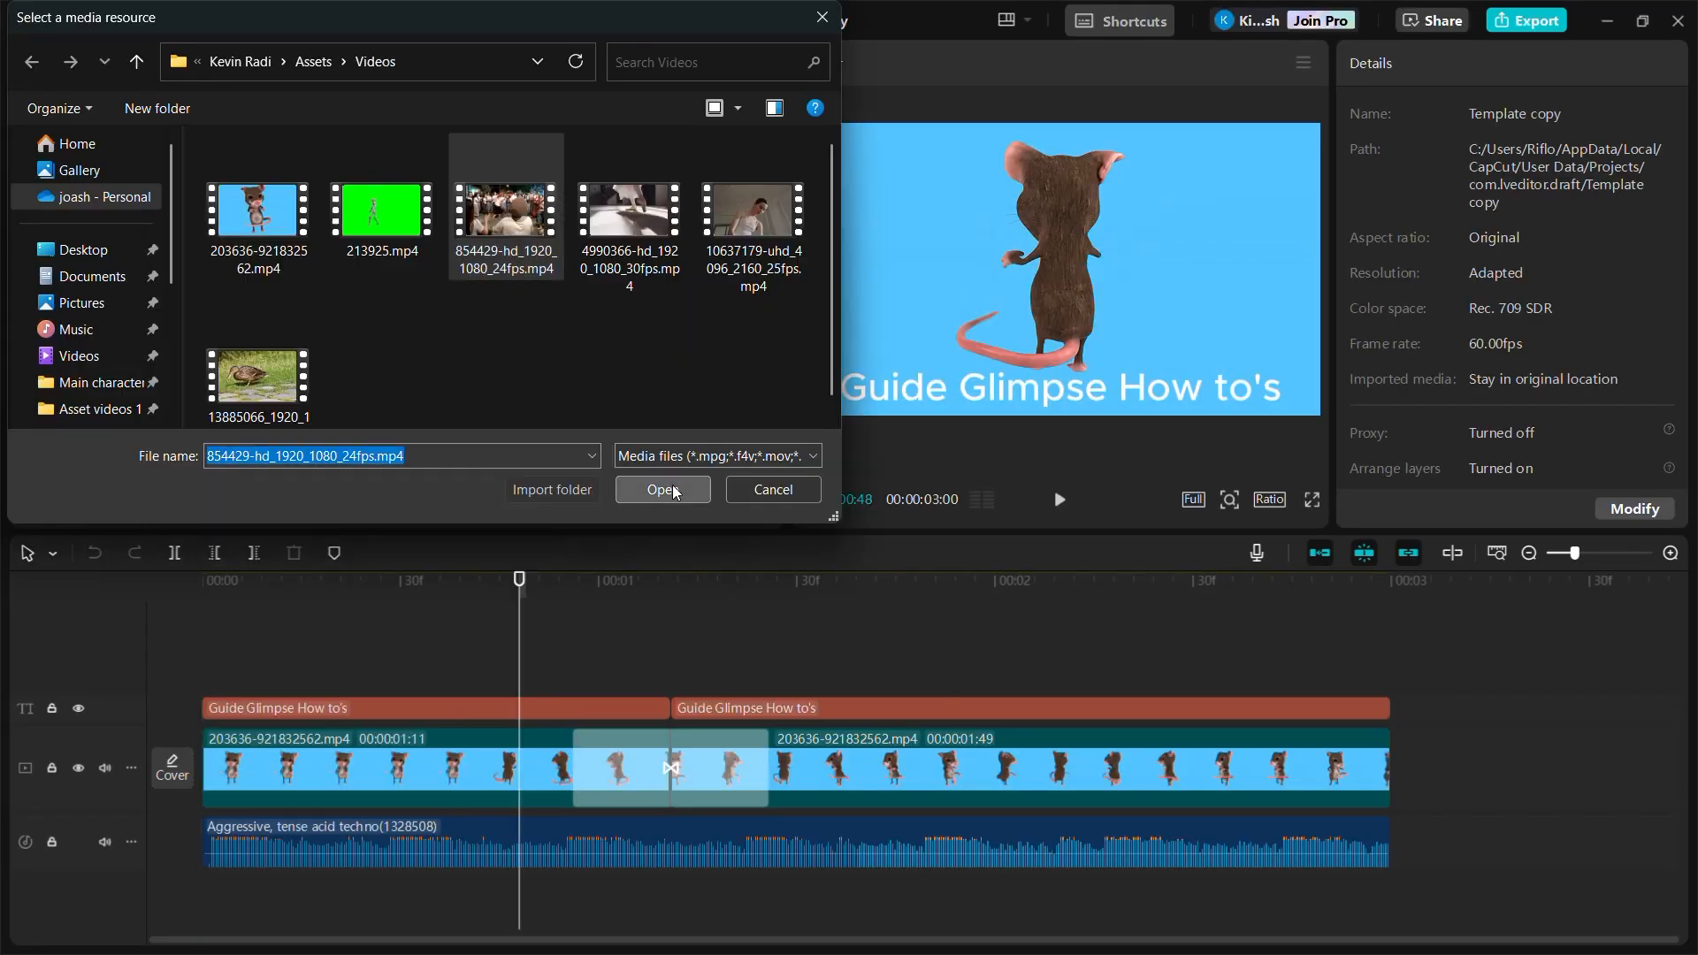
left_click(674, 488)
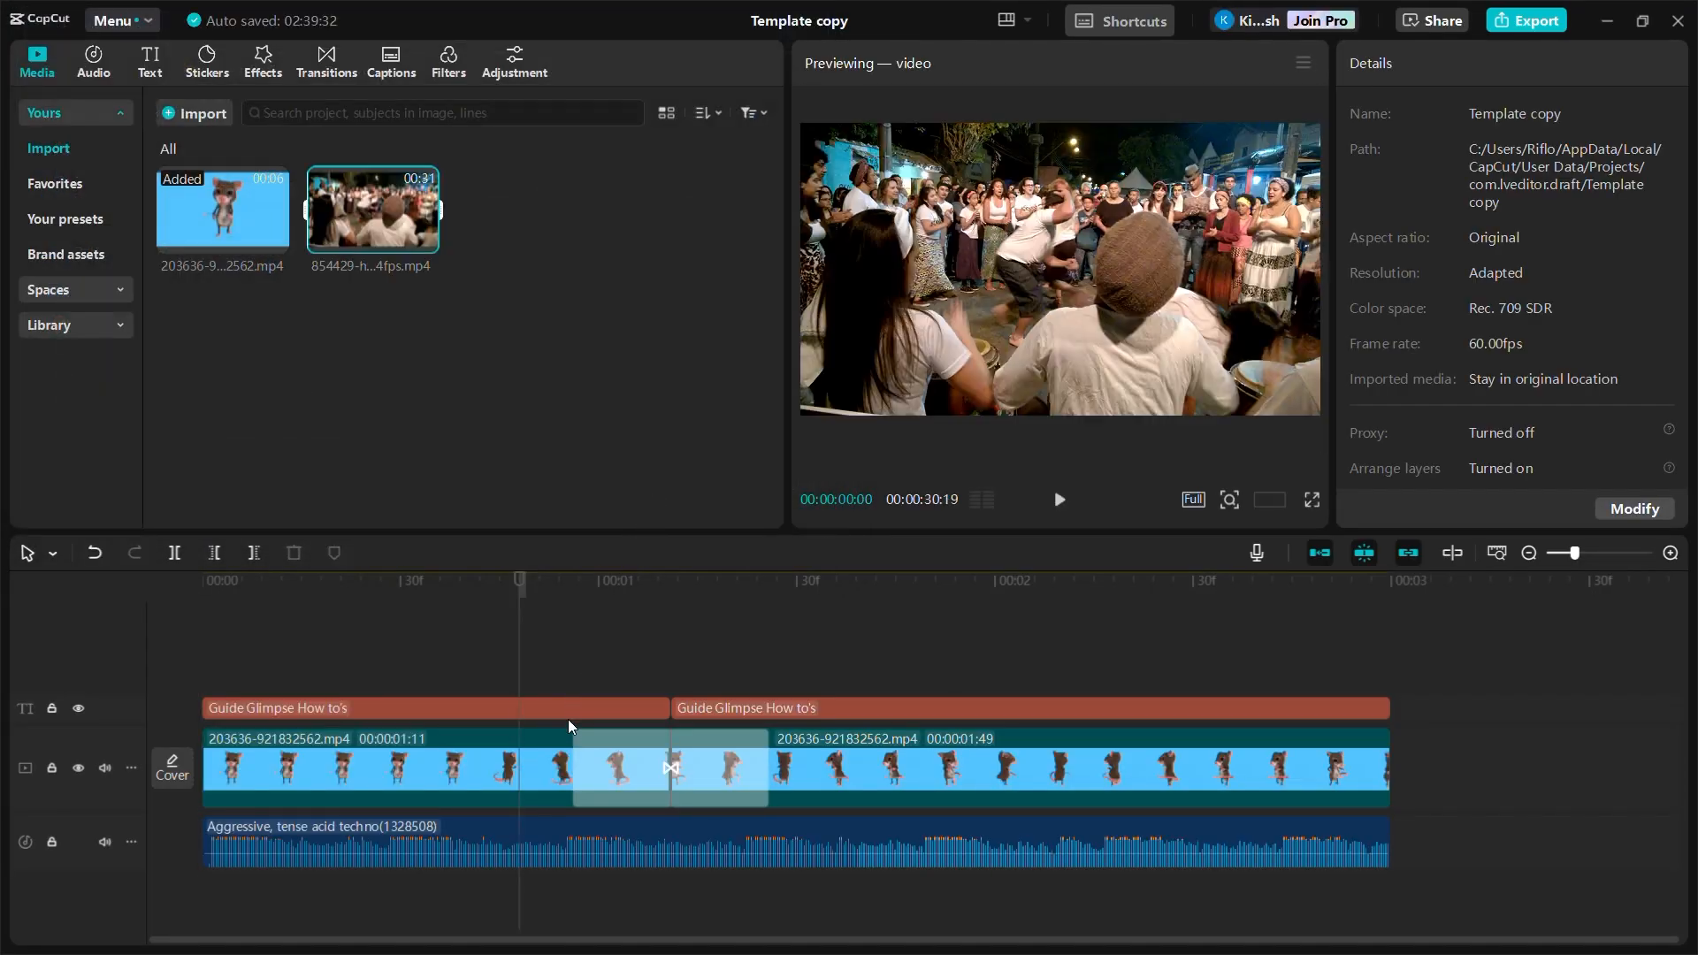
left_click_drag(376, 217, 470, 826)
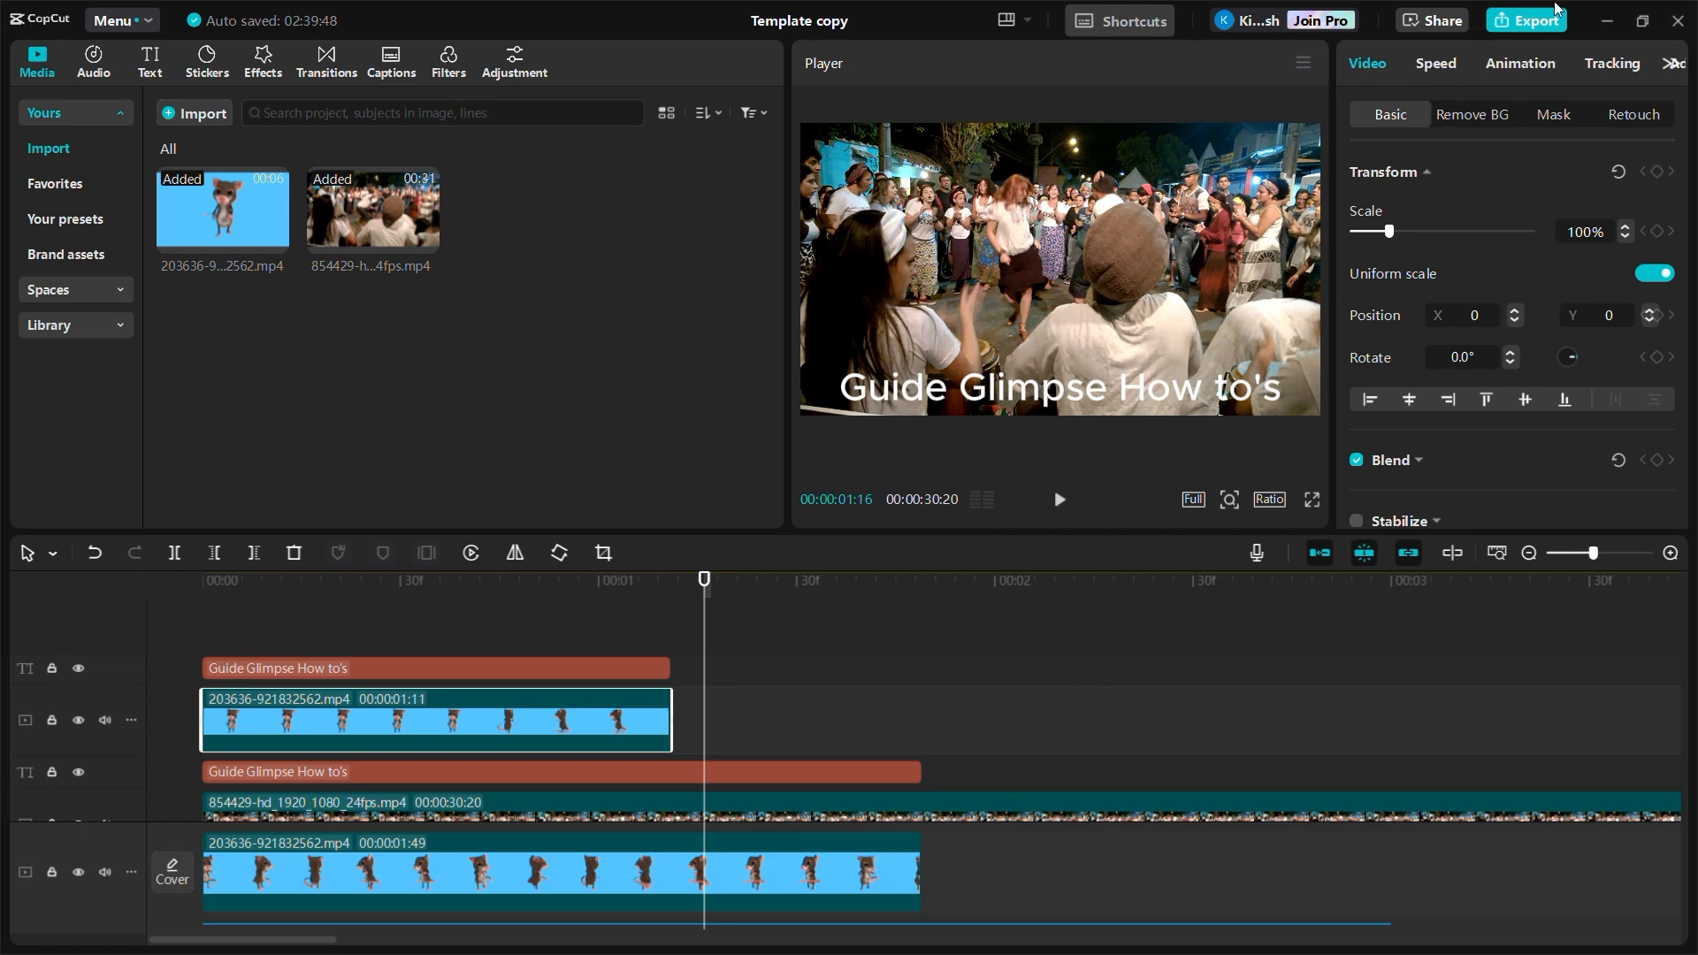
Switch to the browser article on making a CapCut template and read how to apply for the CapCut Creator Program.
left_click(1597, 19)
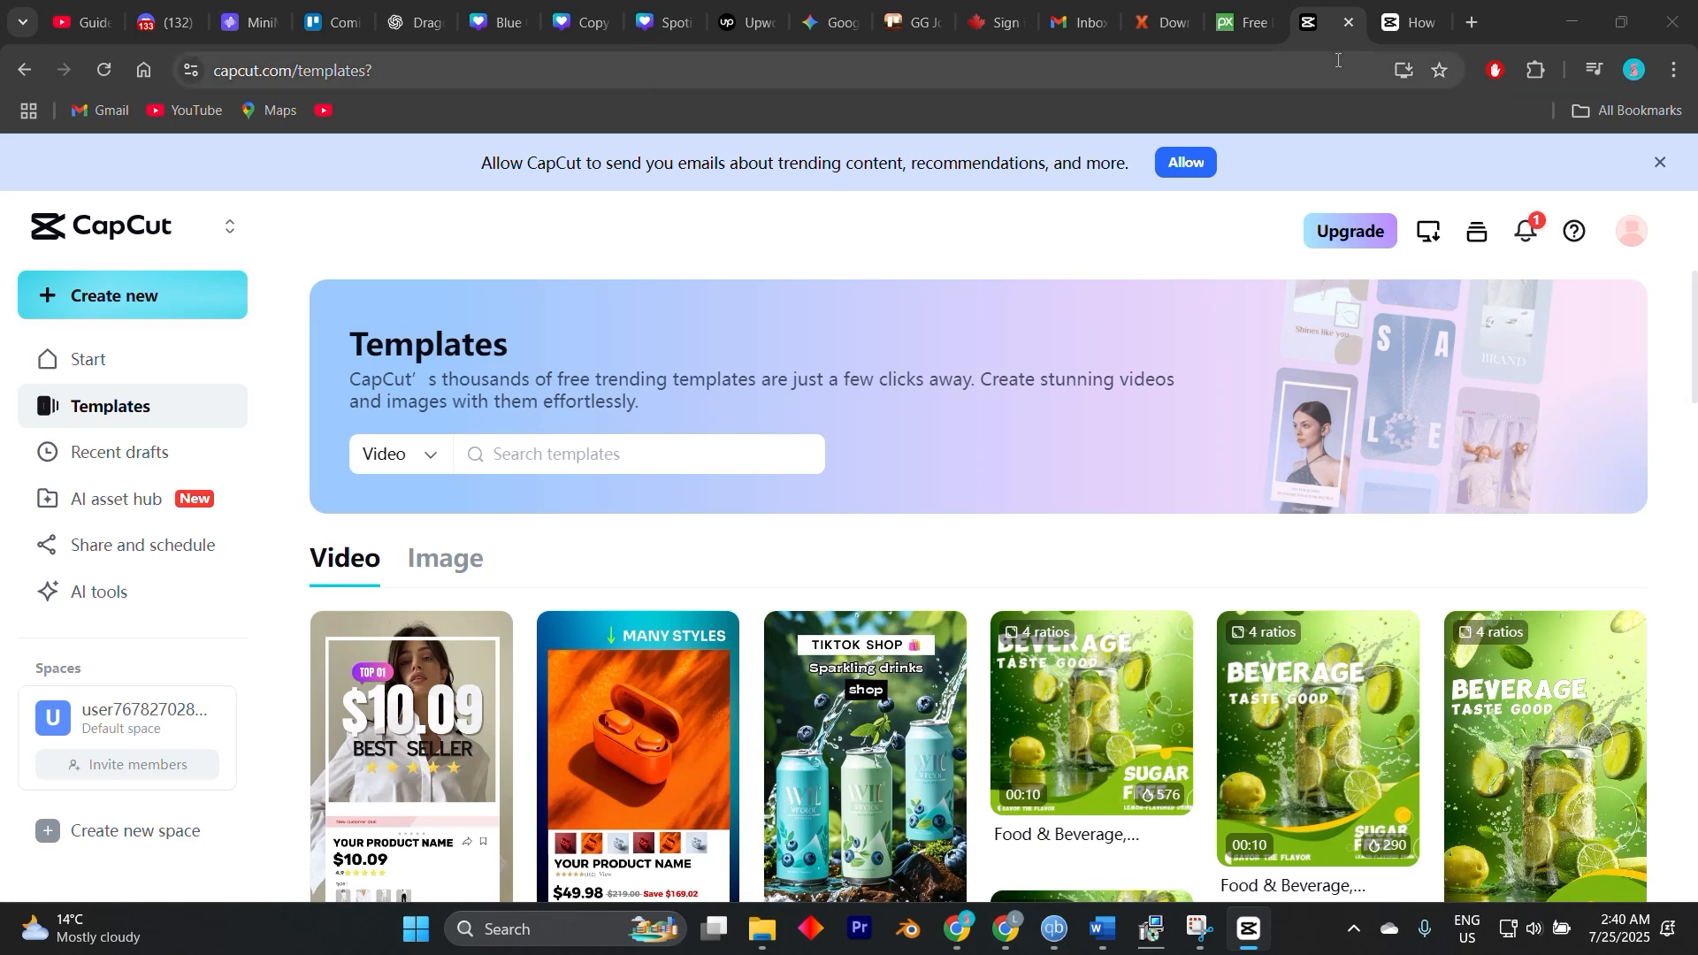
left_click(1405, 28)
scroll(612, 499, "down", 2)
scroll(612, 499, "up", 3)
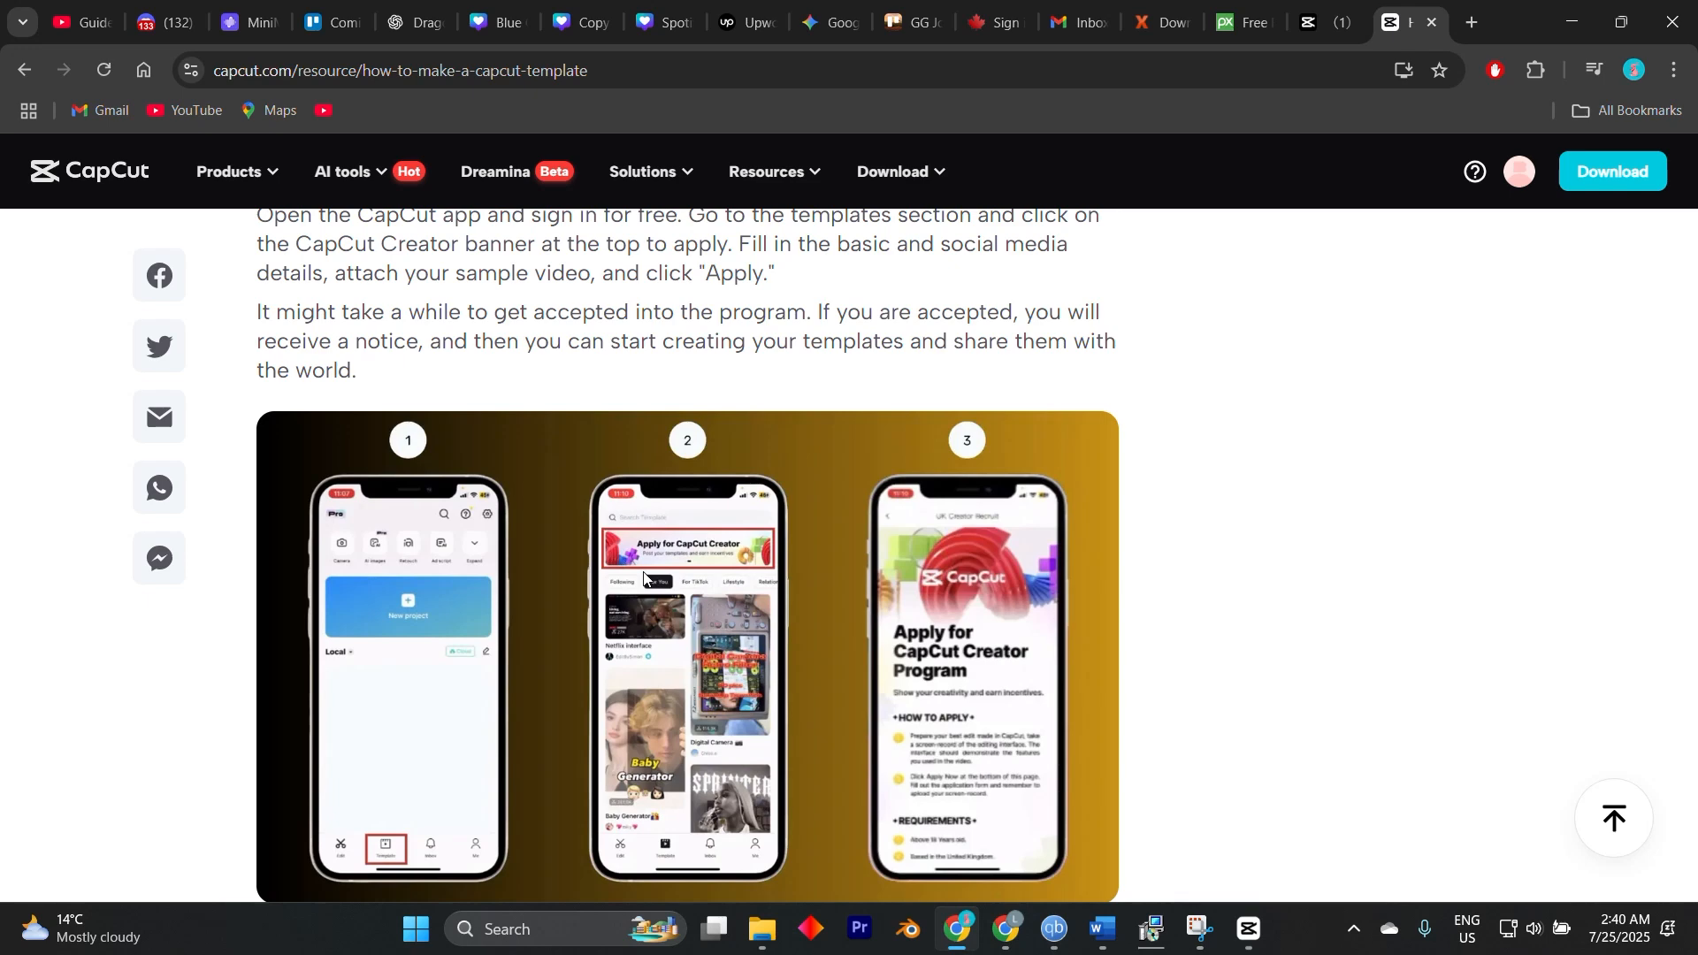
scroll(632, 579, "down", 1)
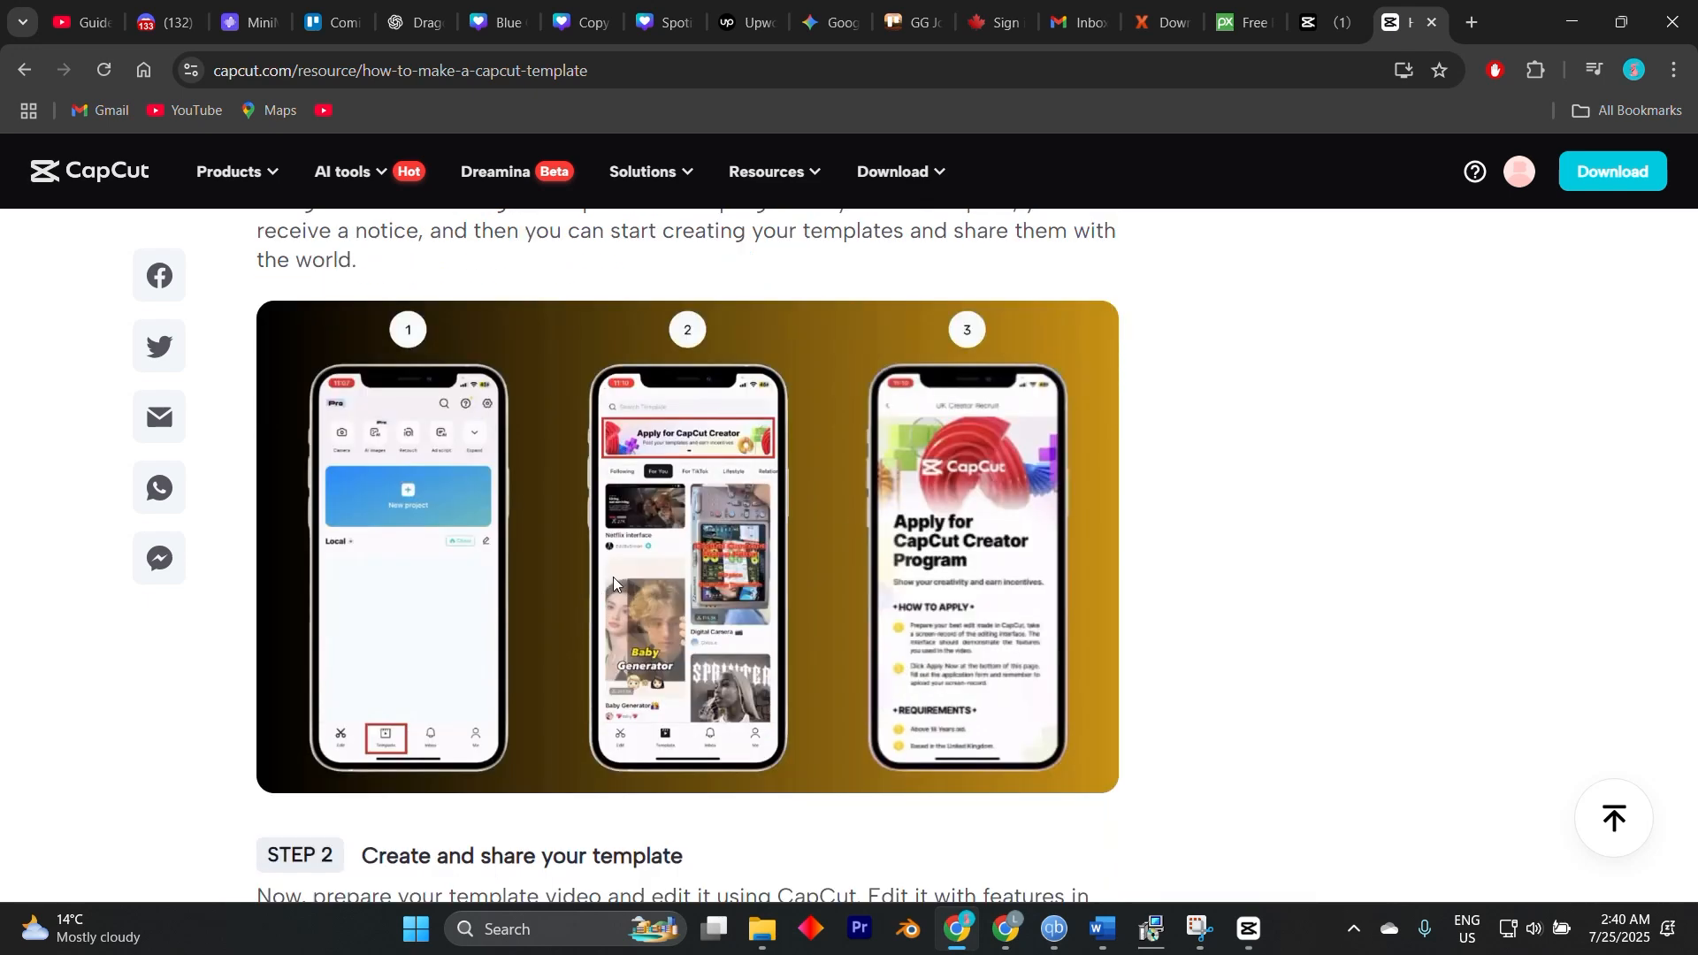
scroll(614, 575, "down", 1)
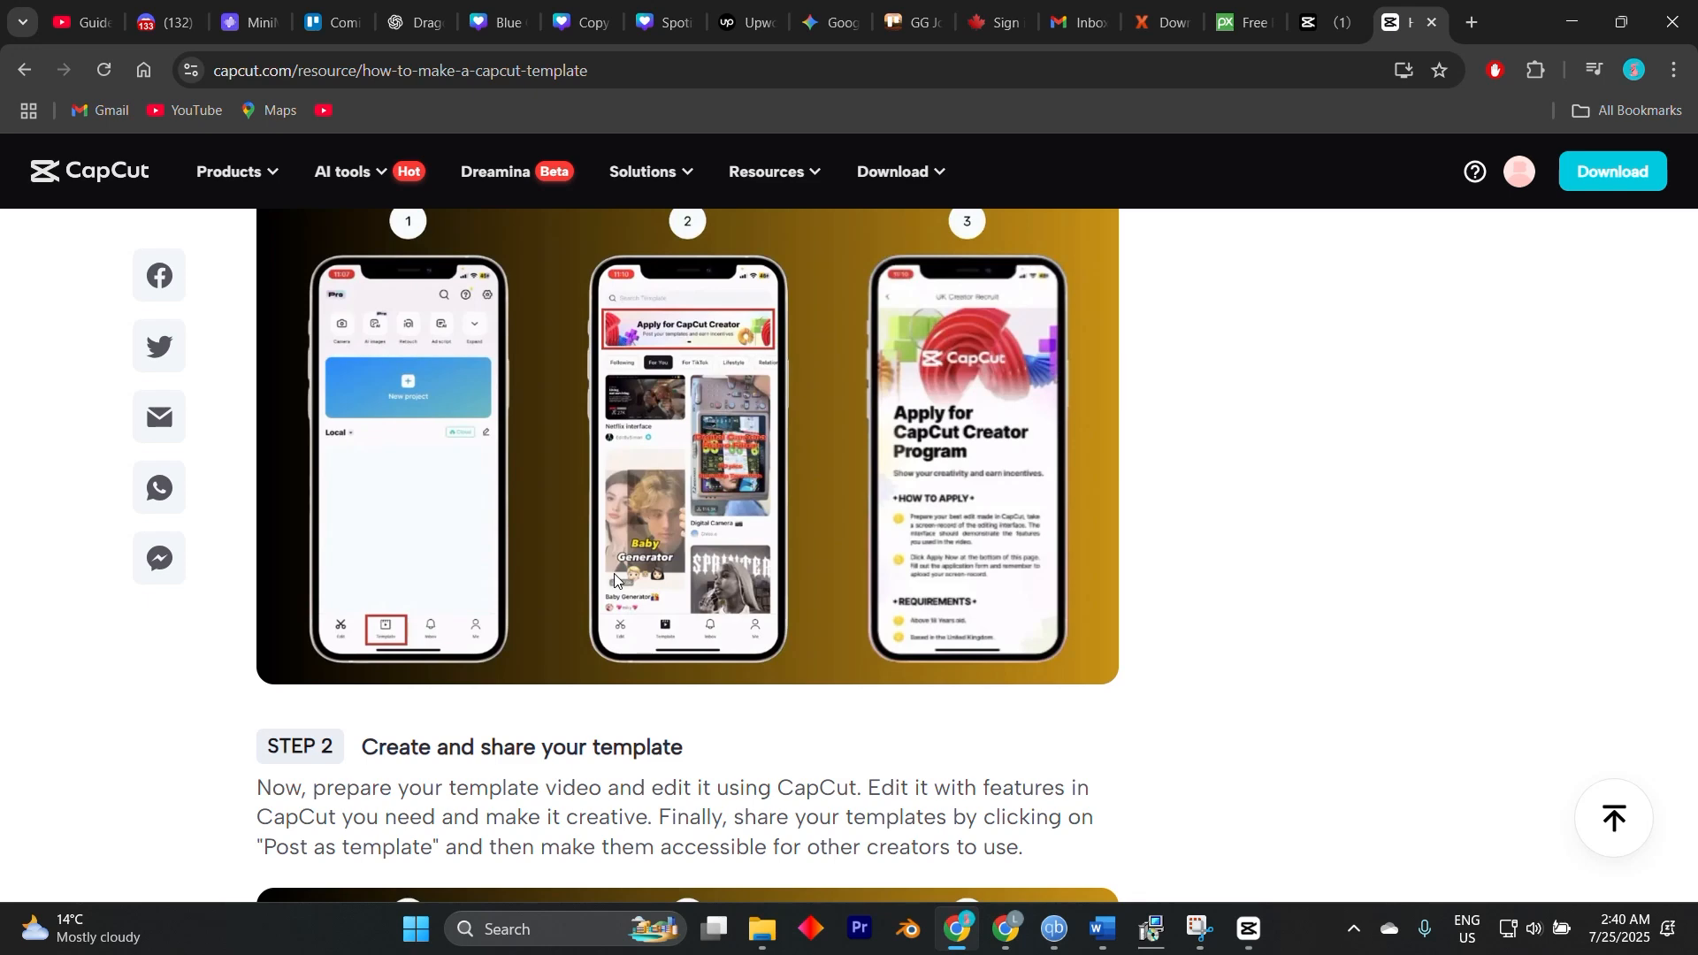
scroll(614, 573, "up", 2)
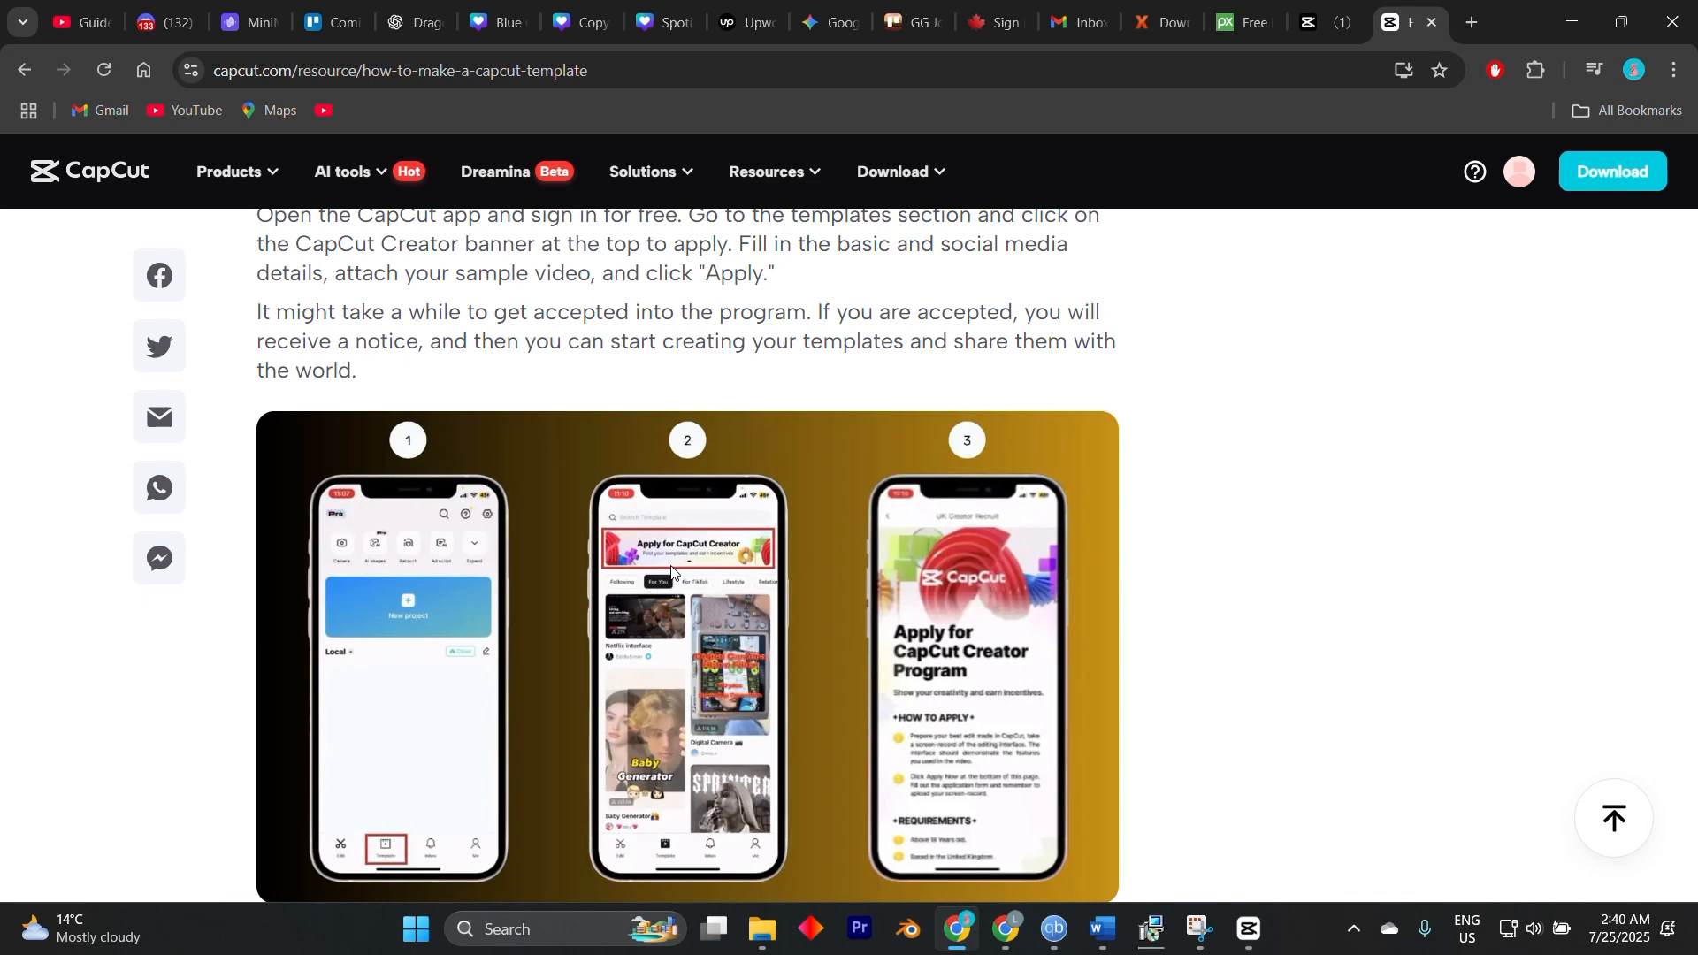
Read the article from "Create and share your template" through the desktop editing tricks to the FAQs.
scroll(670, 567, "down", 4)
scroll(672, 570, "down", 5)
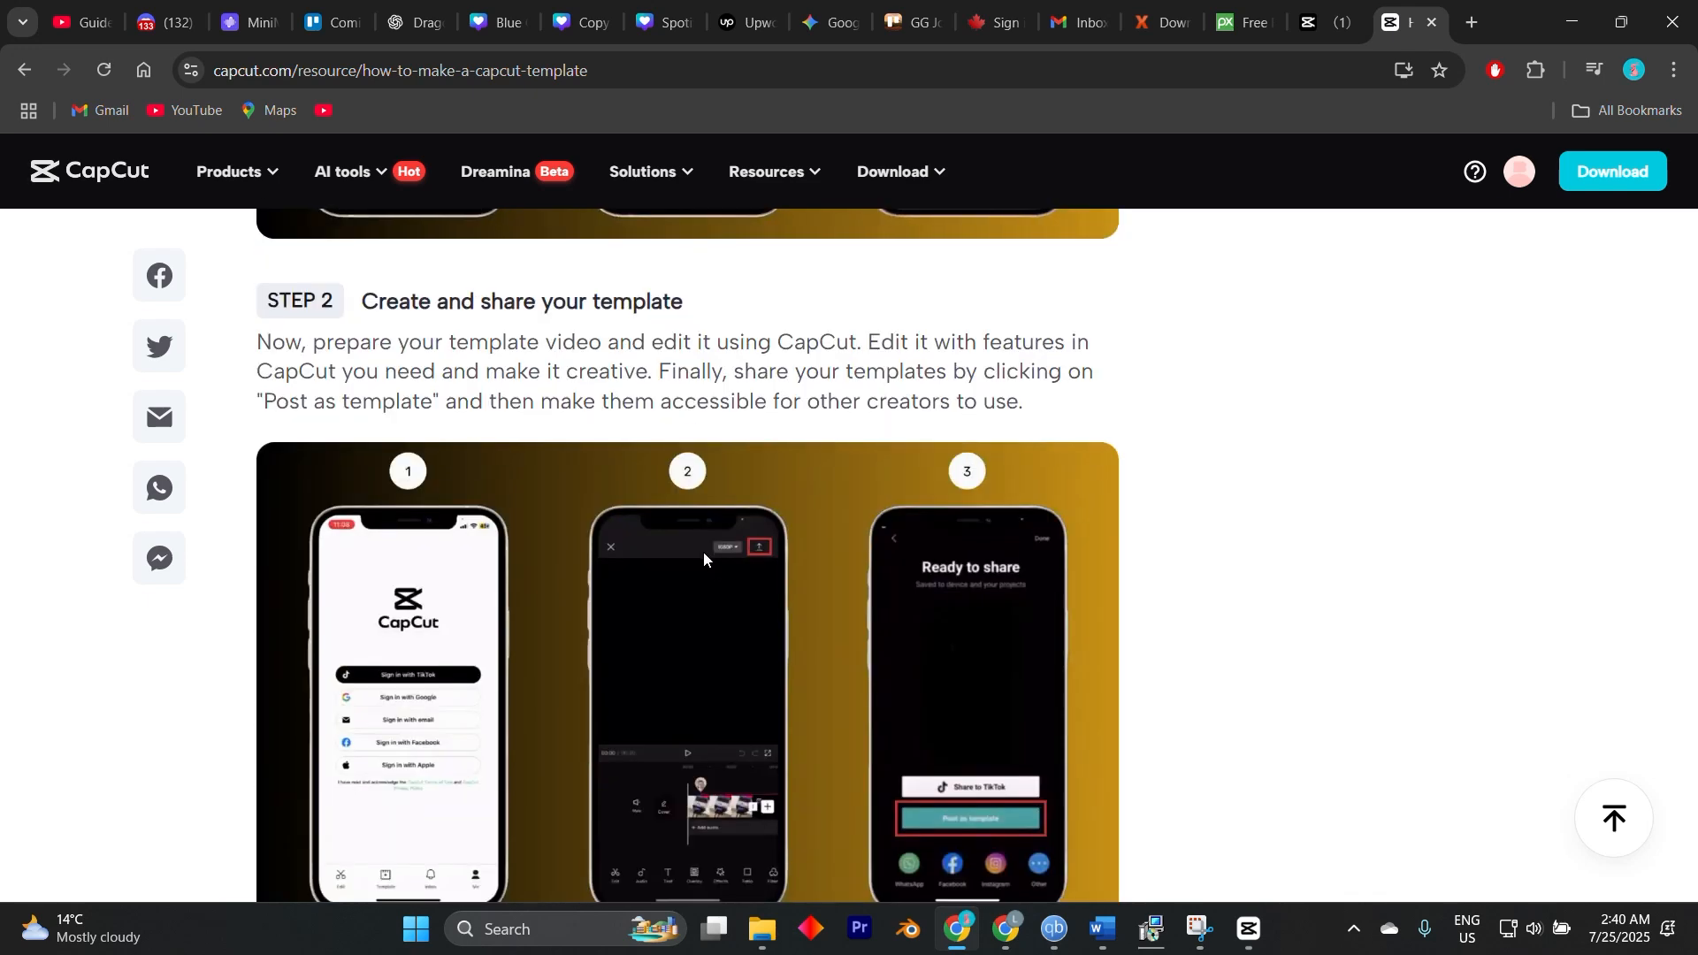
scroll(705, 557, "down", 4)
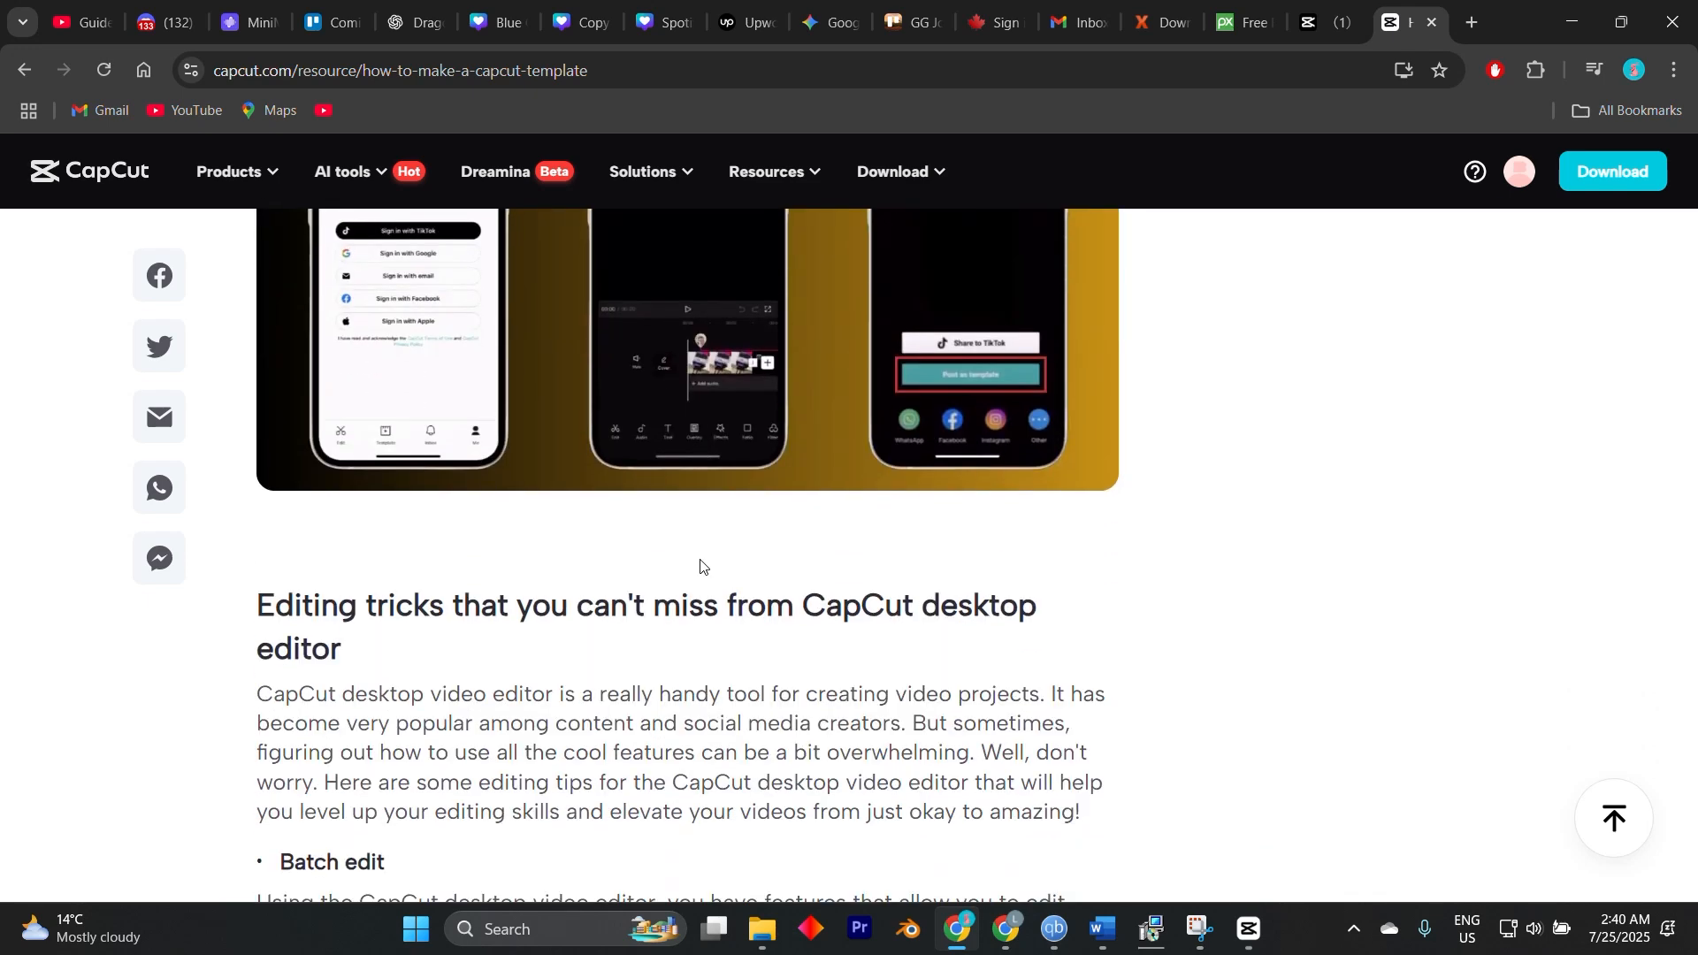
scroll(703, 562, "down", 6)
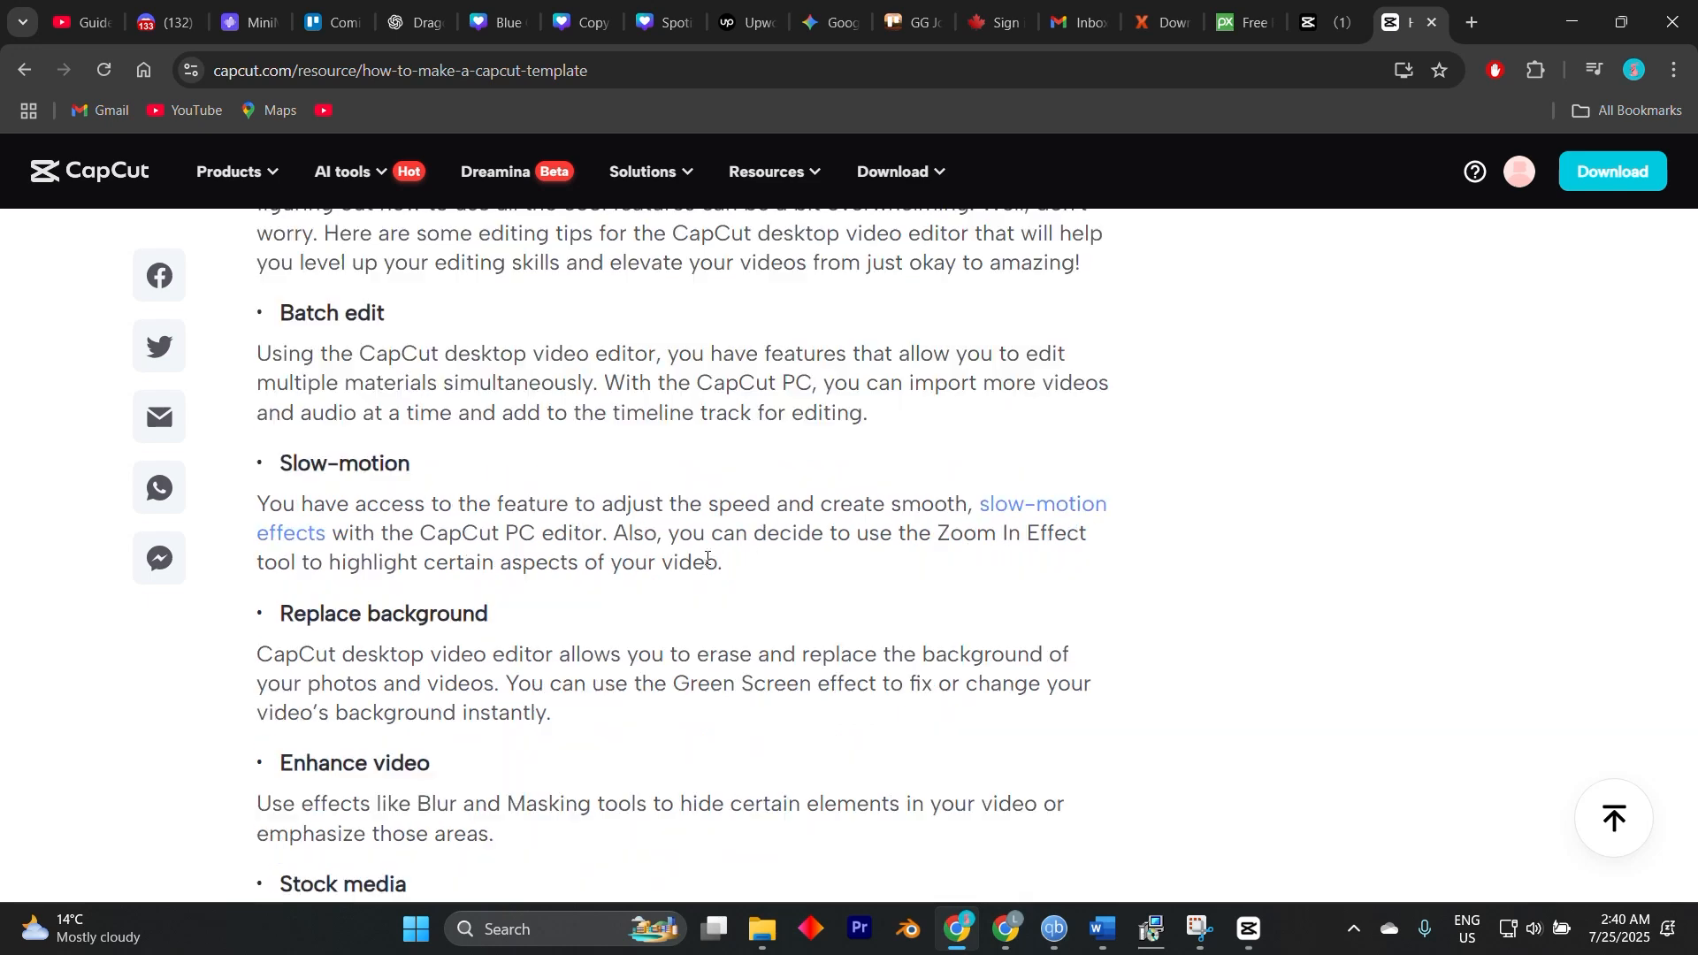
scroll(705, 567, "down", 3)
scroll(699, 560, "down", 5)
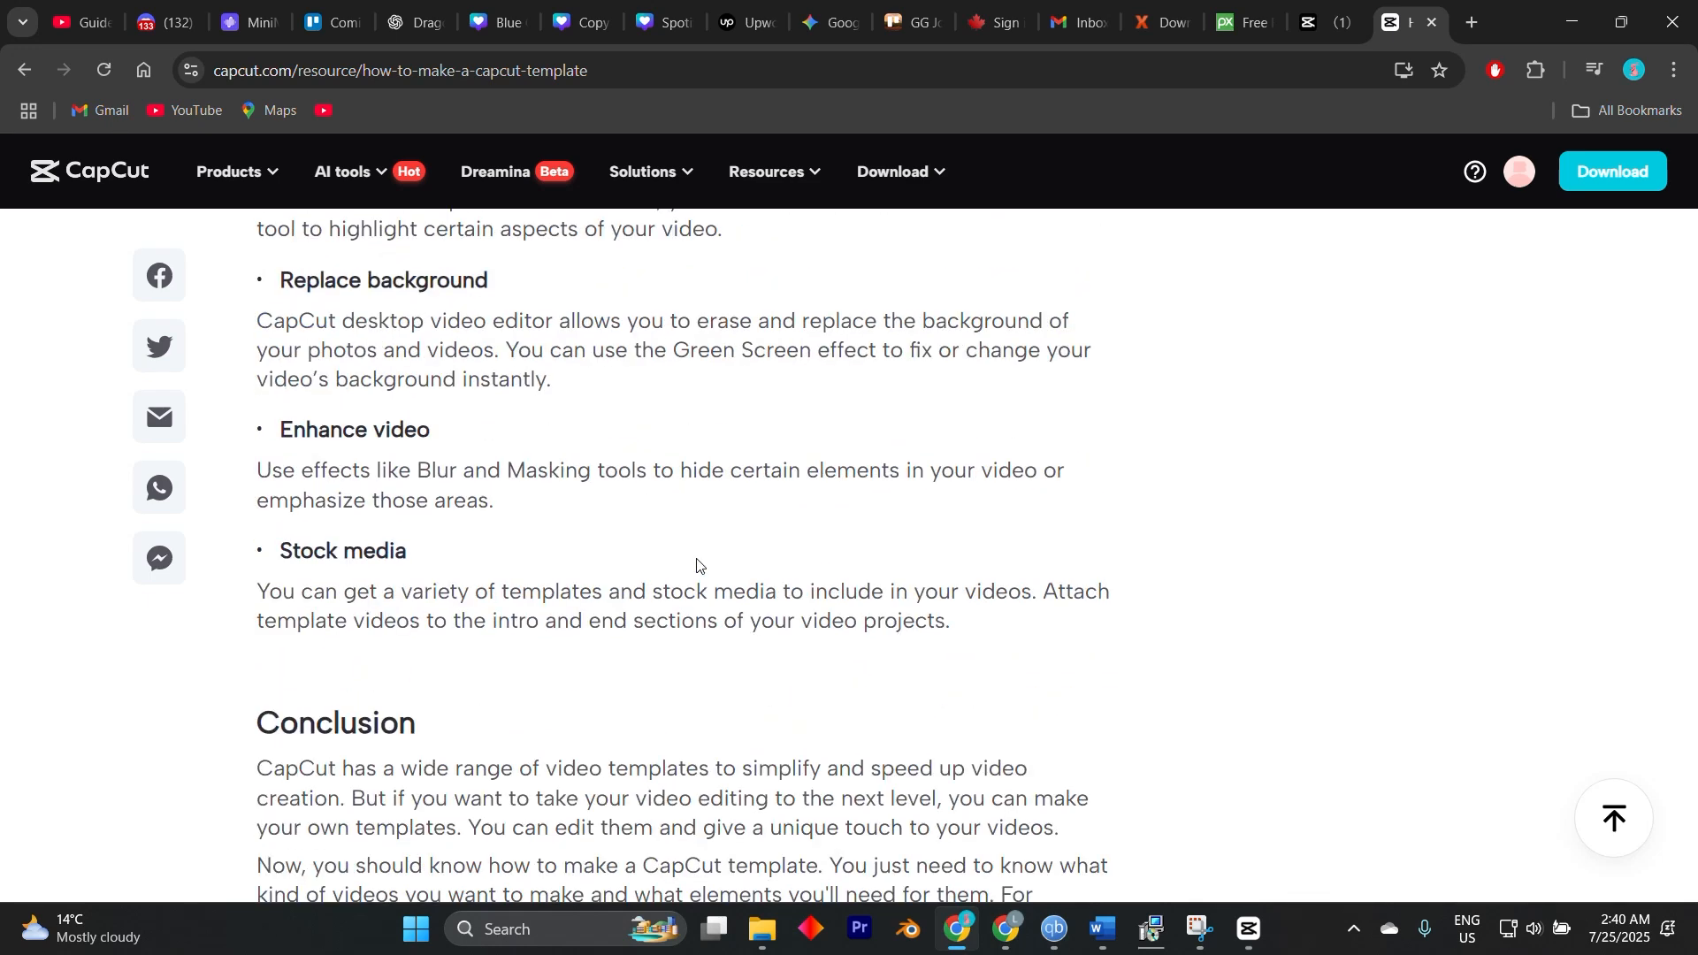
scroll(698, 561, "down", 4)
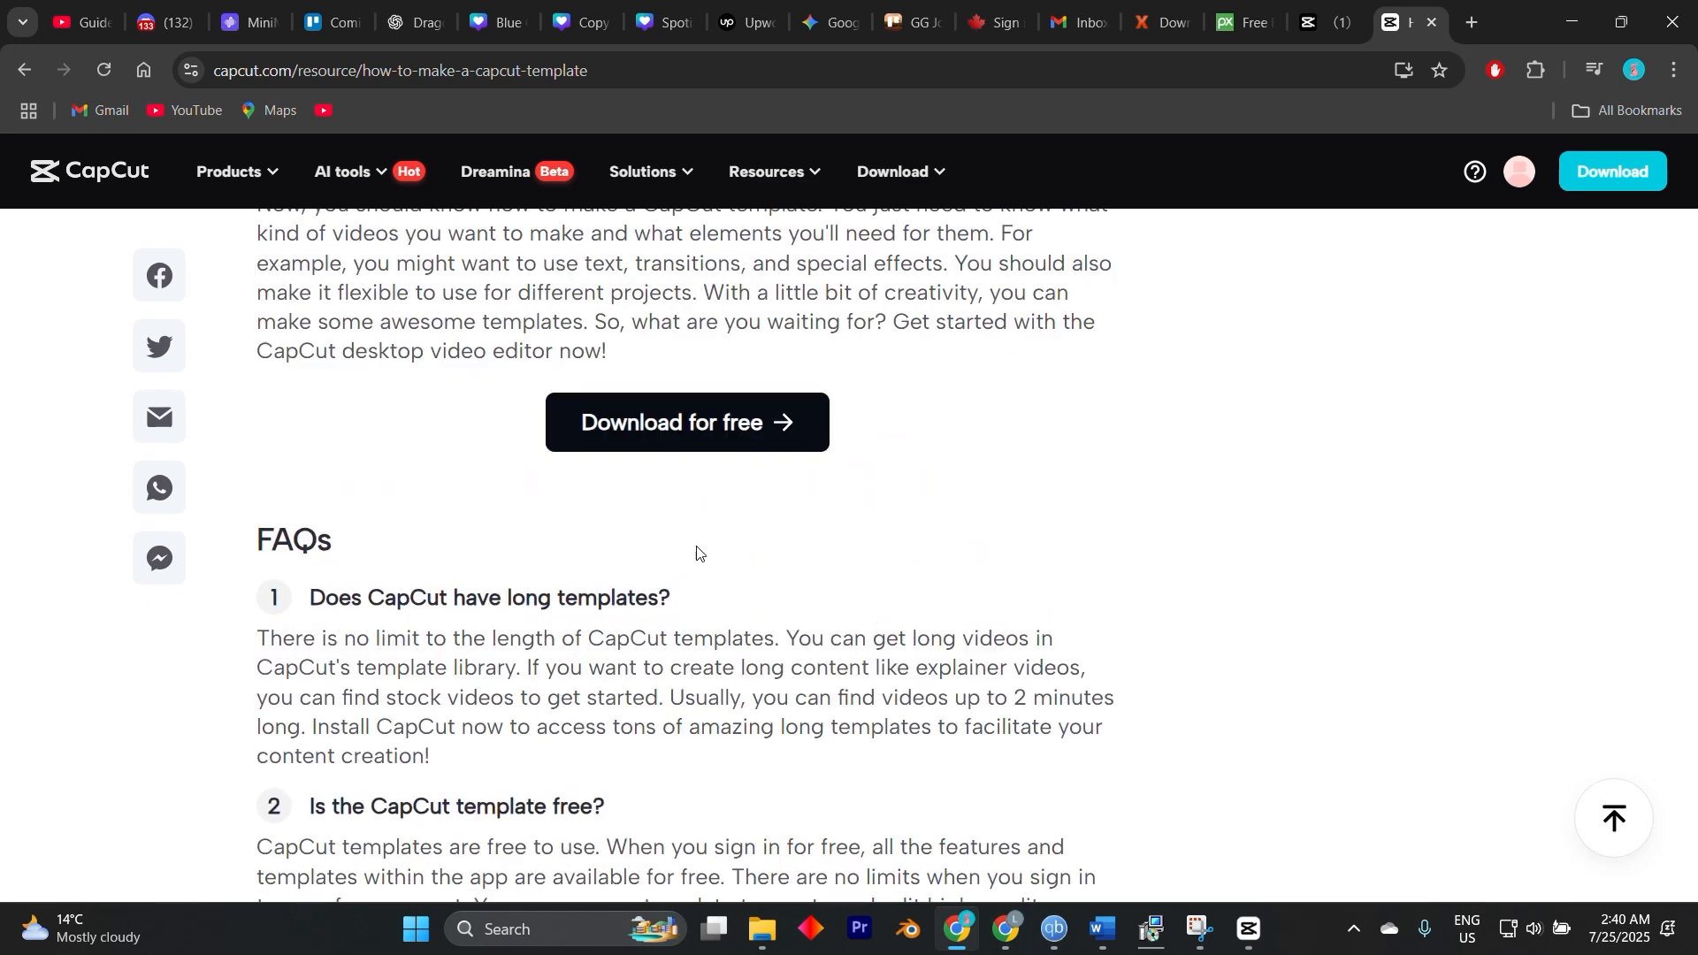
Review the article again from the Creator Program application step down to its conclusion.
scroll(697, 564, "up", 15)
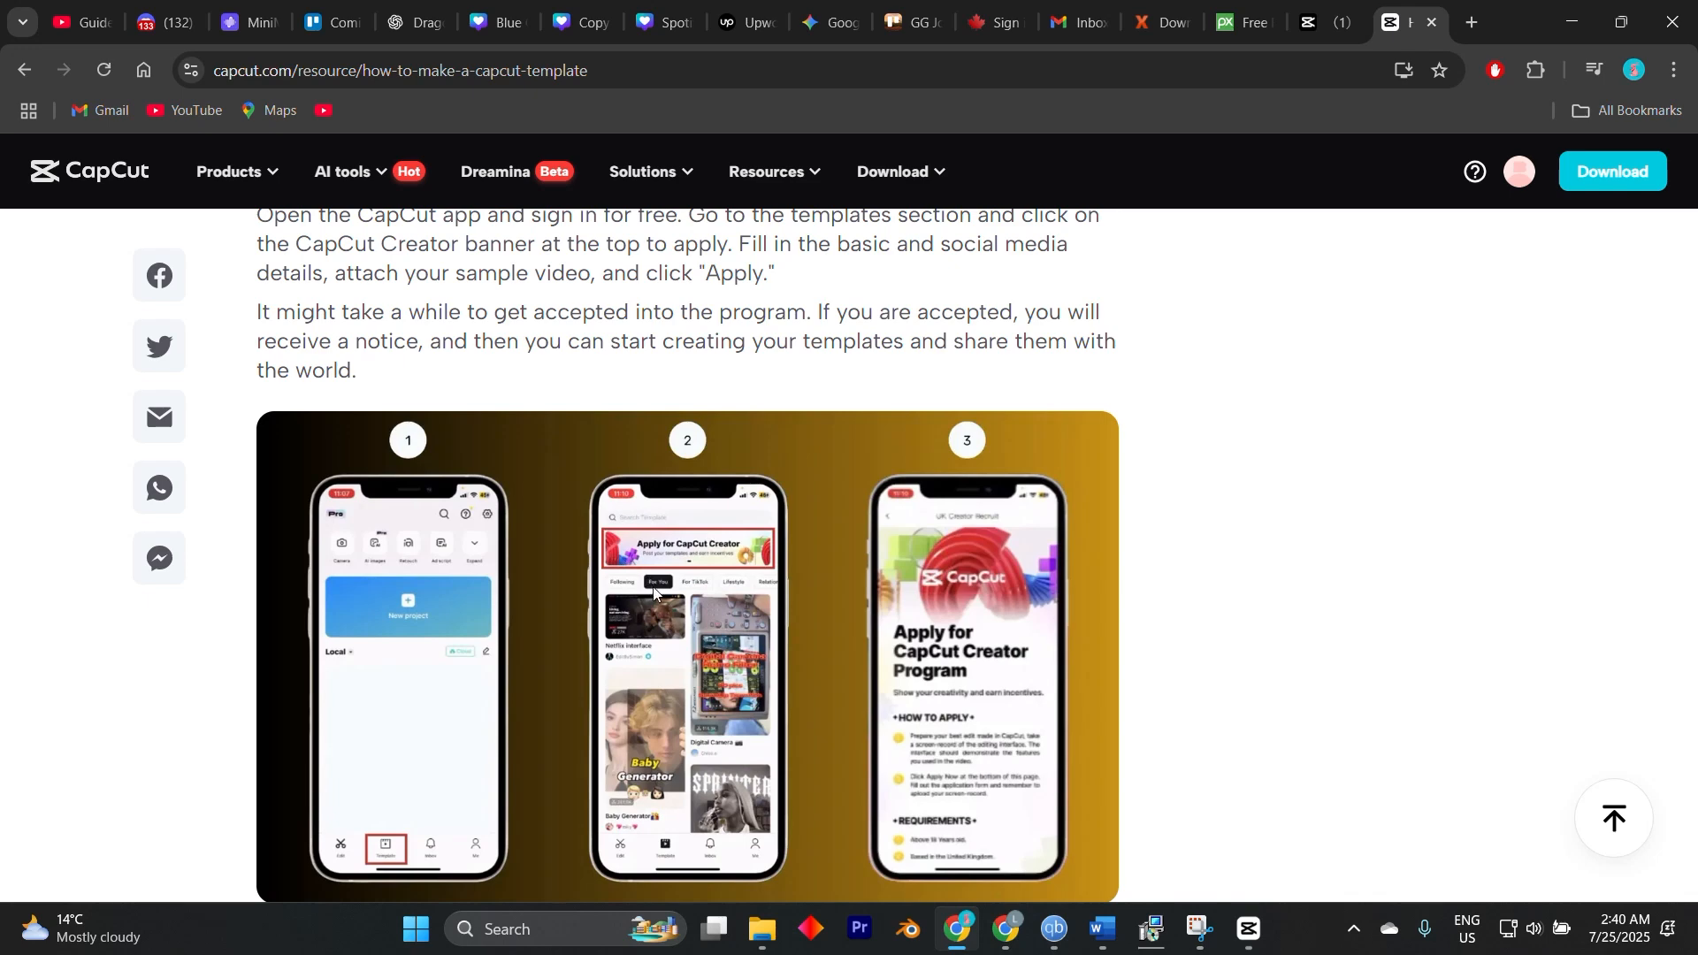
scroll(659, 583, "down", 3)
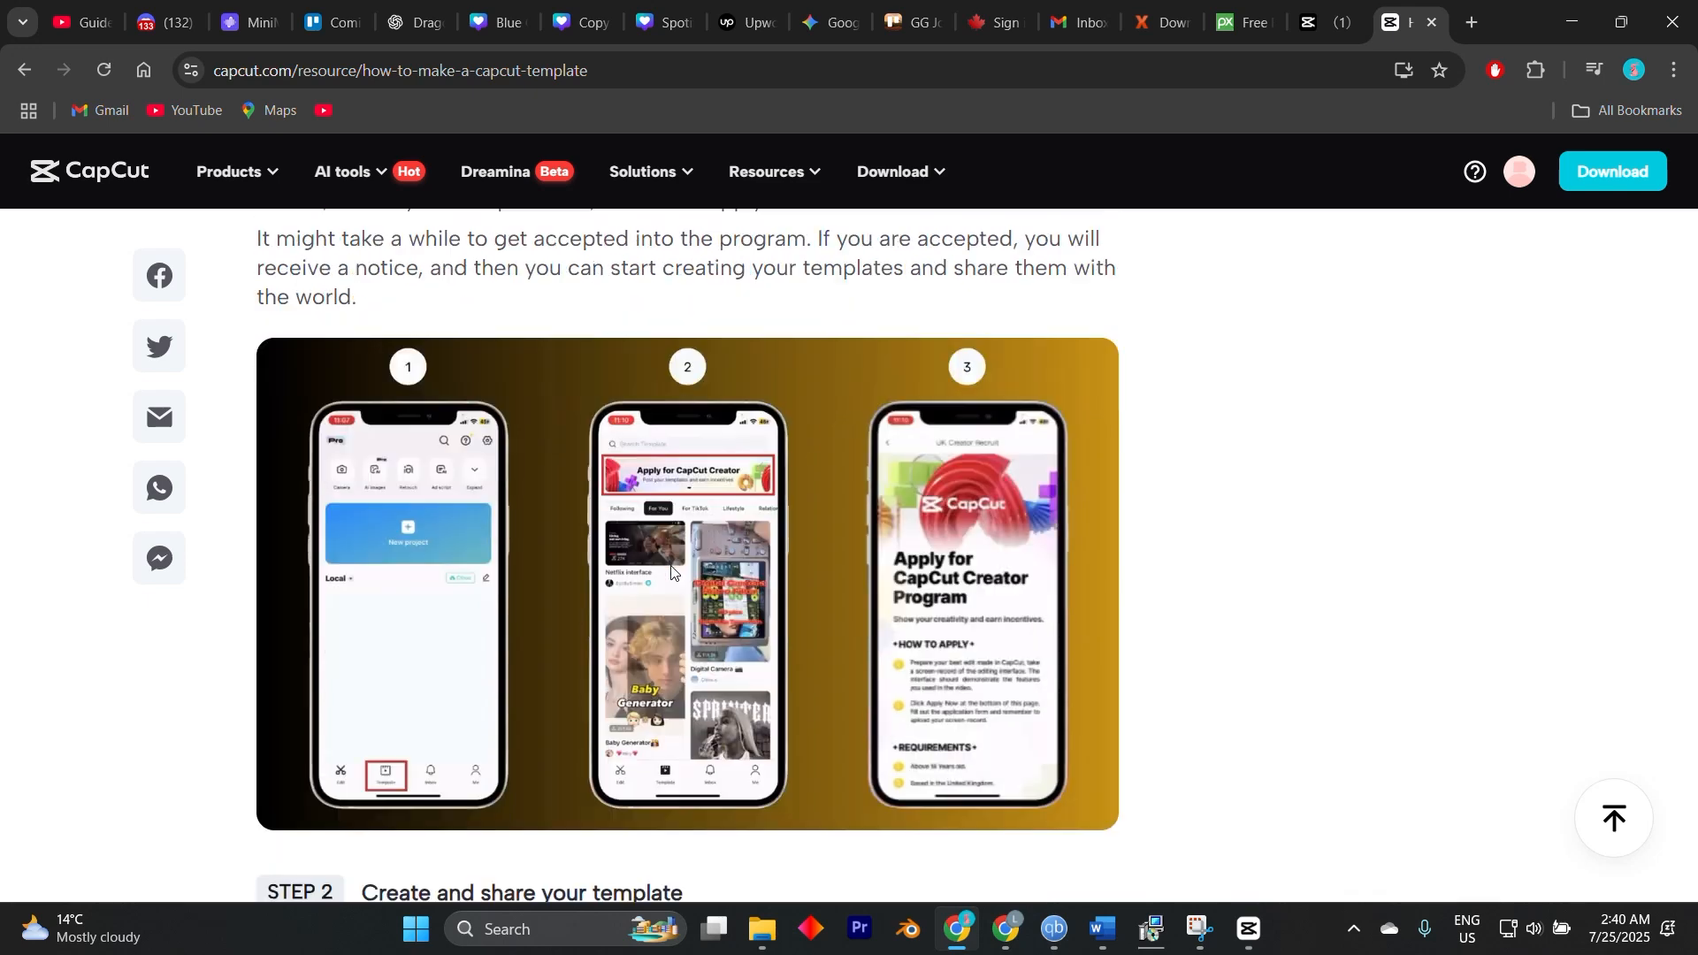
scroll(699, 557, "down", 4)
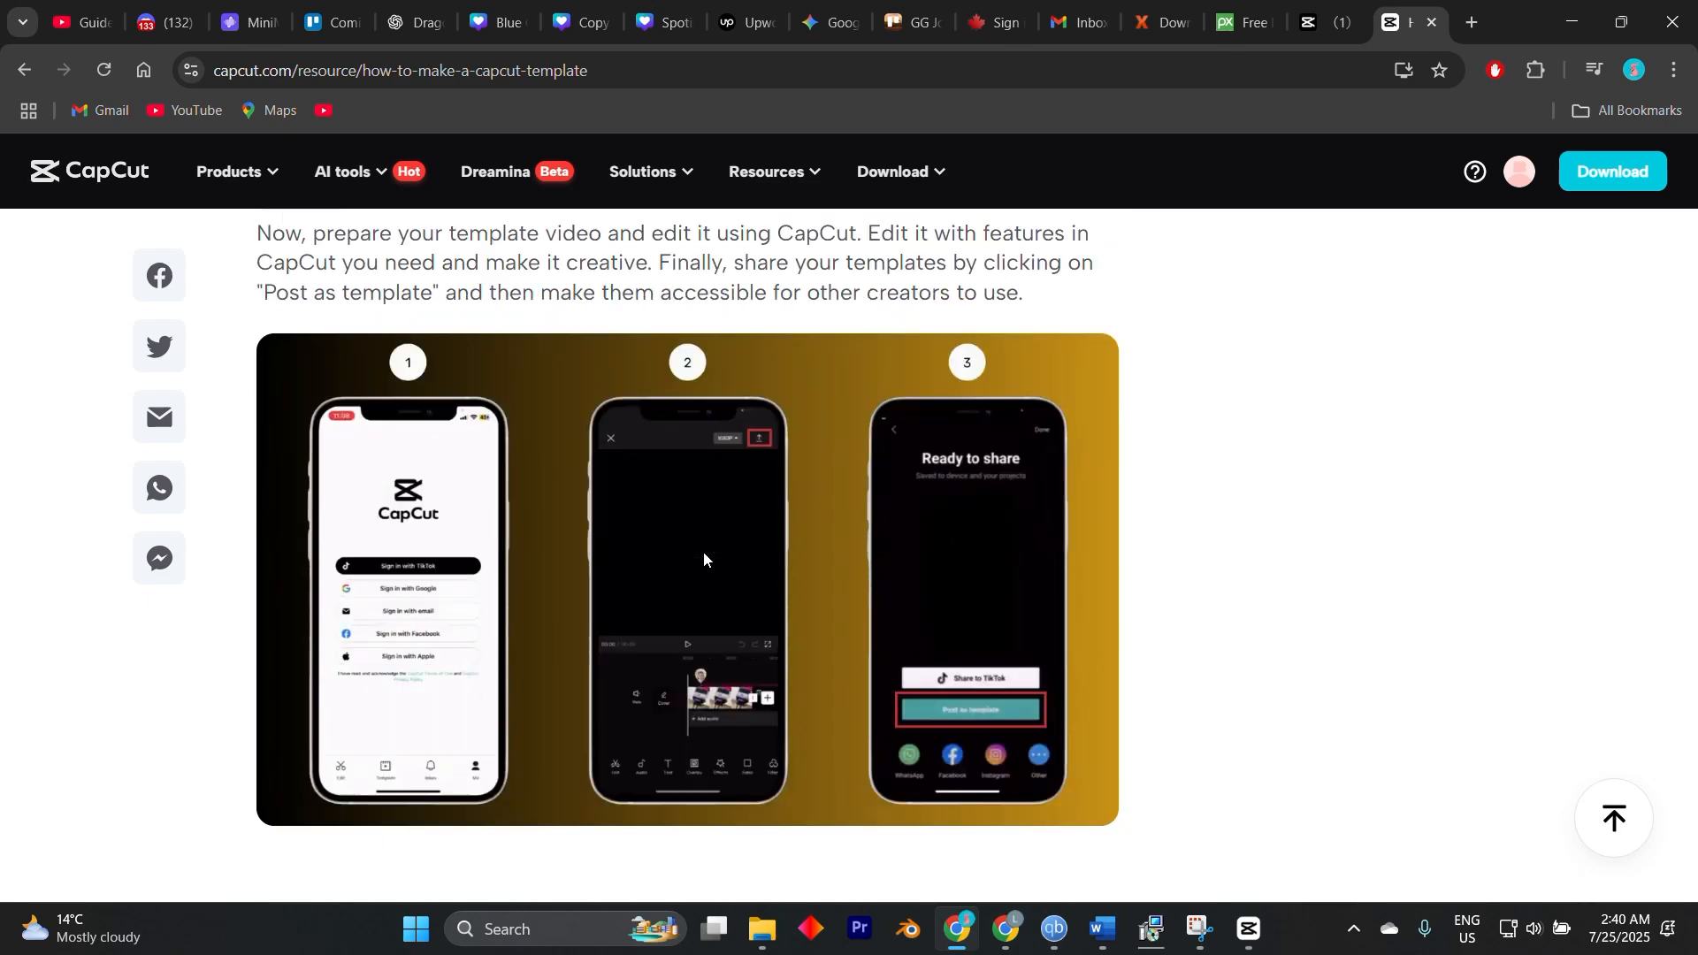
scroll(705, 559, "down", 3)
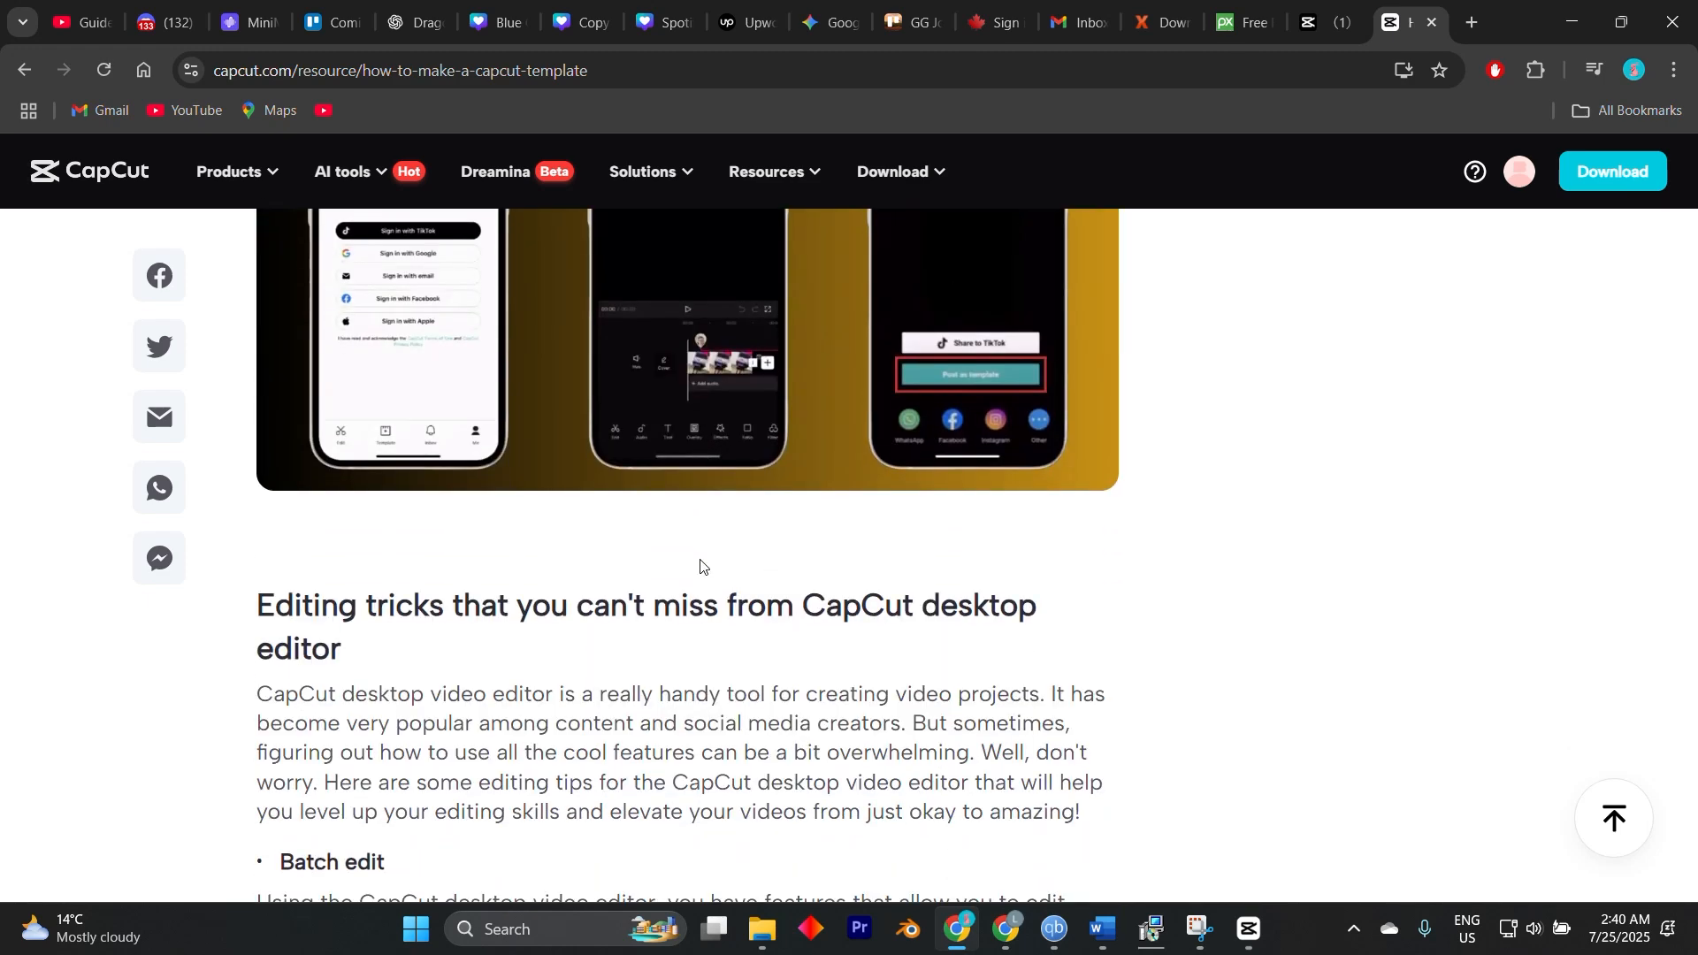
scroll(701, 566, "down", 3)
scroll(699, 568, "down", 6)
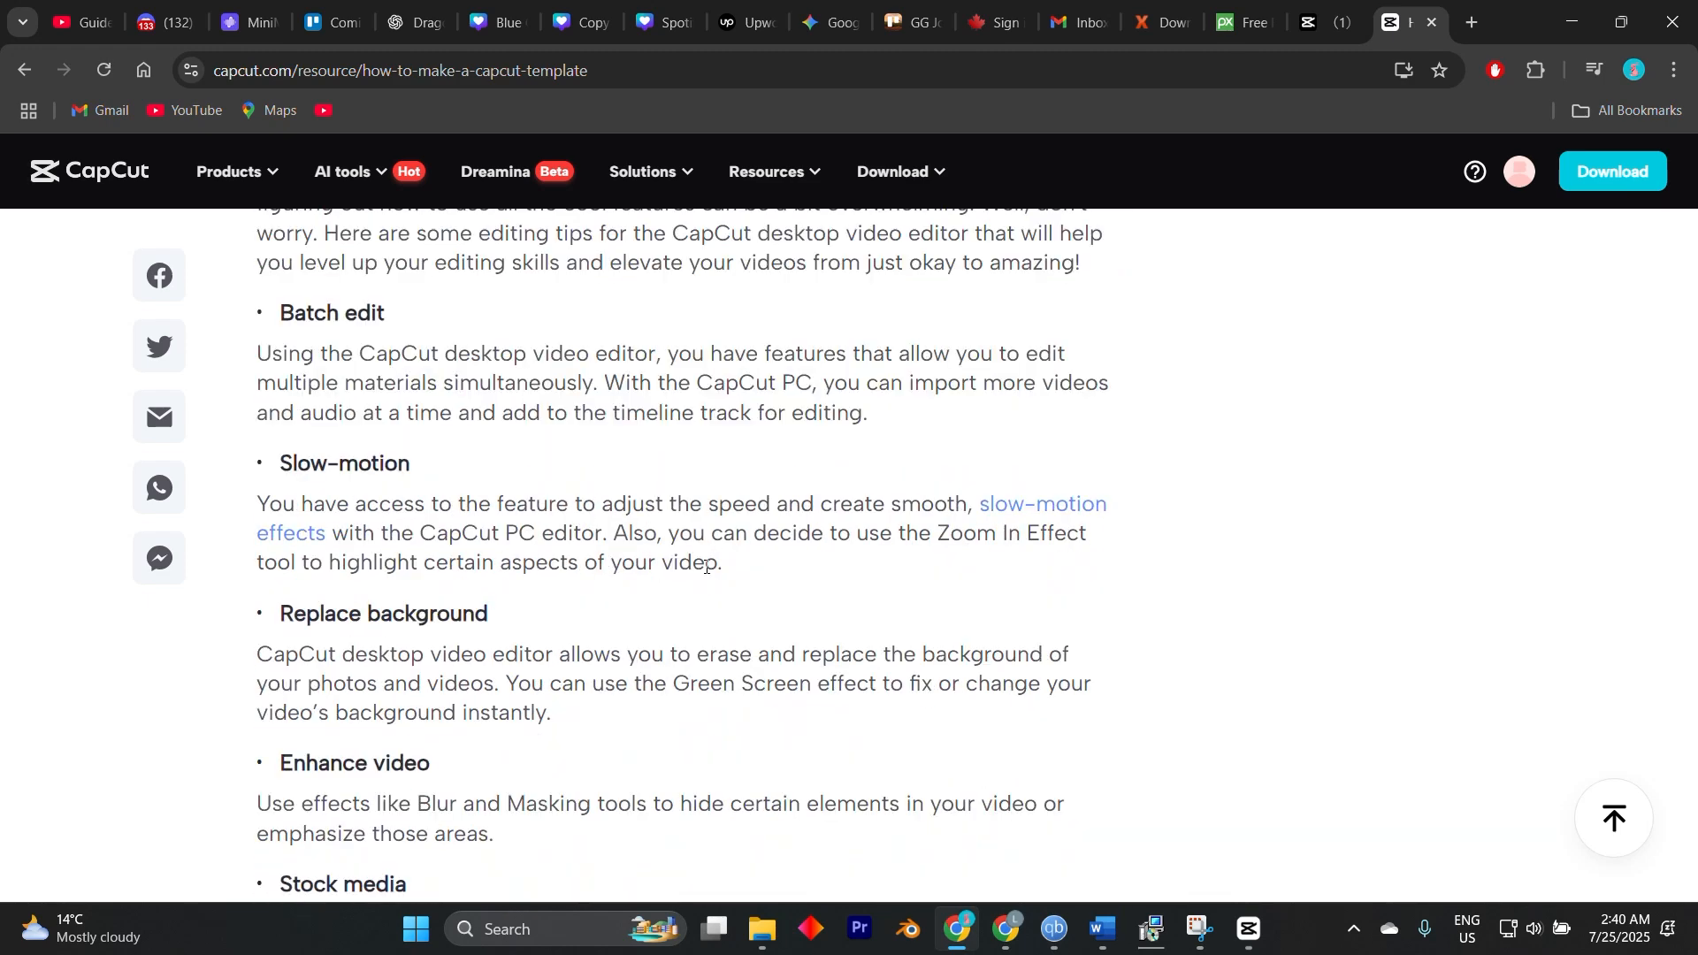
scroll(697, 566, "down", 8)
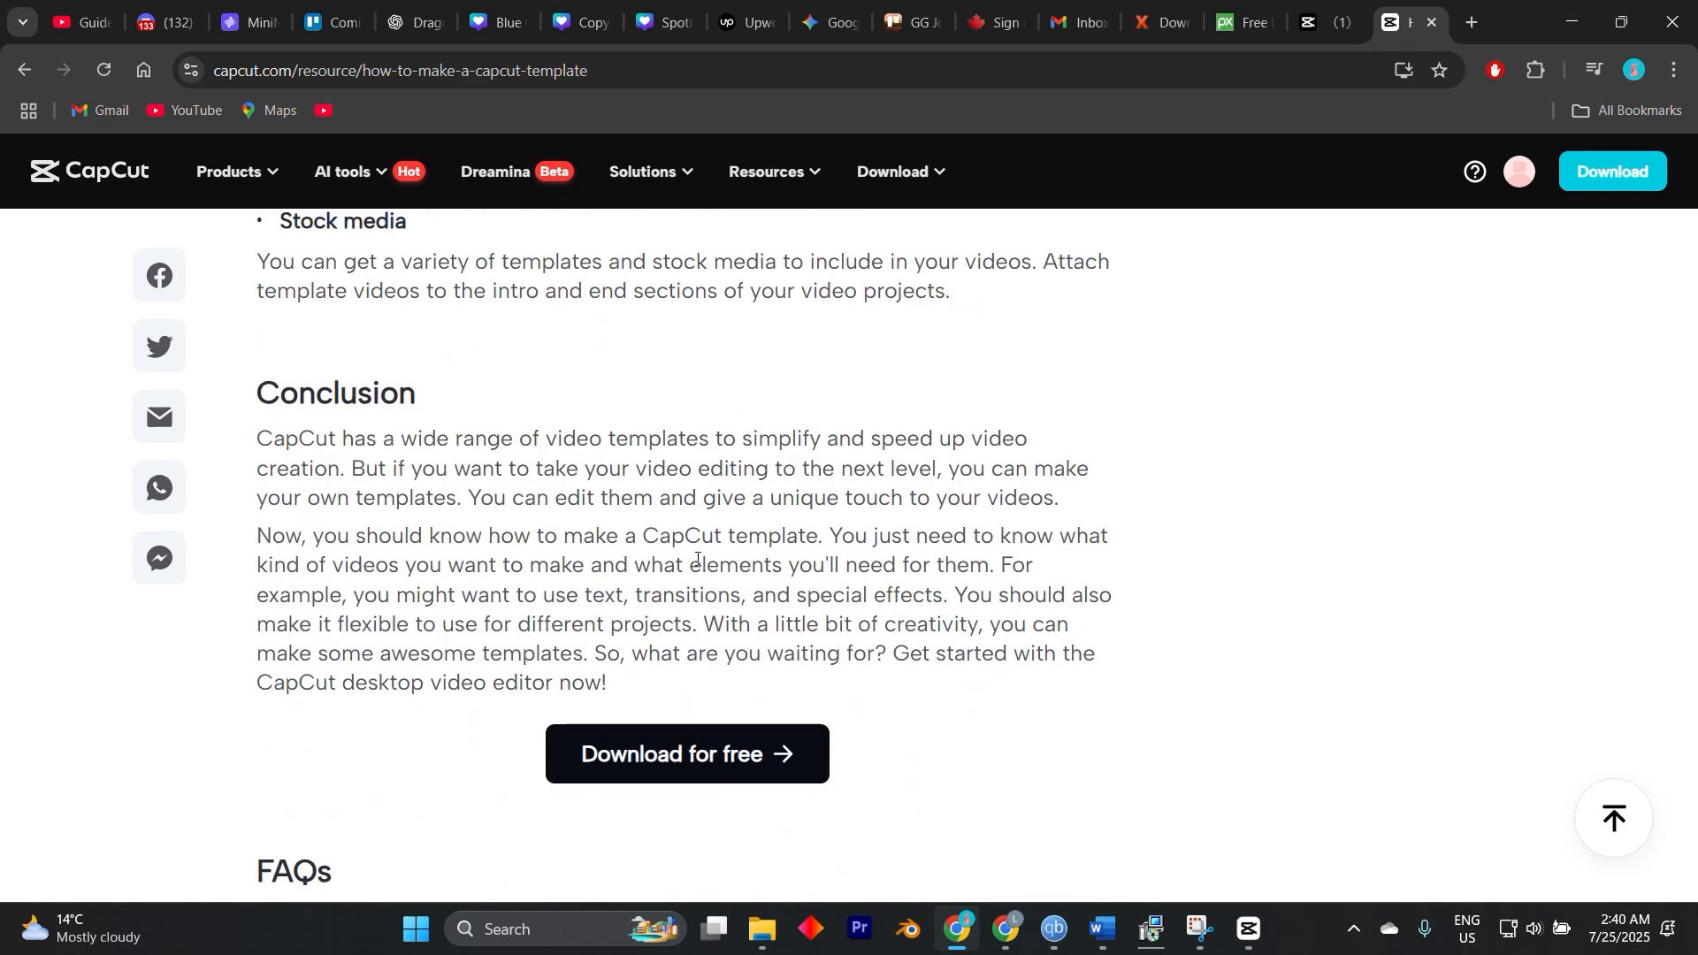
Go back through the article's template posting and creator application steps to the section on duplicating a template project.
scroll(697, 562, "up", 7)
scroll(712, 517, "up", 9)
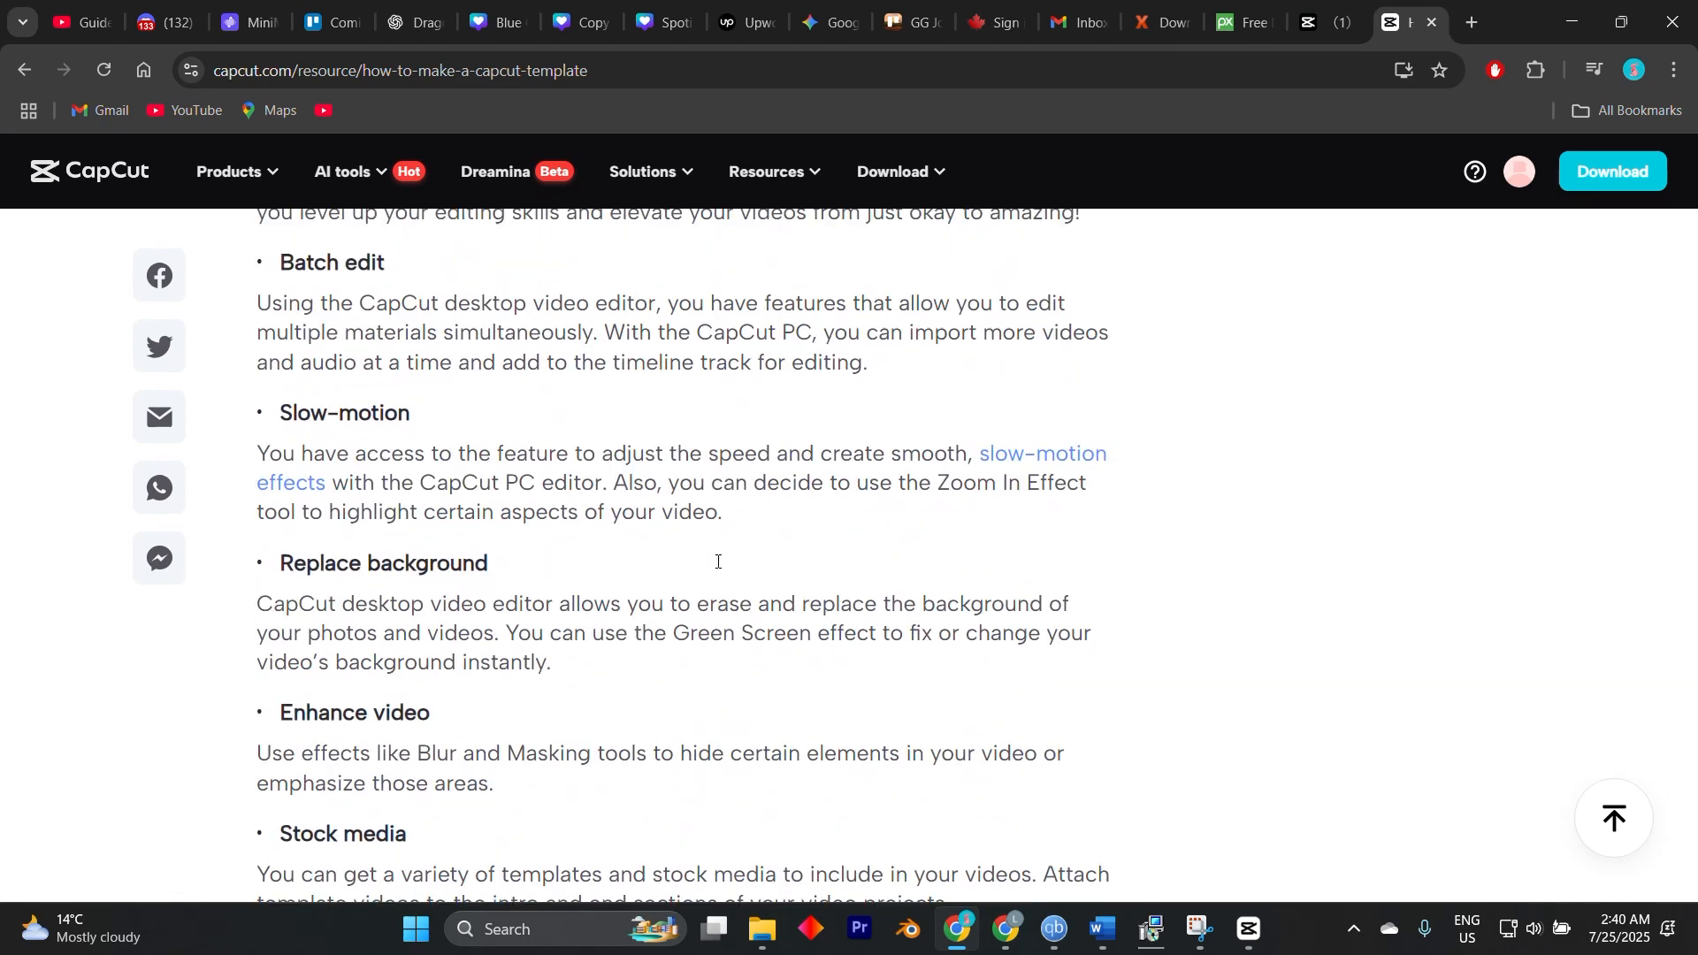
scroll(695, 568, "up", 5)
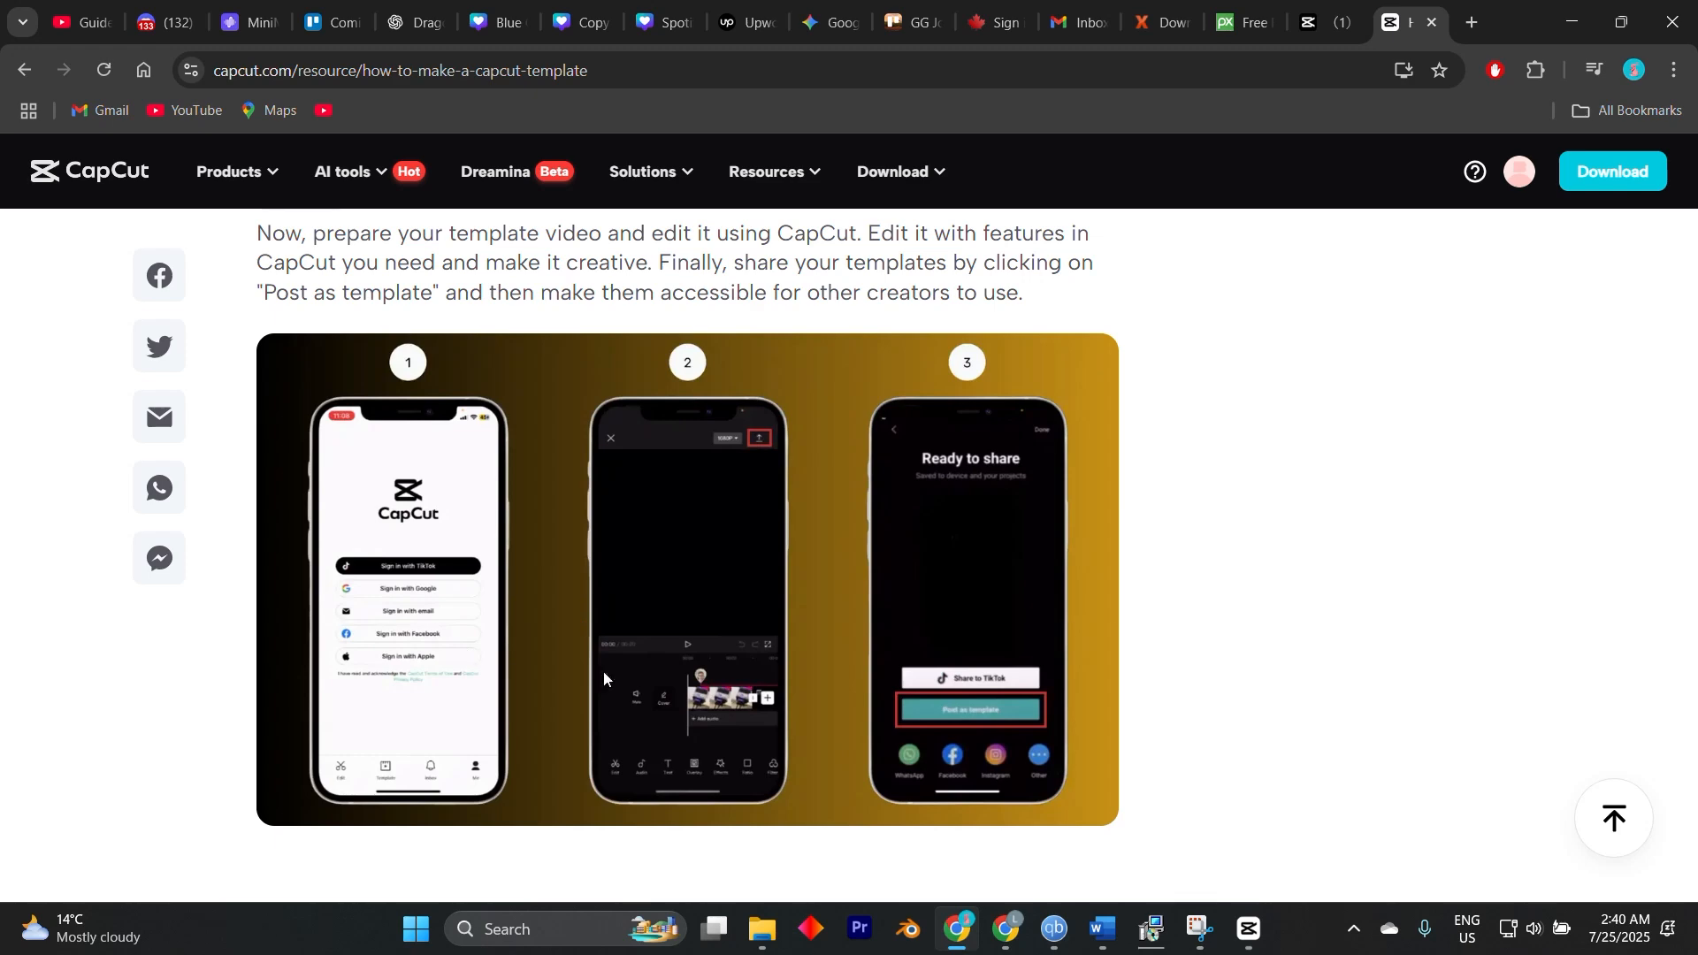
scroll(986, 589, "up", 2)
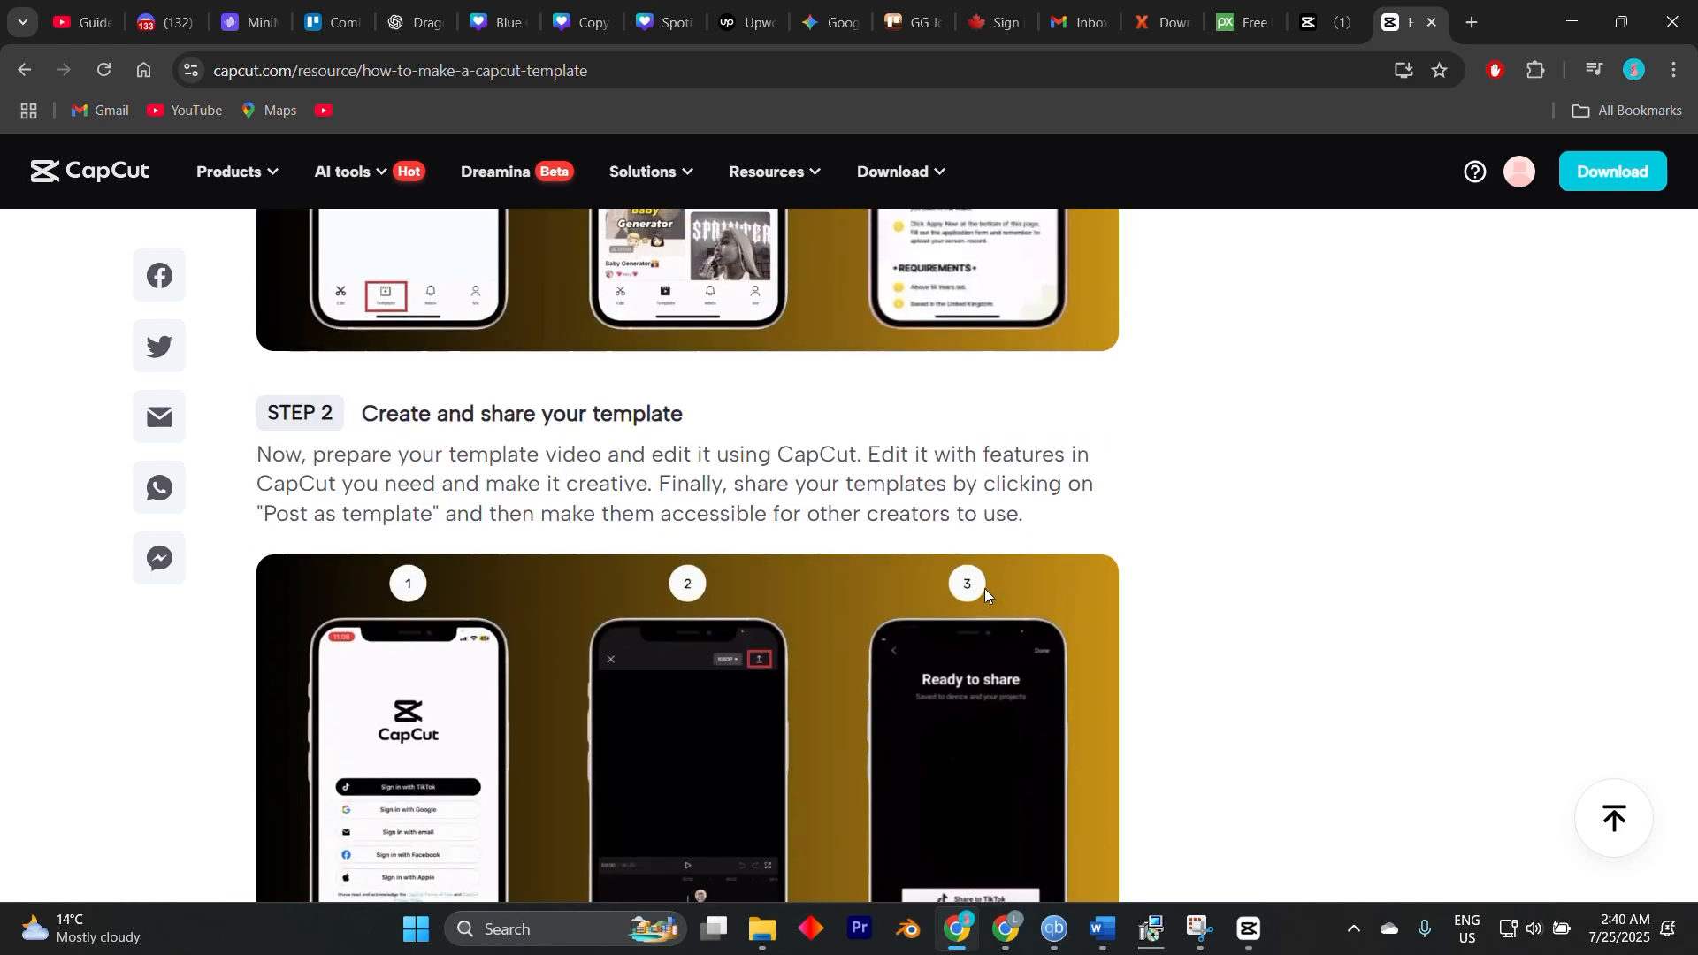
scroll(984, 587, "up", 5)
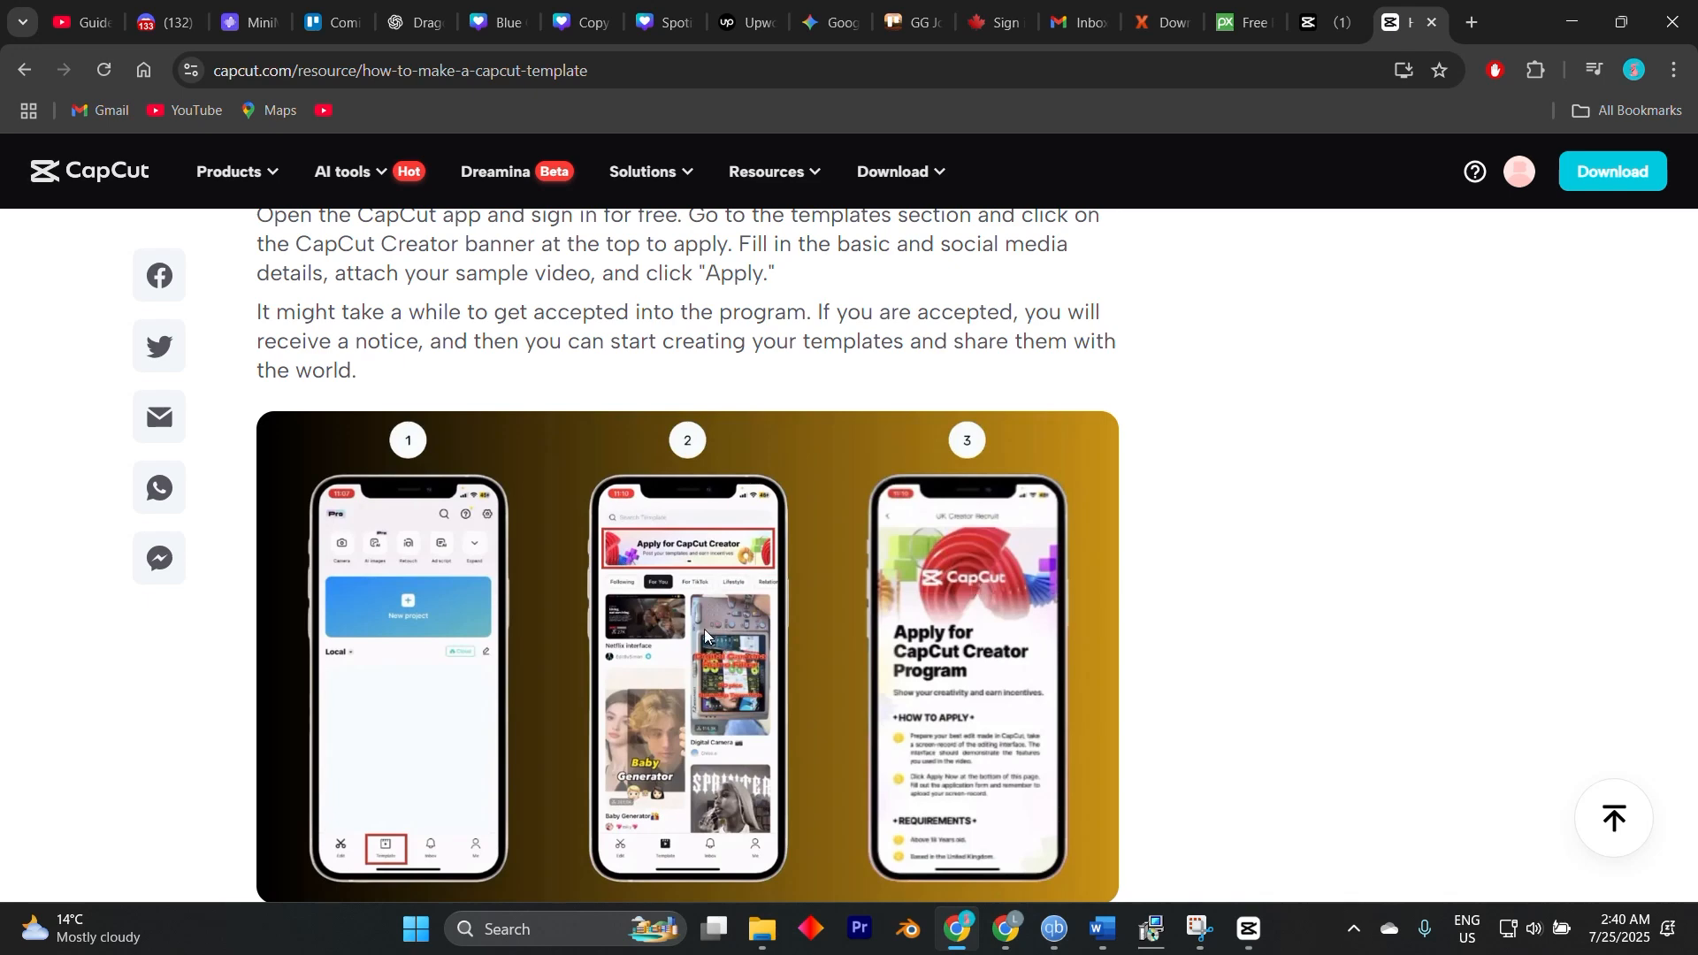
scroll(705, 634, "up", 7)
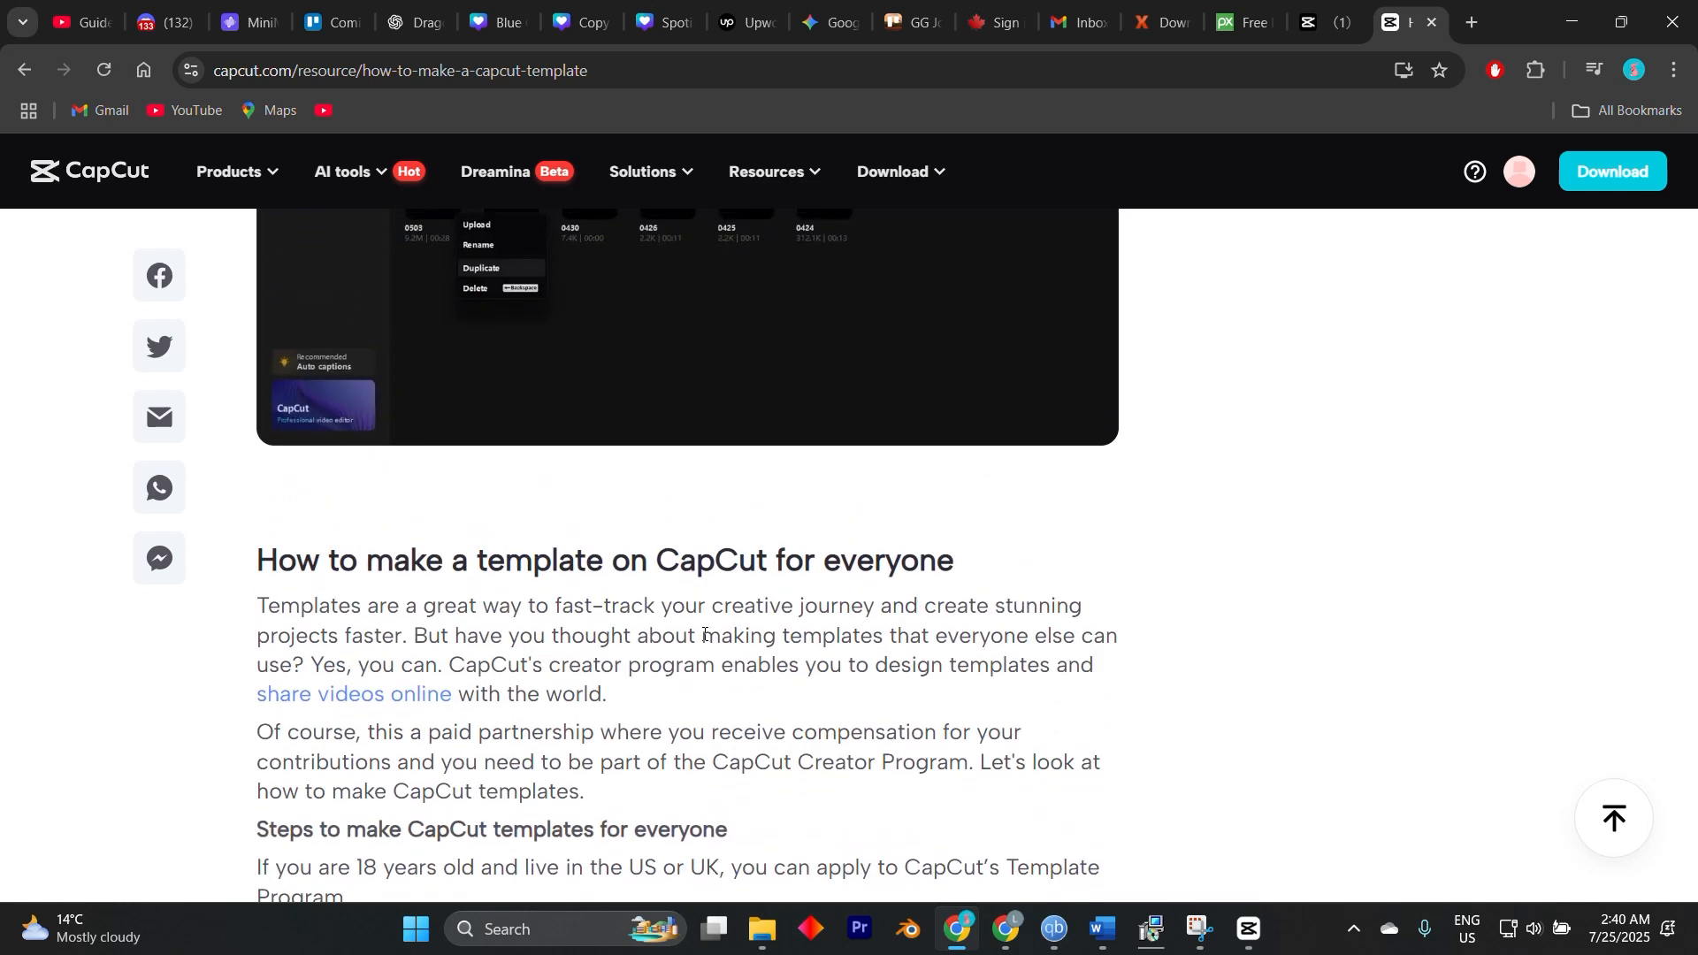
scroll(705, 633, "up", 5)
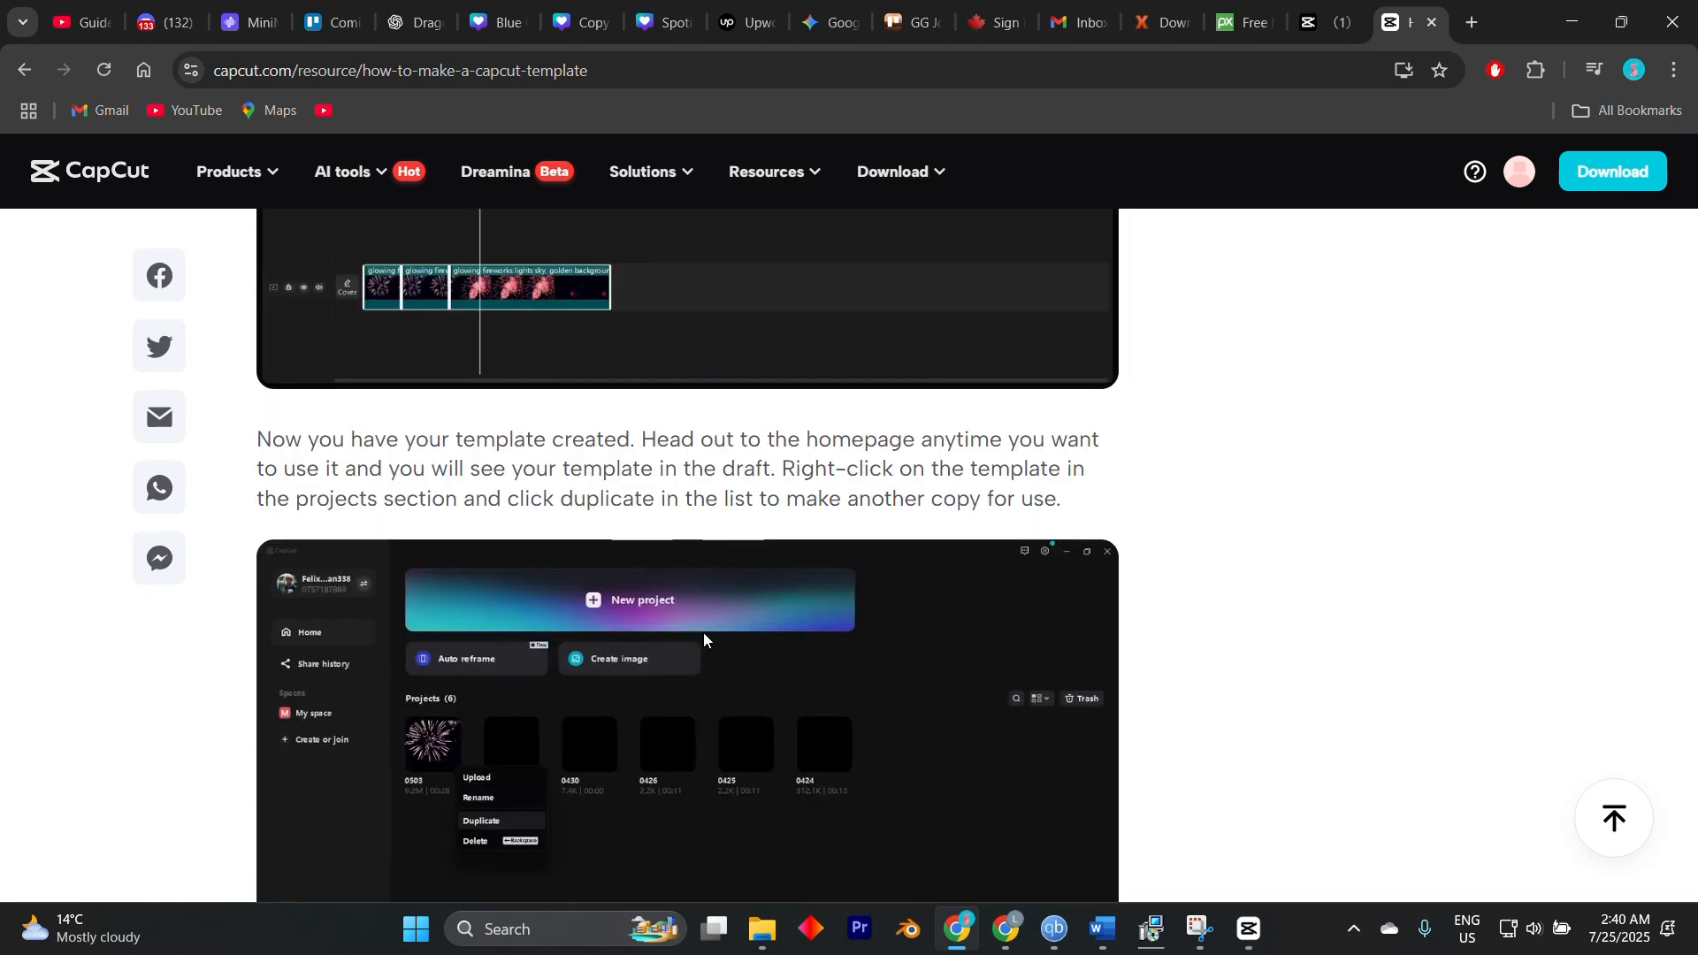
scroll(703, 633, "down", 4)
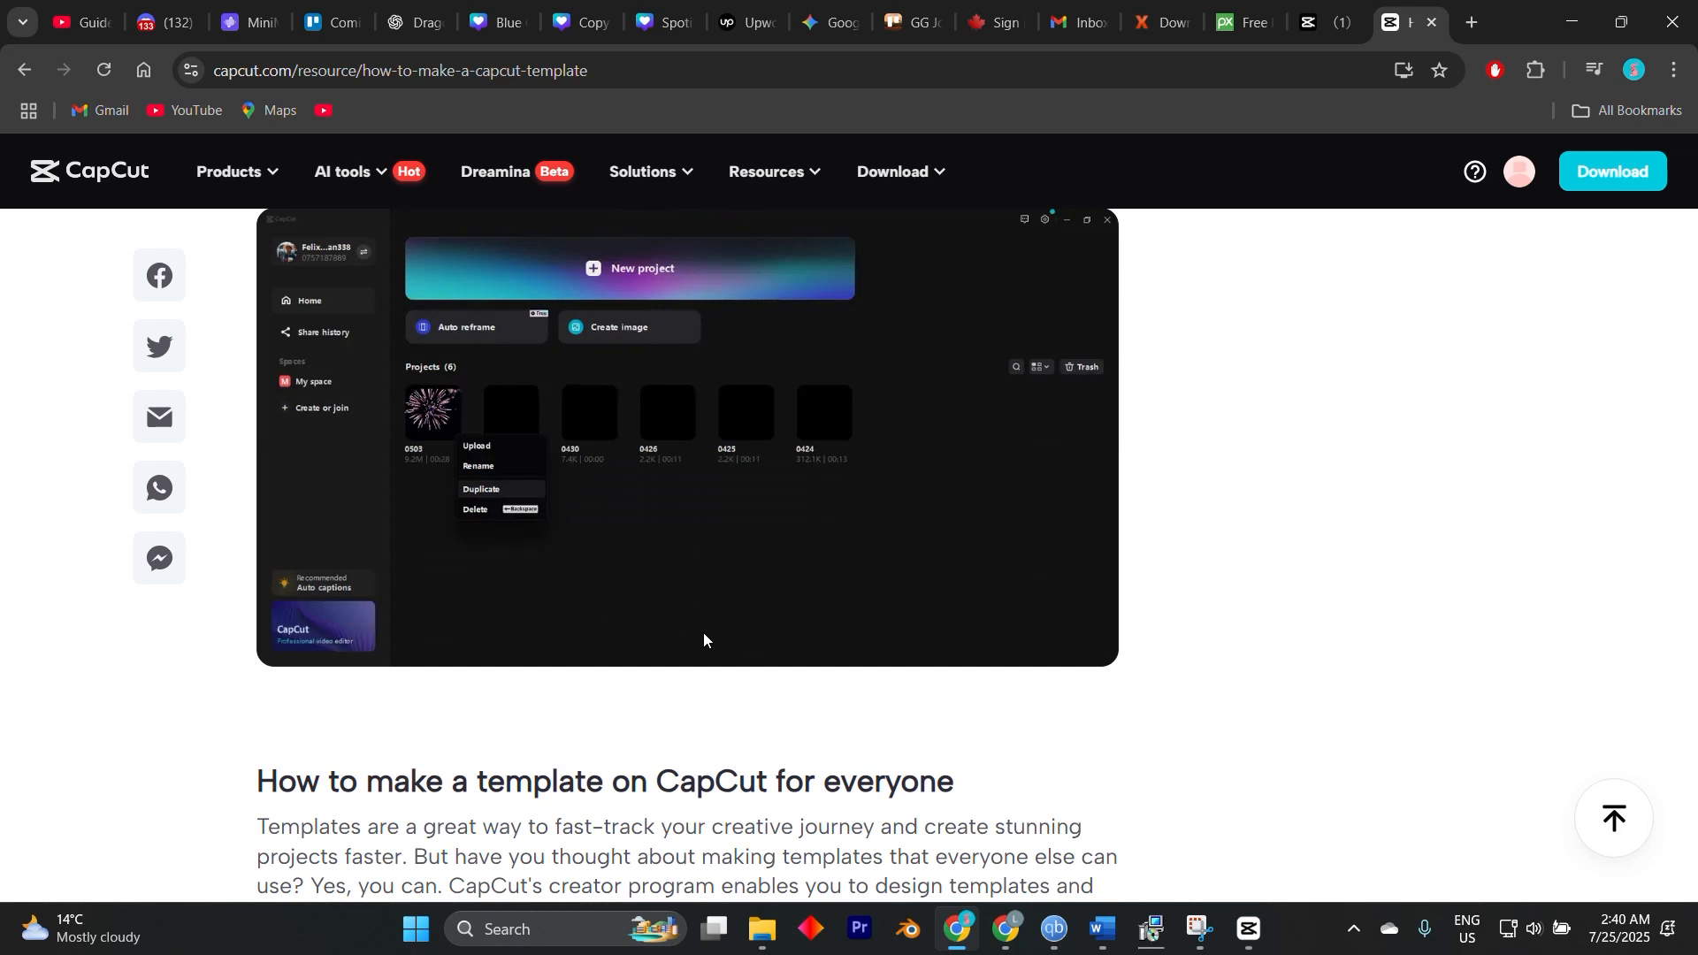
Switch to the CapCut editor and check an earlier frame of the template copy on the timeline.
scroll(703, 634, "down", 1)
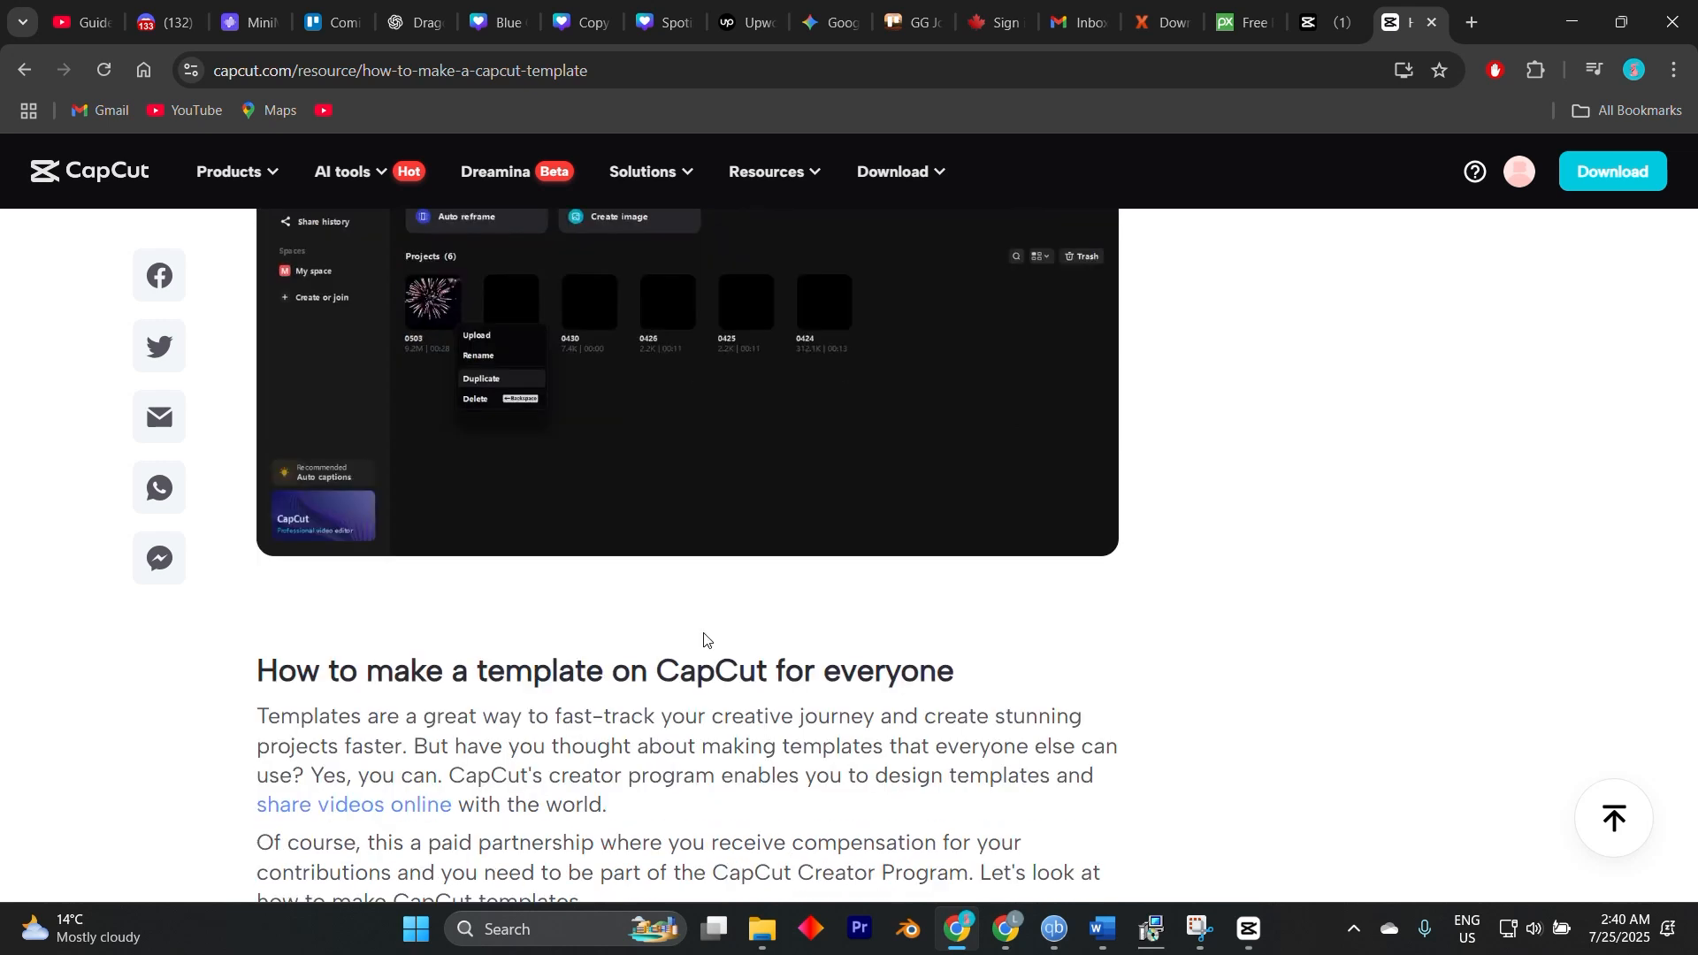
left_click(1248, 929)
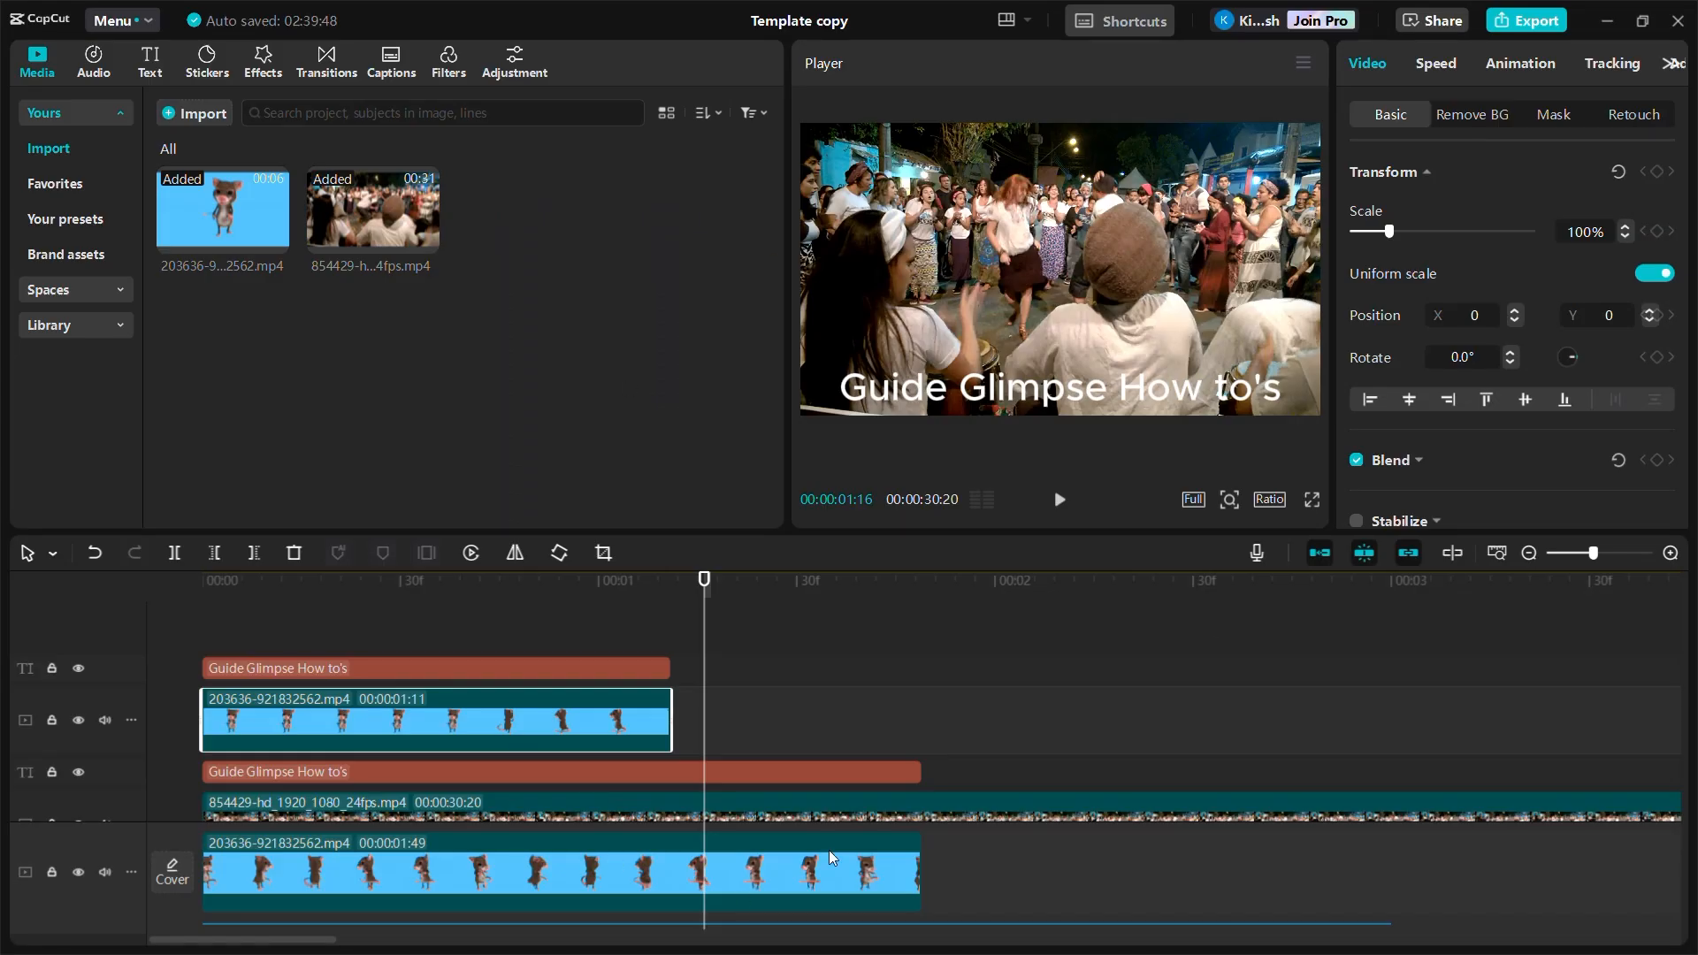
left_click_drag(705, 635, 557, 865)
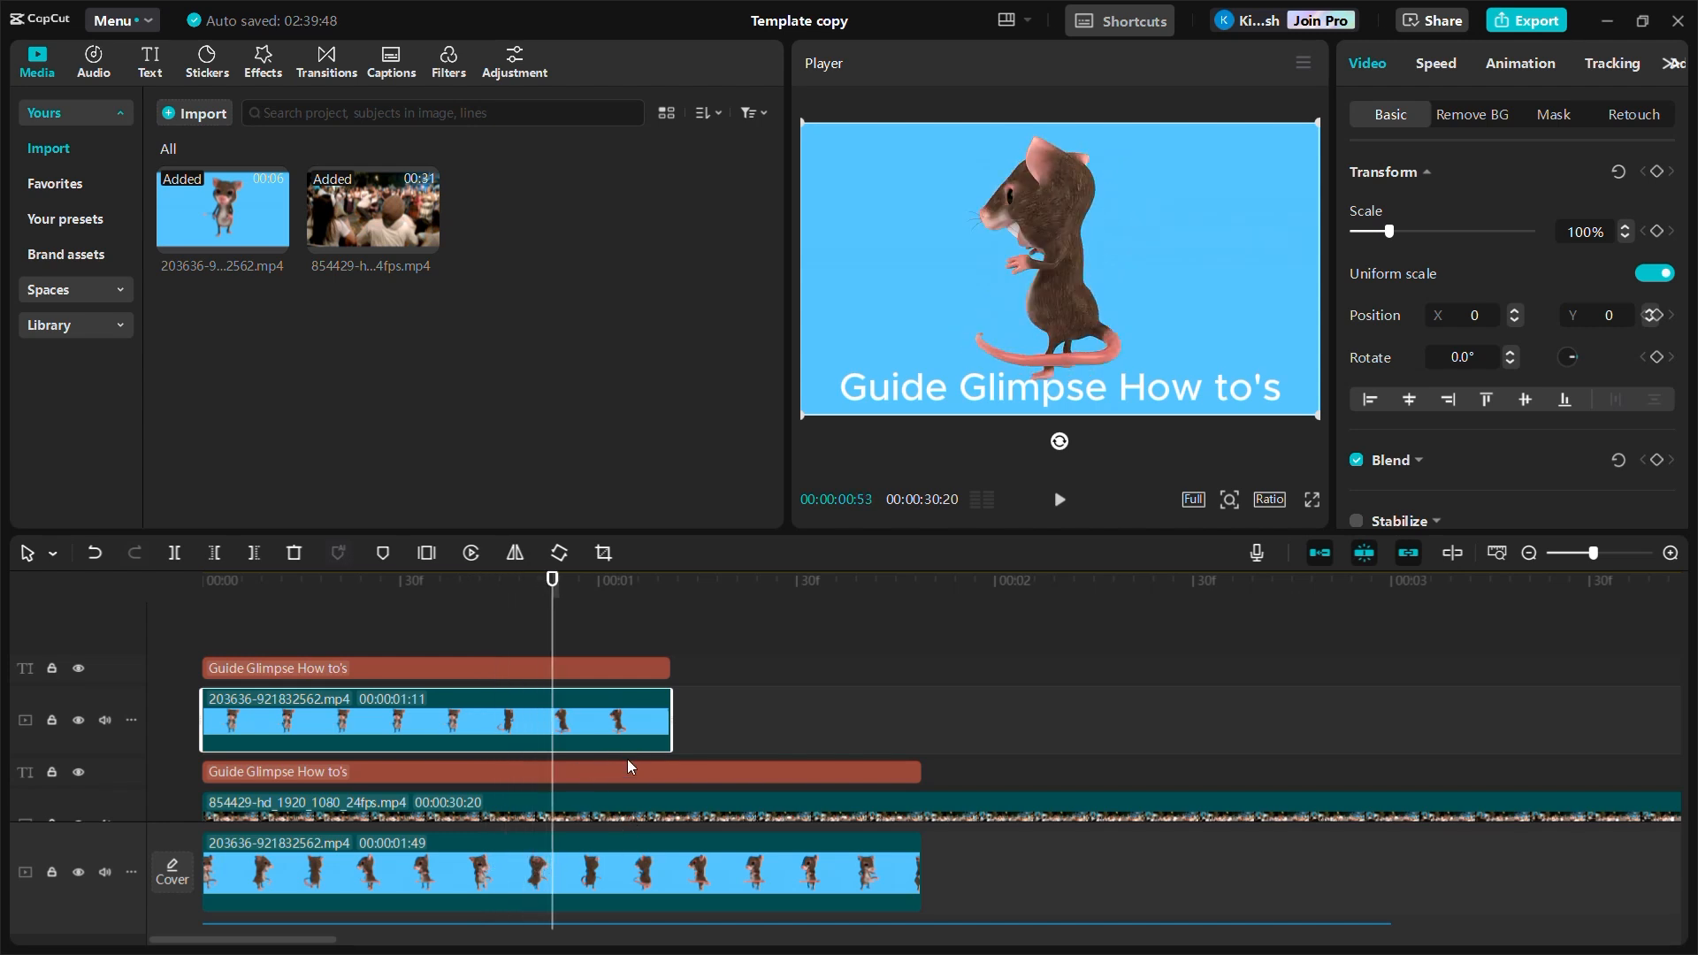
left_click(1607, 21)
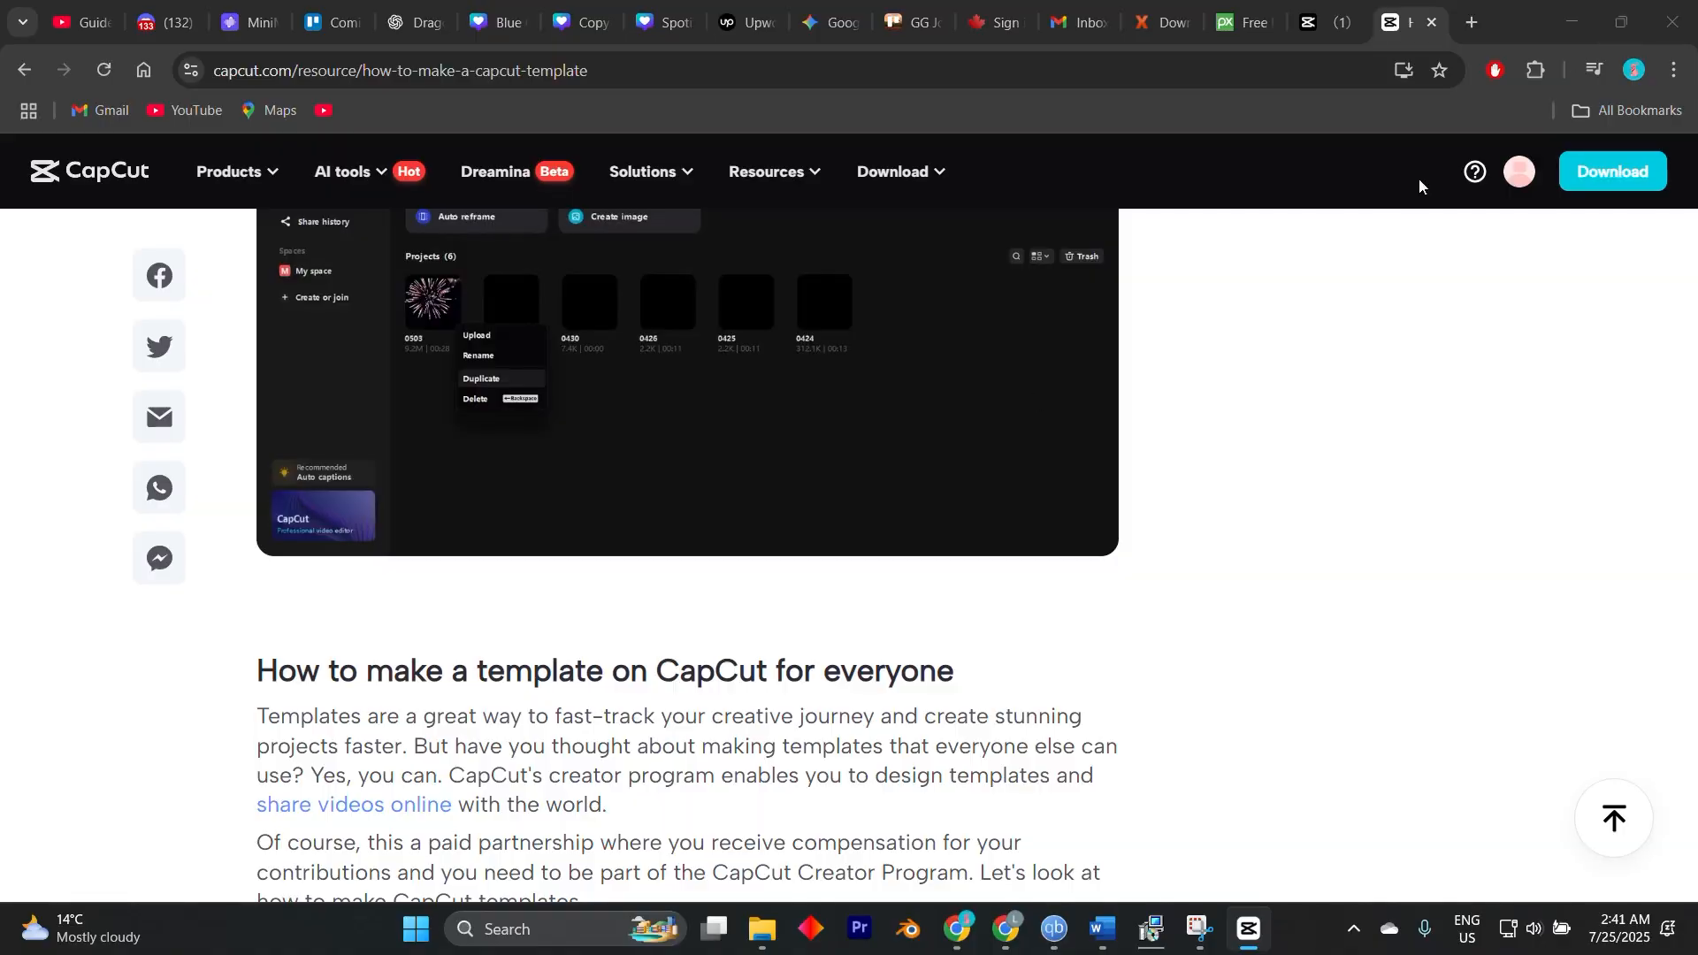
Return to the browser article and review its editing and export steps down to applying to the CapCut Creator program.
scroll(780, 580, "up", 5)
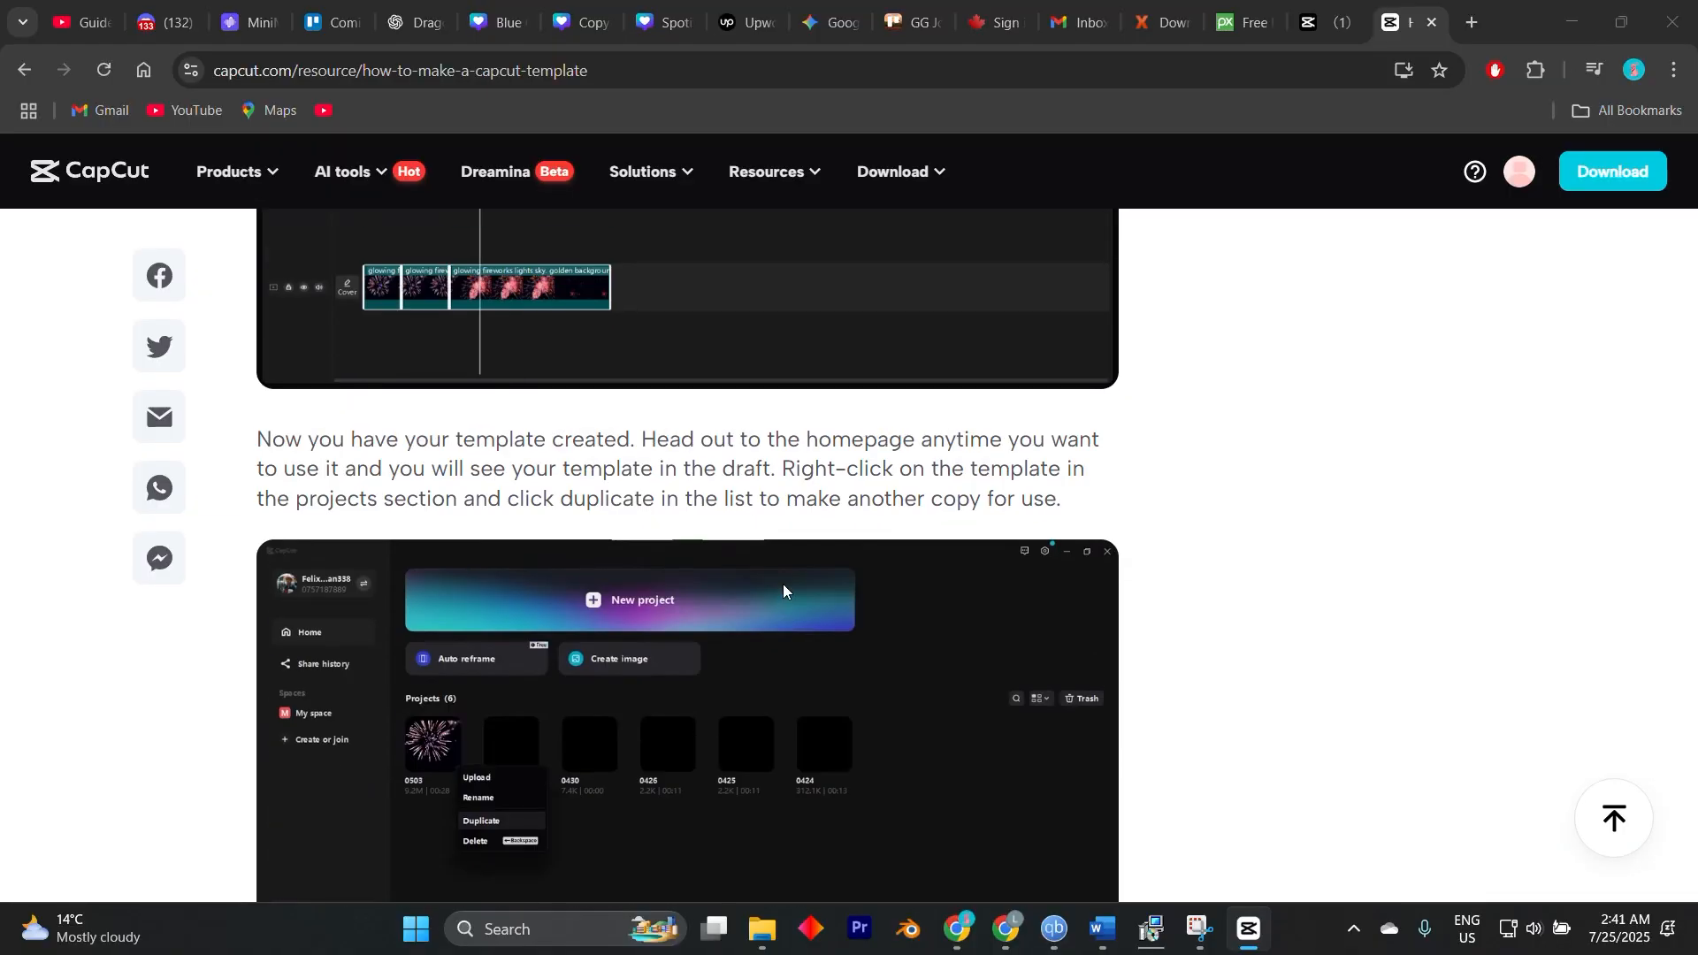
scroll(783, 590, "up", 3)
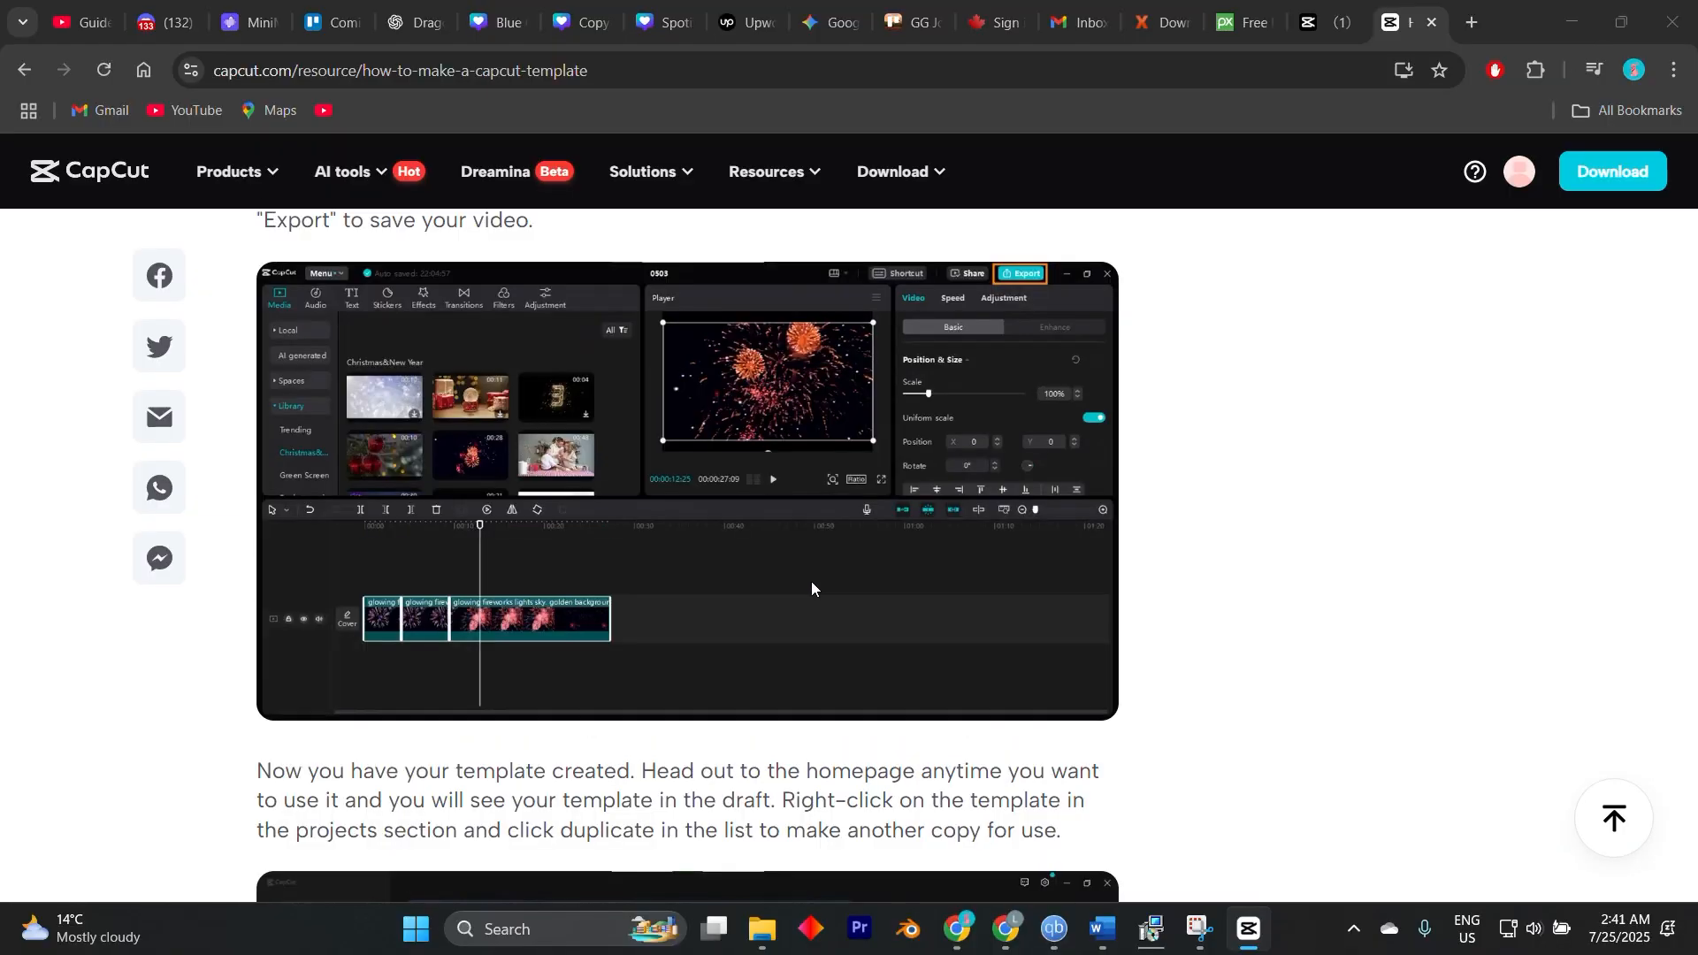
scroll(812, 586, "up", 6)
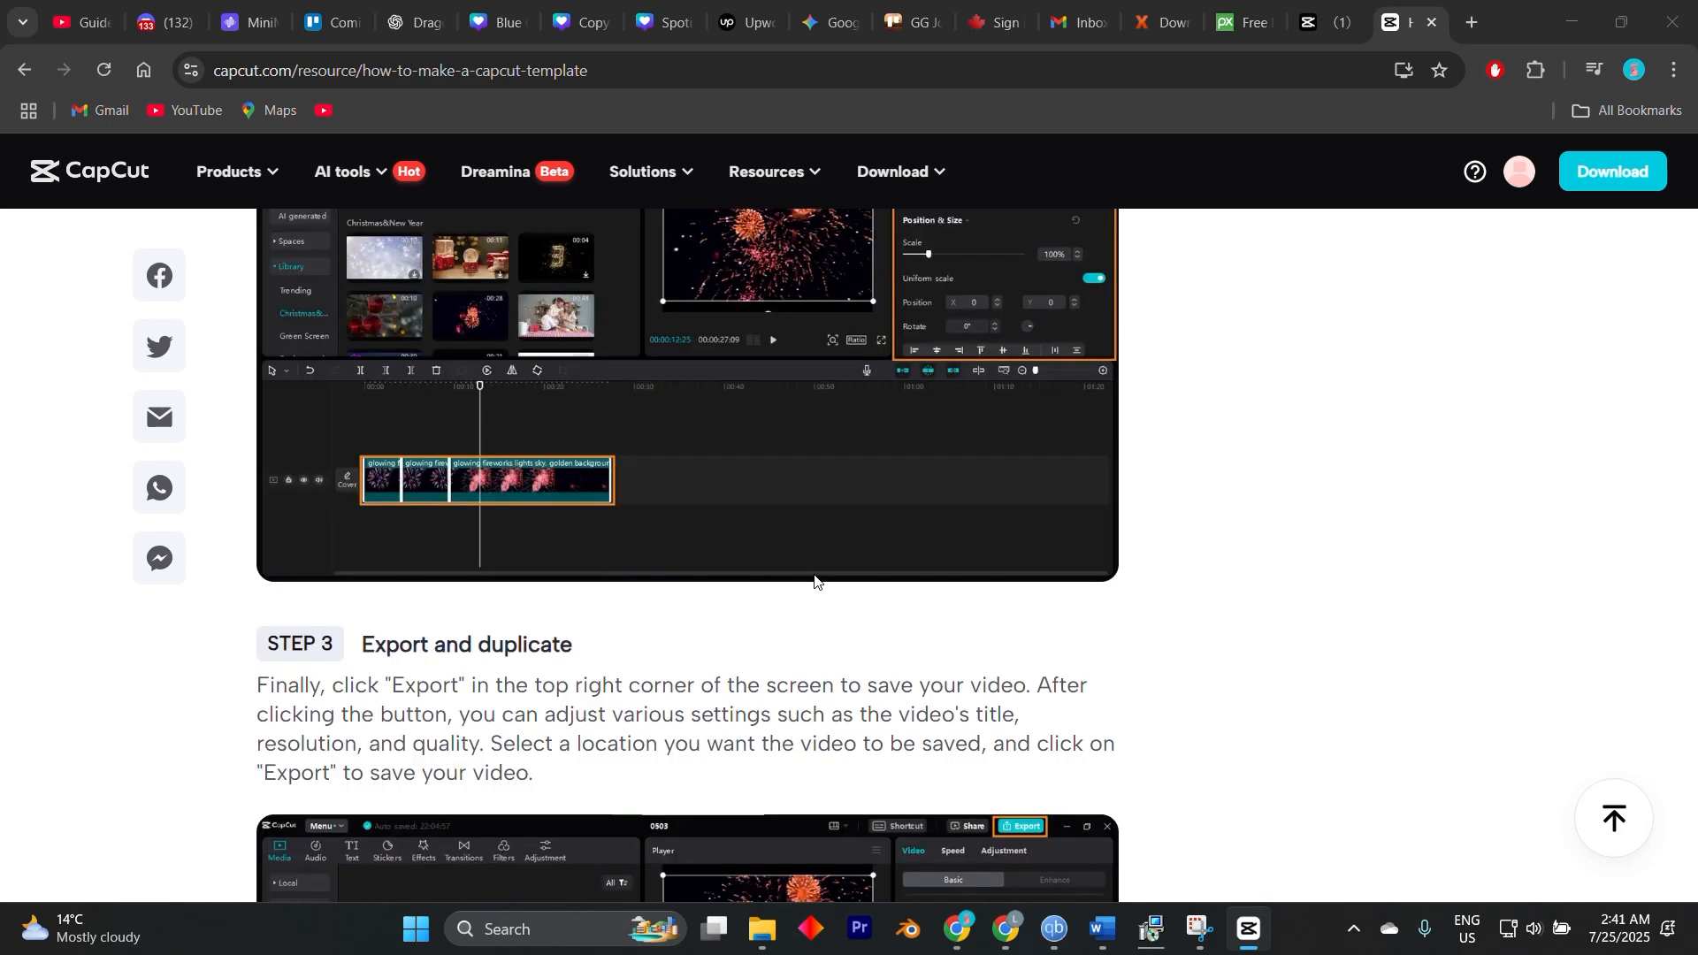
scroll(815, 581, "up", 3)
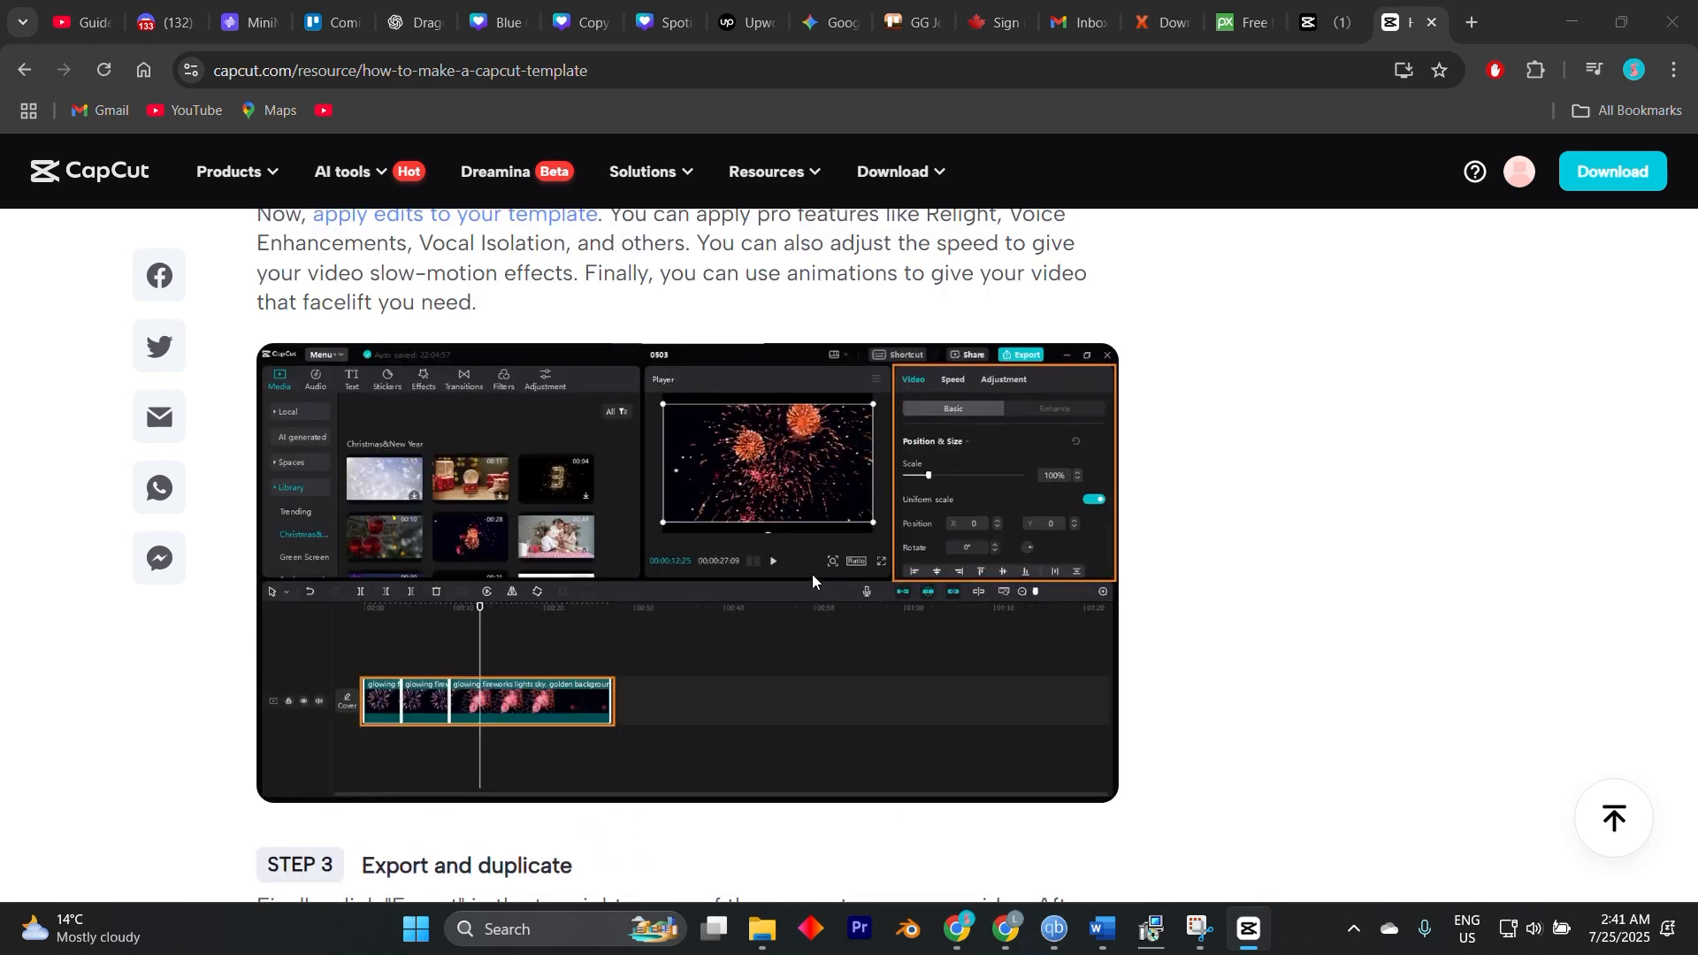
scroll(814, 579, "down", 15)
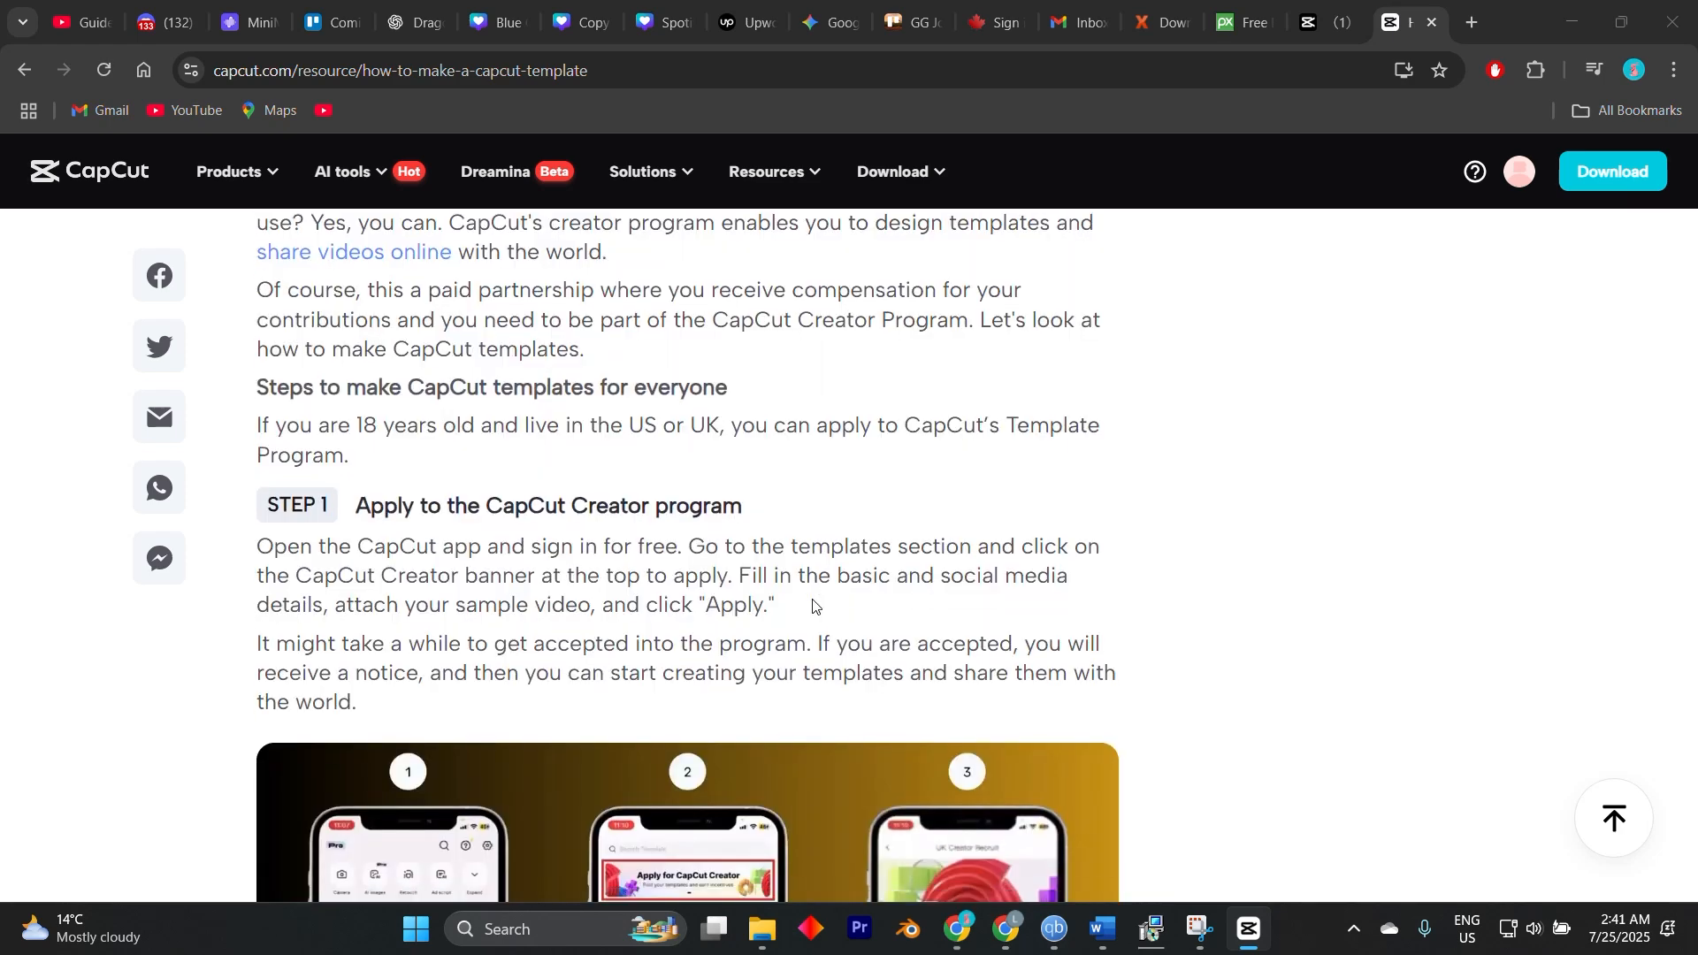
scroll(814, 607, "down", 5)
scroll(812, 604, "up", 4)
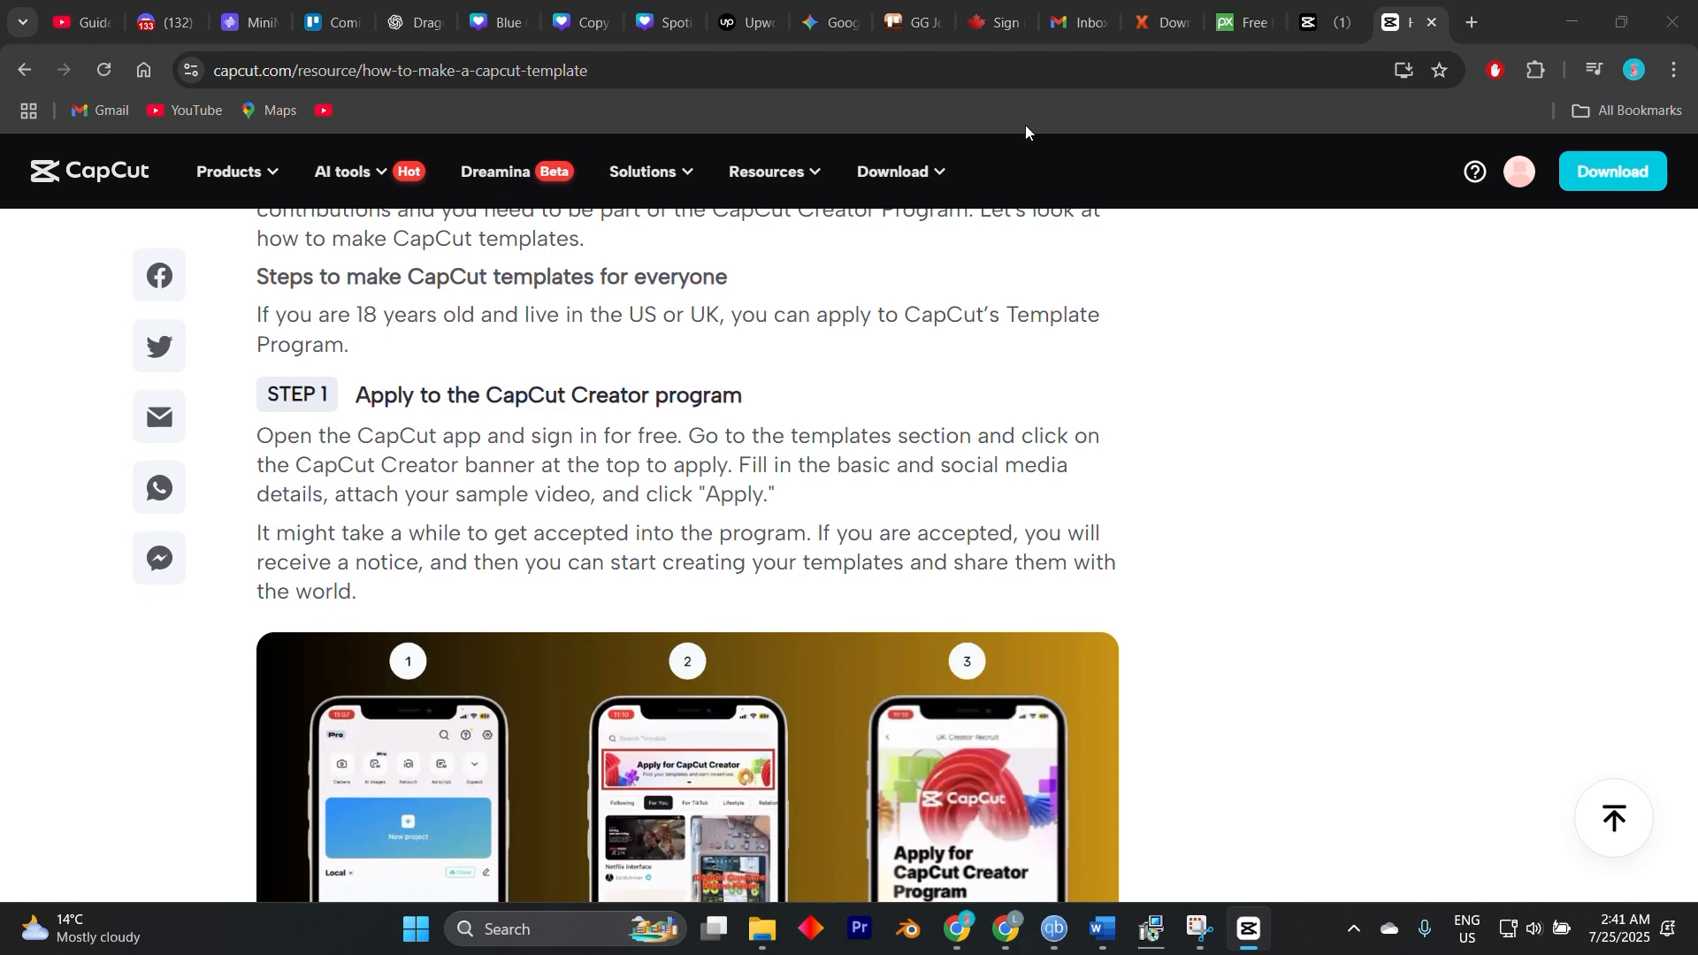
Open CapCut's online Templates page and browse the video templates for the way to apply as a creator.
left_click(1327, 22)
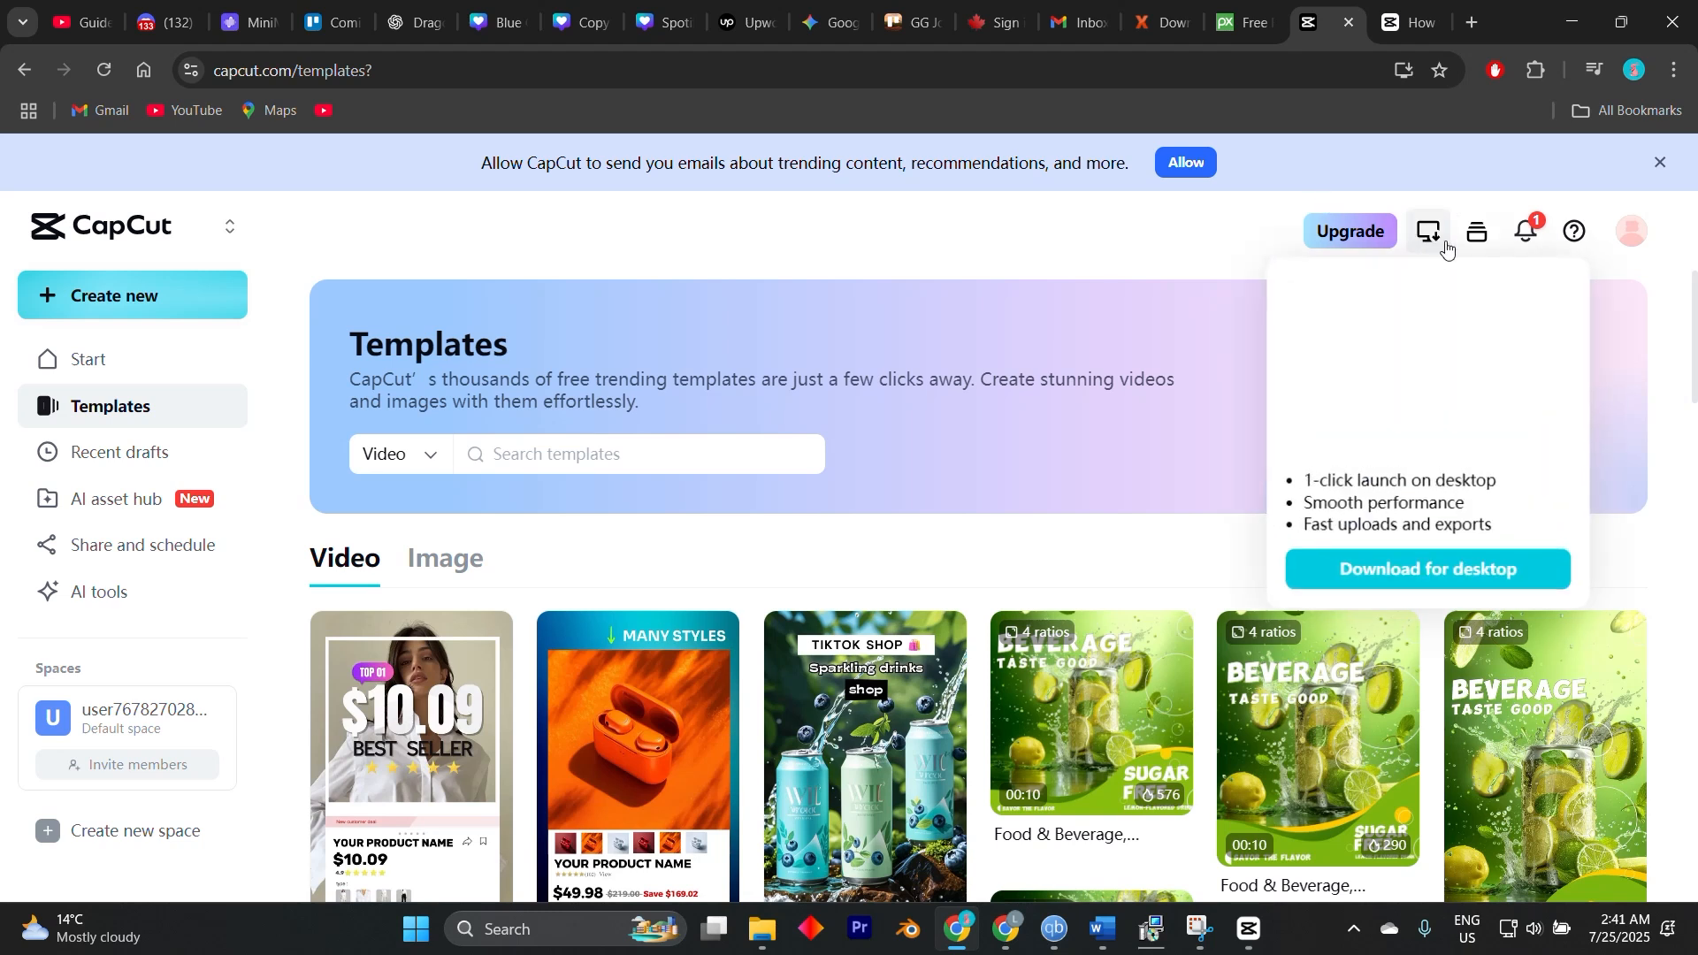
left_click(1527, 236)
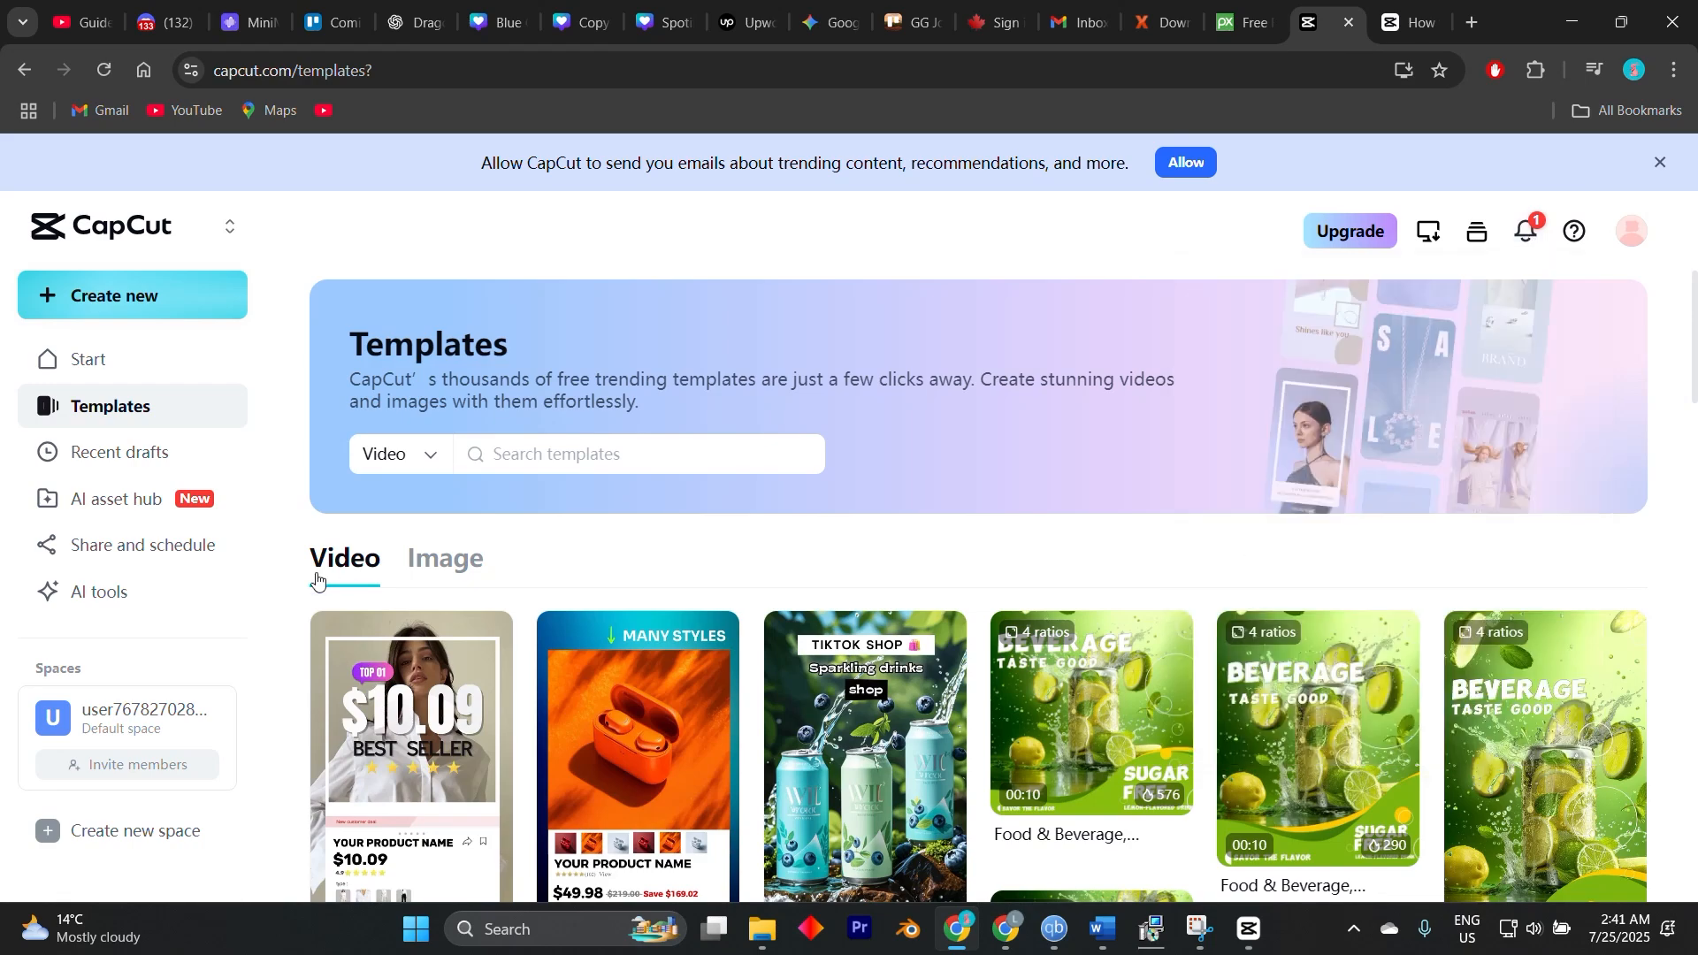
scroll(336, 580, "down", 3)
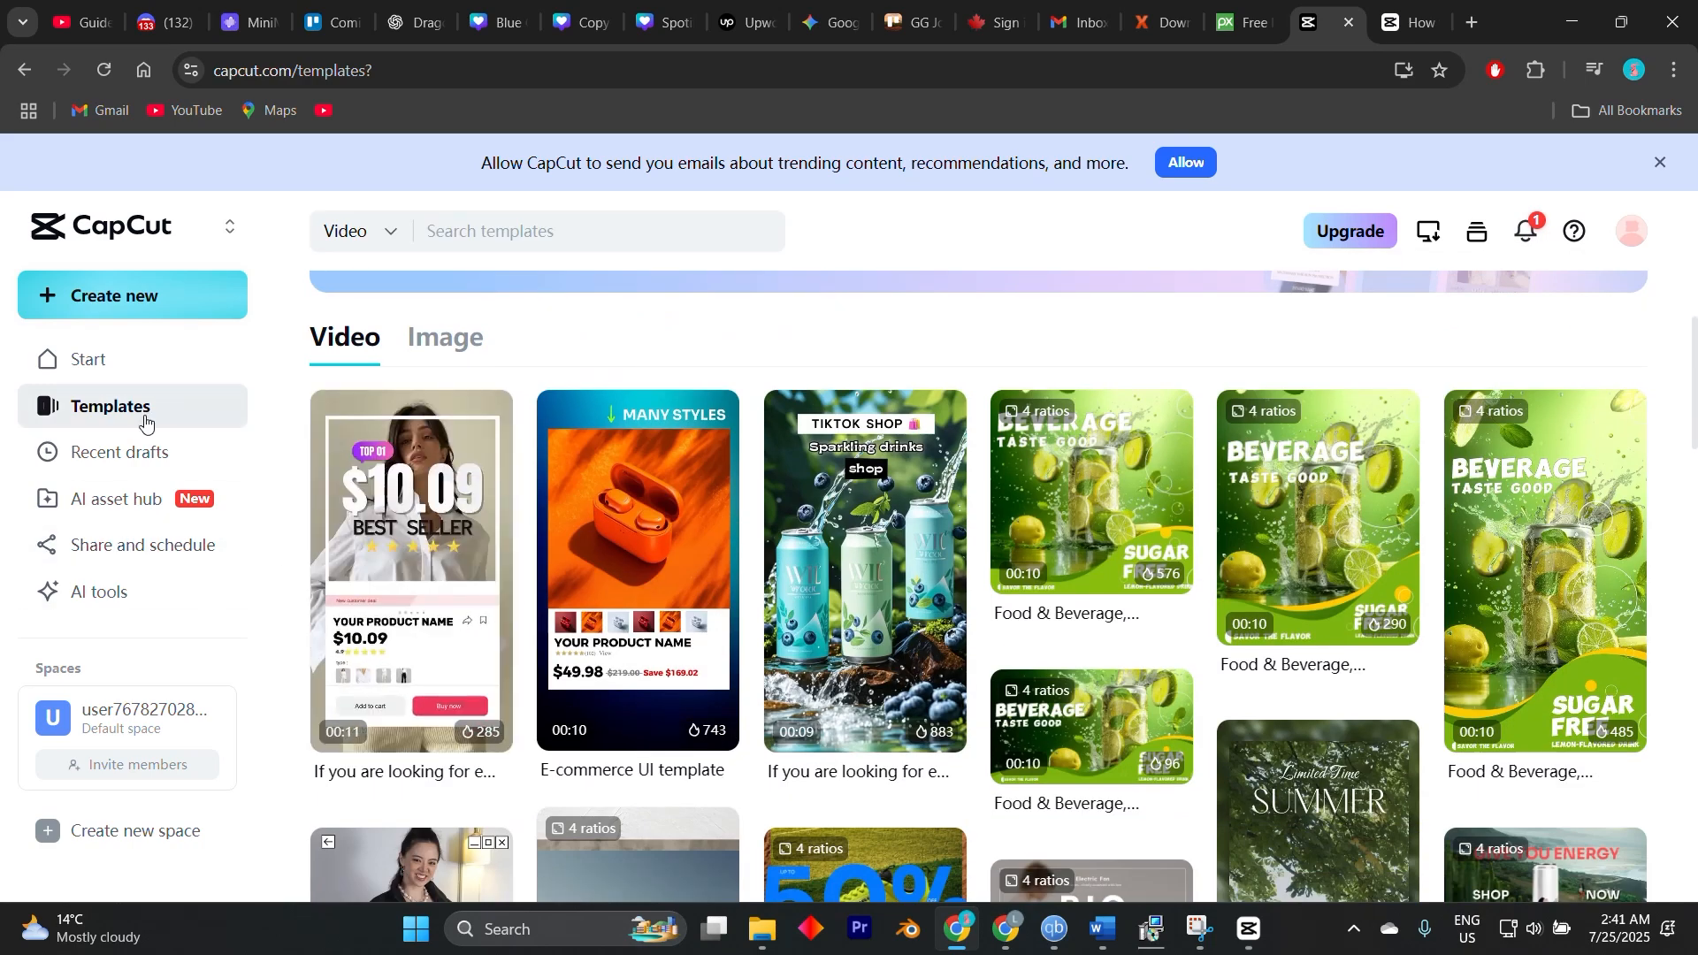
scroll(672, 487, "down", 10)
scroll(661, 483, "down", 10)
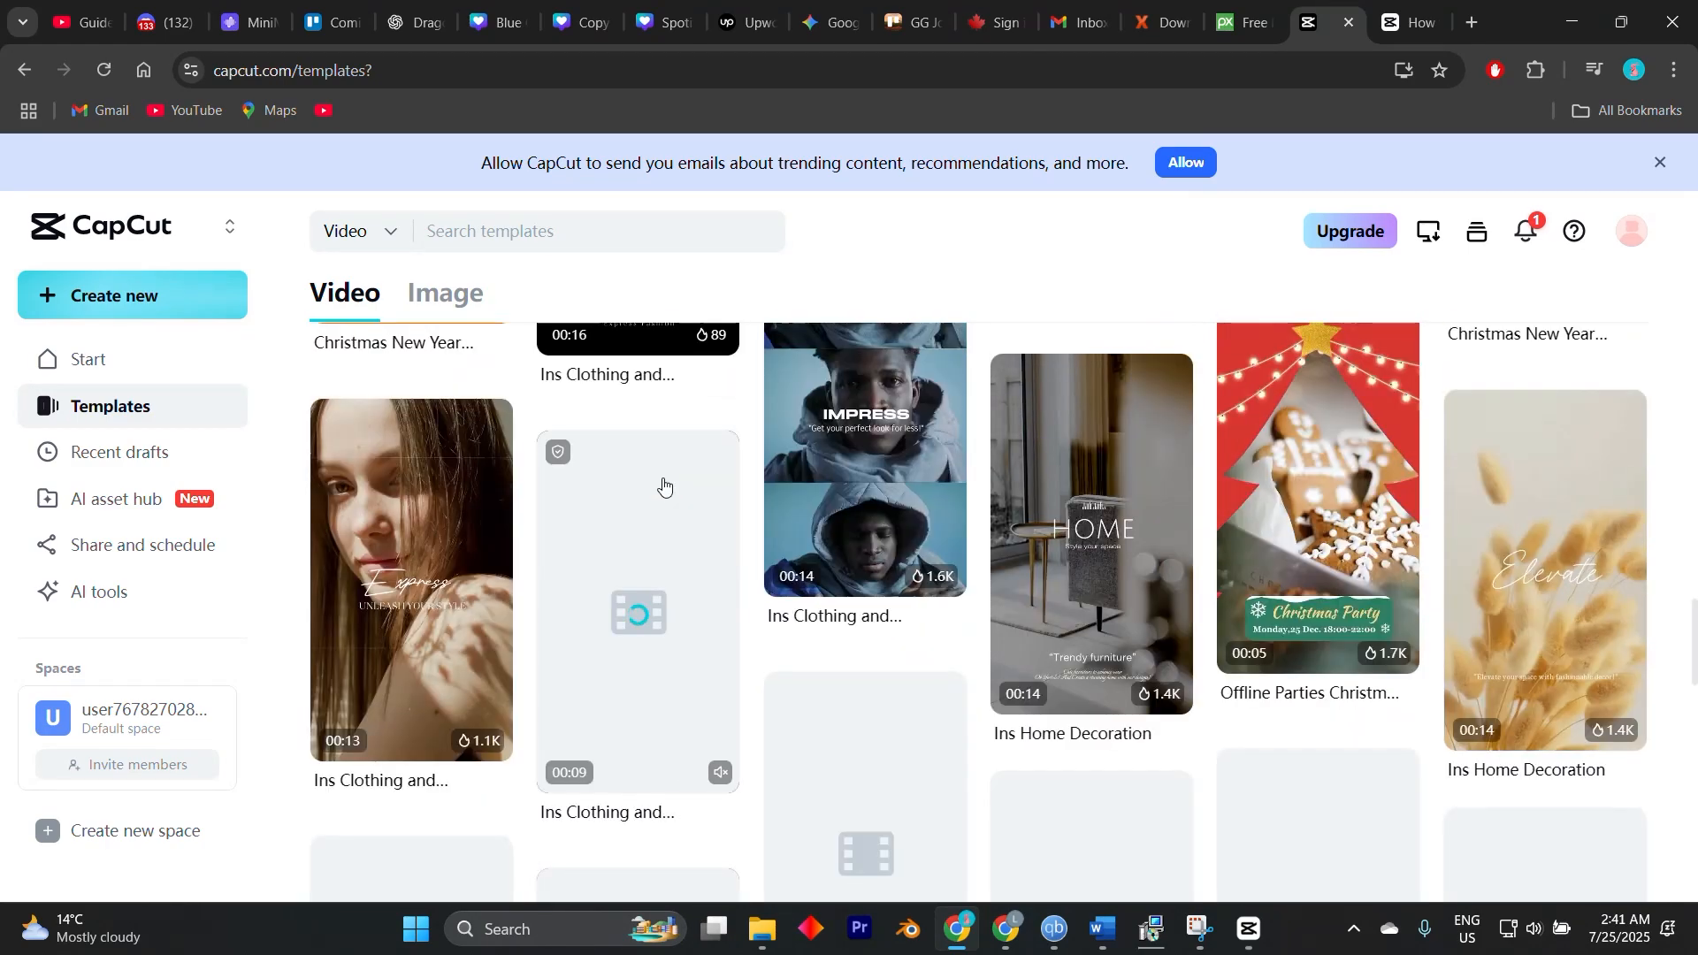
scroll(668, 478, "up", 10)
scroll(673, 475, "down", 15)
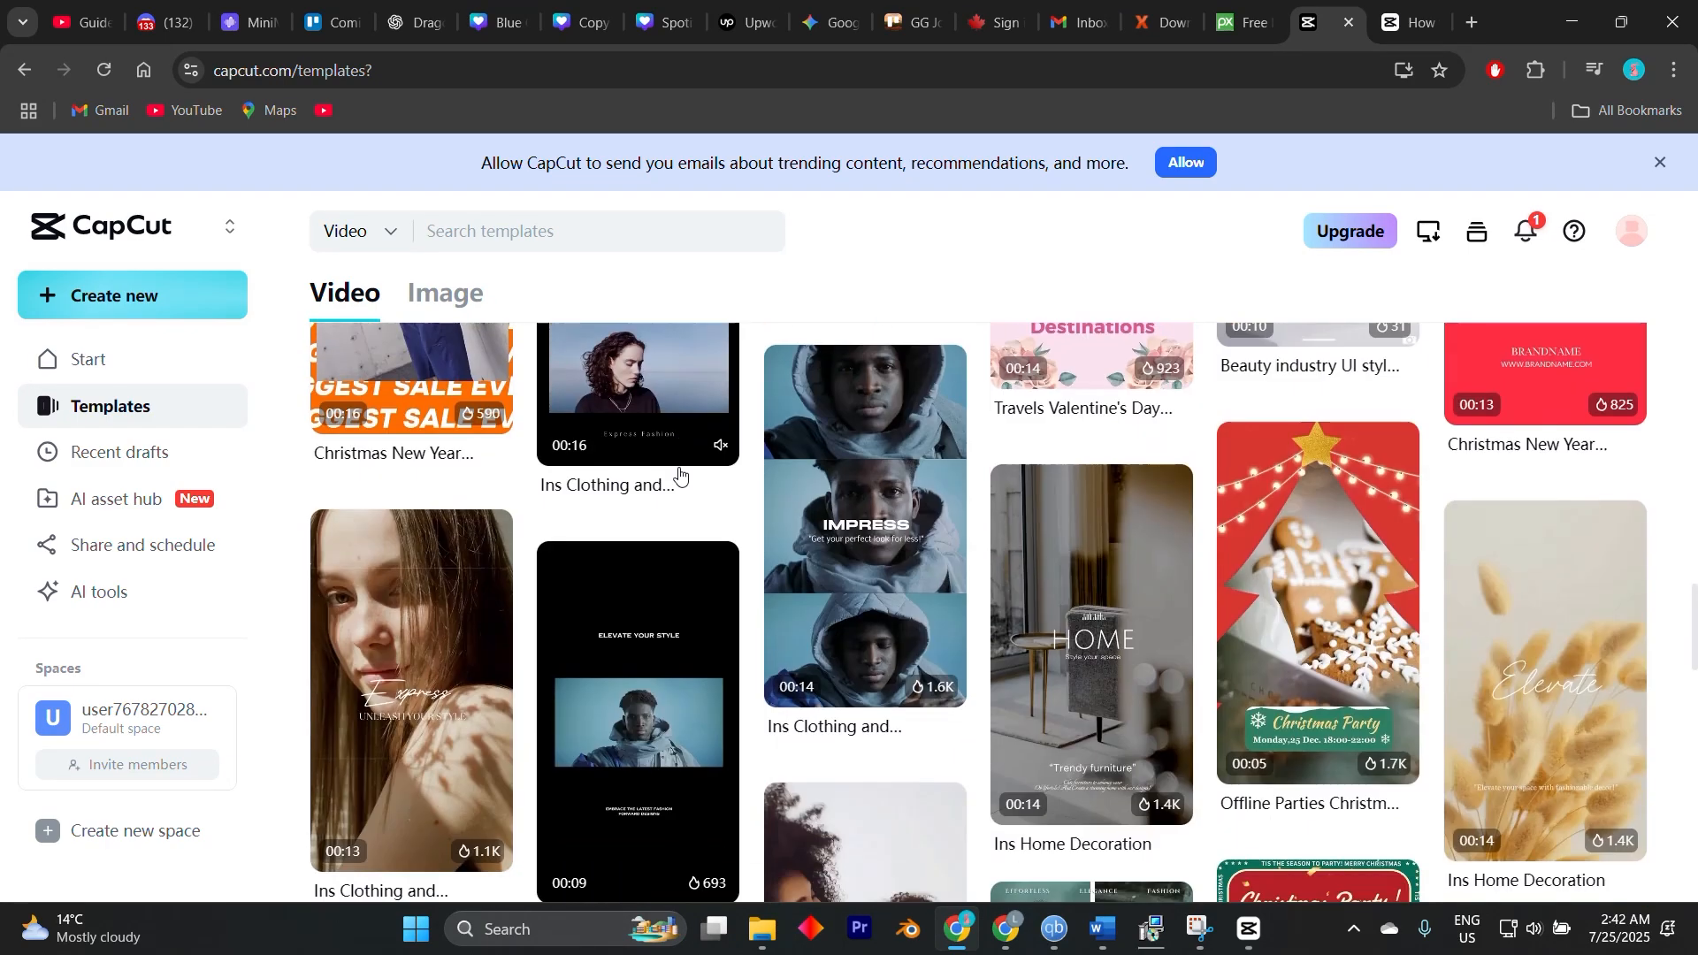
scroll(677, 475, "up", 5)
scroll(680, 470, "up", 15)
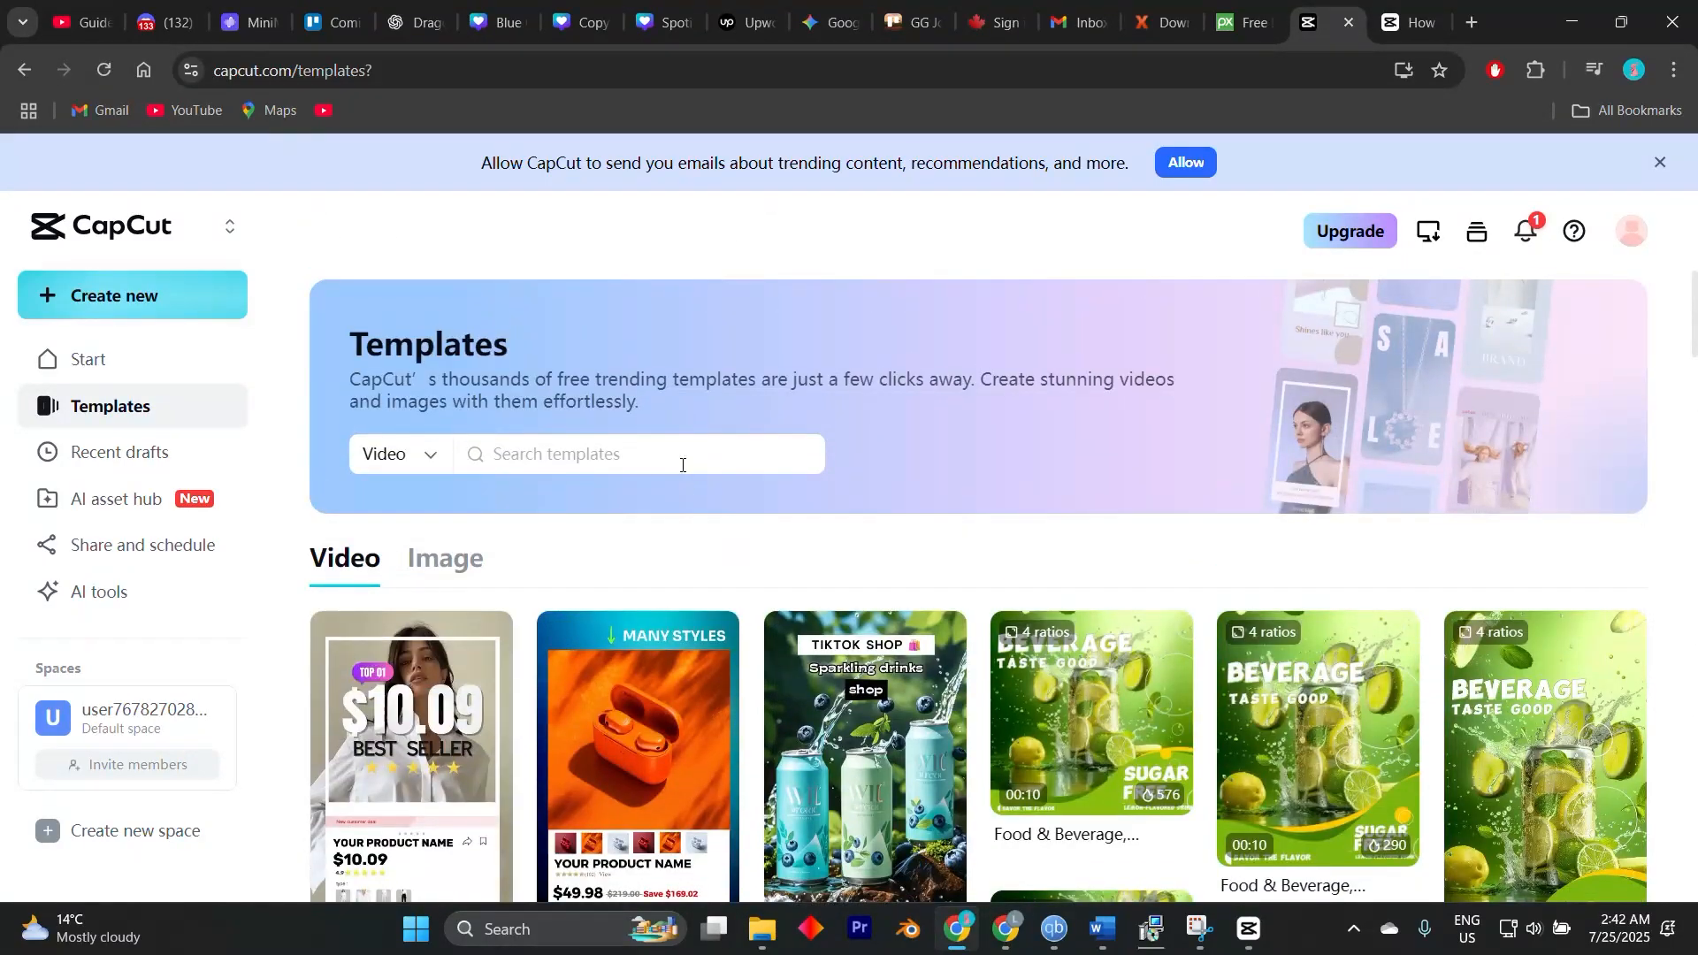
Go back to the article and read from the application screenshots to the "Post as template" instructions under "Create and share your template".
left_click(1414, 22)
scroll(621, 718, "down", 2)
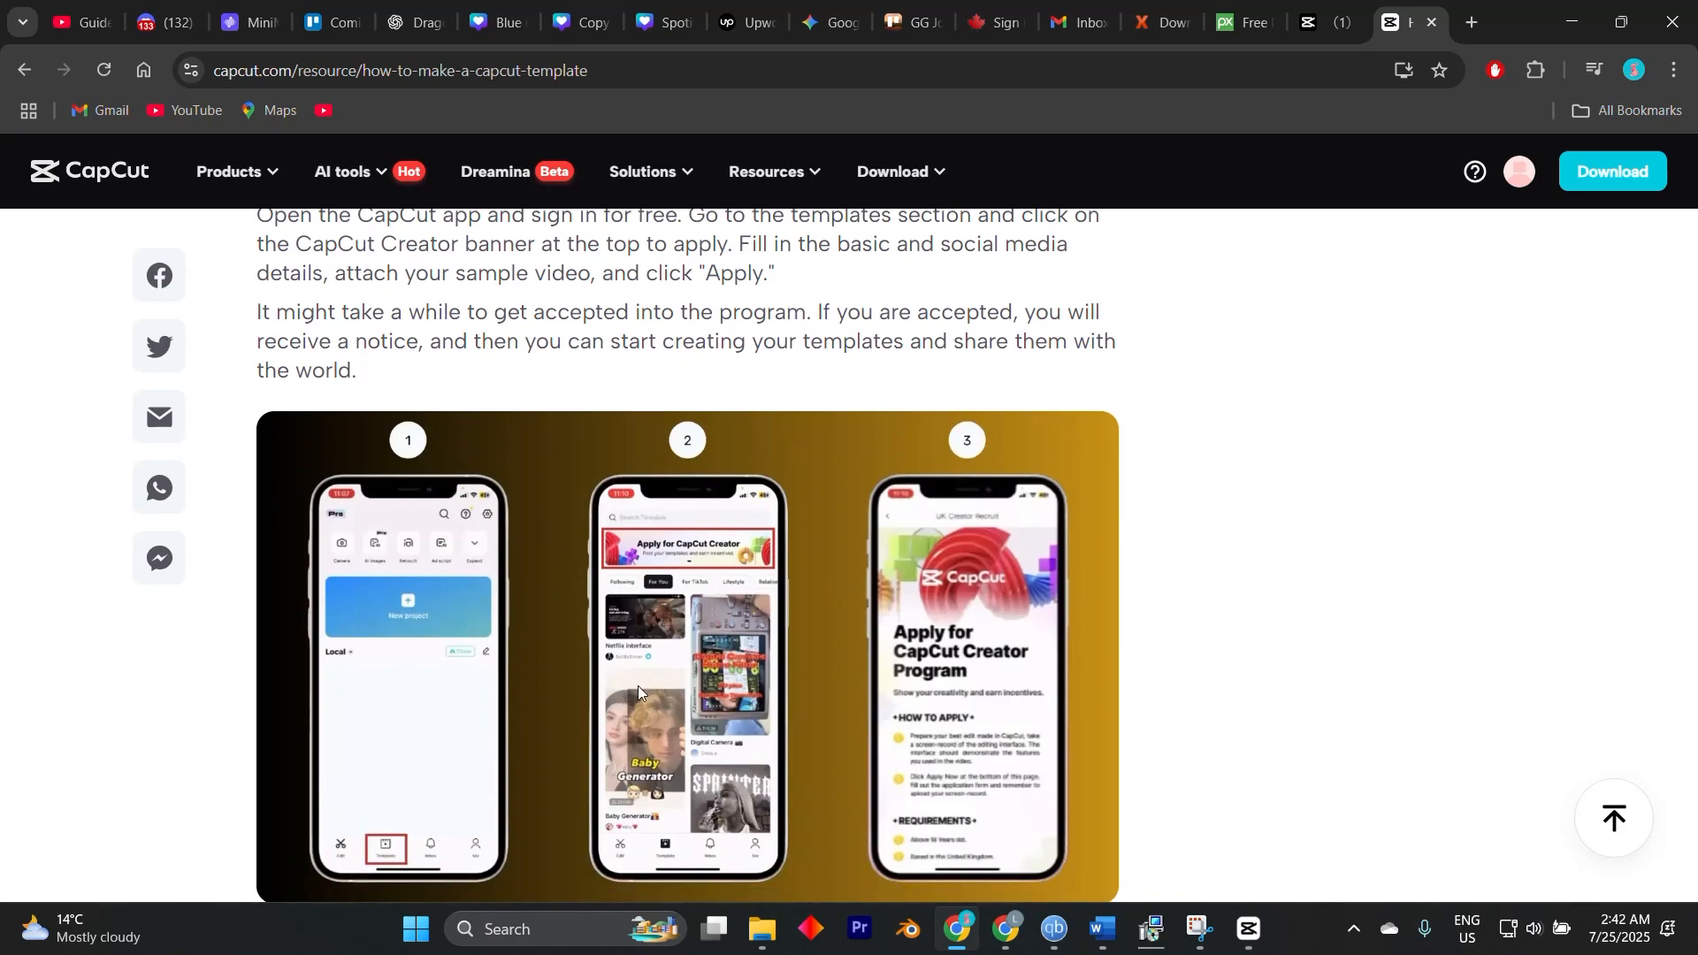
scroll(690, 620, "down", 2)
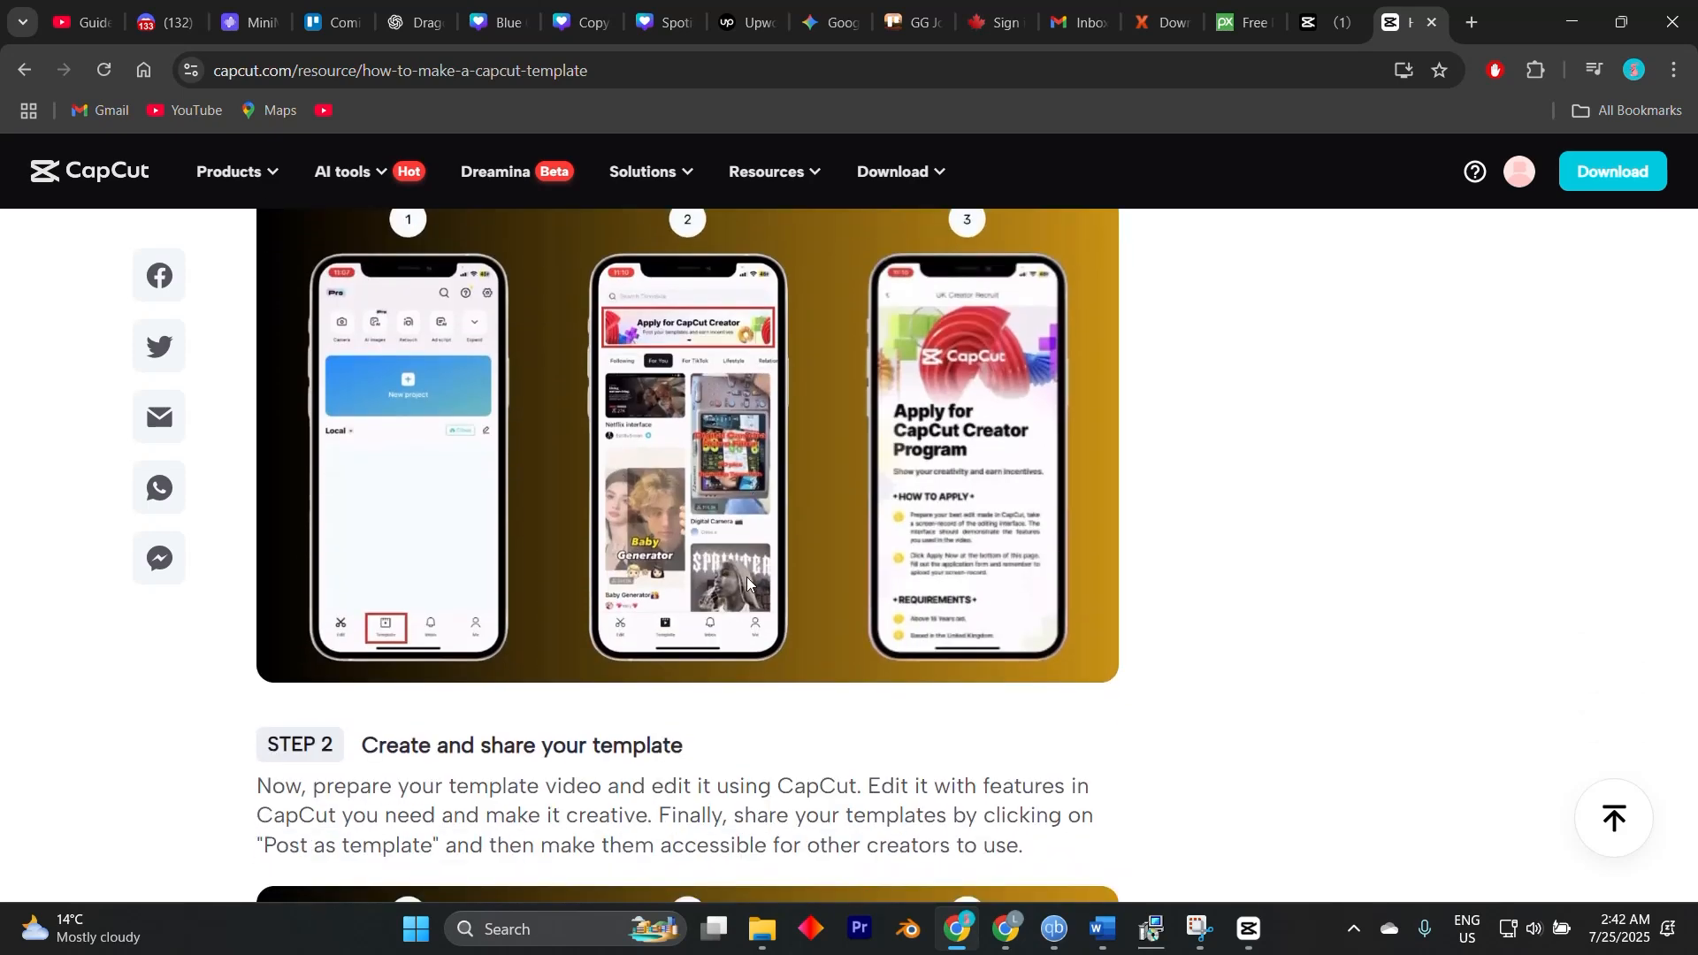
scroll(869, 517, "down", 3)
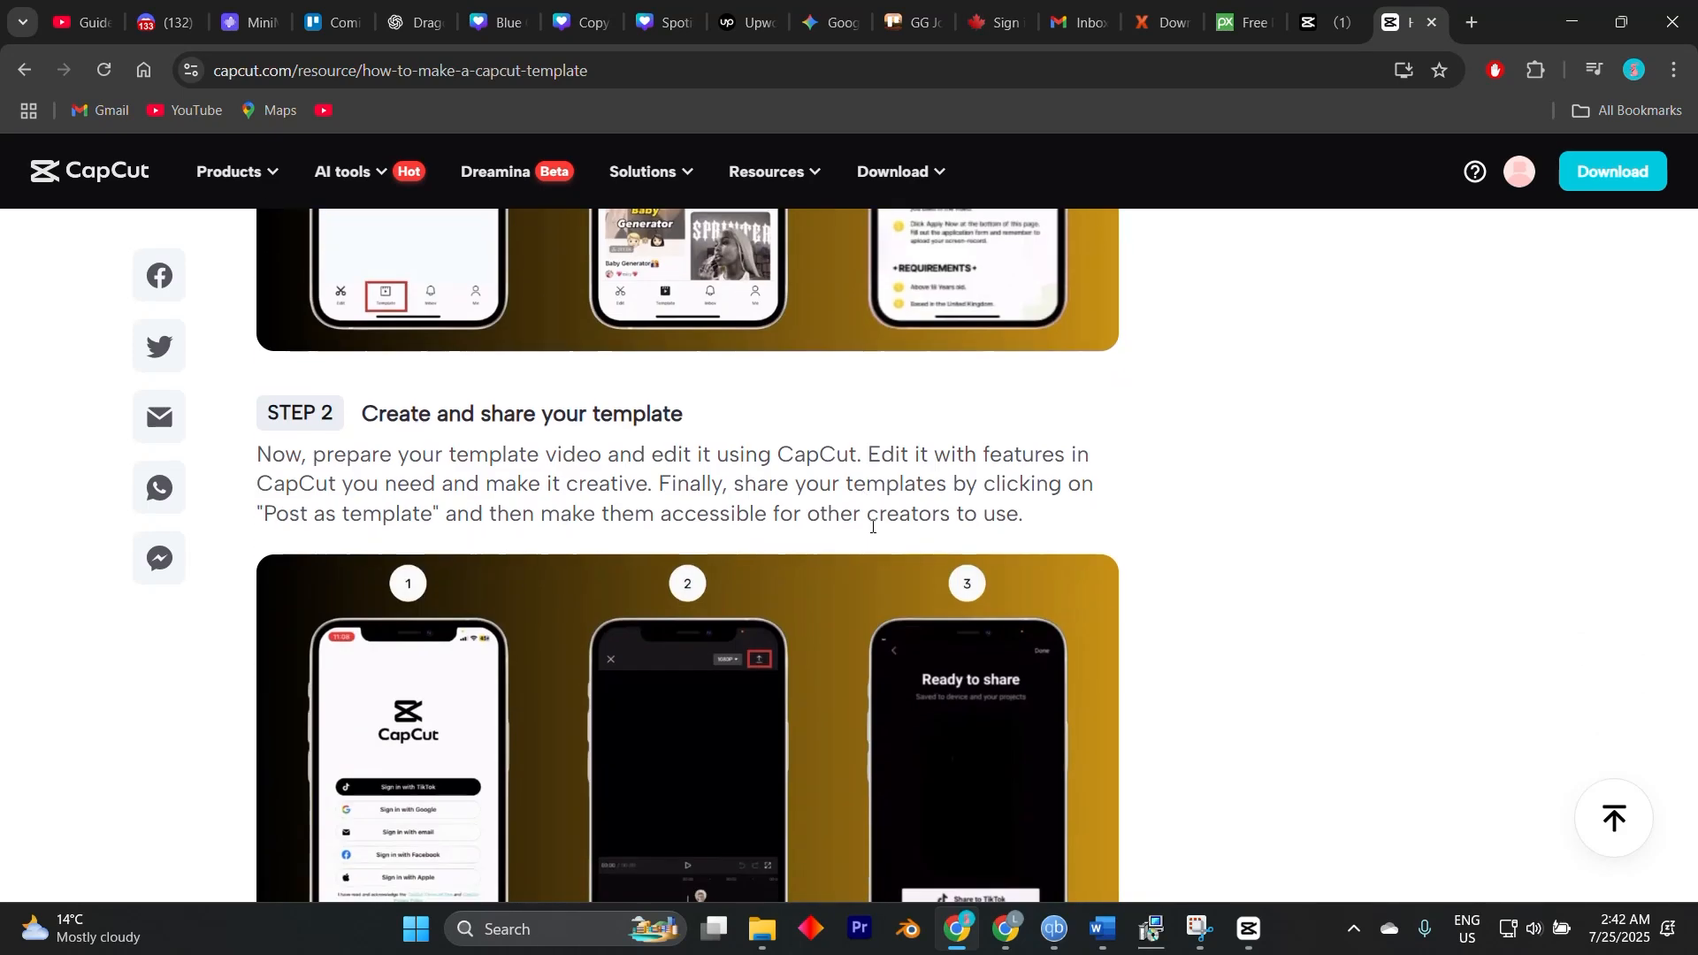
scroll(867, 523, "down", 2)
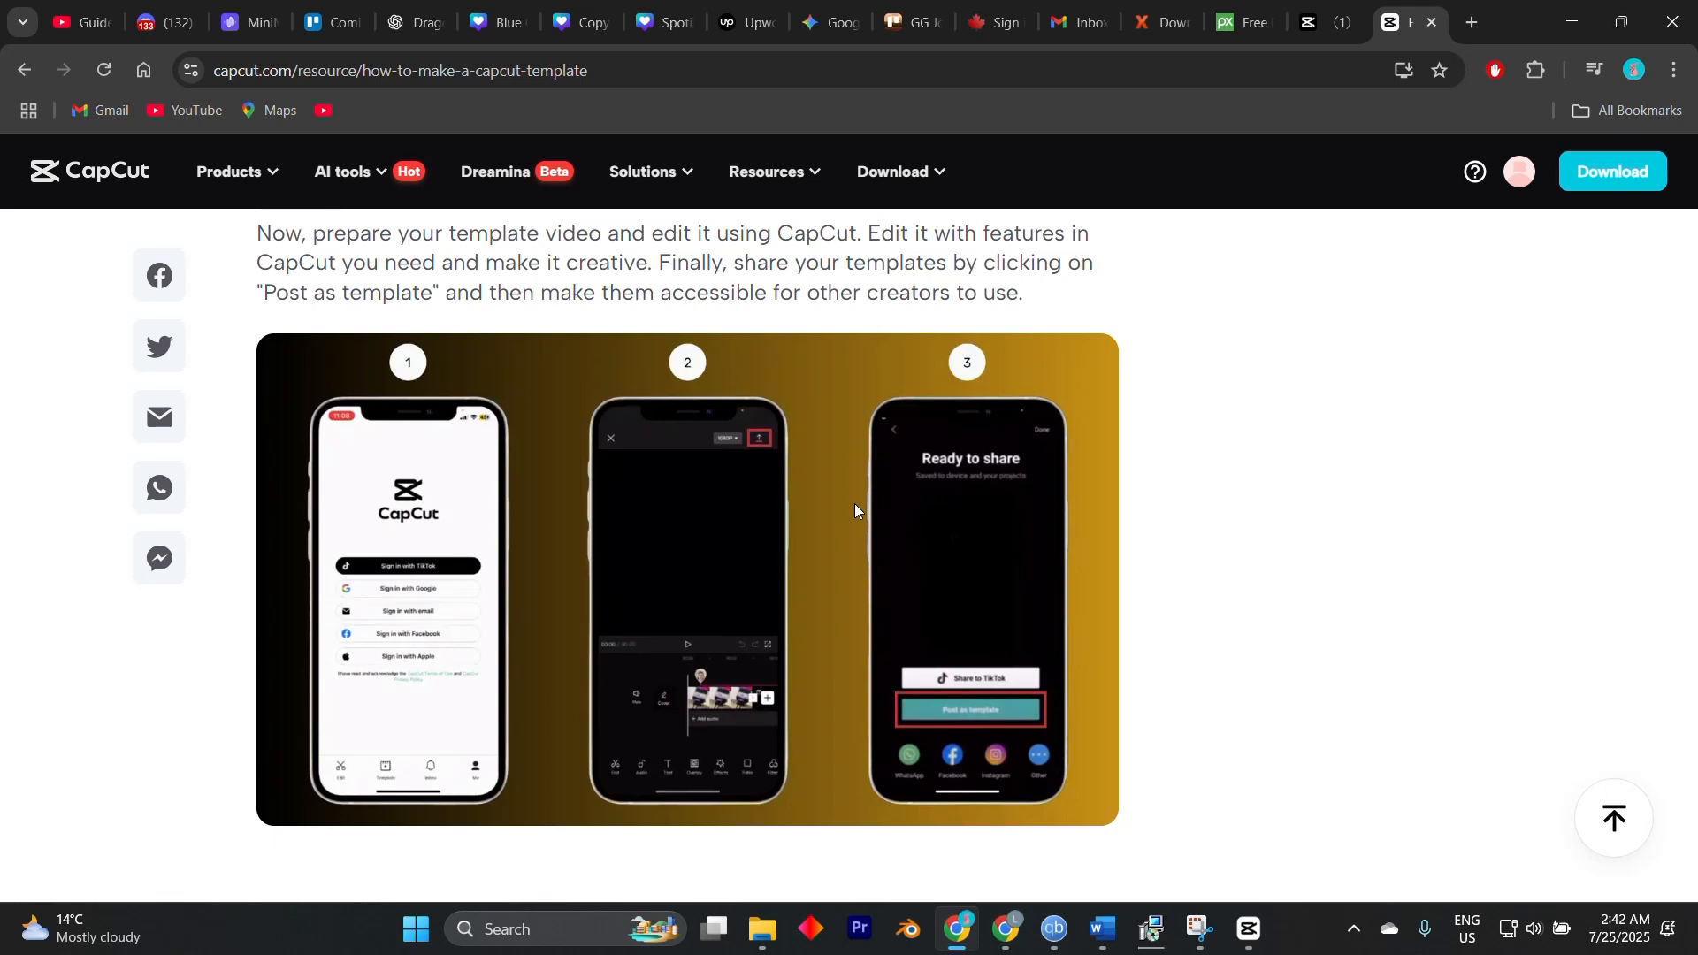
In the CapCut editor, extend the upper 203636-921832562.mp4 clip to 00:00:01:49 and lengthen the topmost title to match its end.
left_click(1250, 929)
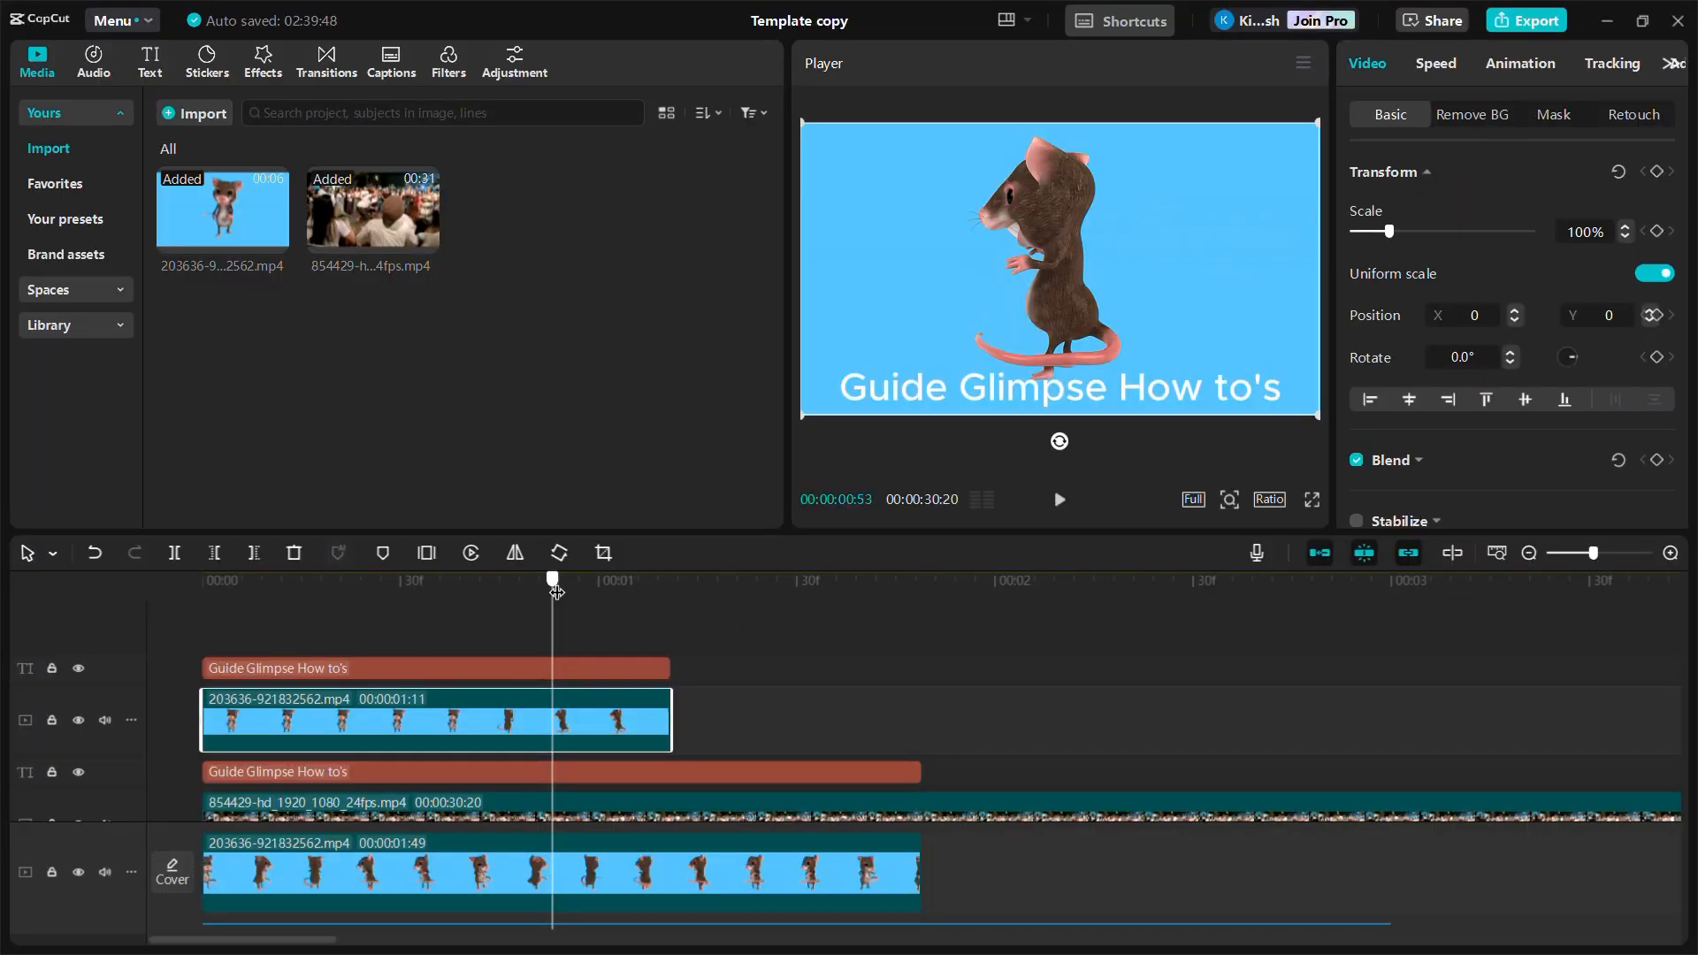
left_click_drag(655, 624, 763, 670)
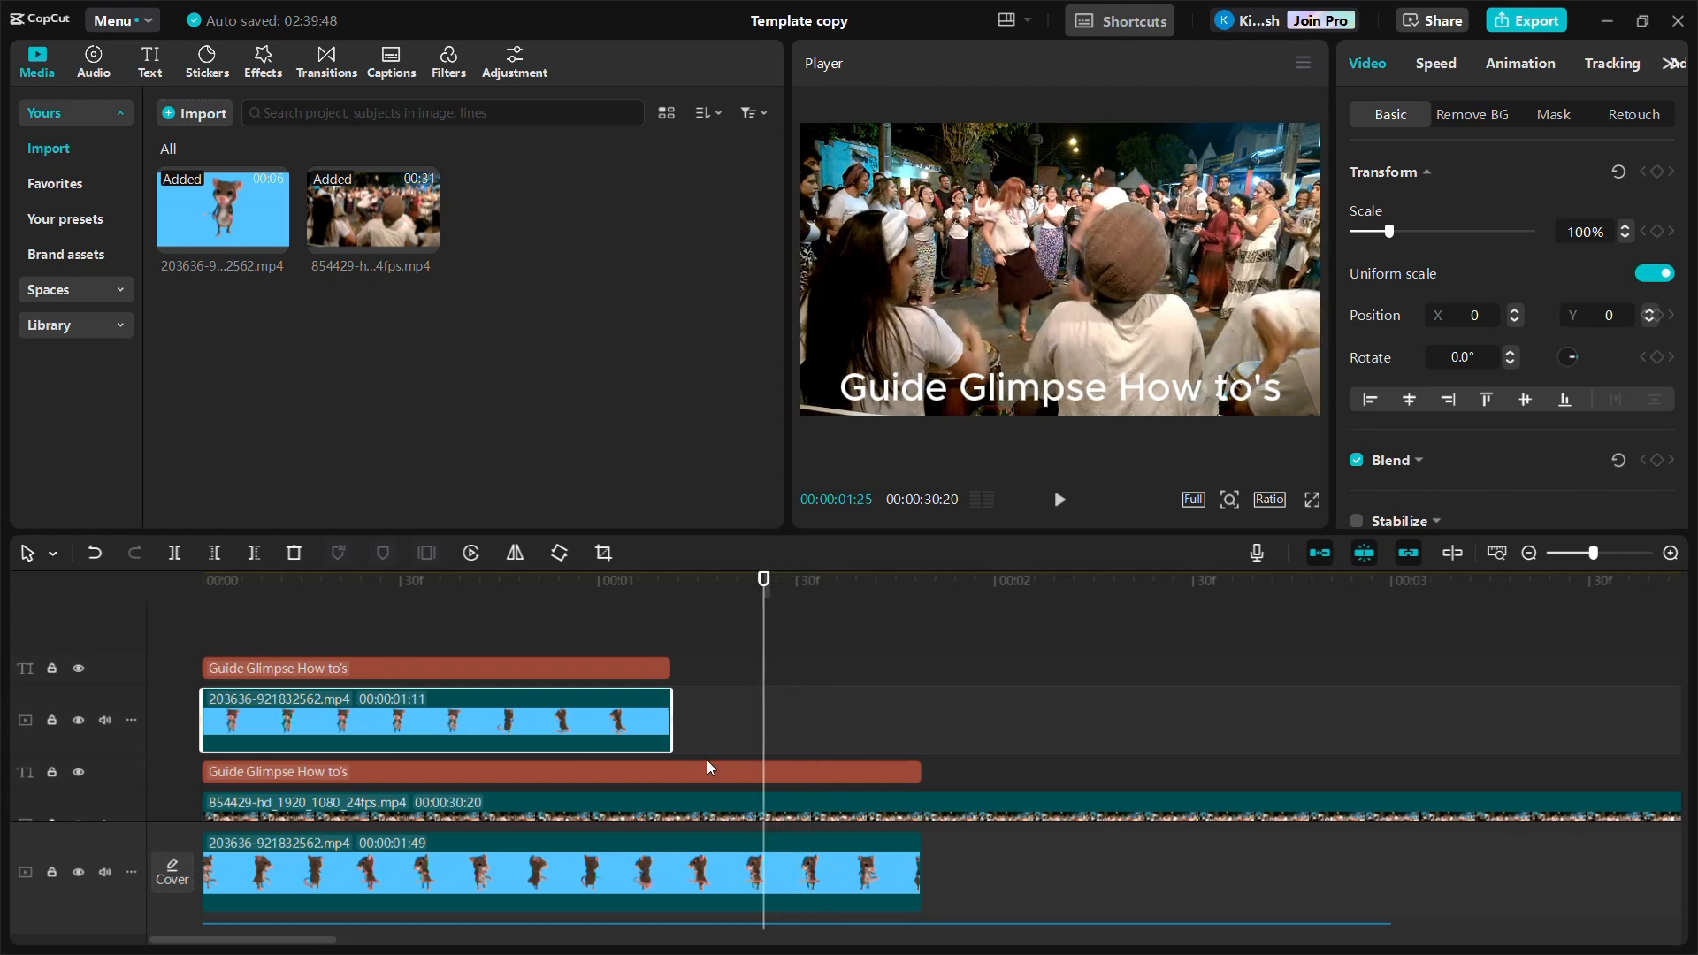
left_click_drag(675, 716, 912, 770)
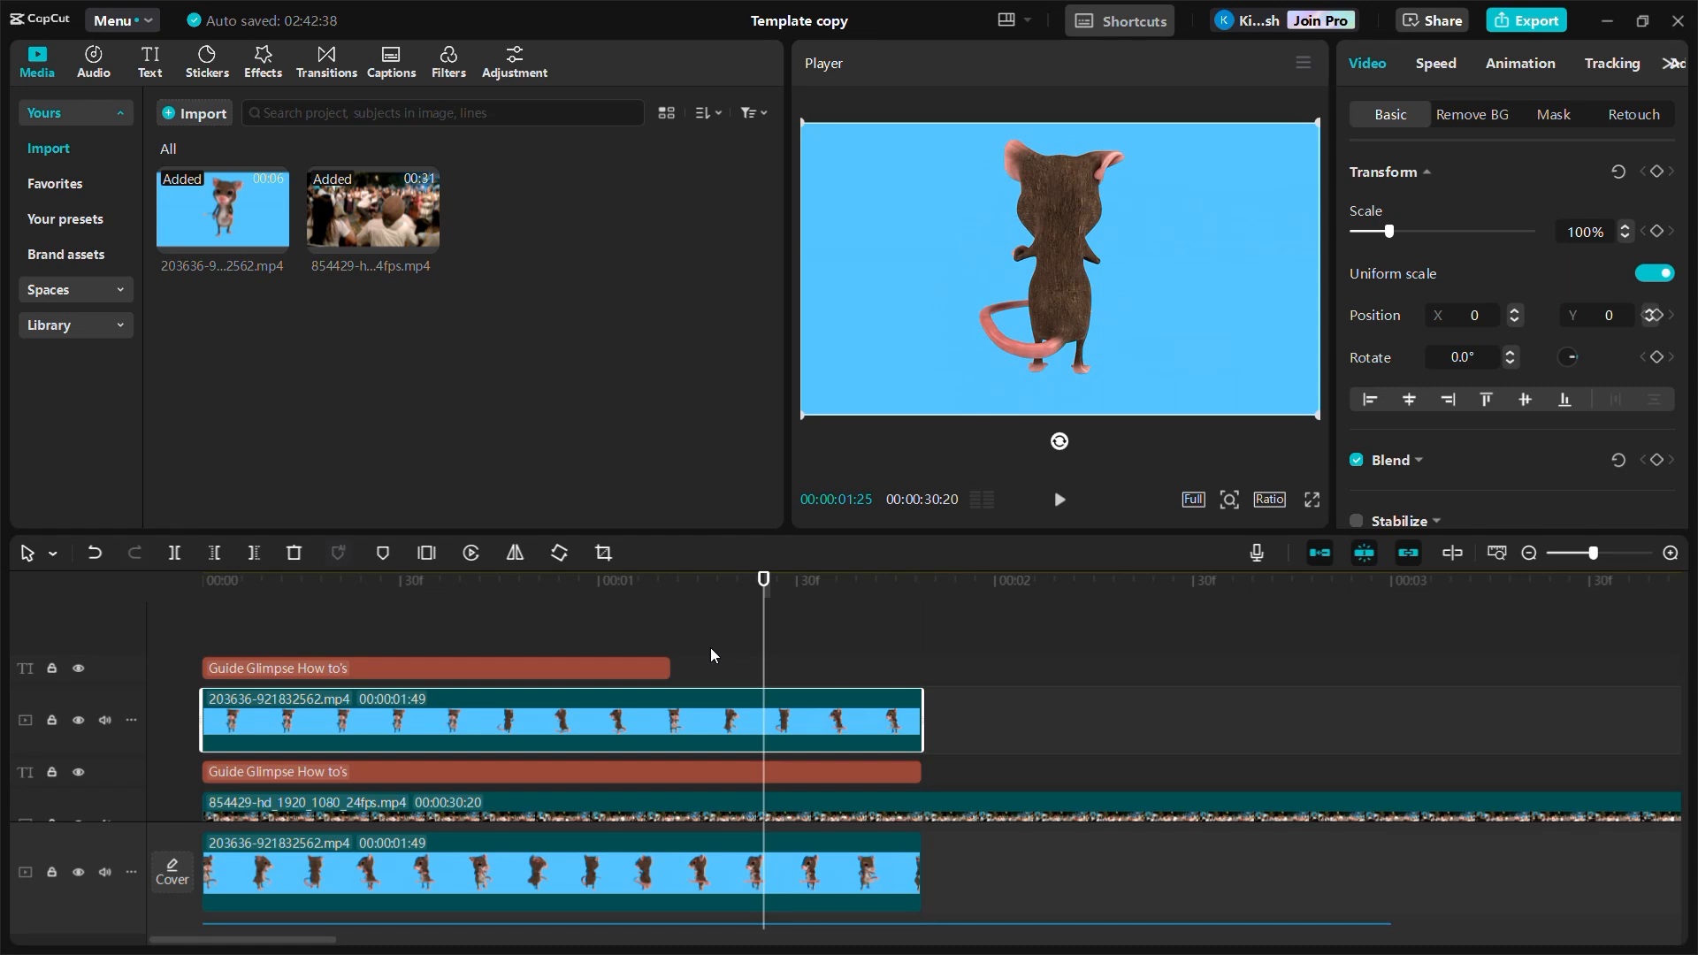
left_click_drag(764, 637, 829, 727)
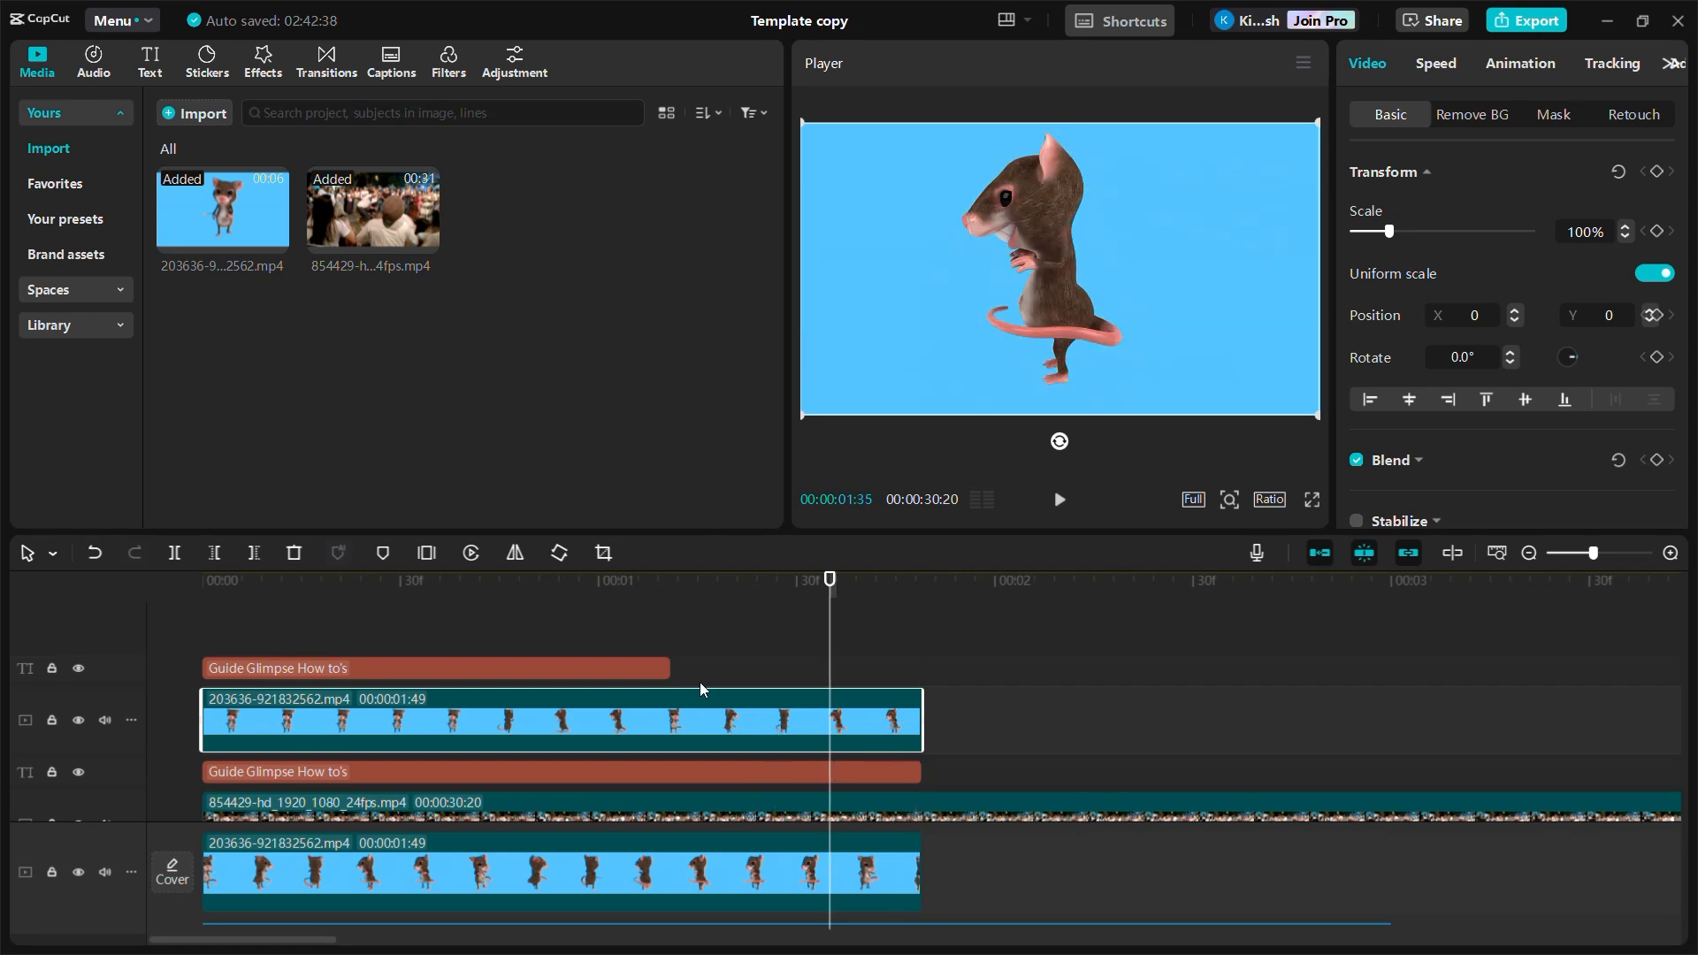
left_click_drag(669, 669, 923, 672)
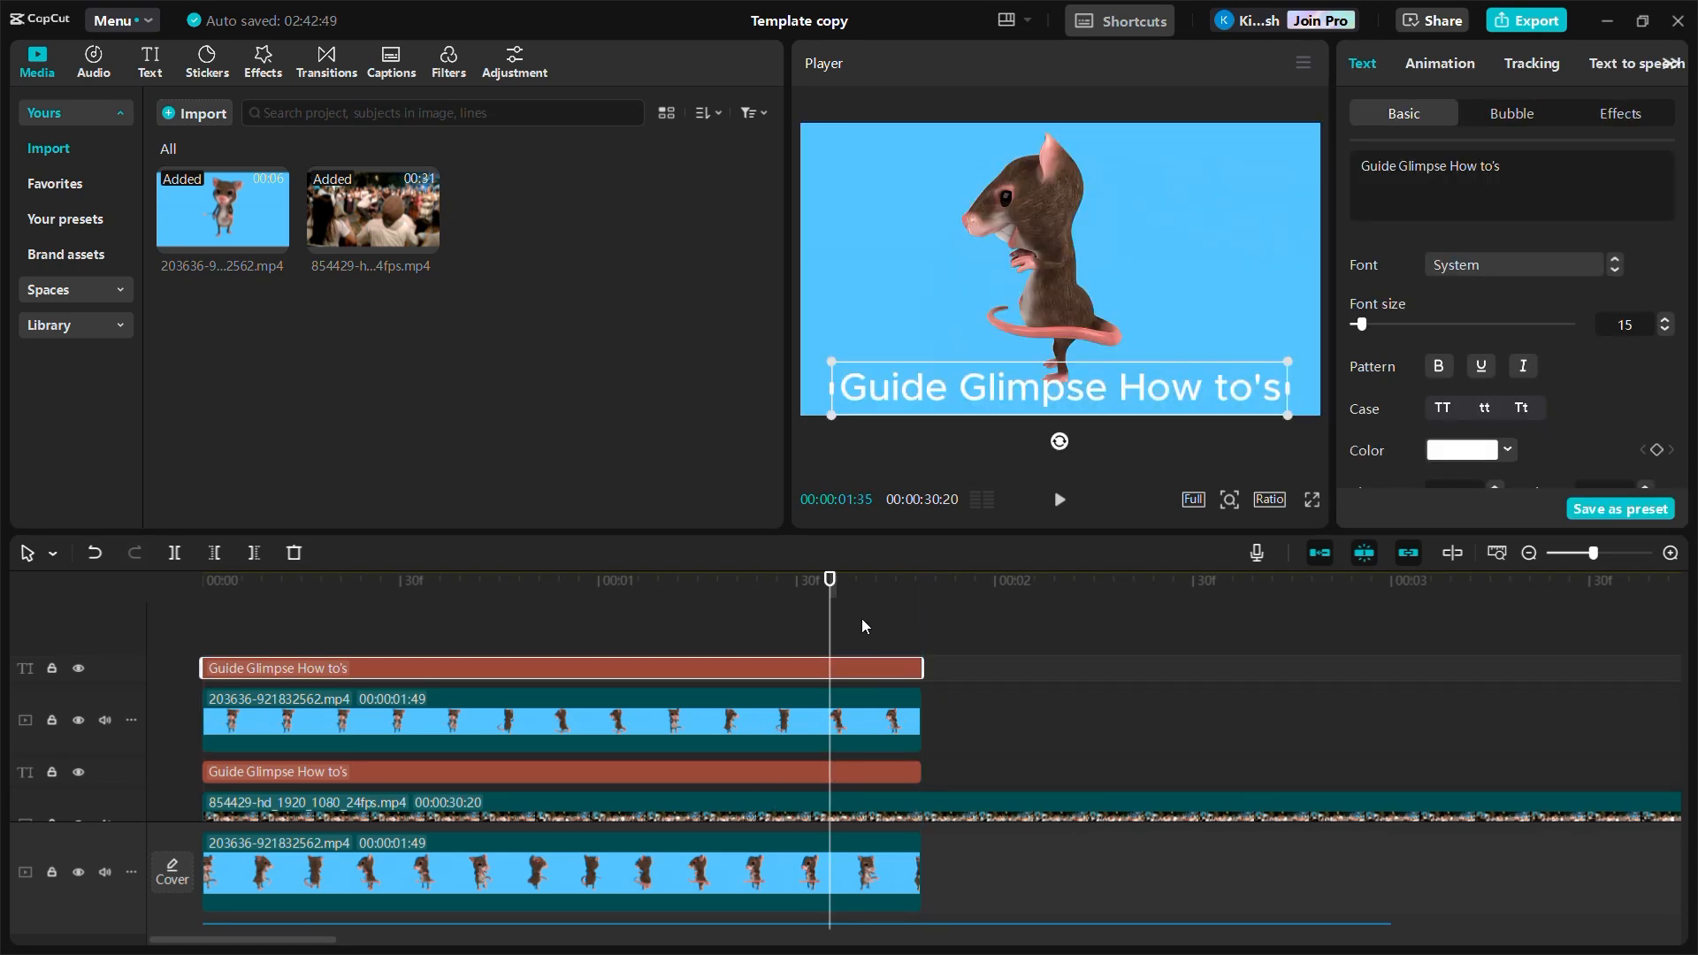
Scrub back through the lengthened title and clip to about 00:00:01:04 to check the frames.
left_click_drag(830, 624, 755, 624)
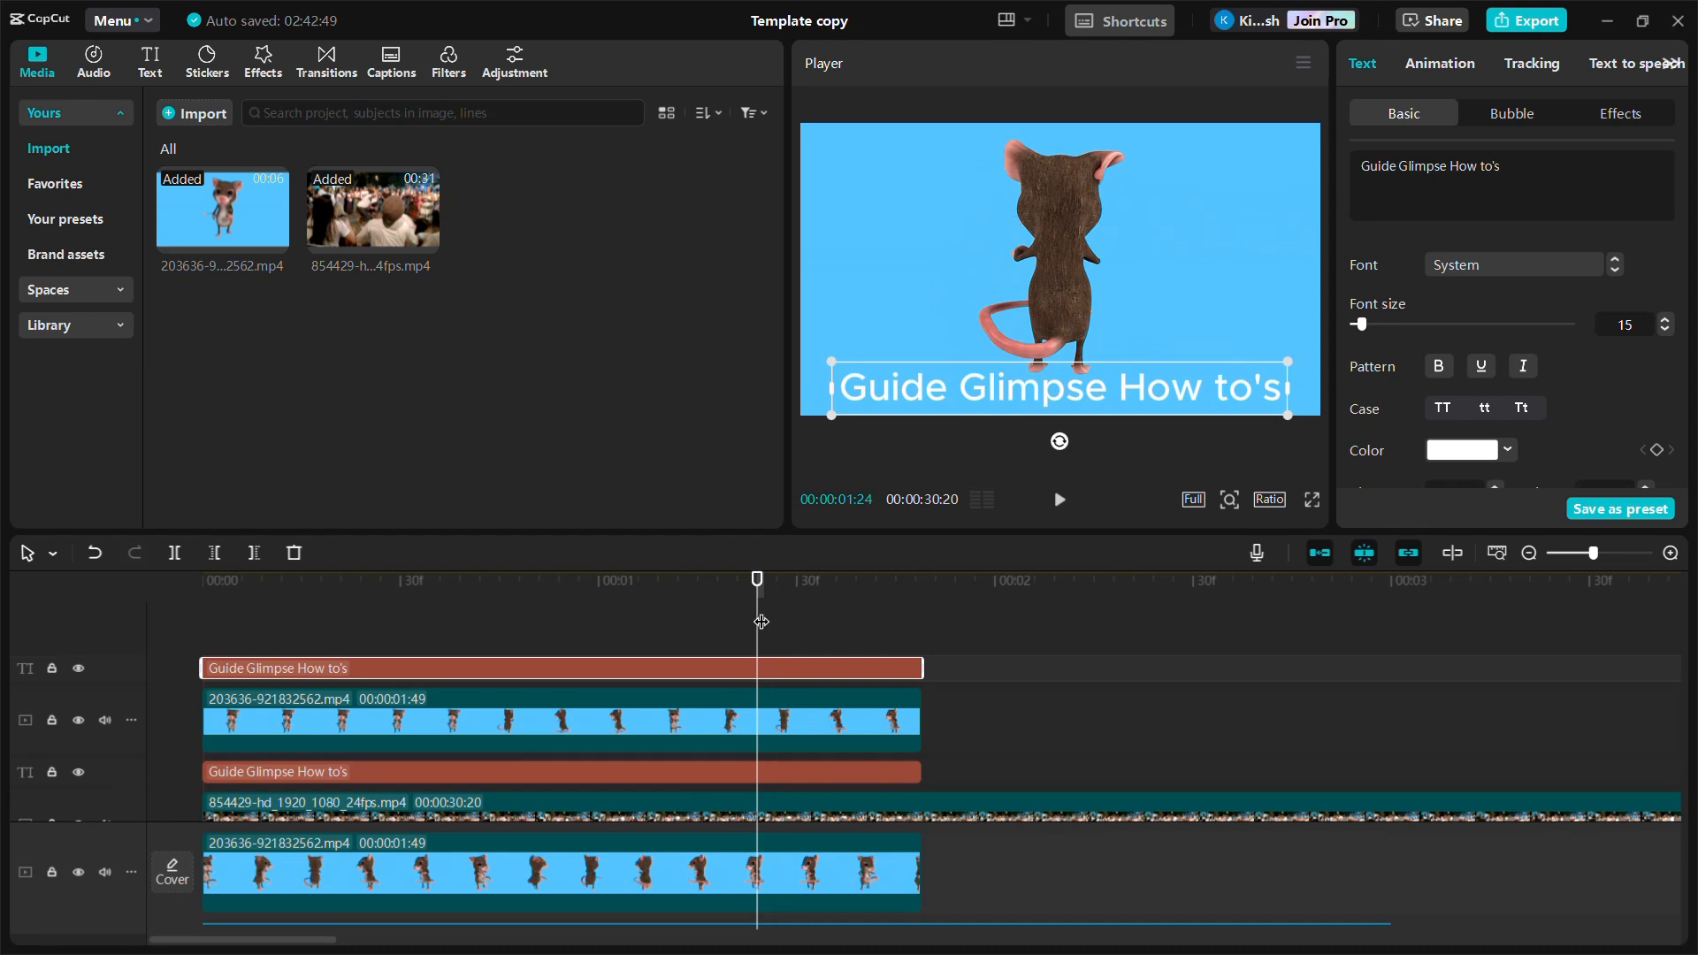
left_click_drag(751, 626, 668, 628)
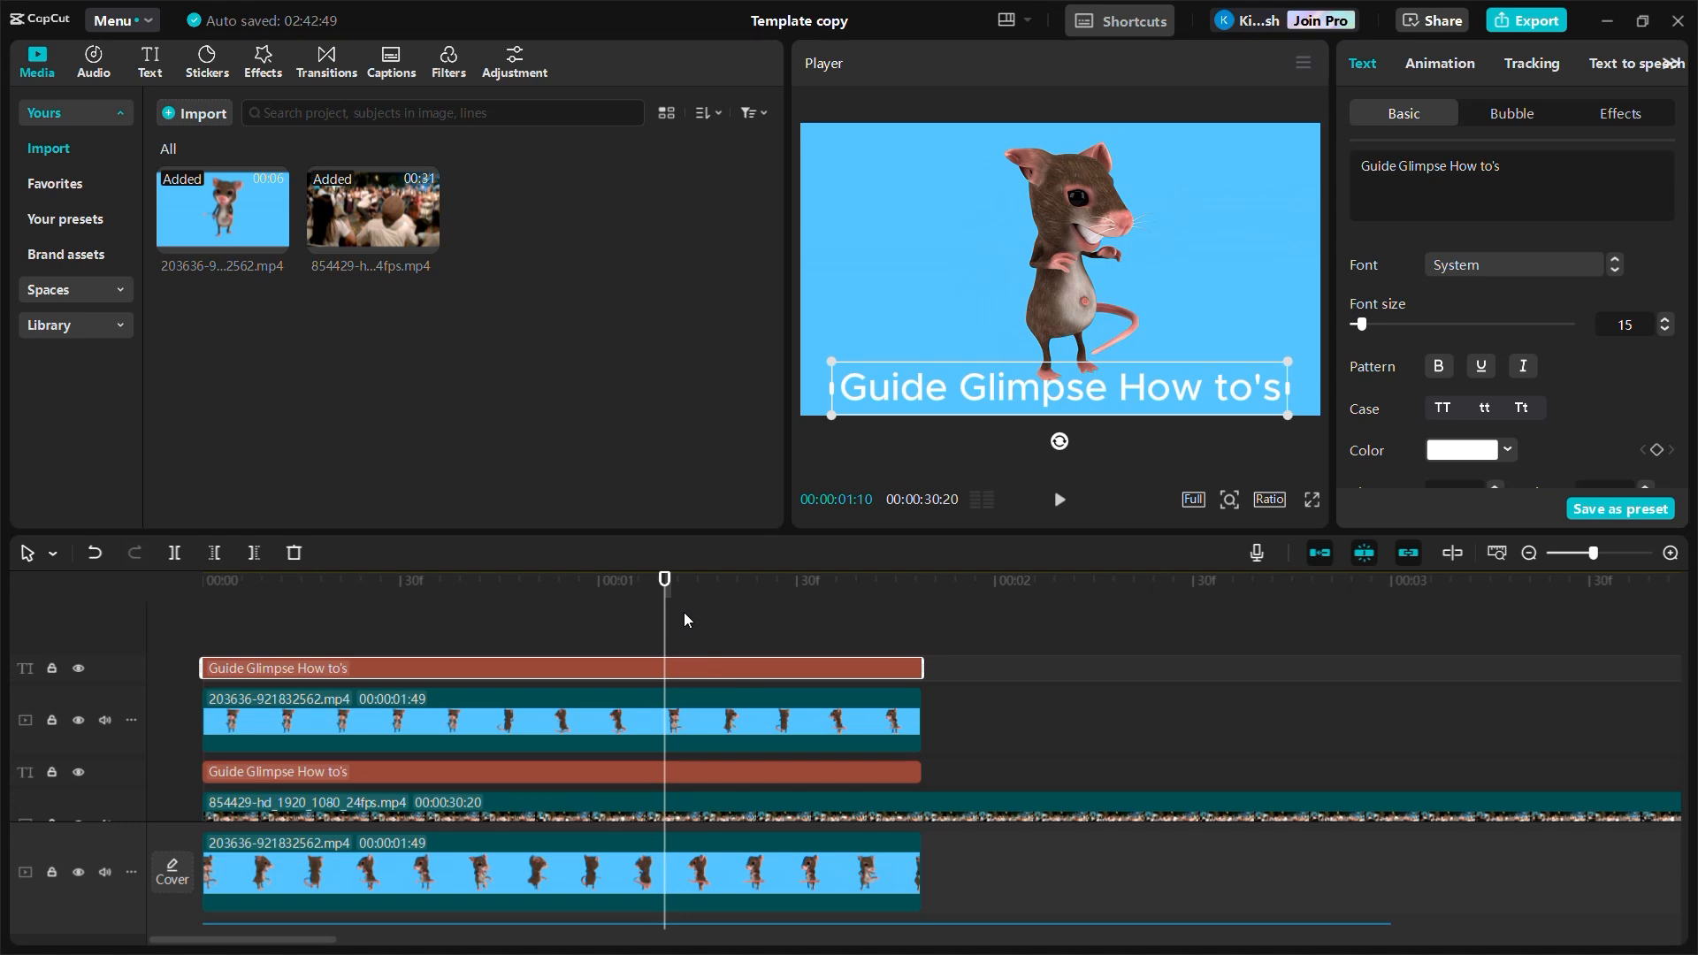
left_click_drag(663, 605, 624, 605)
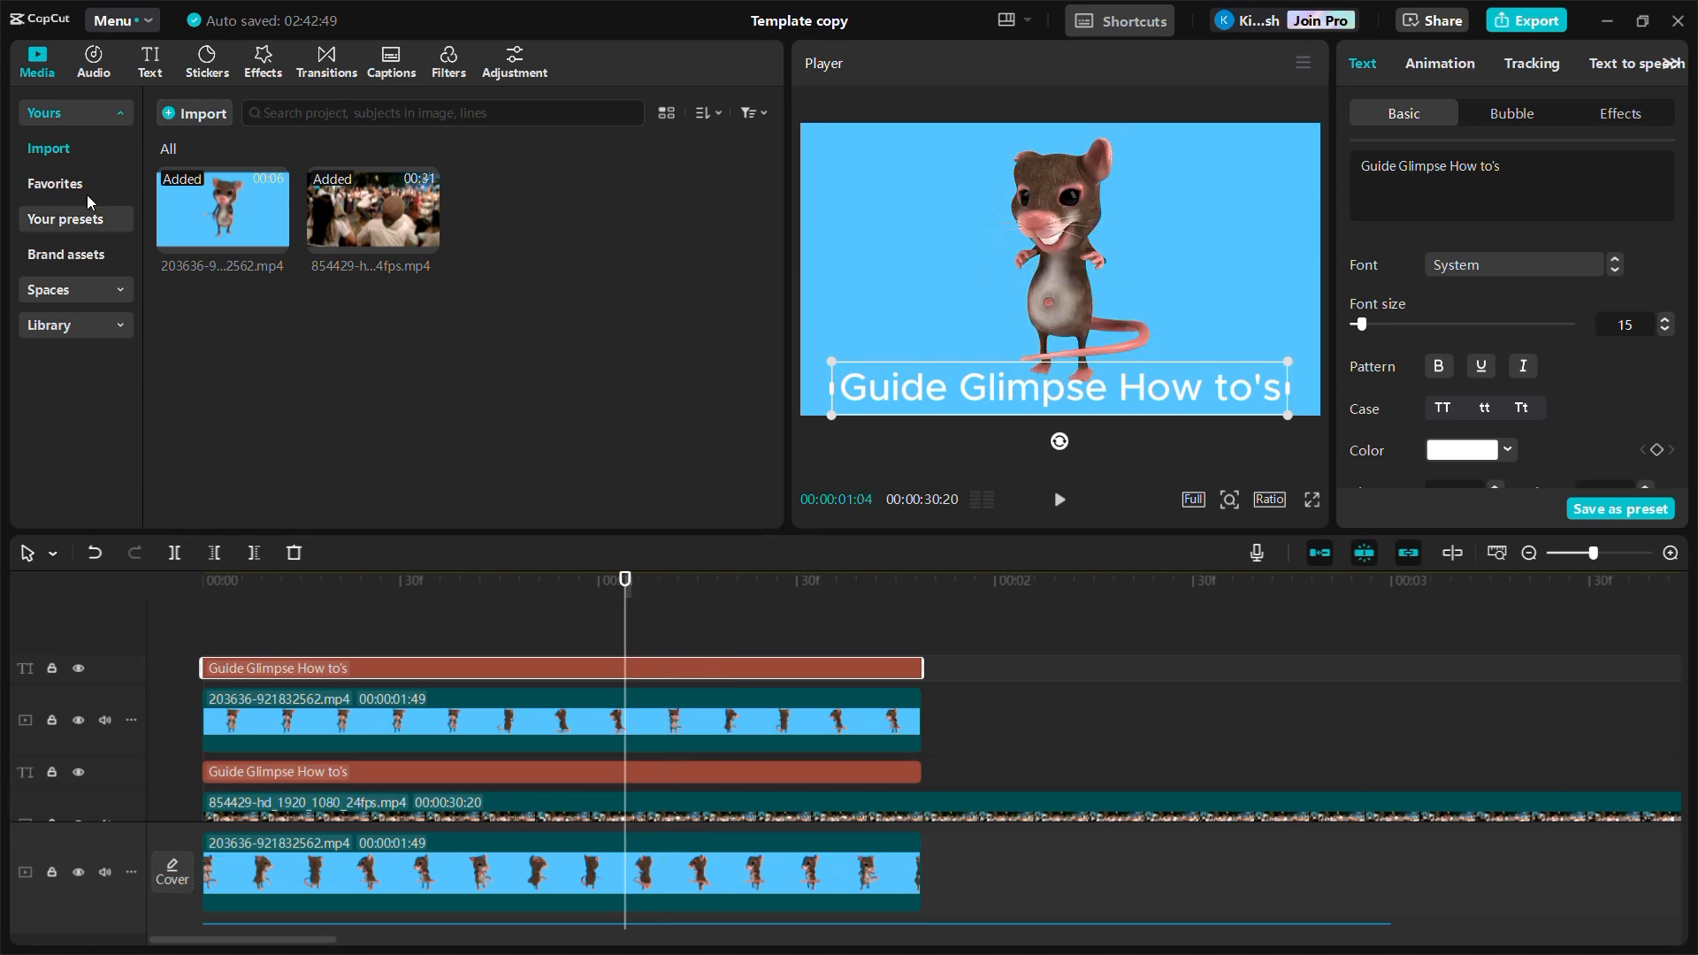
Browse the trending video effects available for the template.
left_click(257, 75)
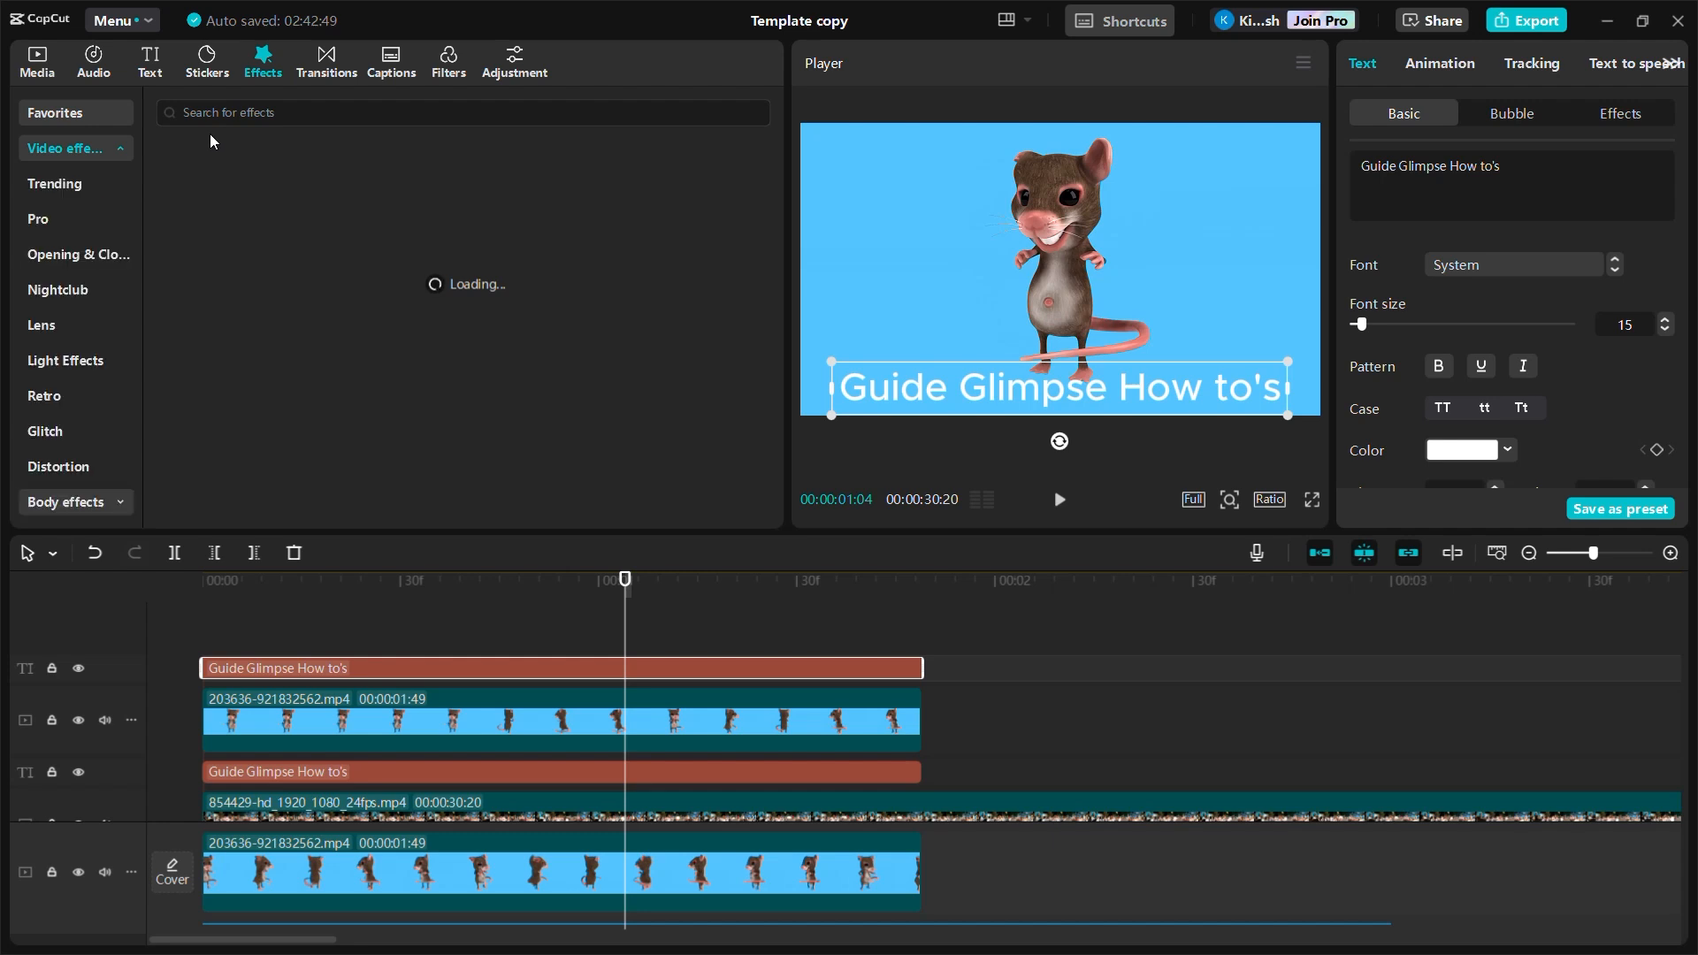
scroll(396, 322, "down", 5)
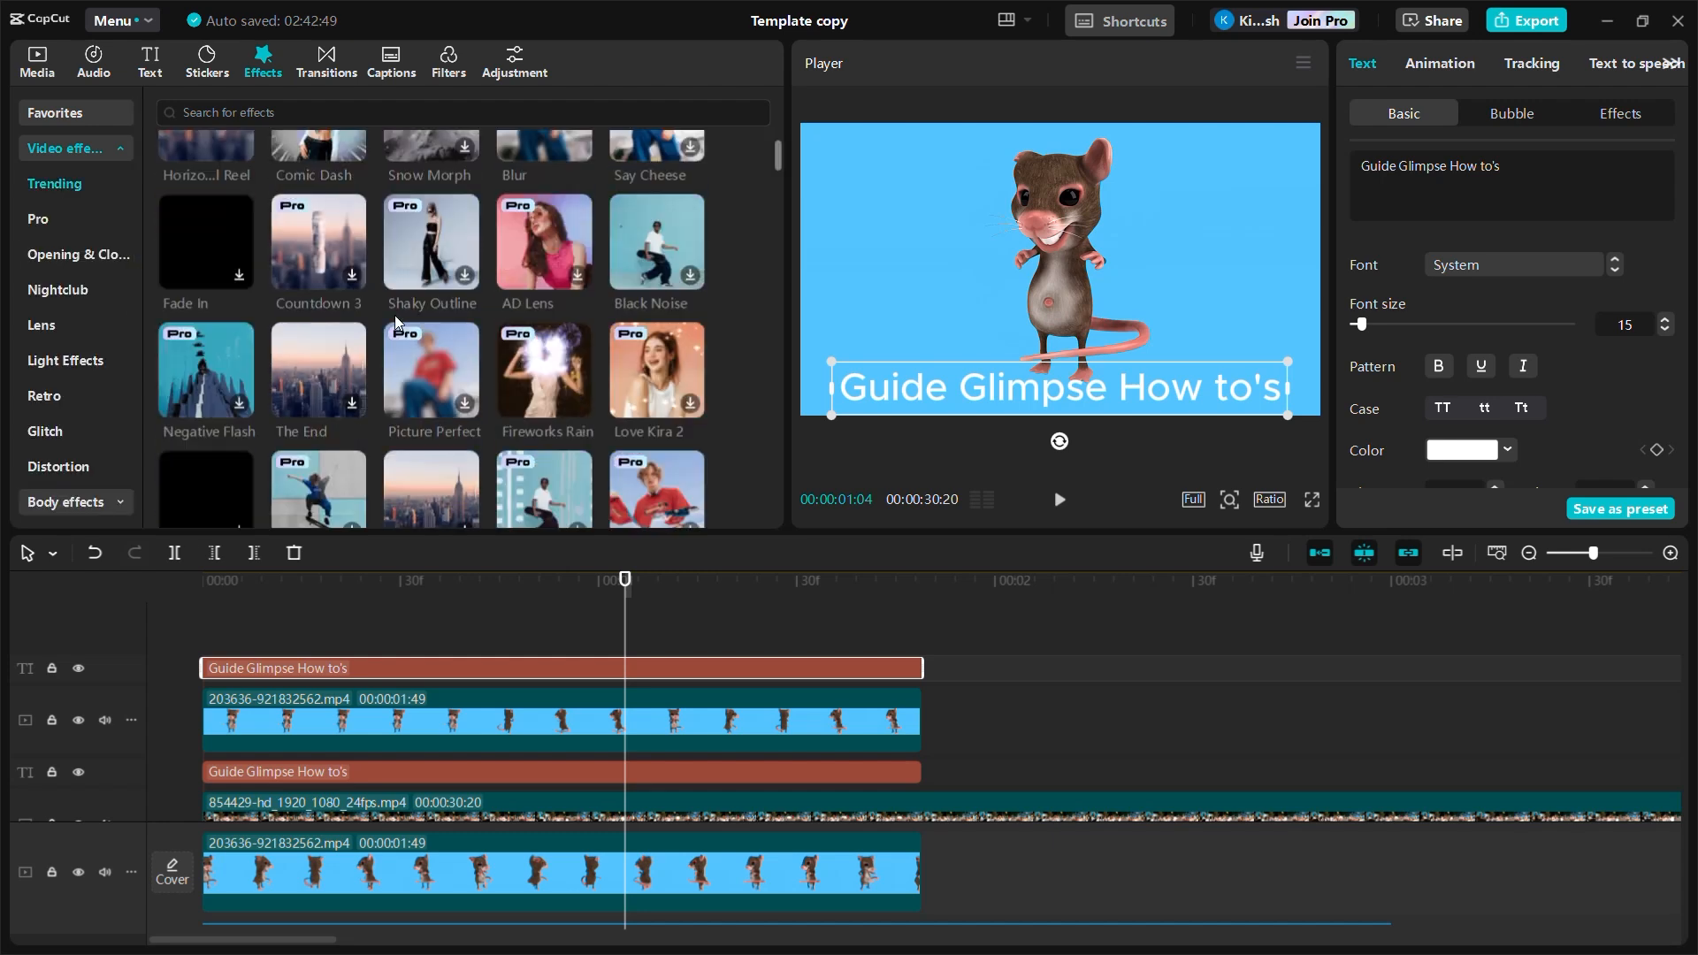
scroll(396, 322, "down", 5)
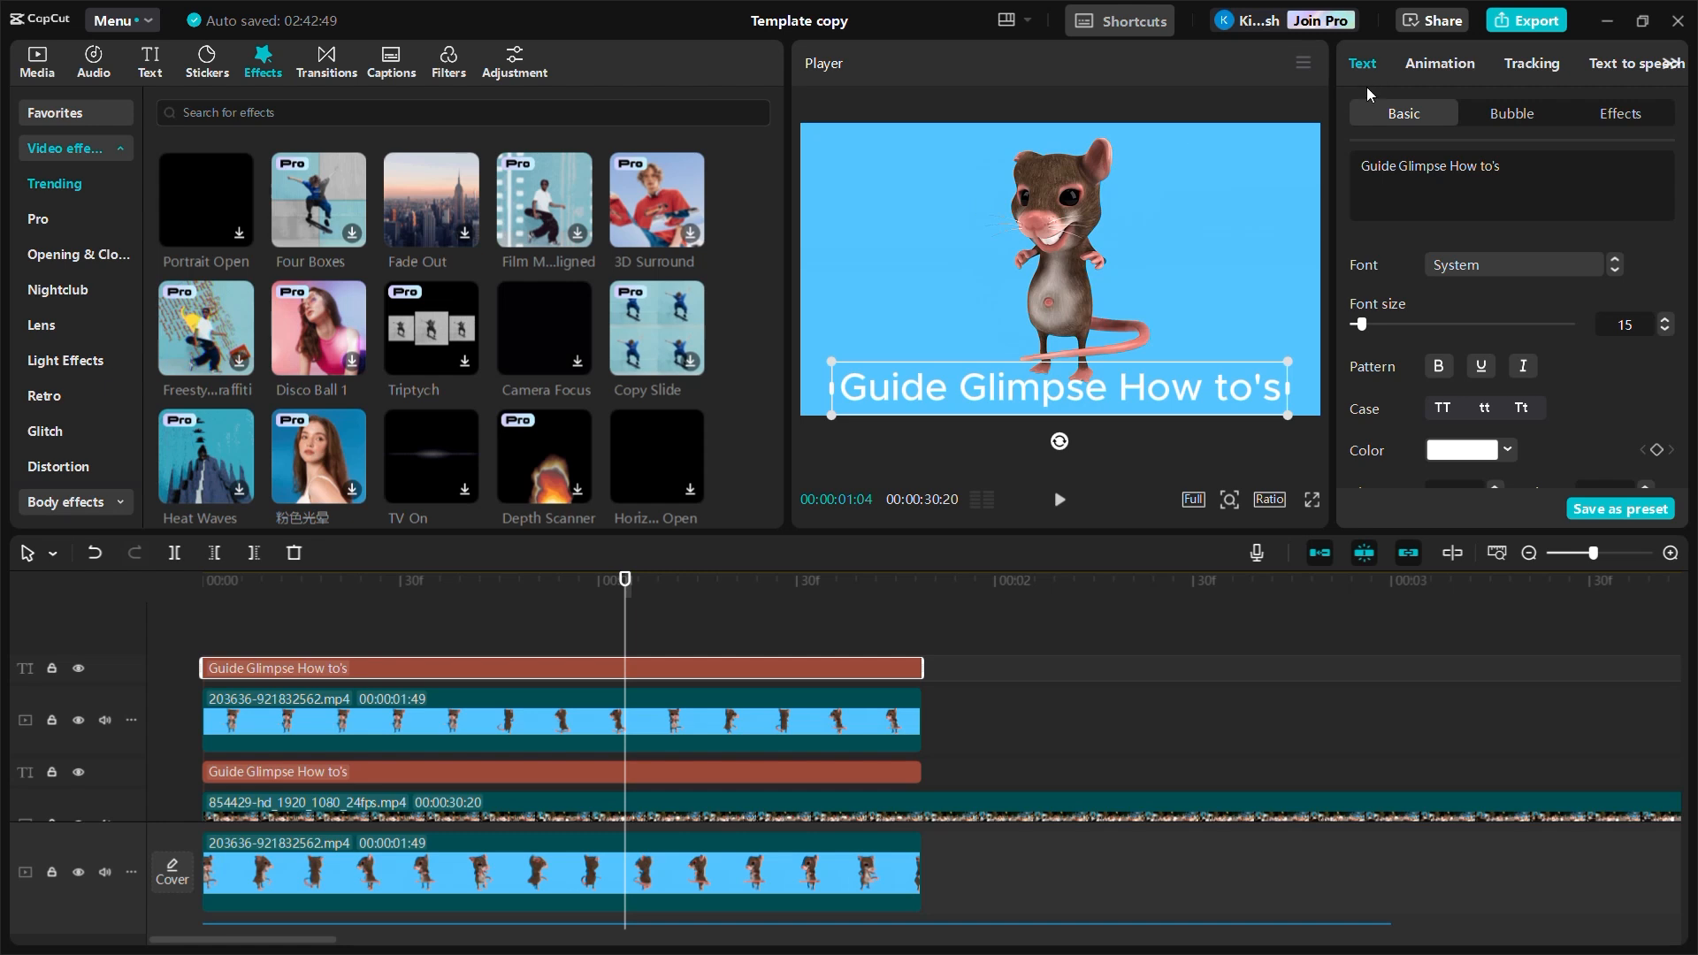
scroll(528, 305, "down", 3)
scroll(529, 305, "down", 5)
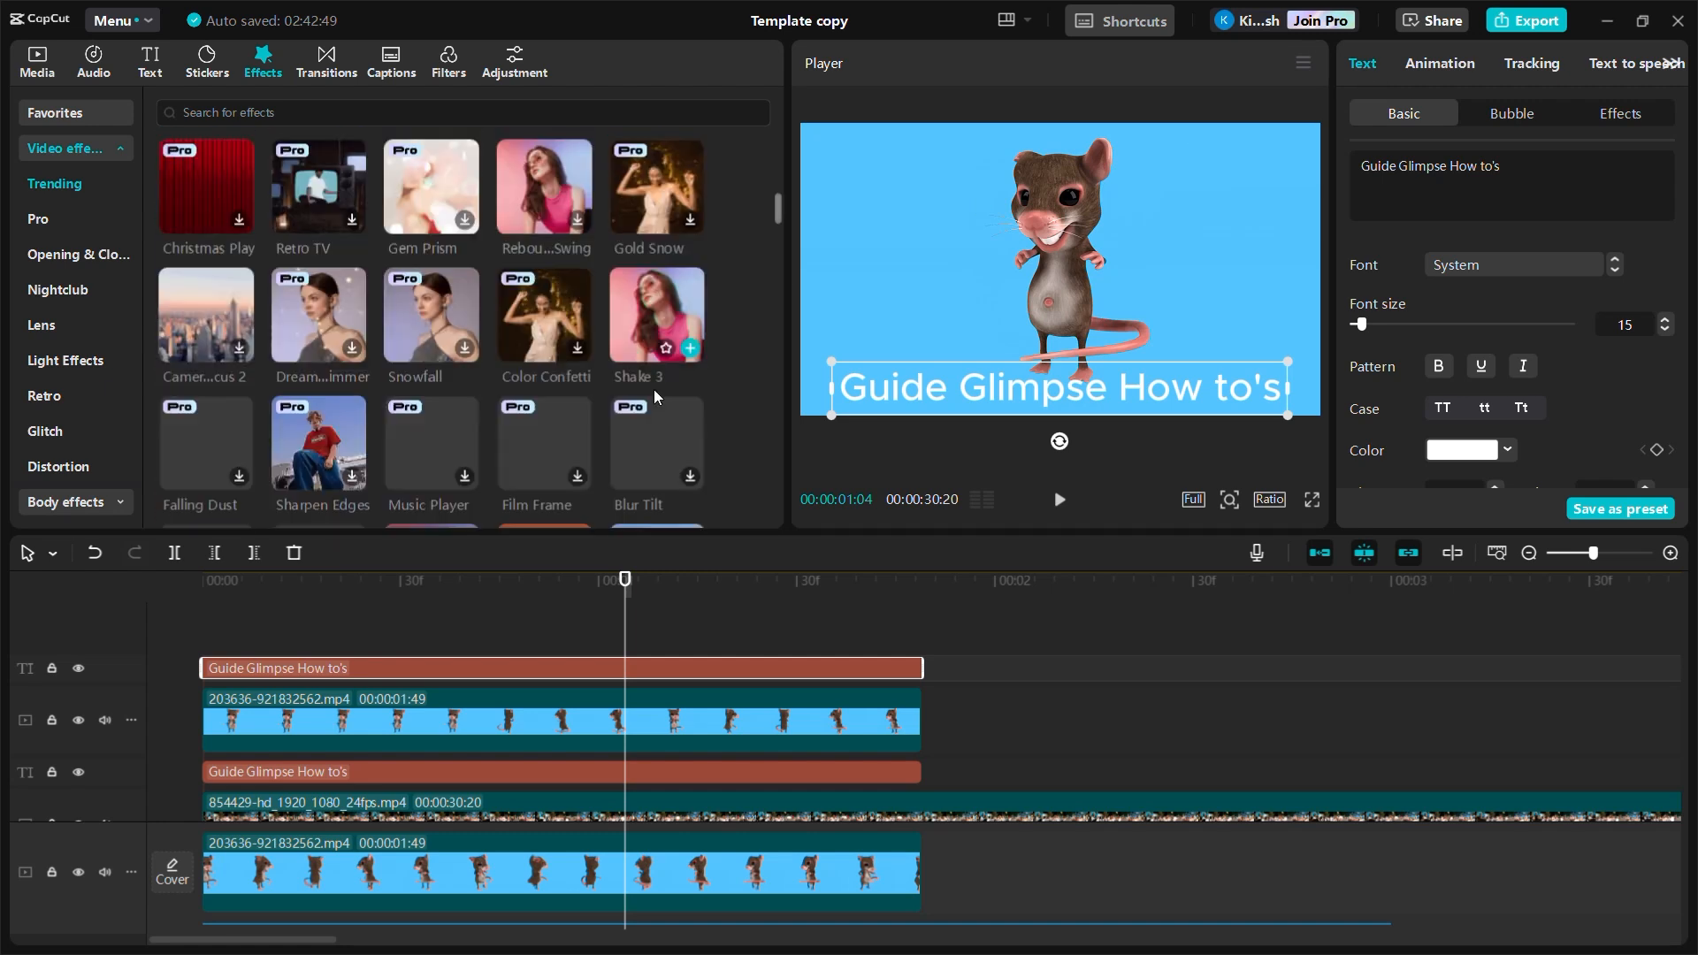
Play the template copy past the end of the mouse clips, rewind to an earlier point and replay the preview.
left_click(1061, 500)
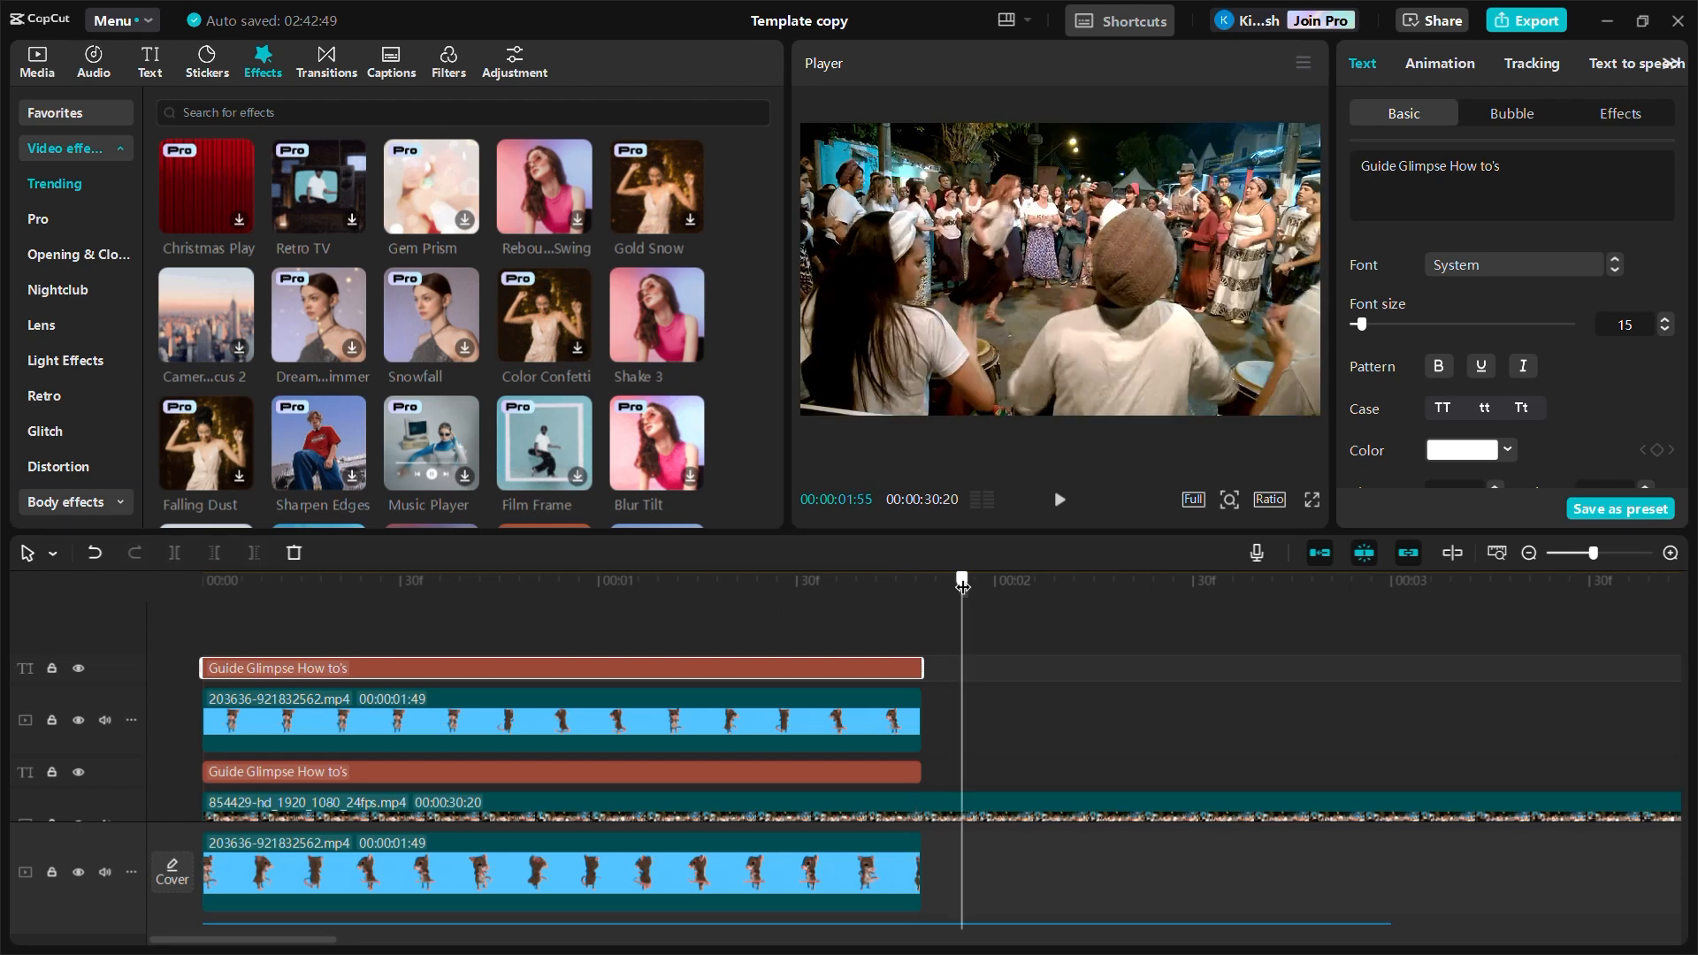
left_click(819, 581)
left_click_drag(819, 584, 750, 619)
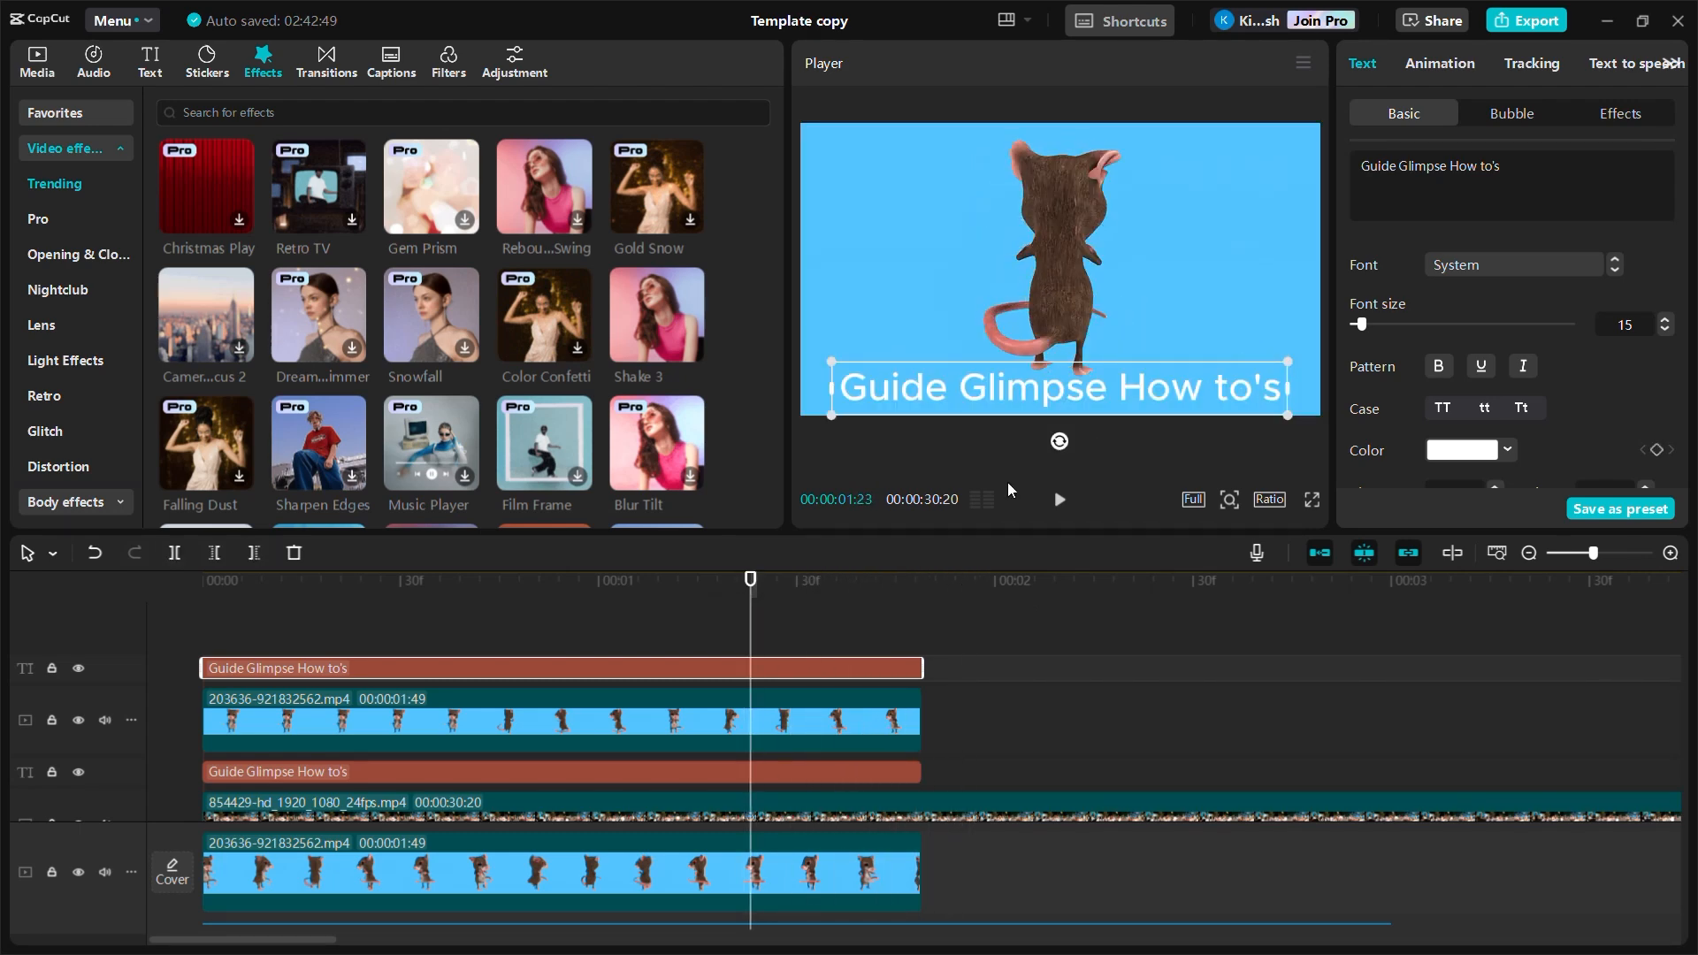
left_click_drag(753, 584, 446, 583)
left_click(1062, 501)
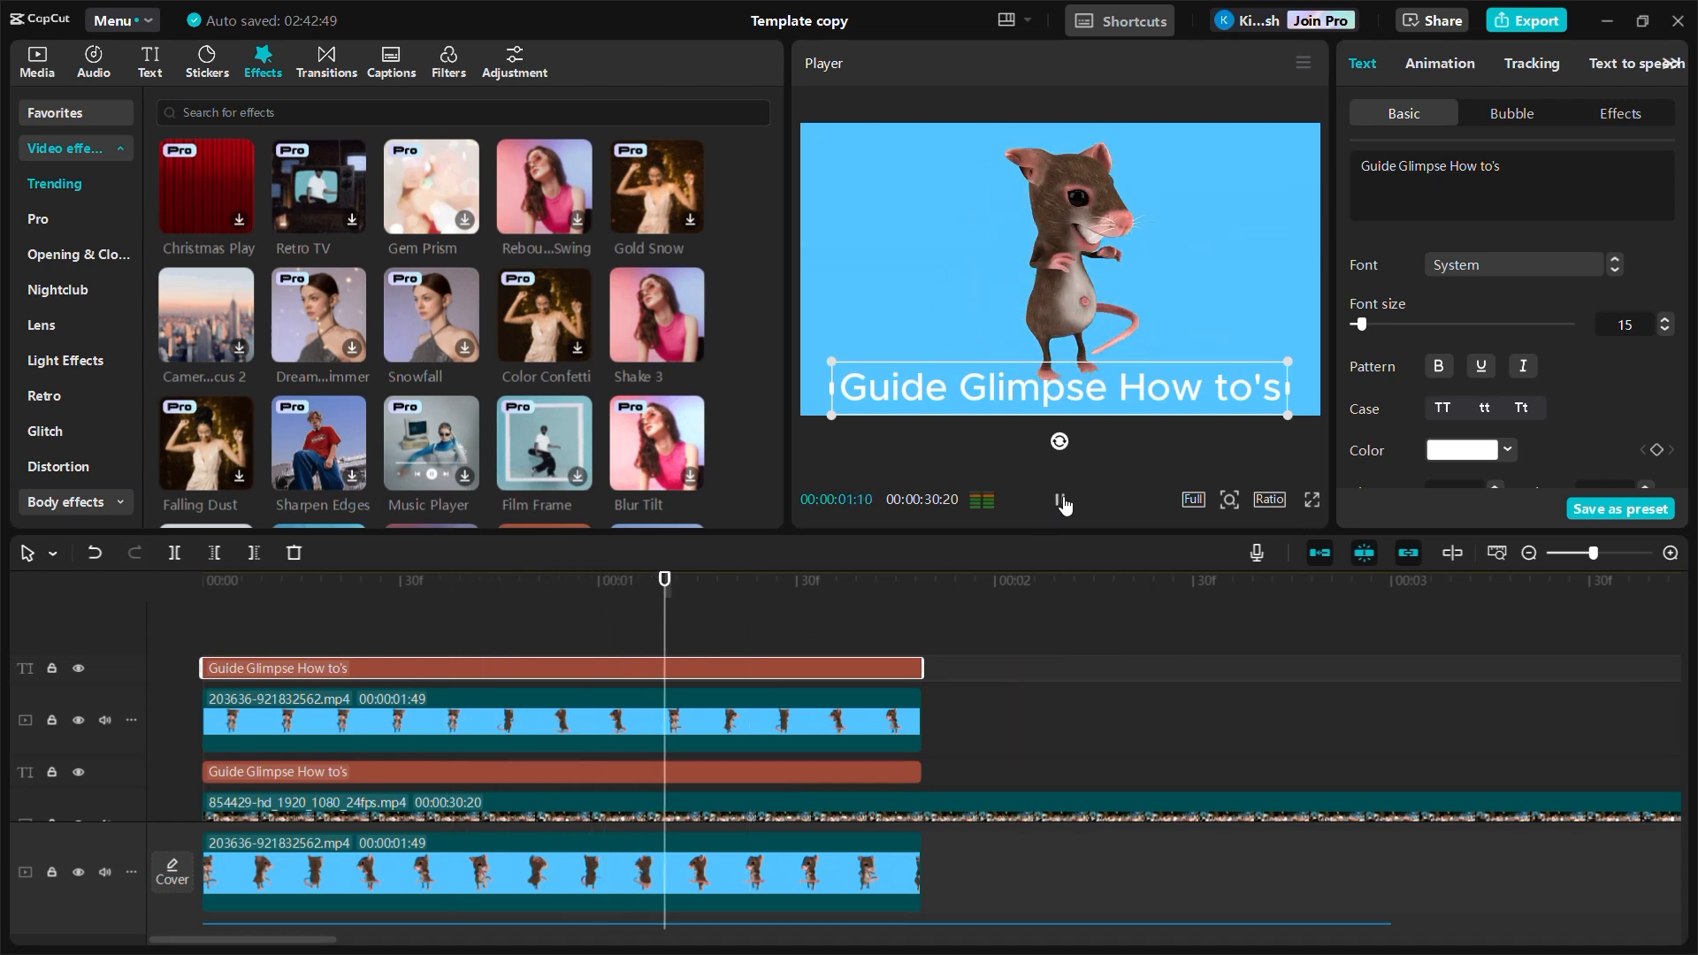
Stop the preview and move the playhead back to about 00:00:01:28, within the mouse clips.
left_click(1064, 502)
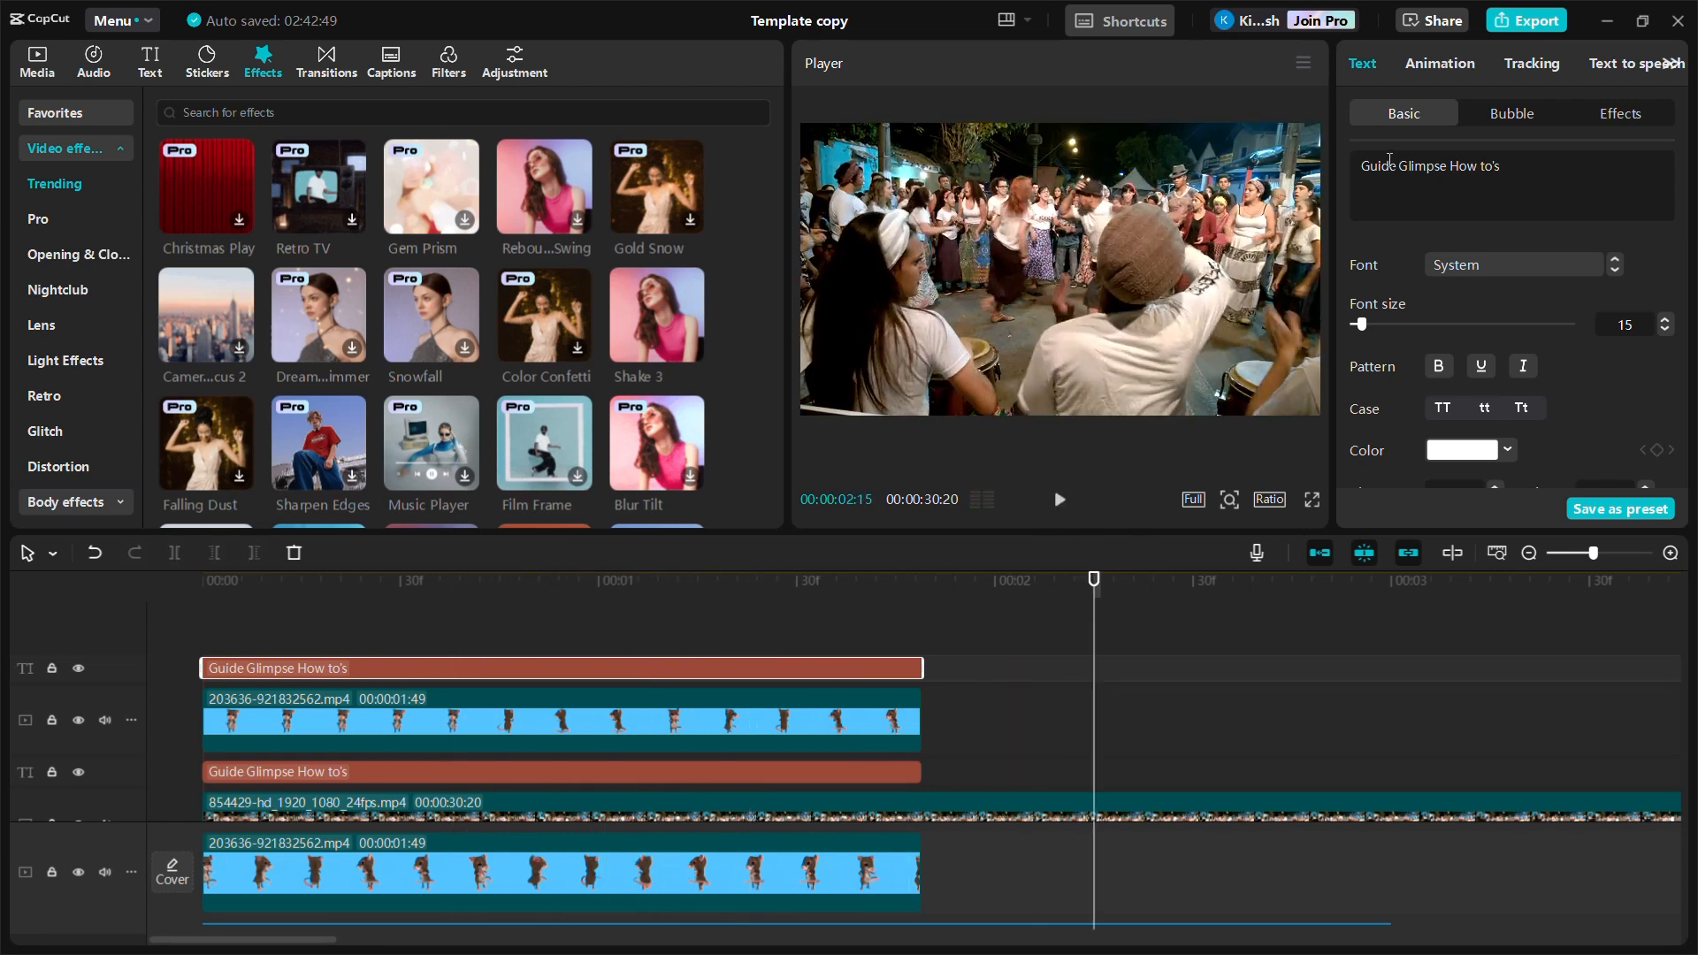
left_click_drag(1097, 581, 779, 657)
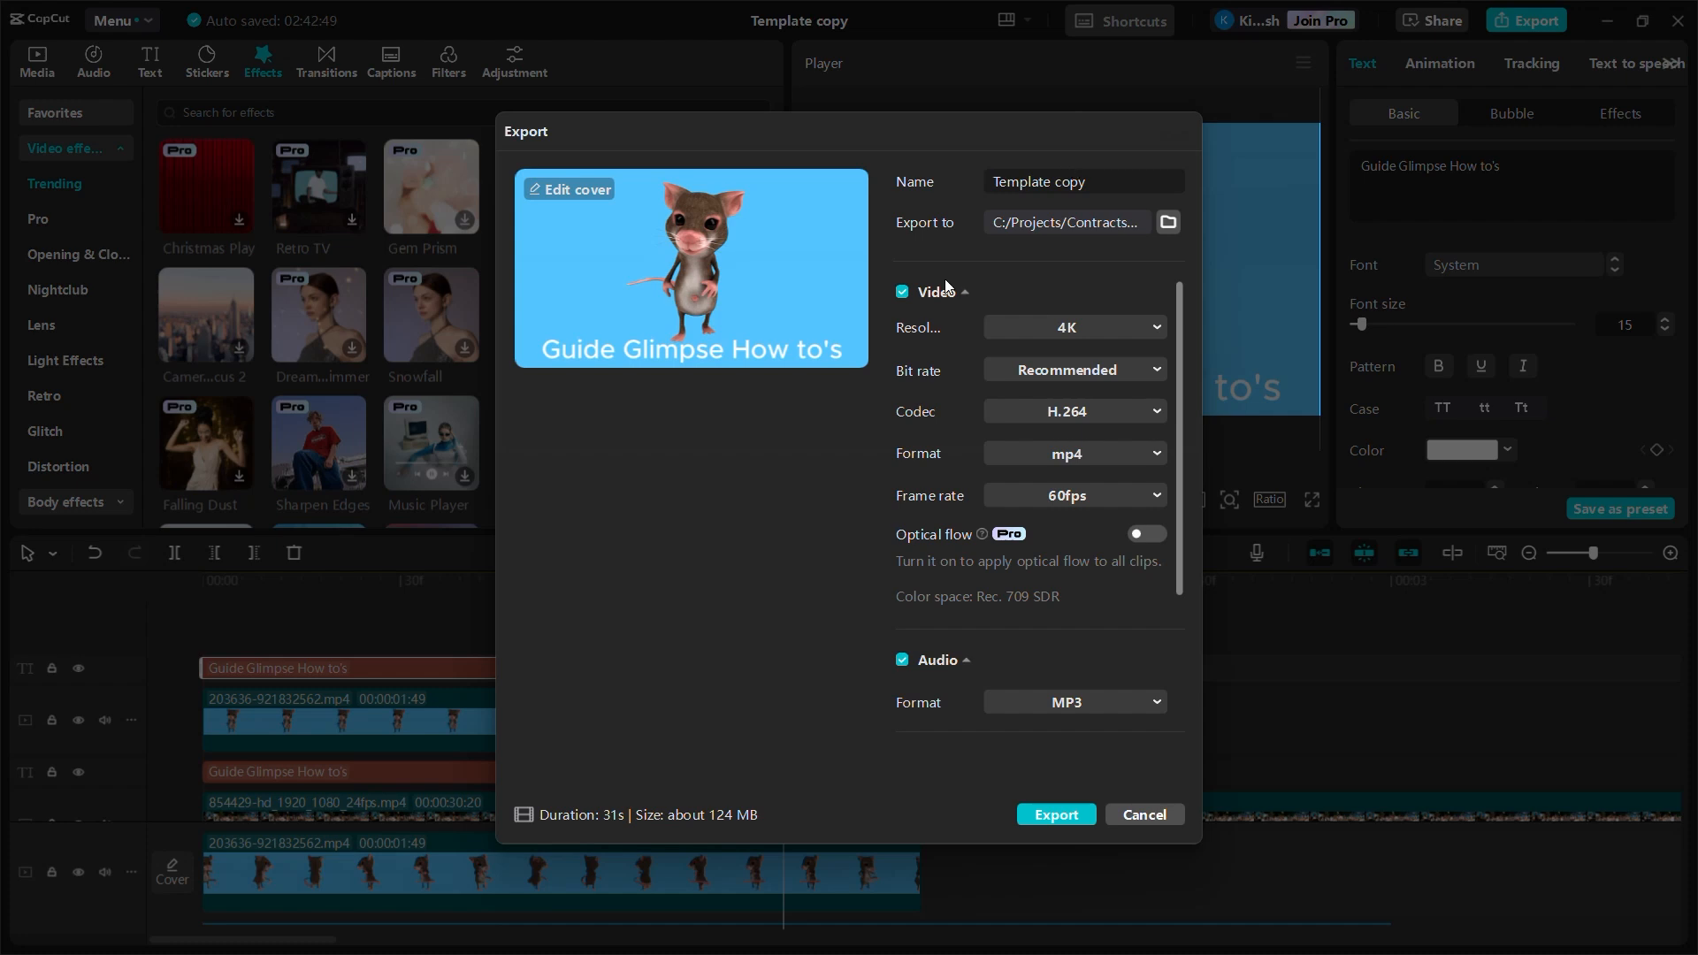
Review the export settings for Template copy, from video and audio down to the GIF and captions options, without exporting.
scroll(964, 353, "down", 1)
scroll(964, 399, "down", 1)
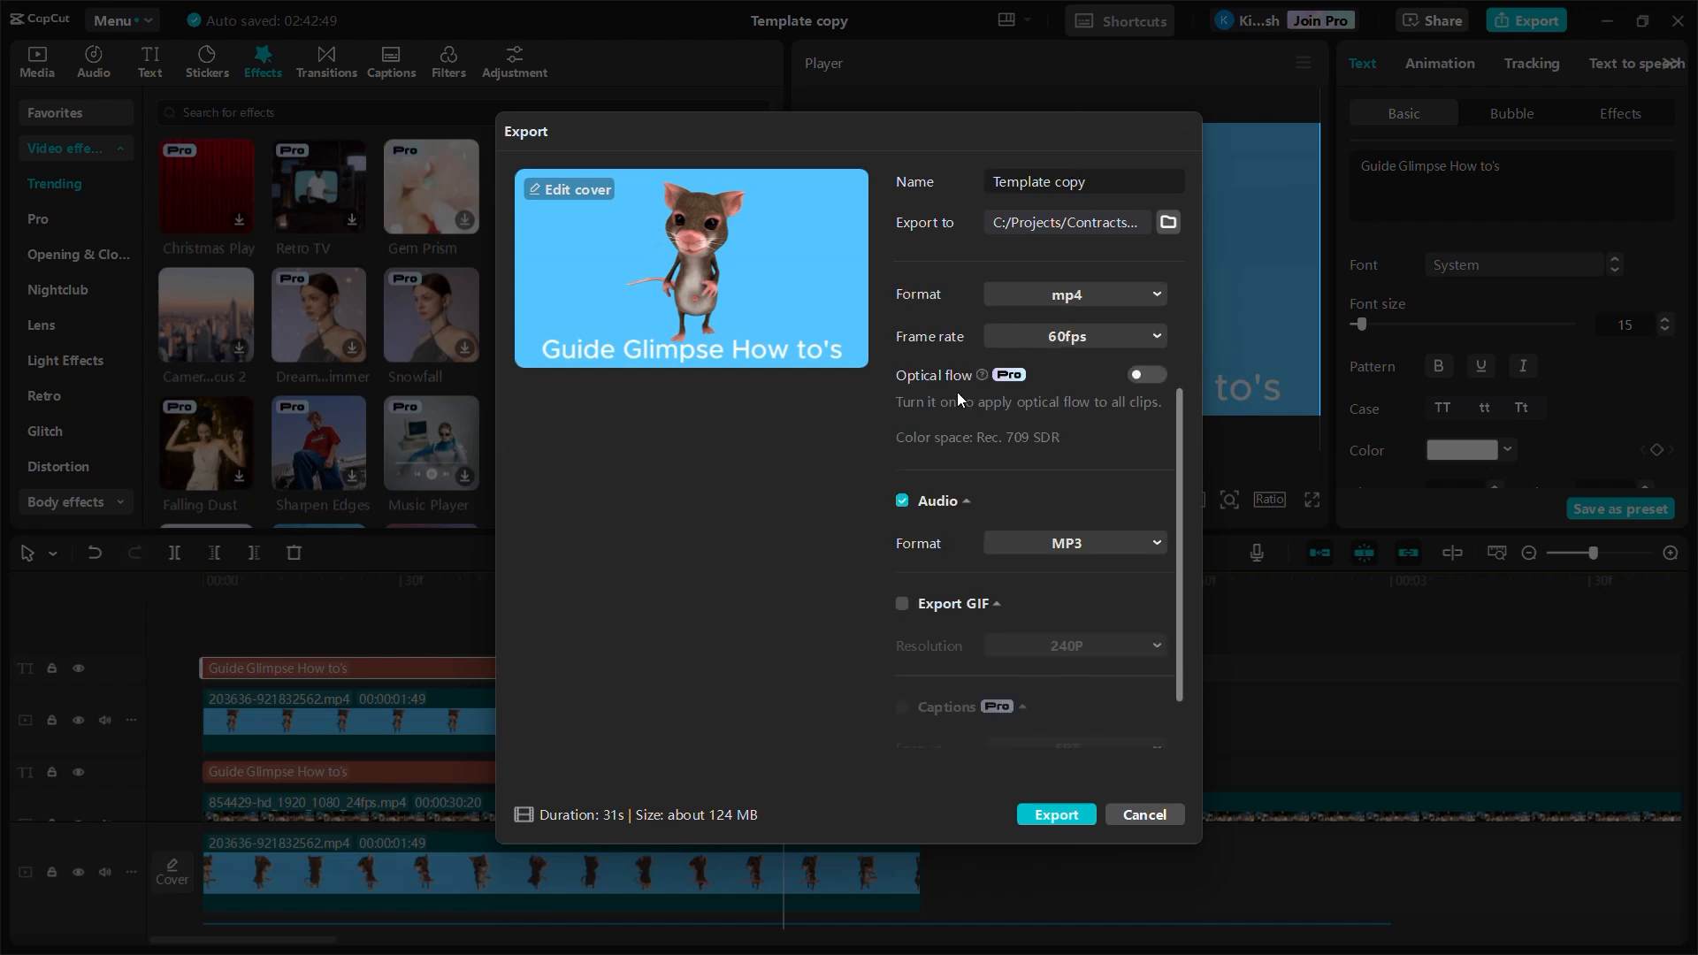
left_click(1143, 815)
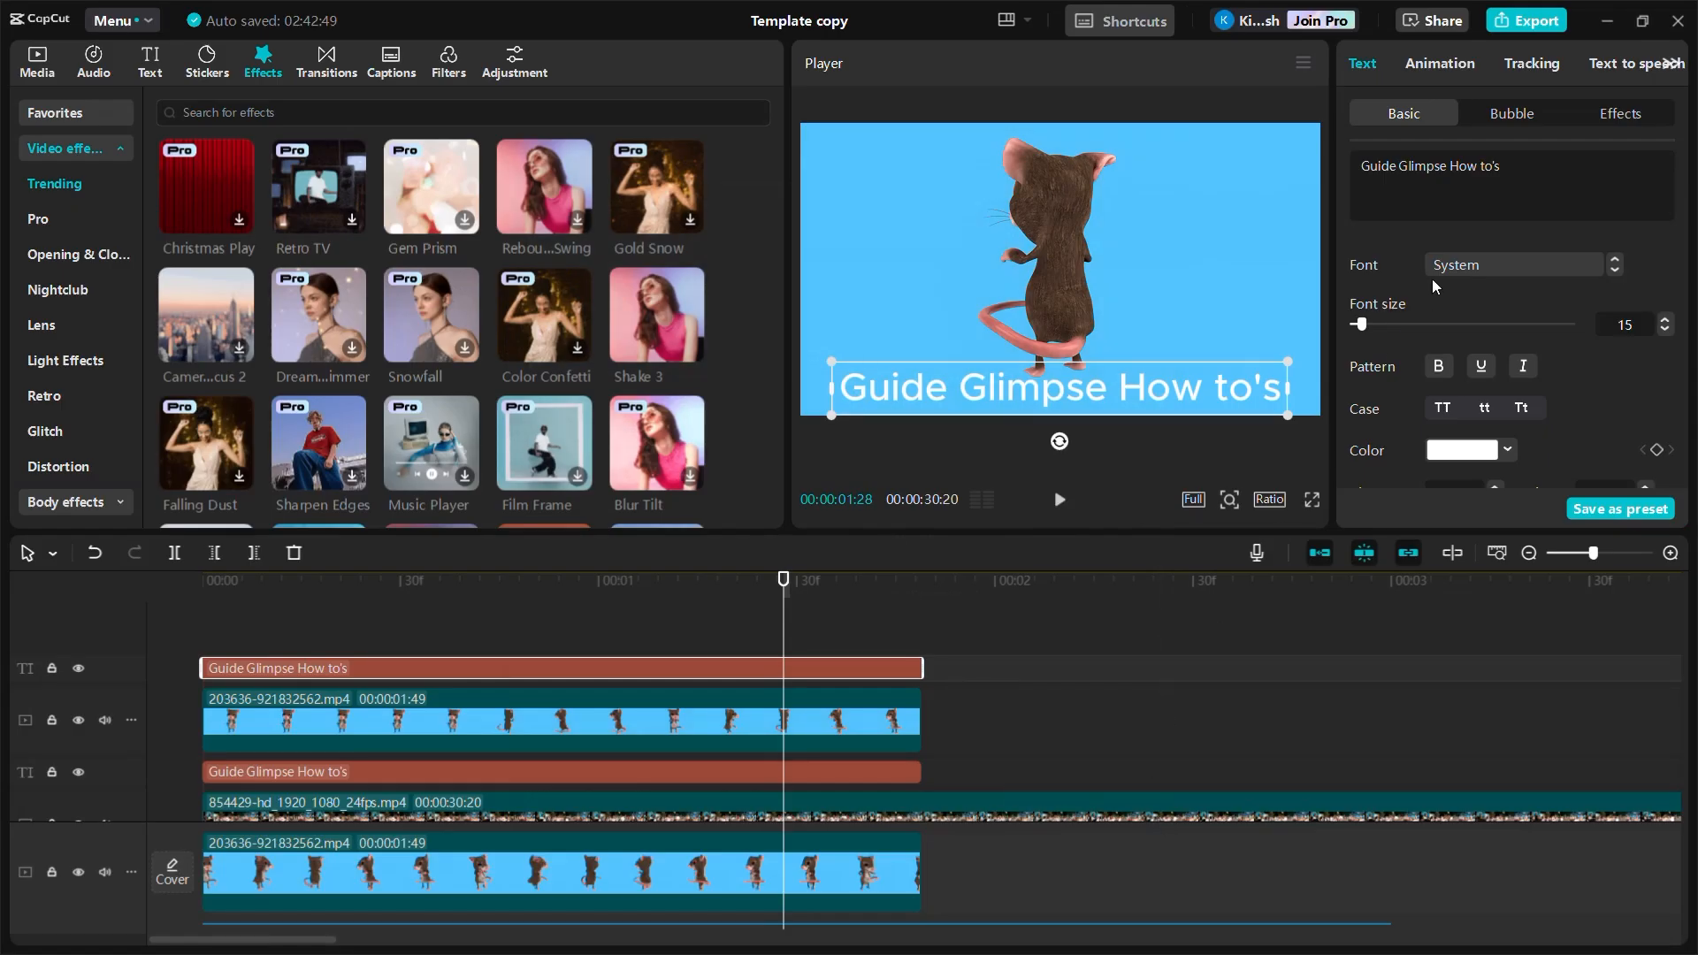
Switch to the CapCut Templates page in the browser and look through the published video templates and their styles.
left_click(1607, 20)
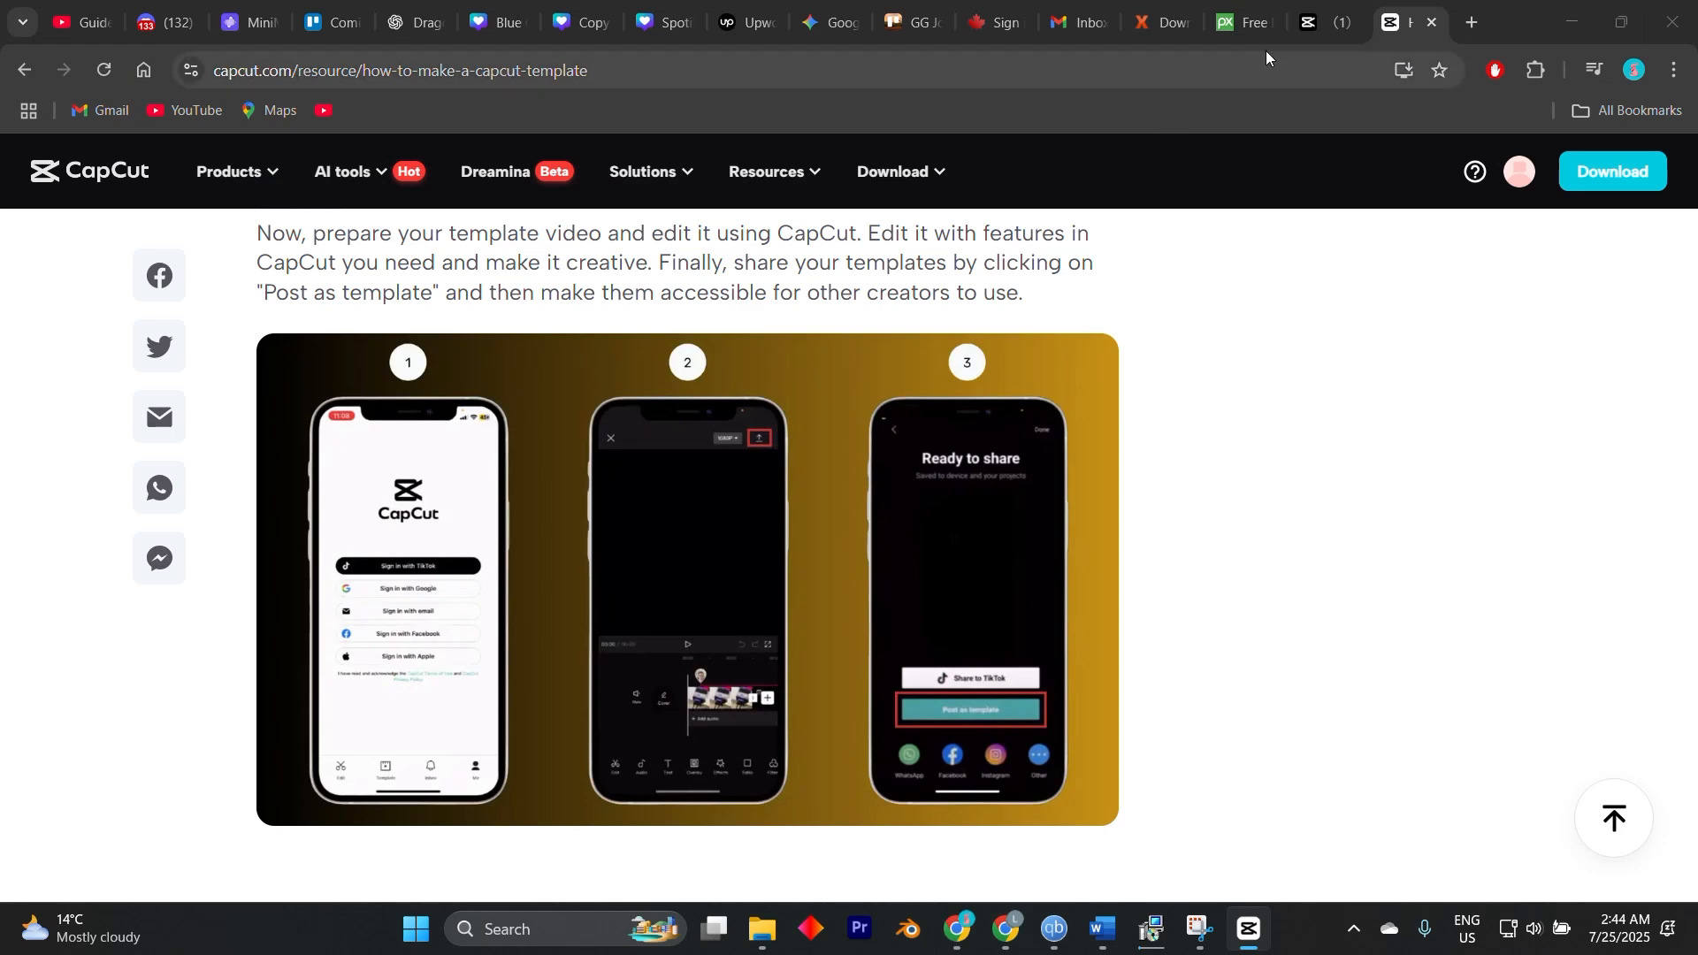
left_click(1327, 22)
scroll(837, 532, "down", 2)
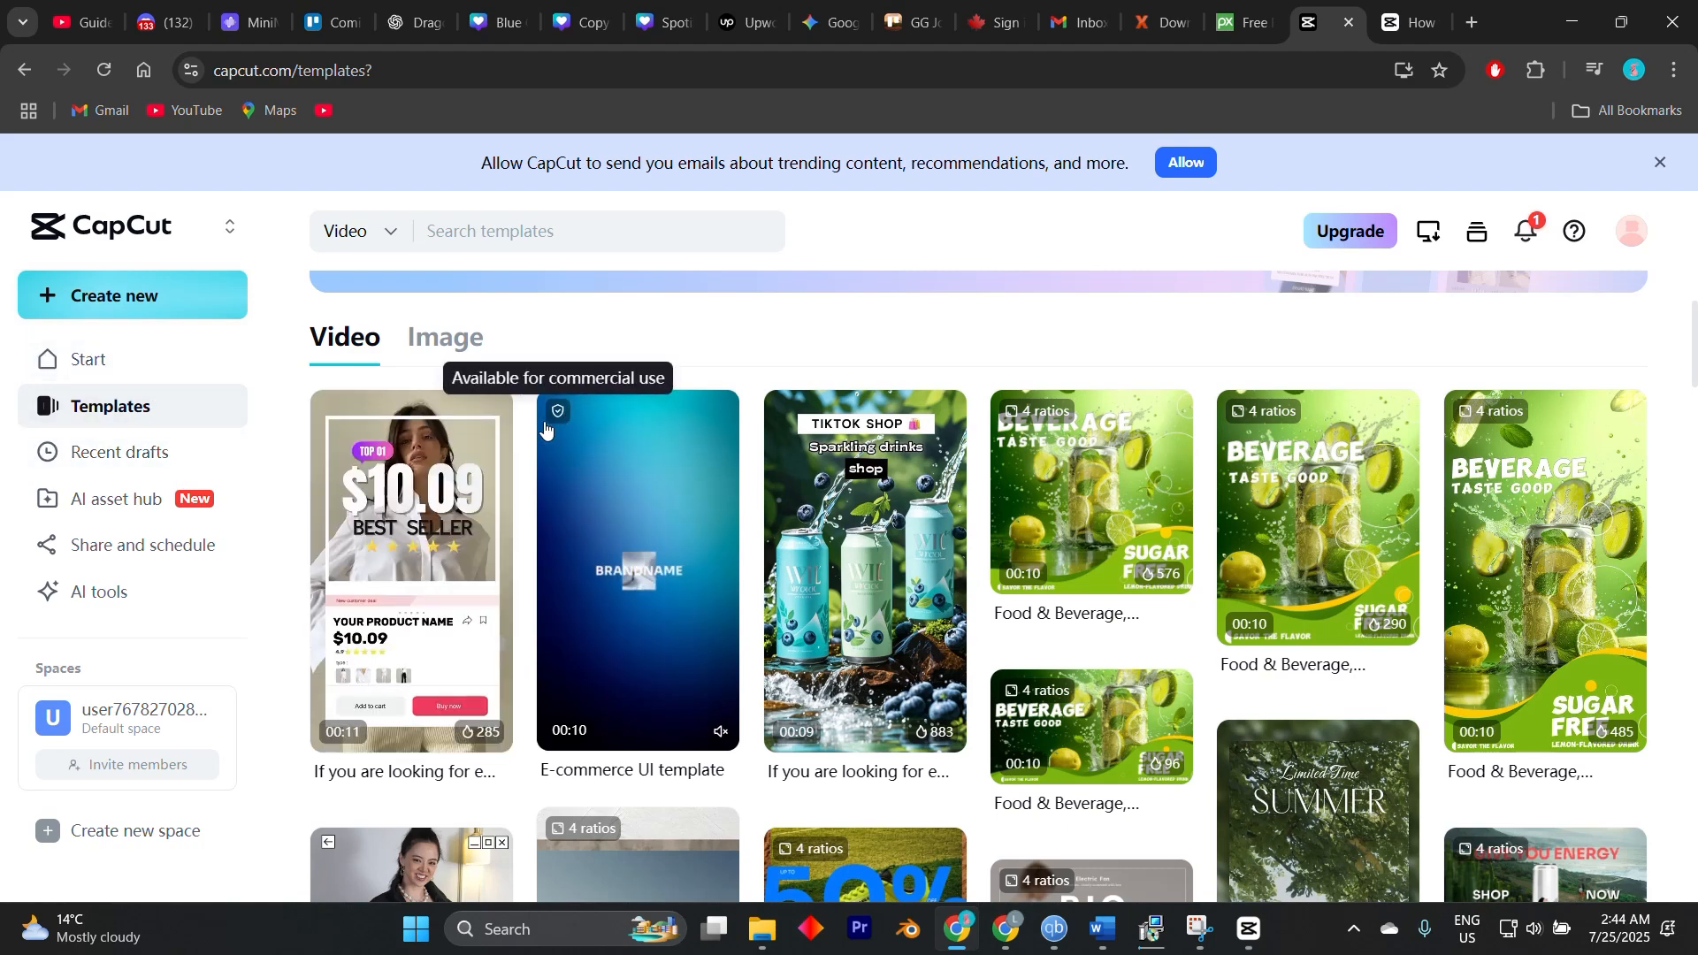
scroll(558, 424, "down", 3)
scroll(538, 457, "down", 3)
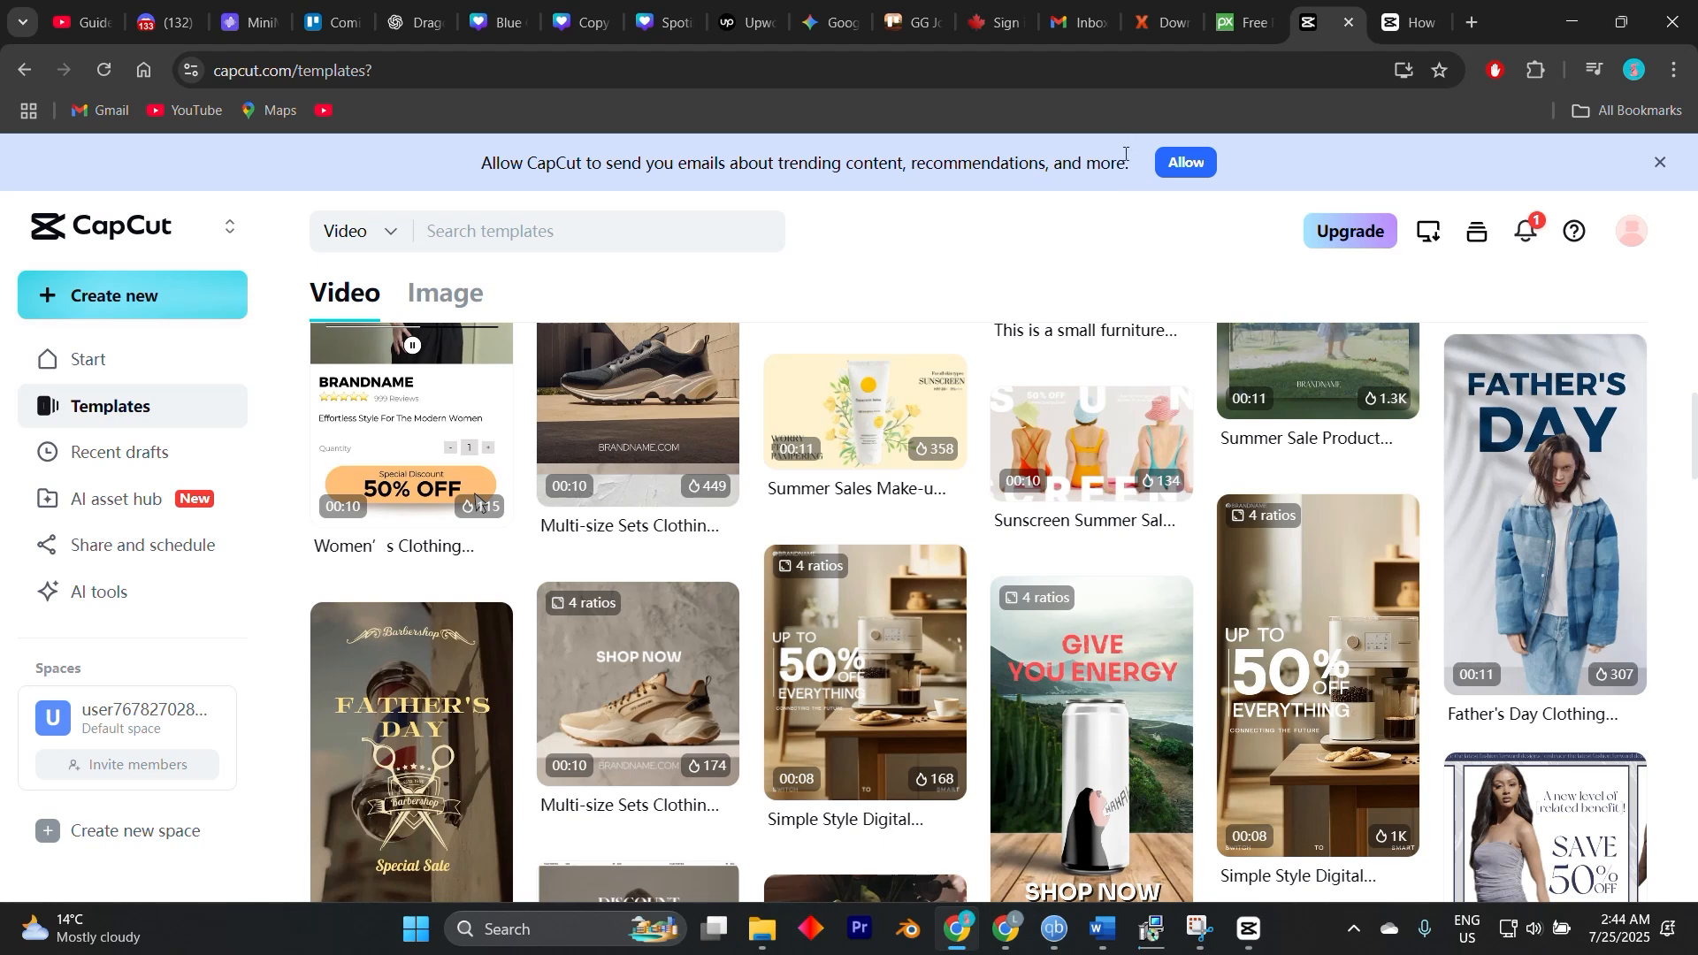
scroll(914, 531, "down", 3)
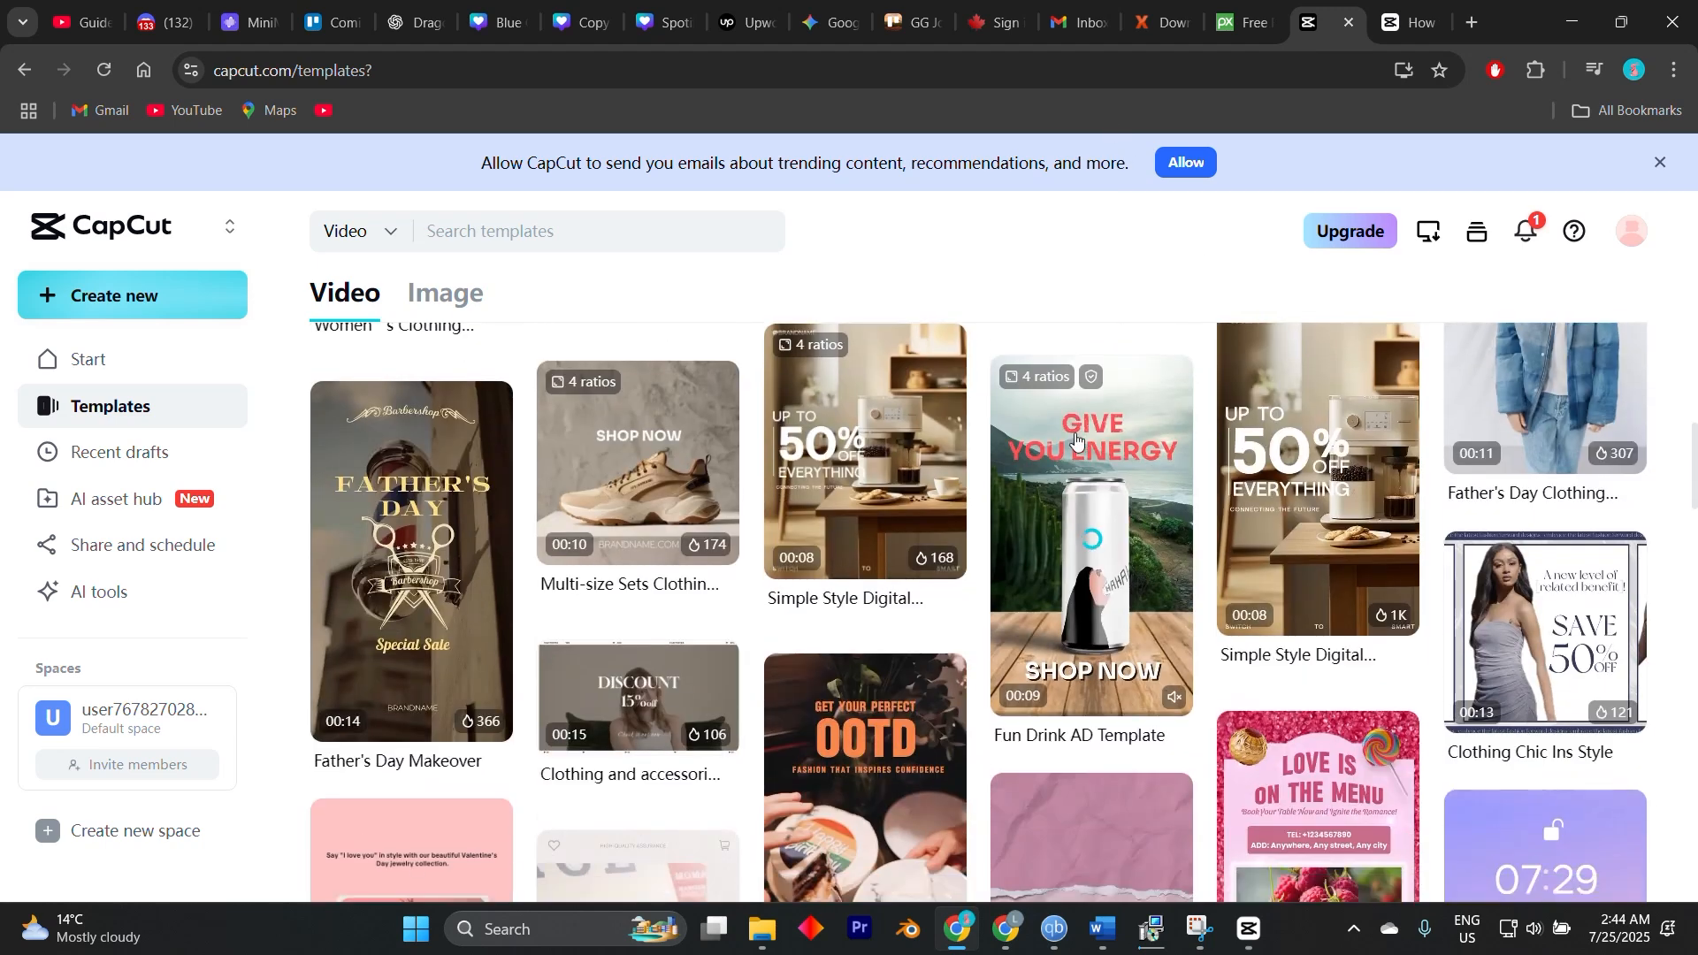
scroll(914, 531, "down", 2)
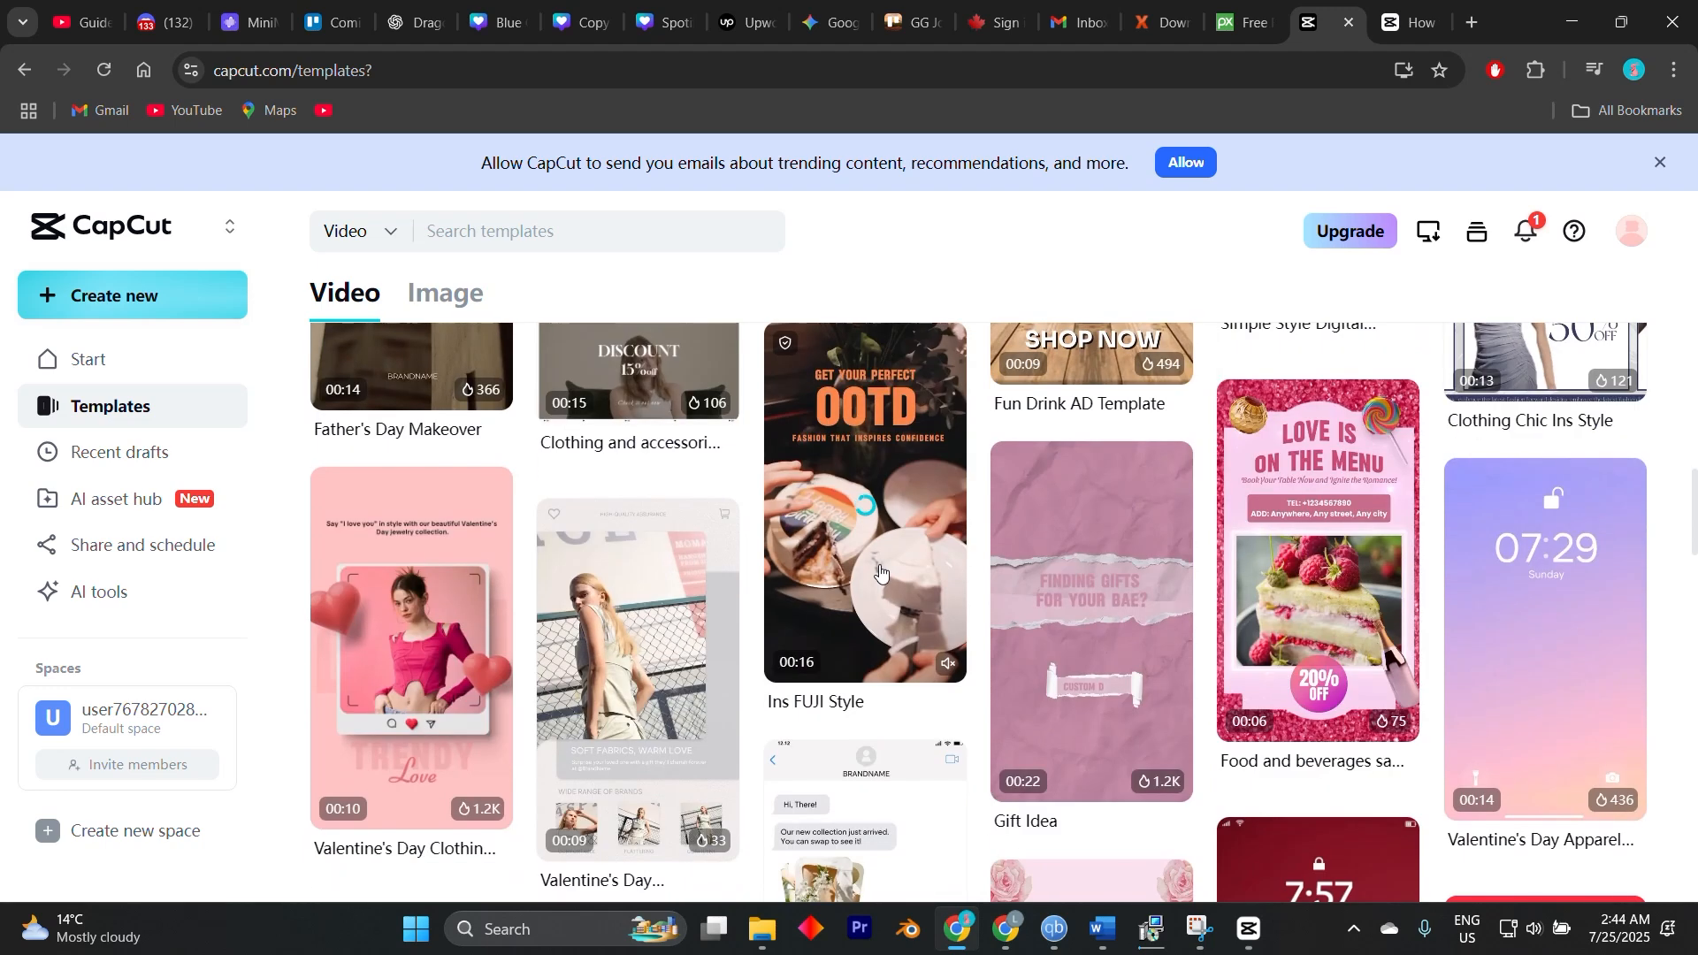
scroll(881, 572, "down", 2)
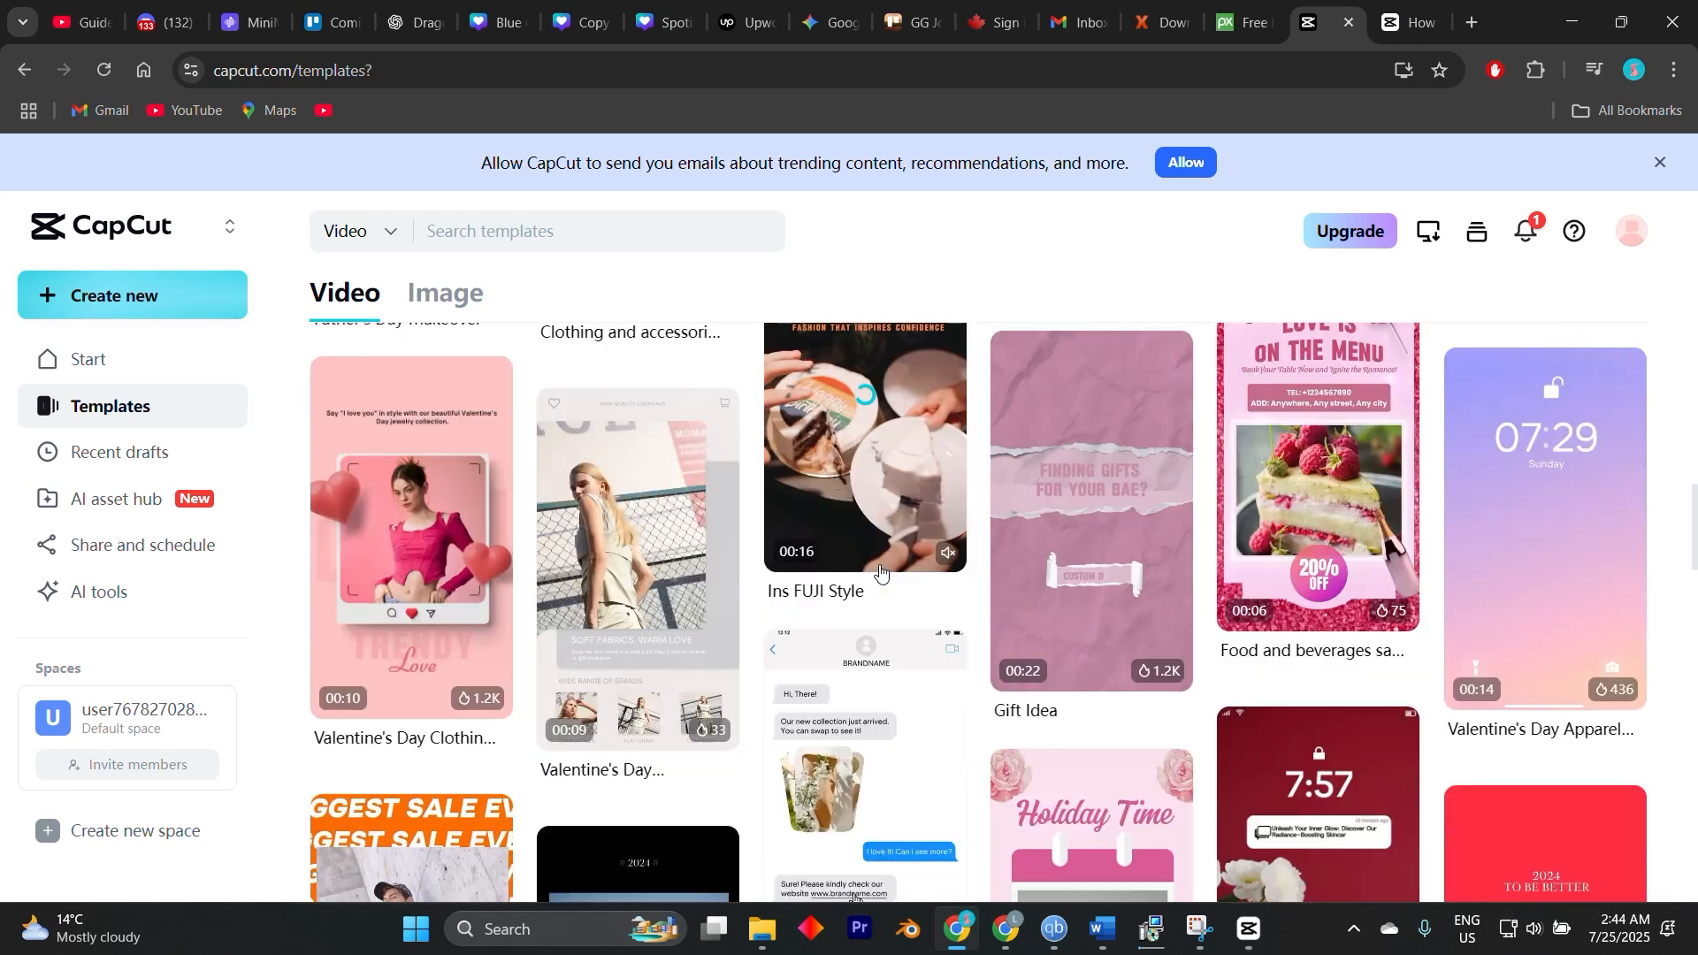
scroll(881, 572, "down", 1)
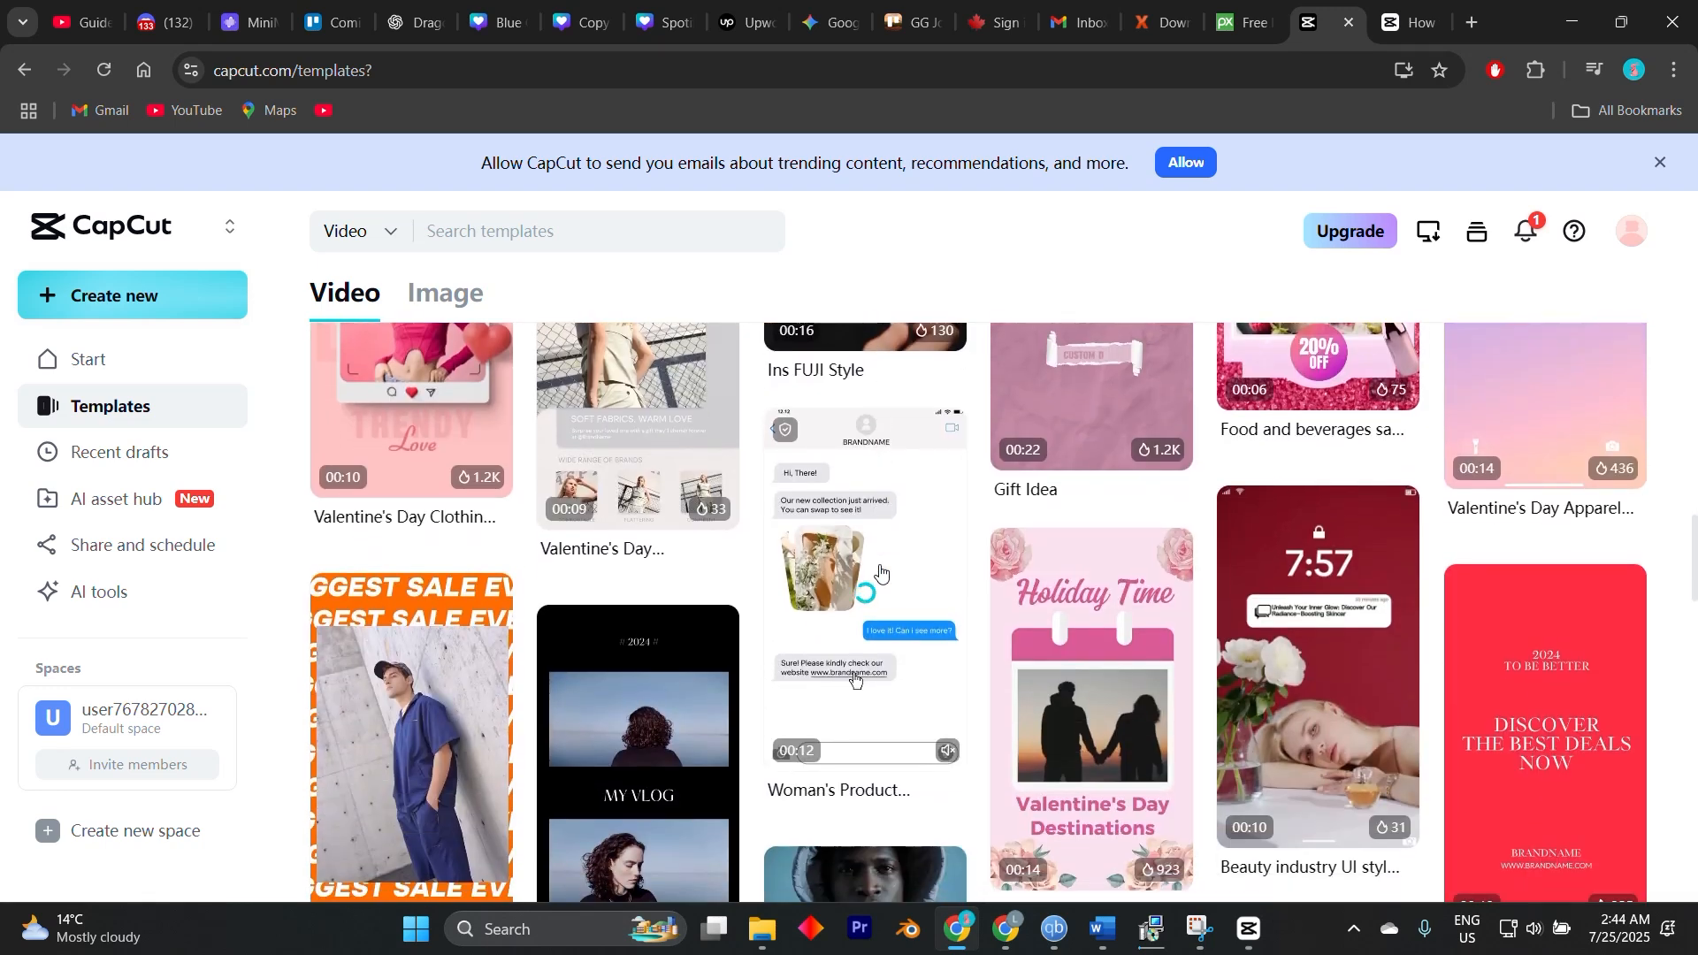
scroll(881, 573, "down", 1)
scroll(881, 572, "down", 2)
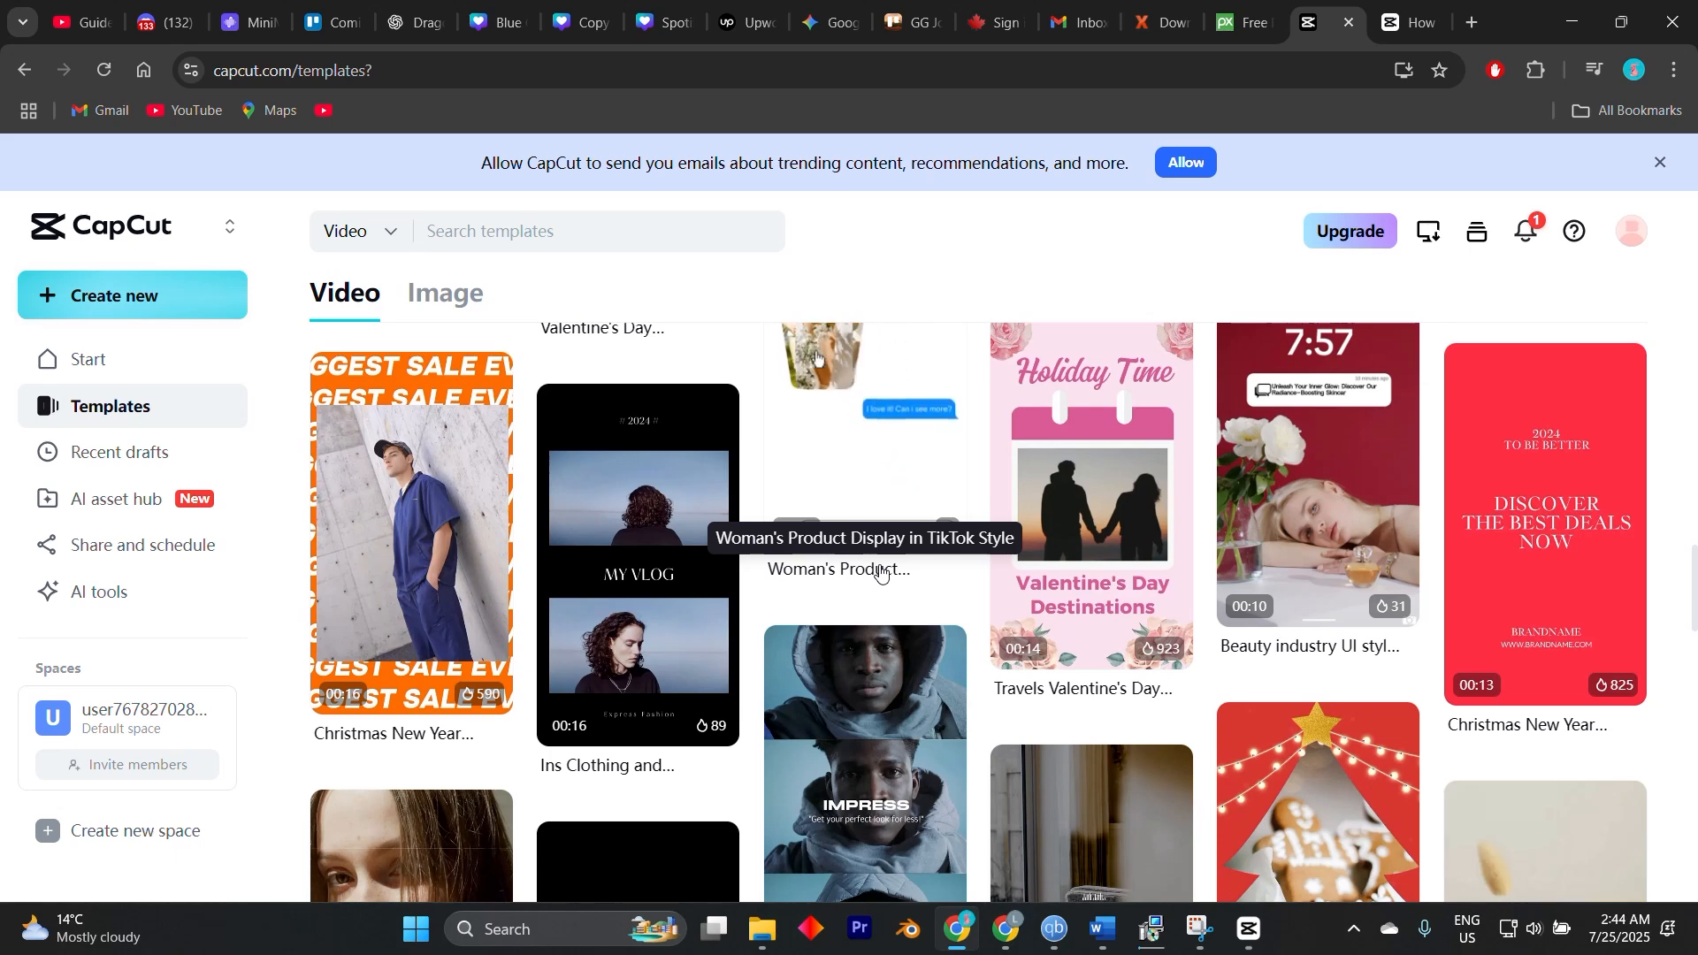
scroll(881, 572, "down", 1)
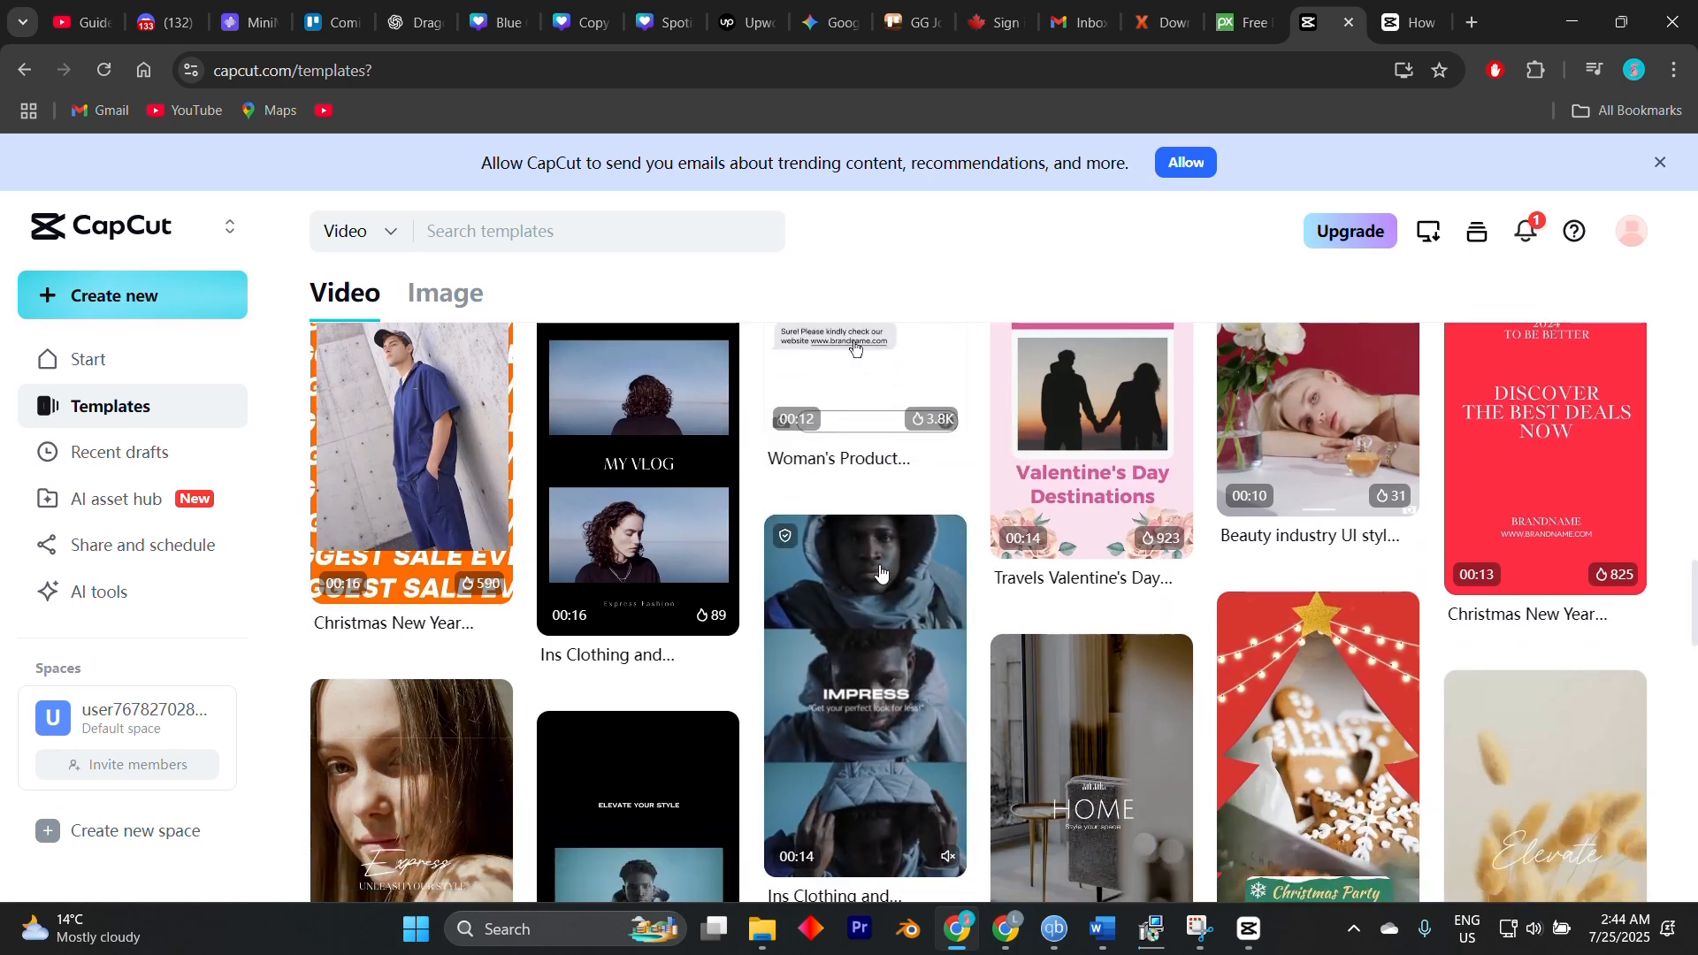
scroll(881, 573, "down", 1)
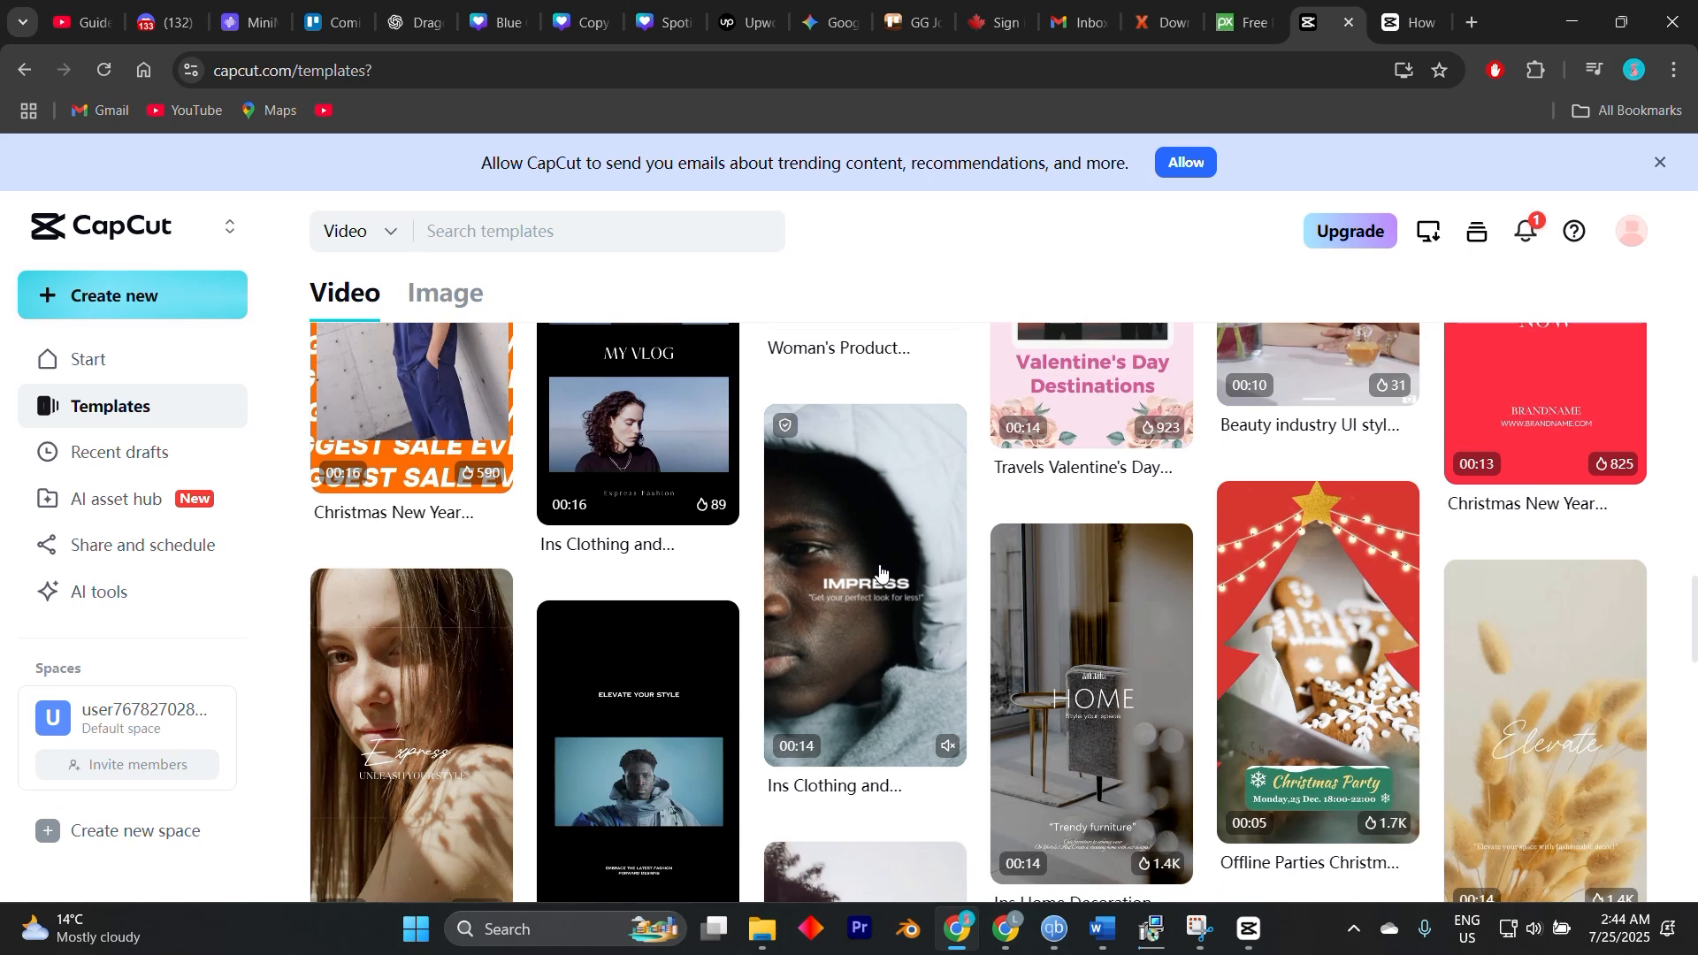
scroll(881, 572, "down", 2)
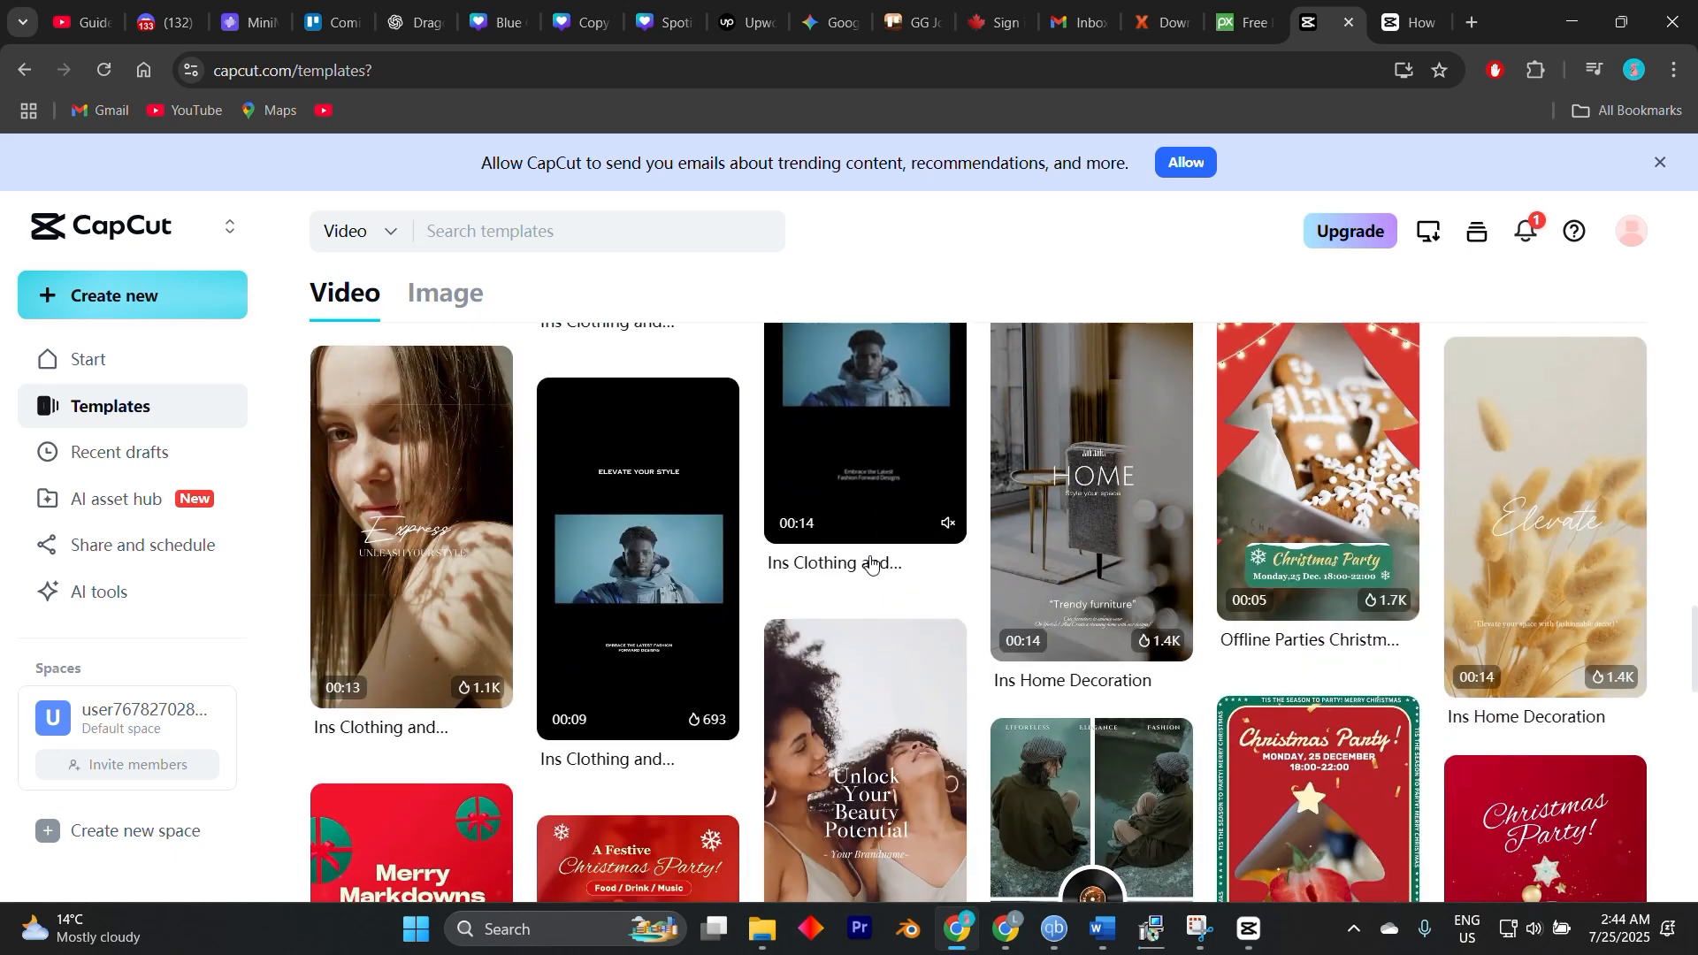
scroll(872, 562, "down", 1)
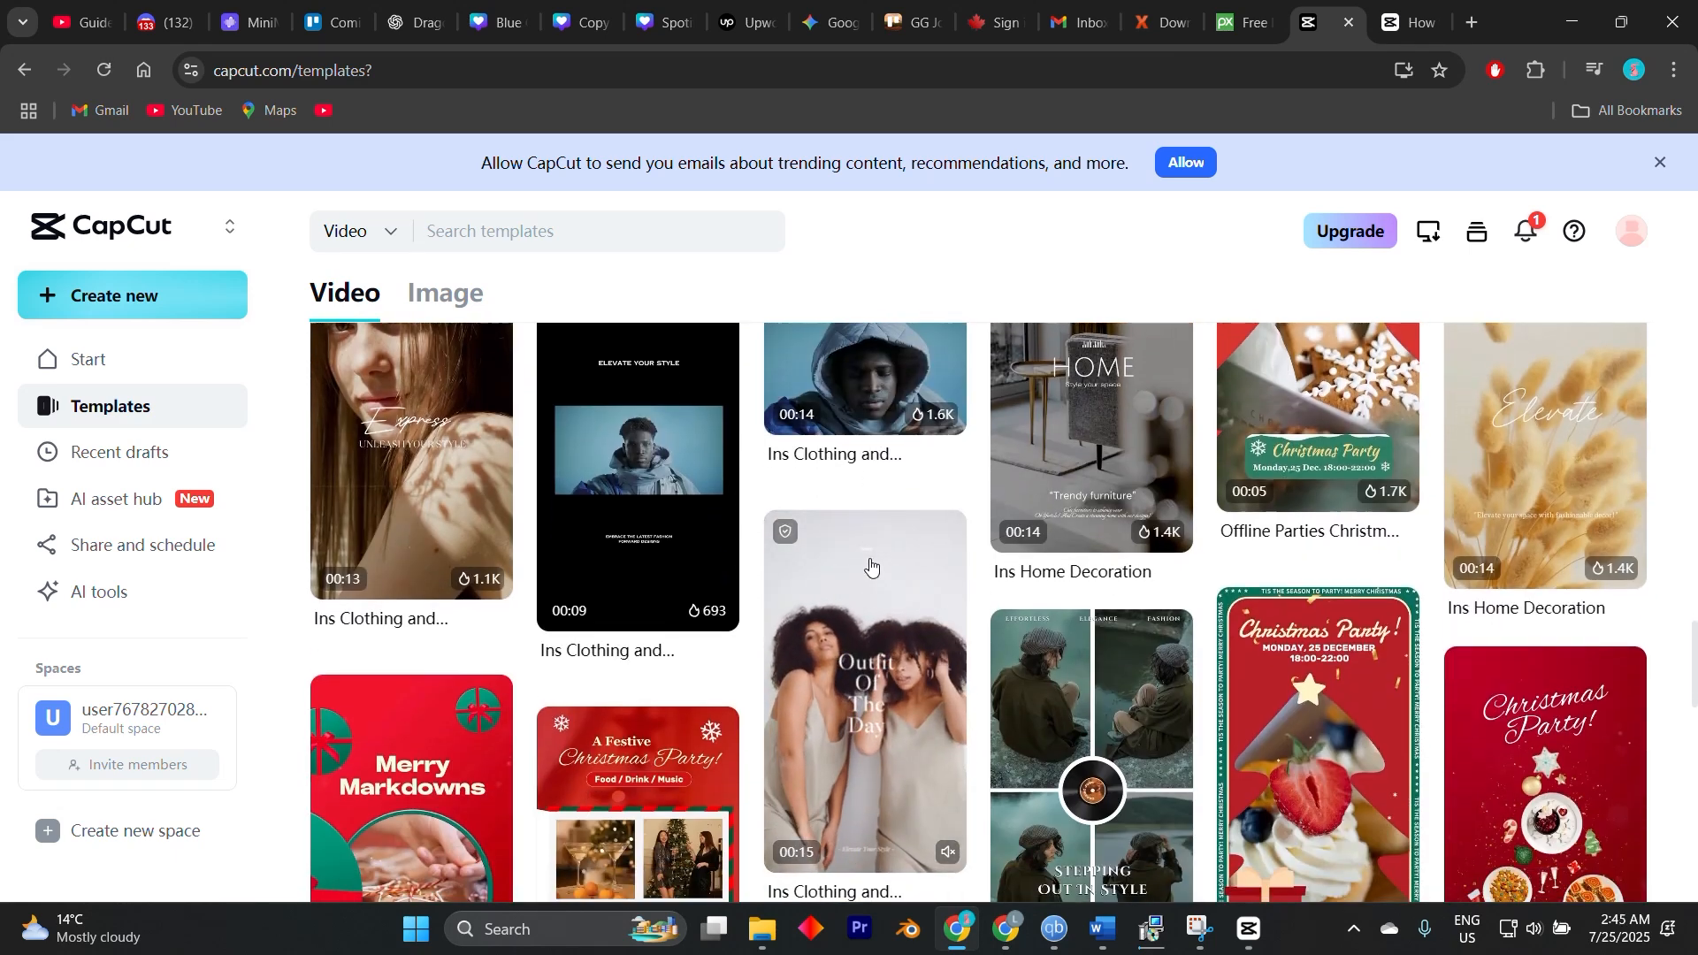
scroll(871, 566, "down", 2)
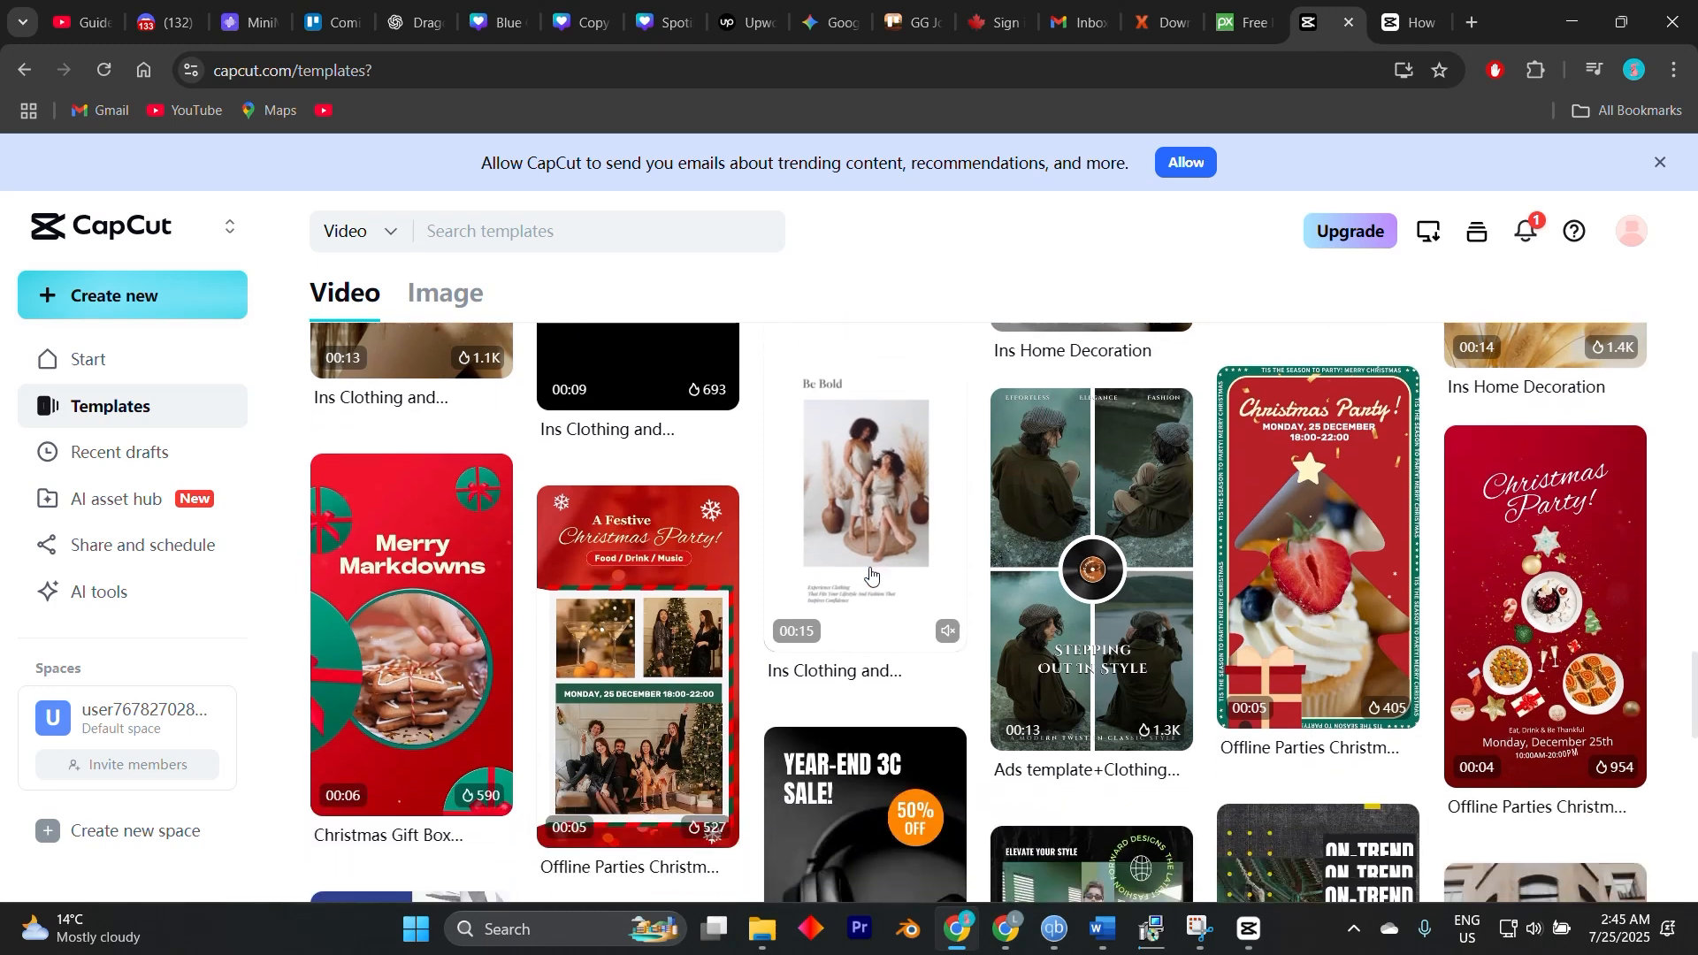
scroll(872, 573, "down", 1)
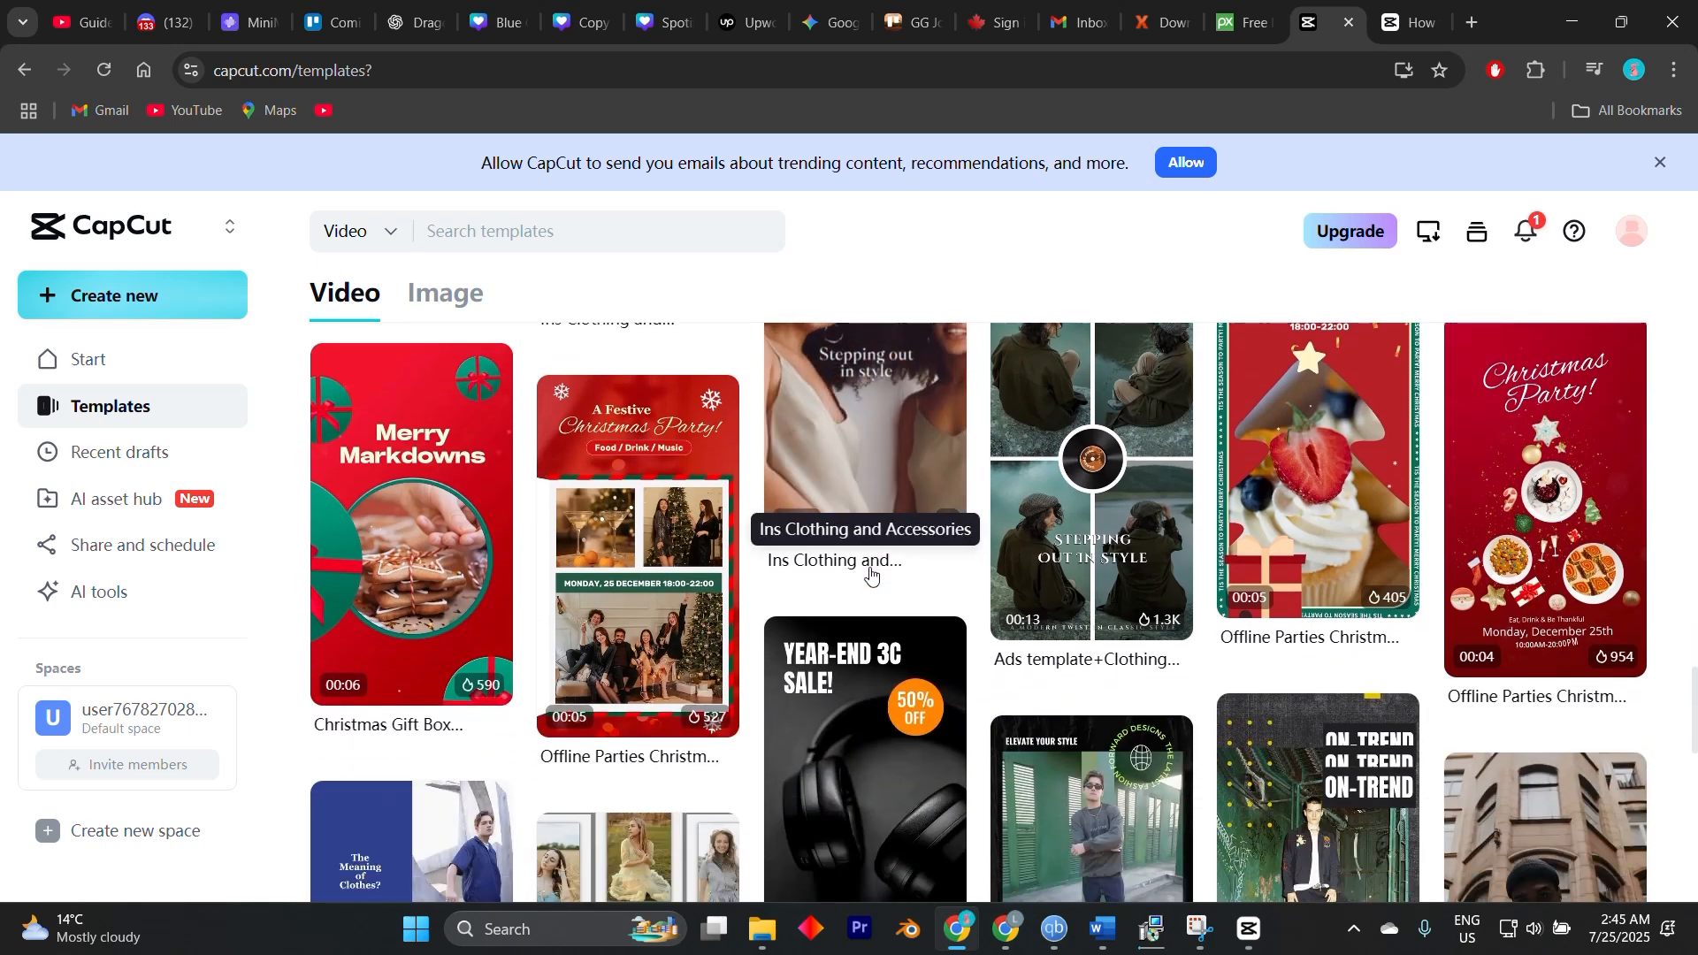
scroll(871, 573, "up", 8)
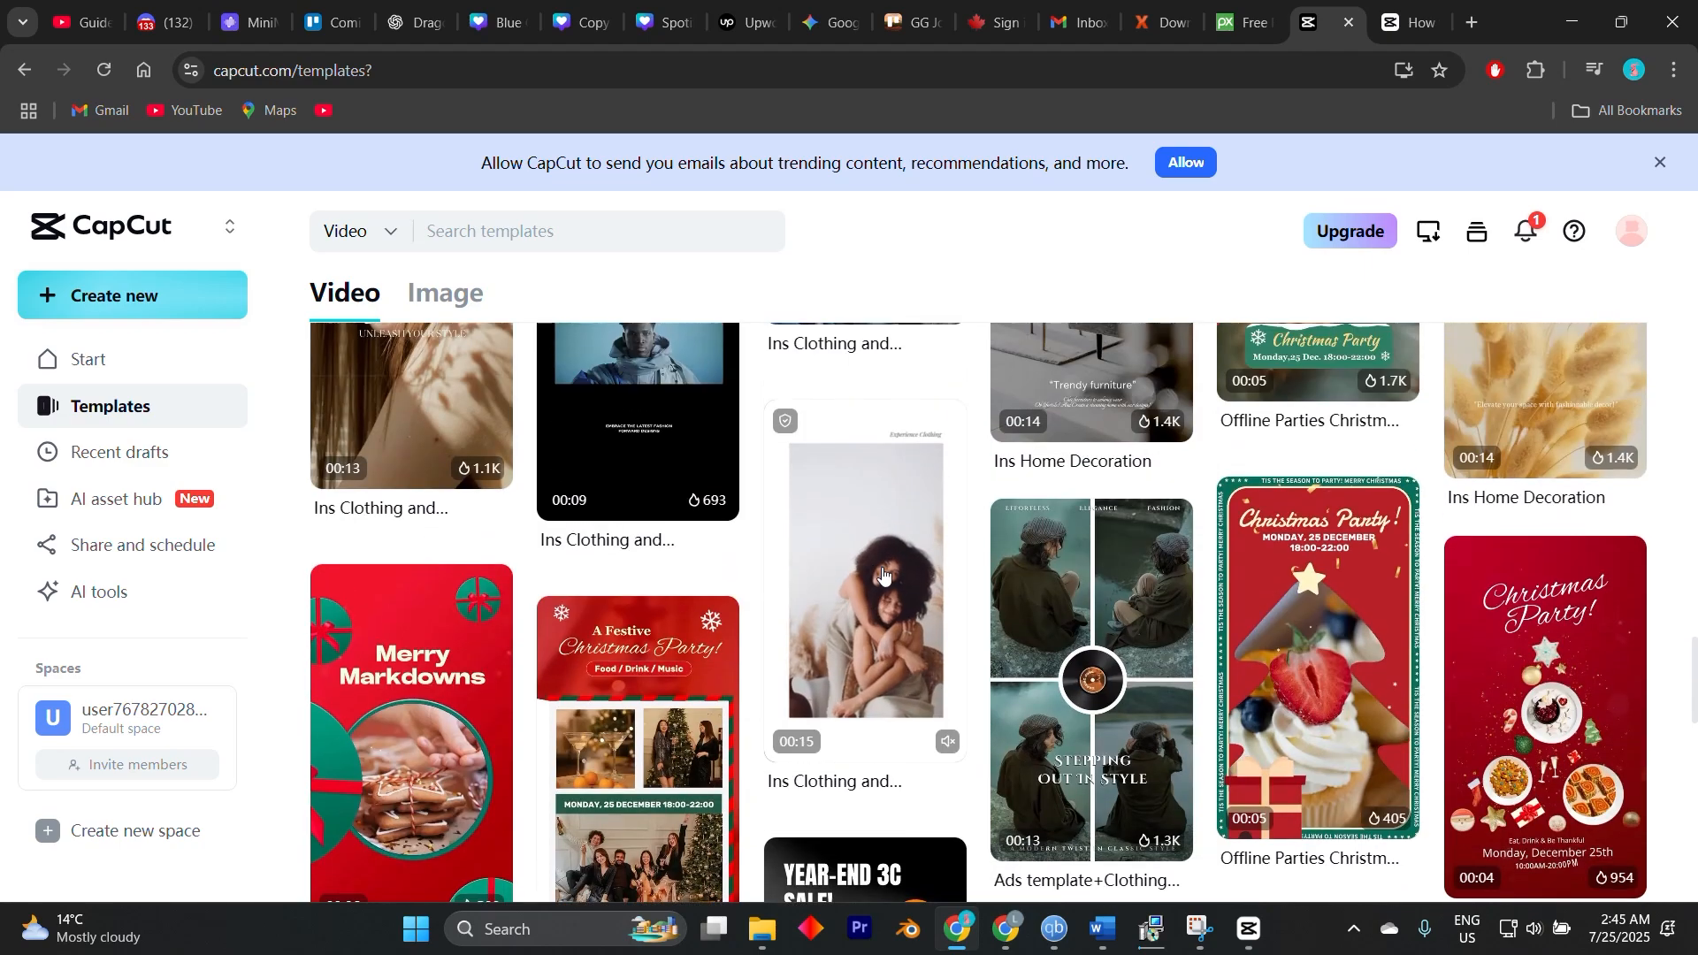
scroll(871, 567, "up", 10)
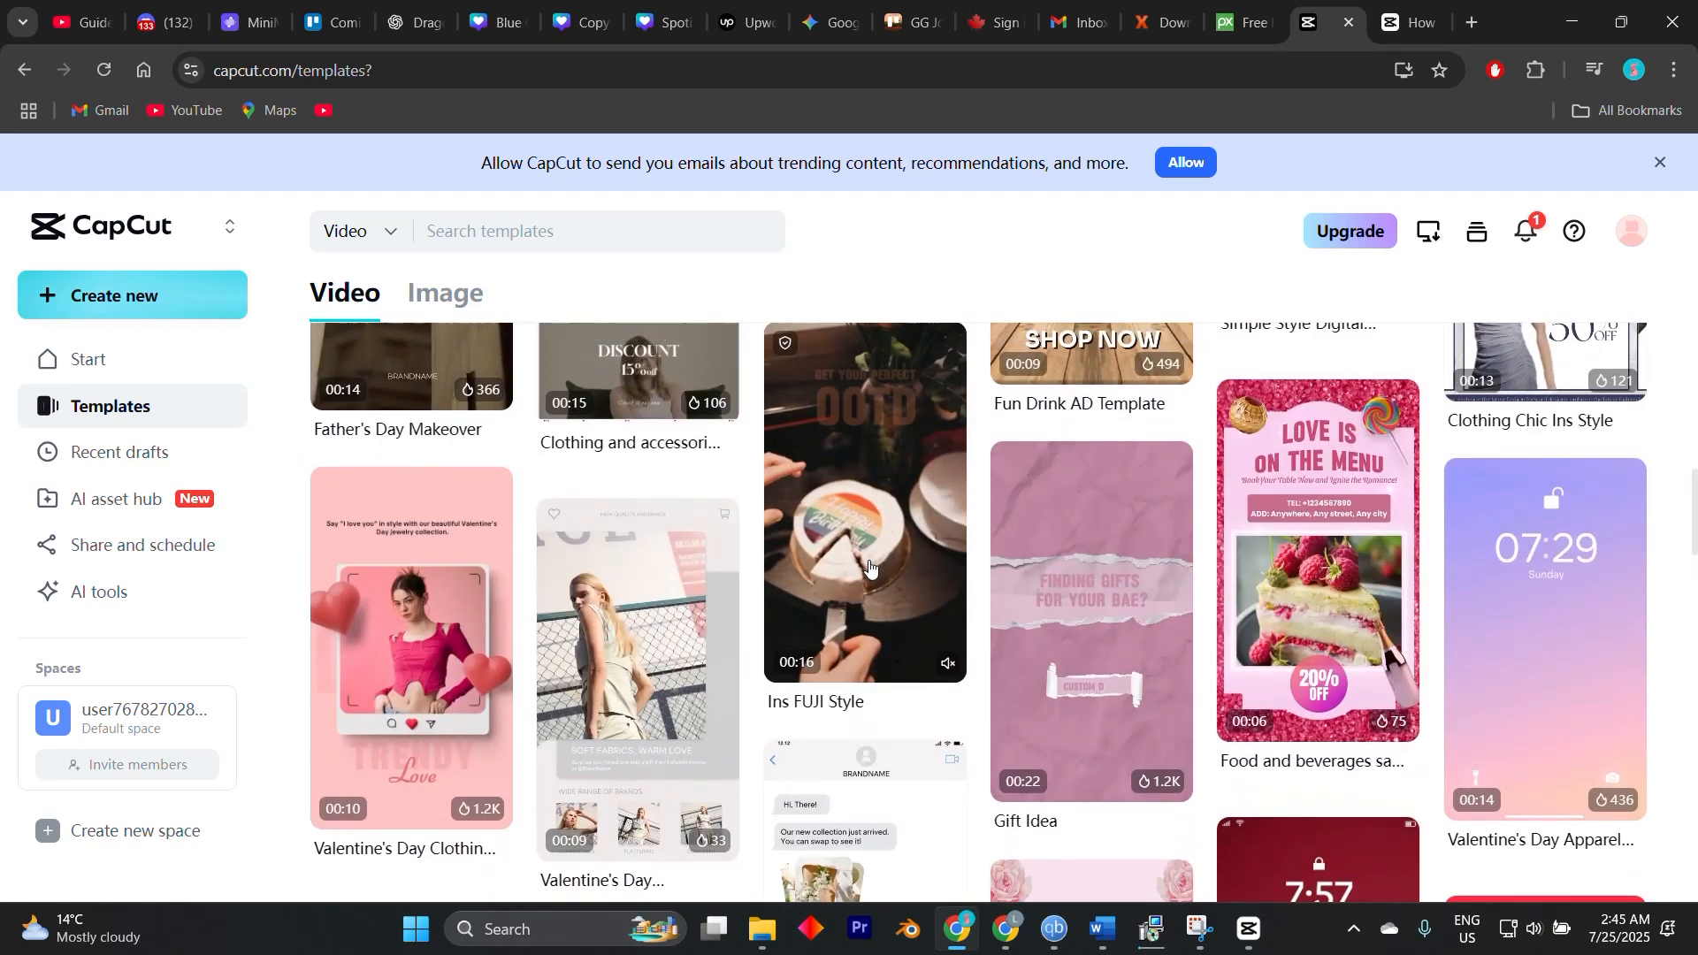
scroll(872, 565, "up", 1)
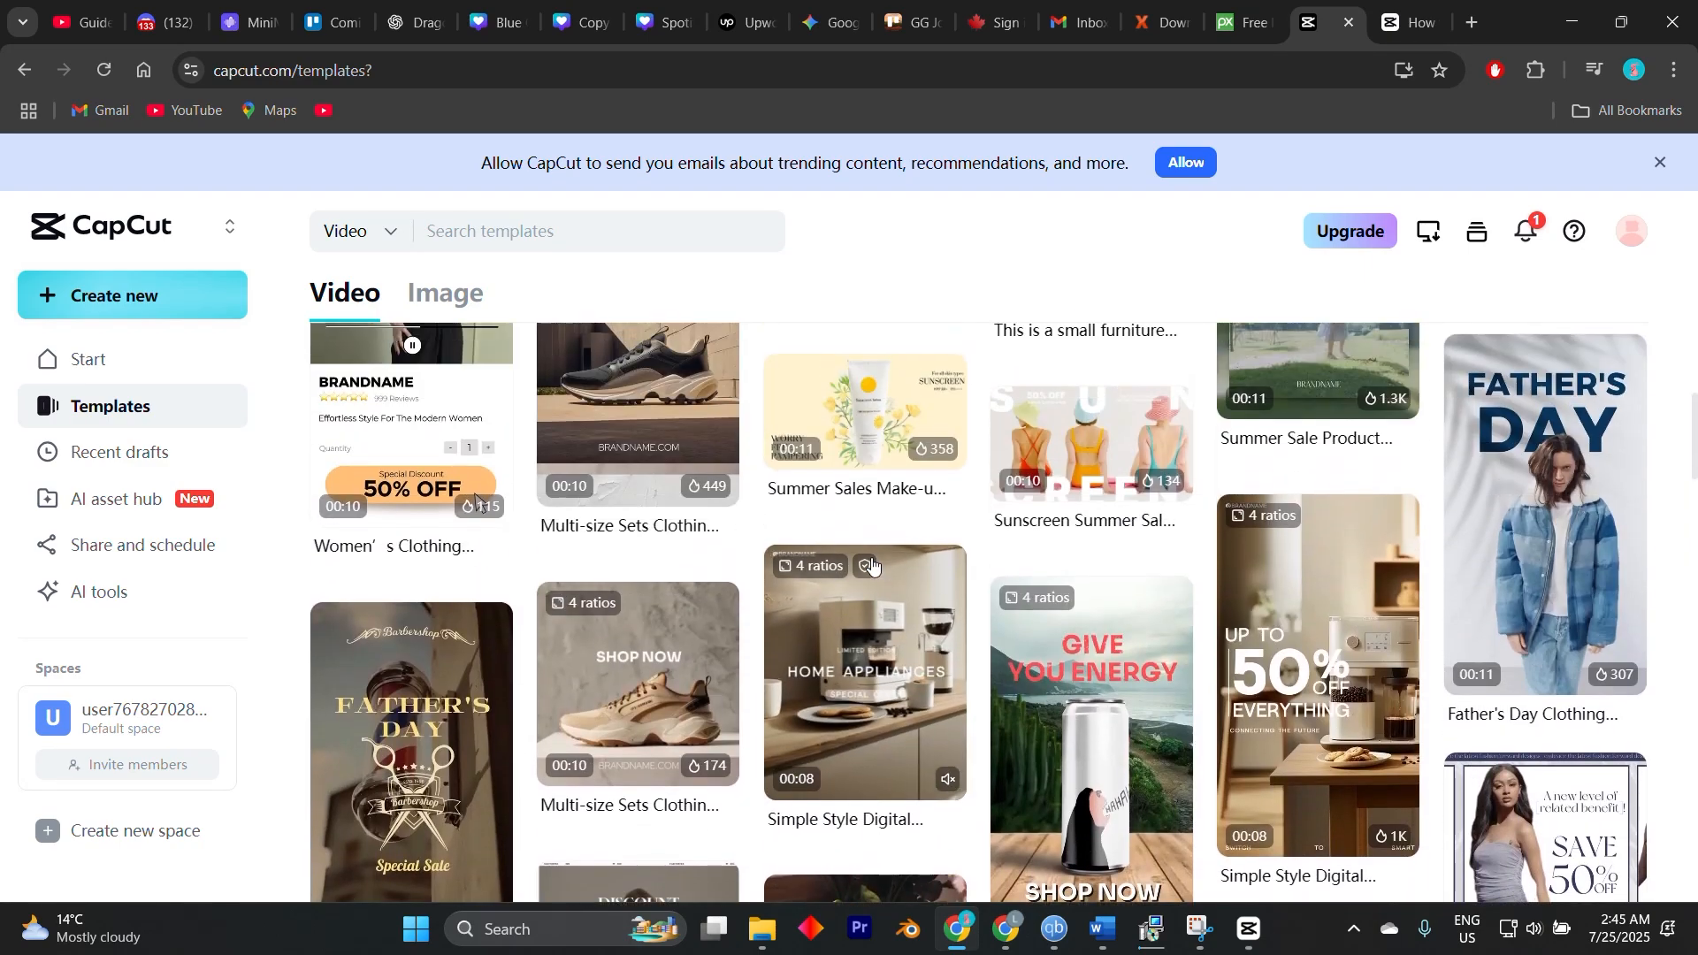
scroll(873, 564, "up", 1)
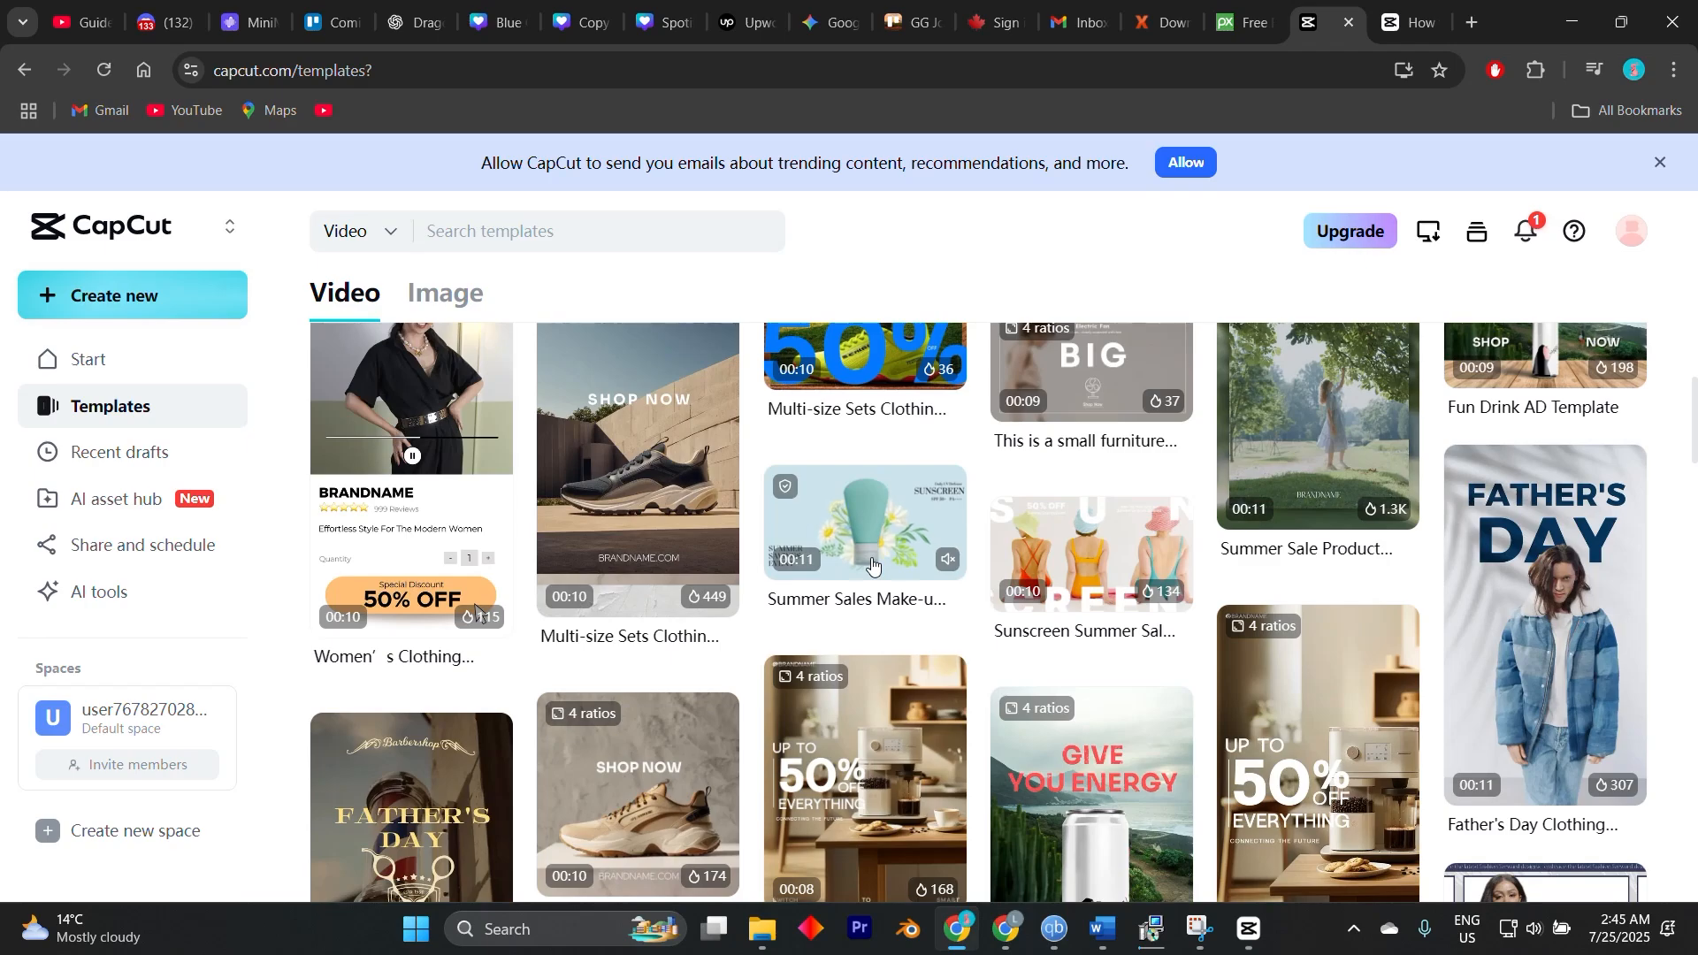